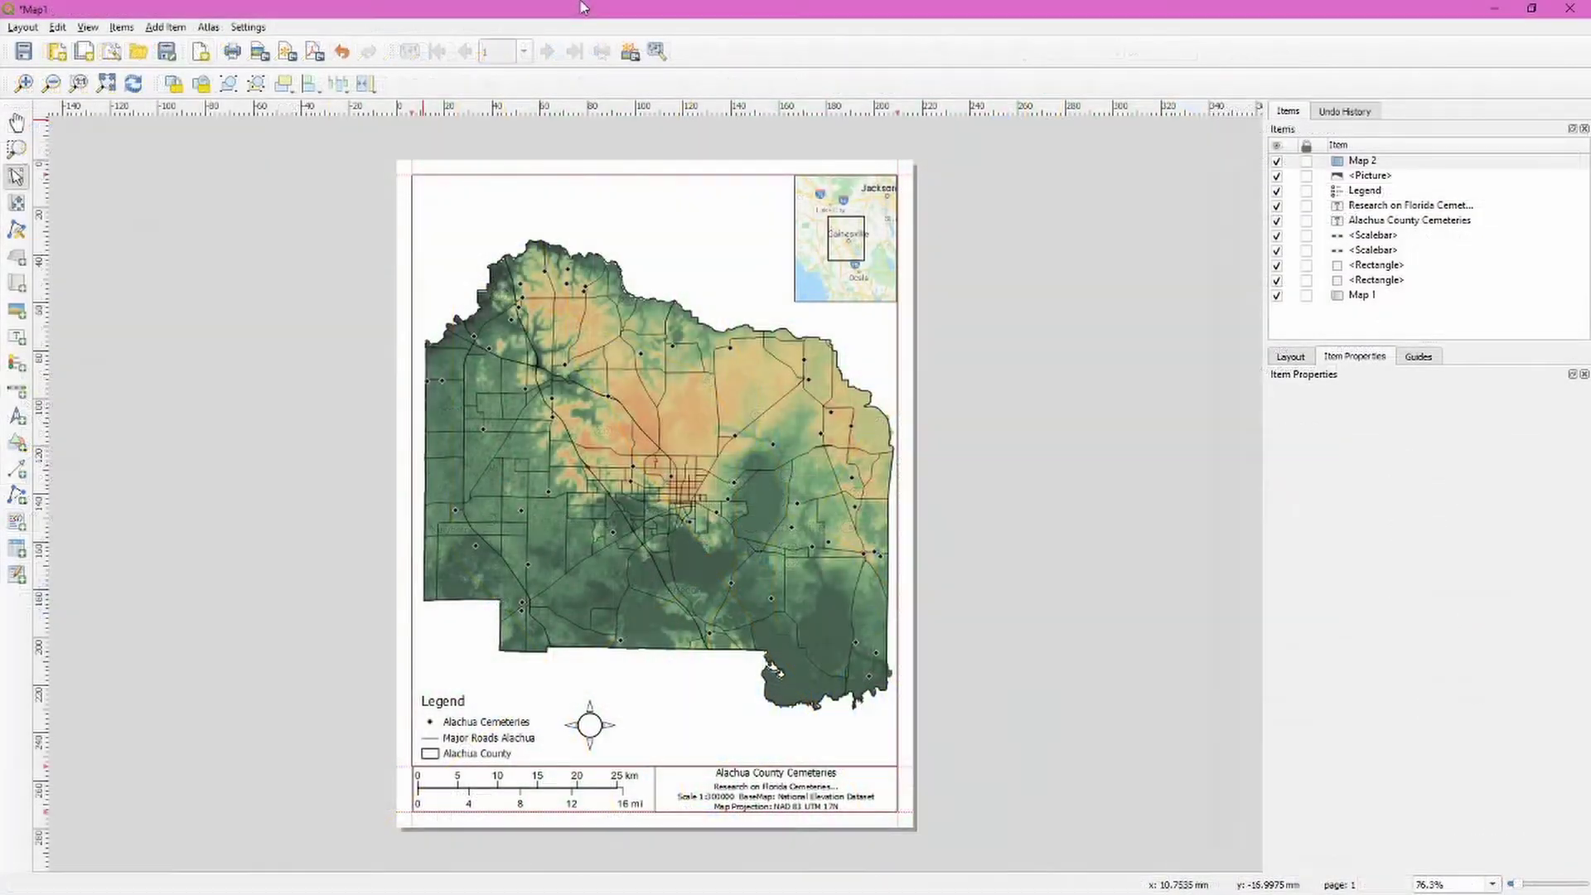
Step: Review the completed layout's items: main map, title, scale bars, info text, north arrow, legend, Google inset
{"action": "left_click", "coordinate": [636, 394]}
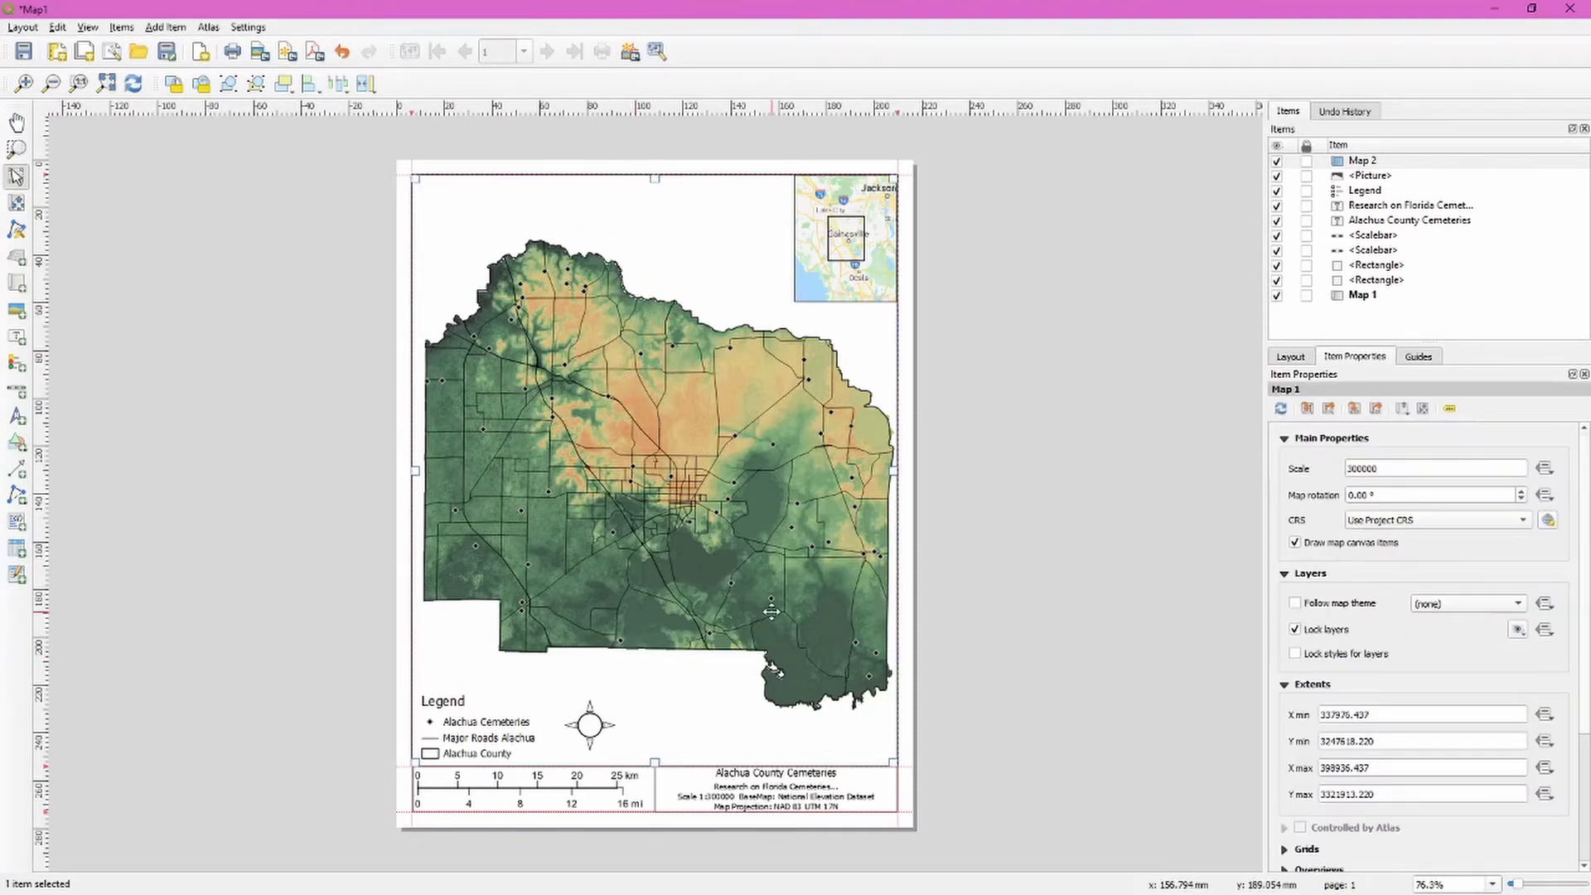
{"action": "left_click", "coordinate": [782, 777]}
{"action": "left_click", "coordinate": [563, 801]}
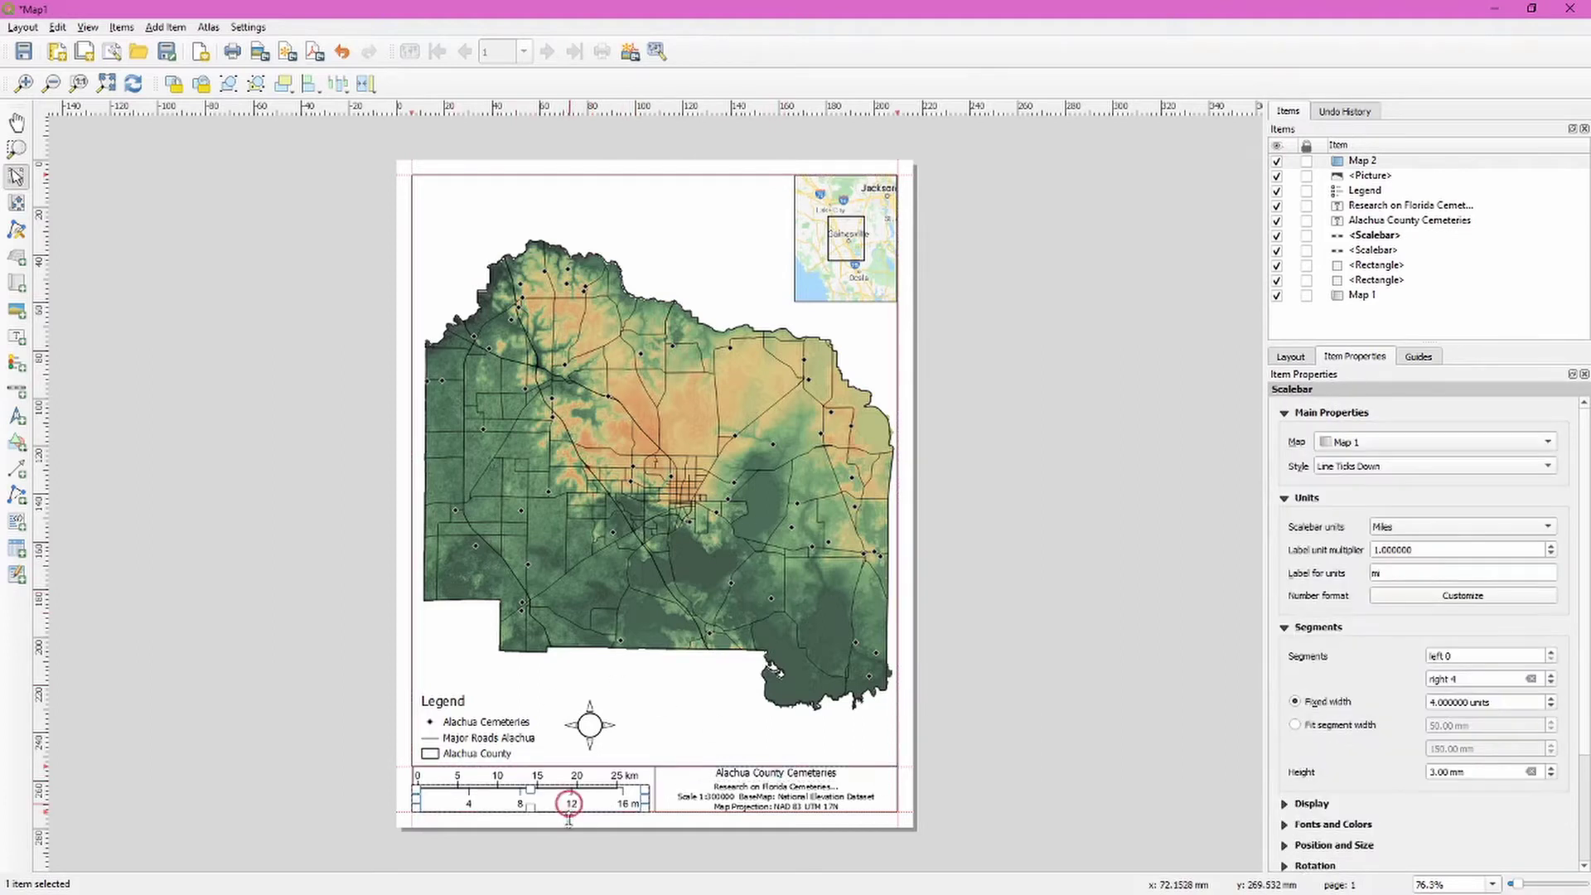
{"action": "scroll", "coordinate": [550, 851], "scroll_direction": "up", "scroll_amount": 1}
{"action": "left_click", "coordinate": [560, 723]}
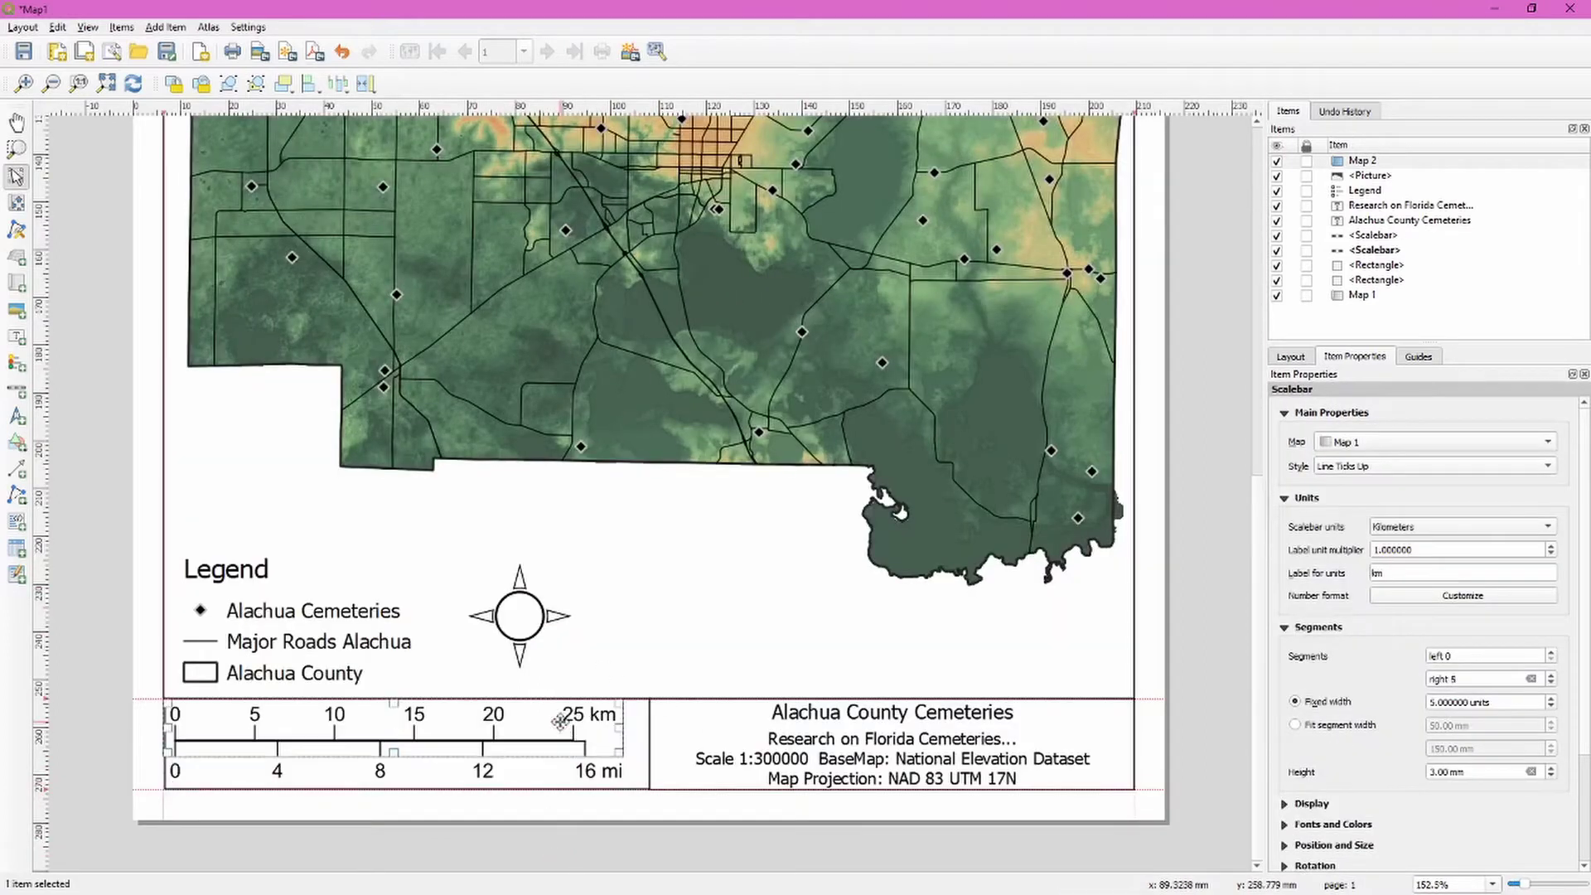
{"action": "left_click", "coordinate": [587, 777]}
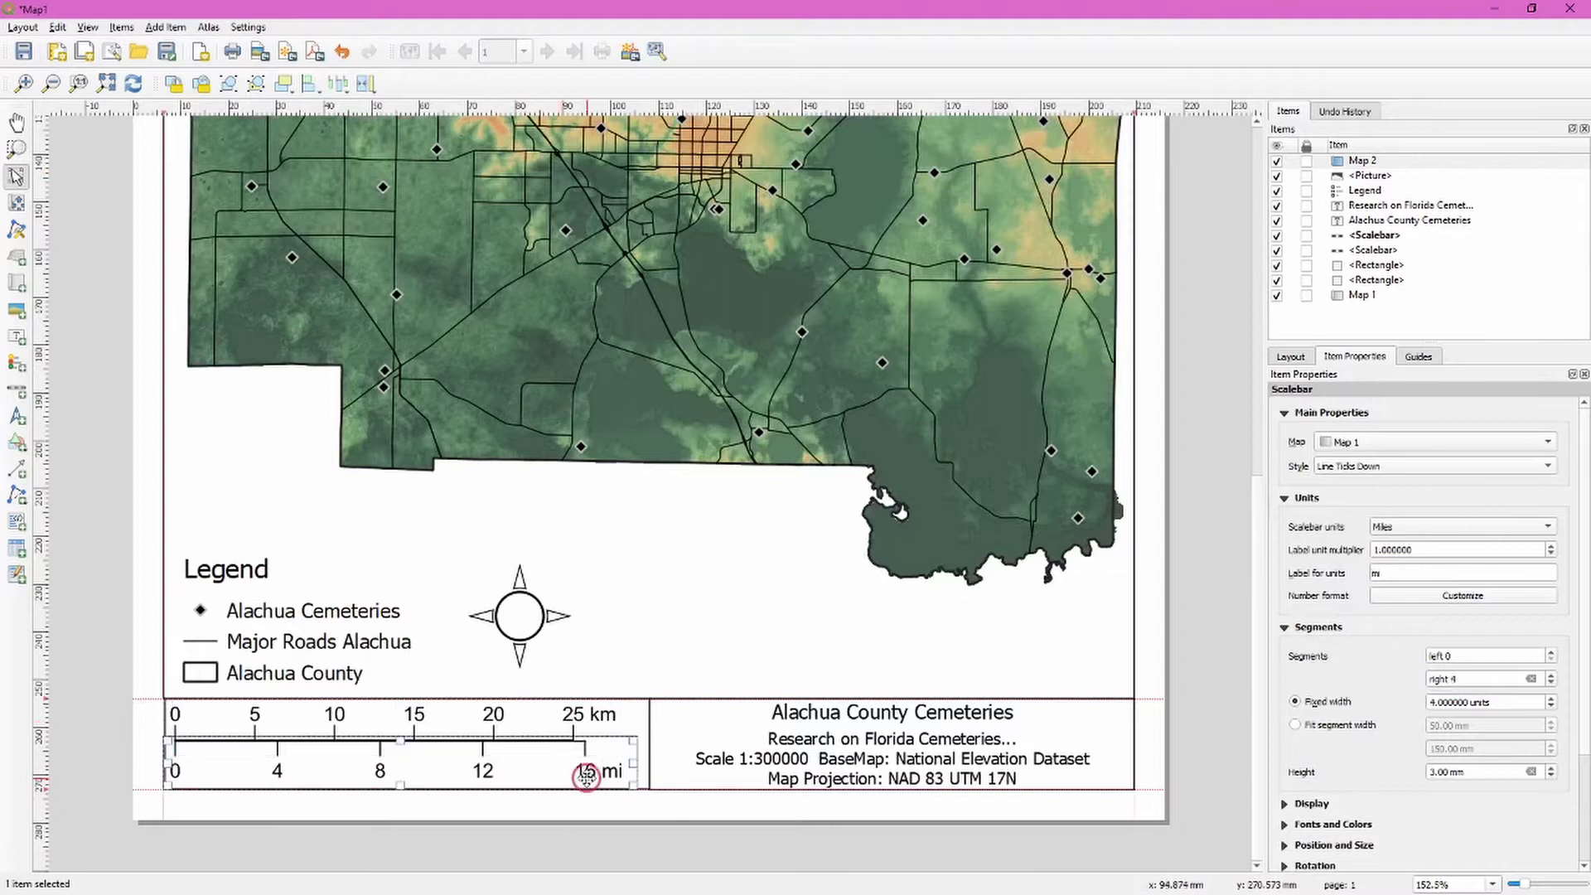
{"action": "left_click", "coordinate": [719, 767]}
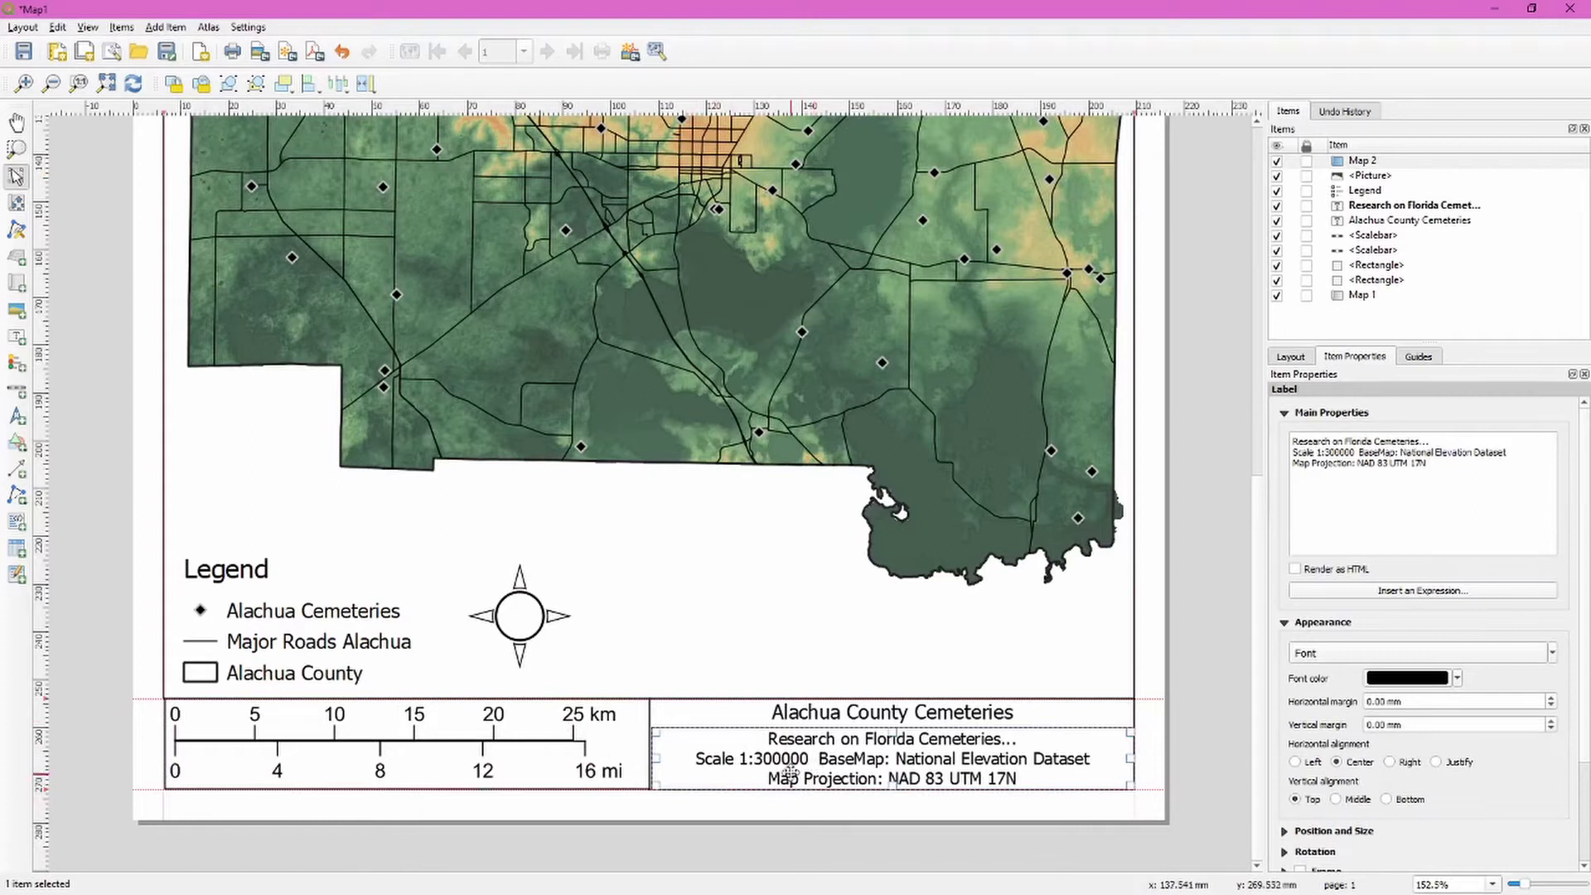
{"action": "key", "text": "ctrl+0"}
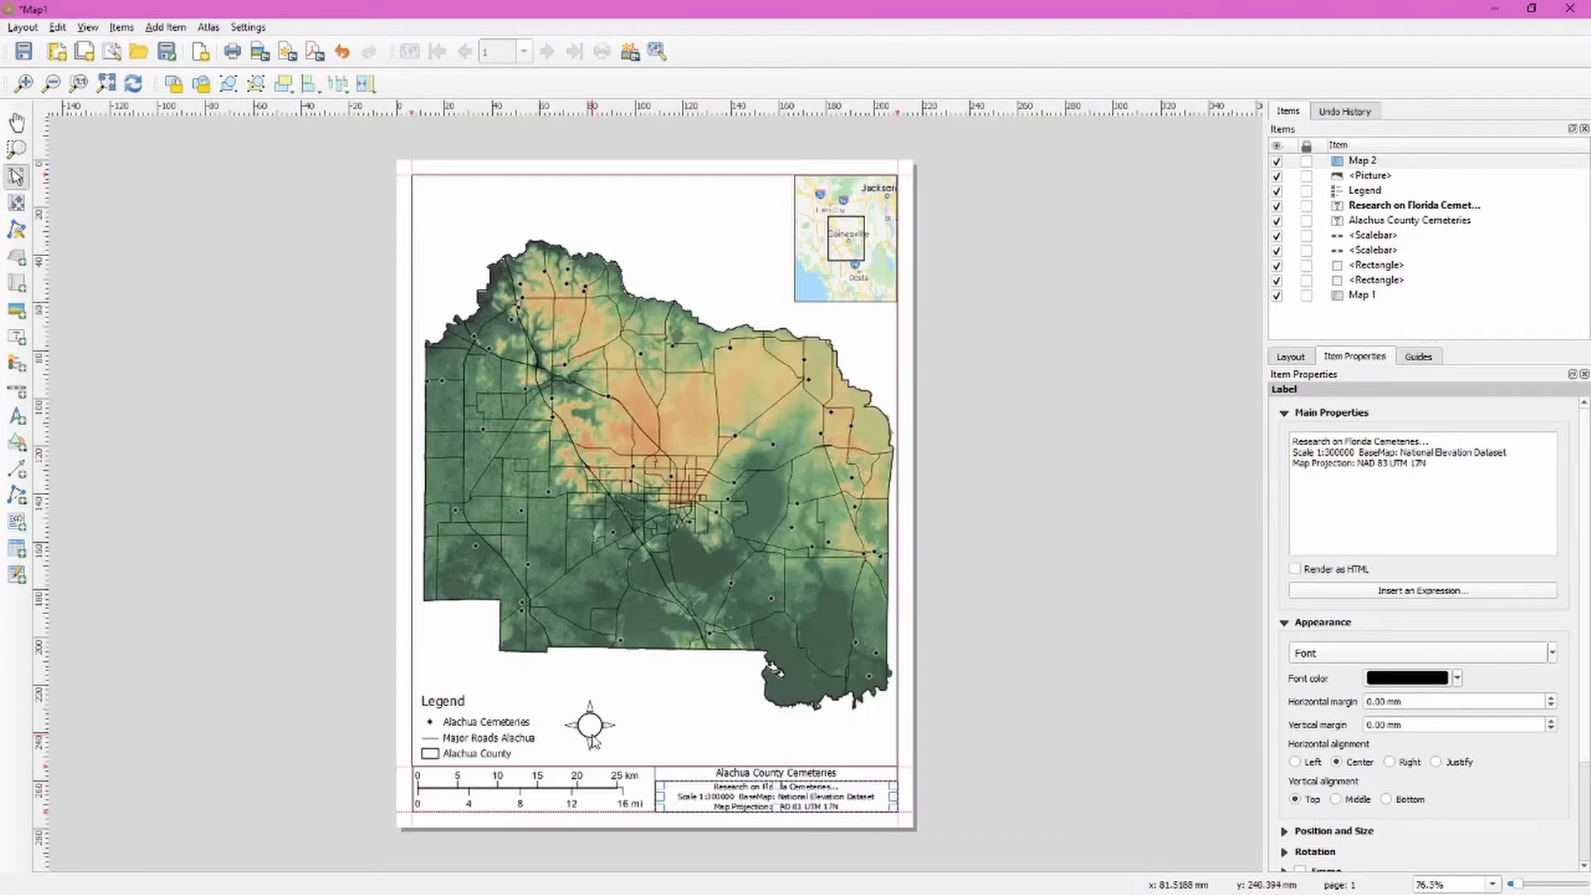
{"action": "left_click", "coordinate": [593, 738]}
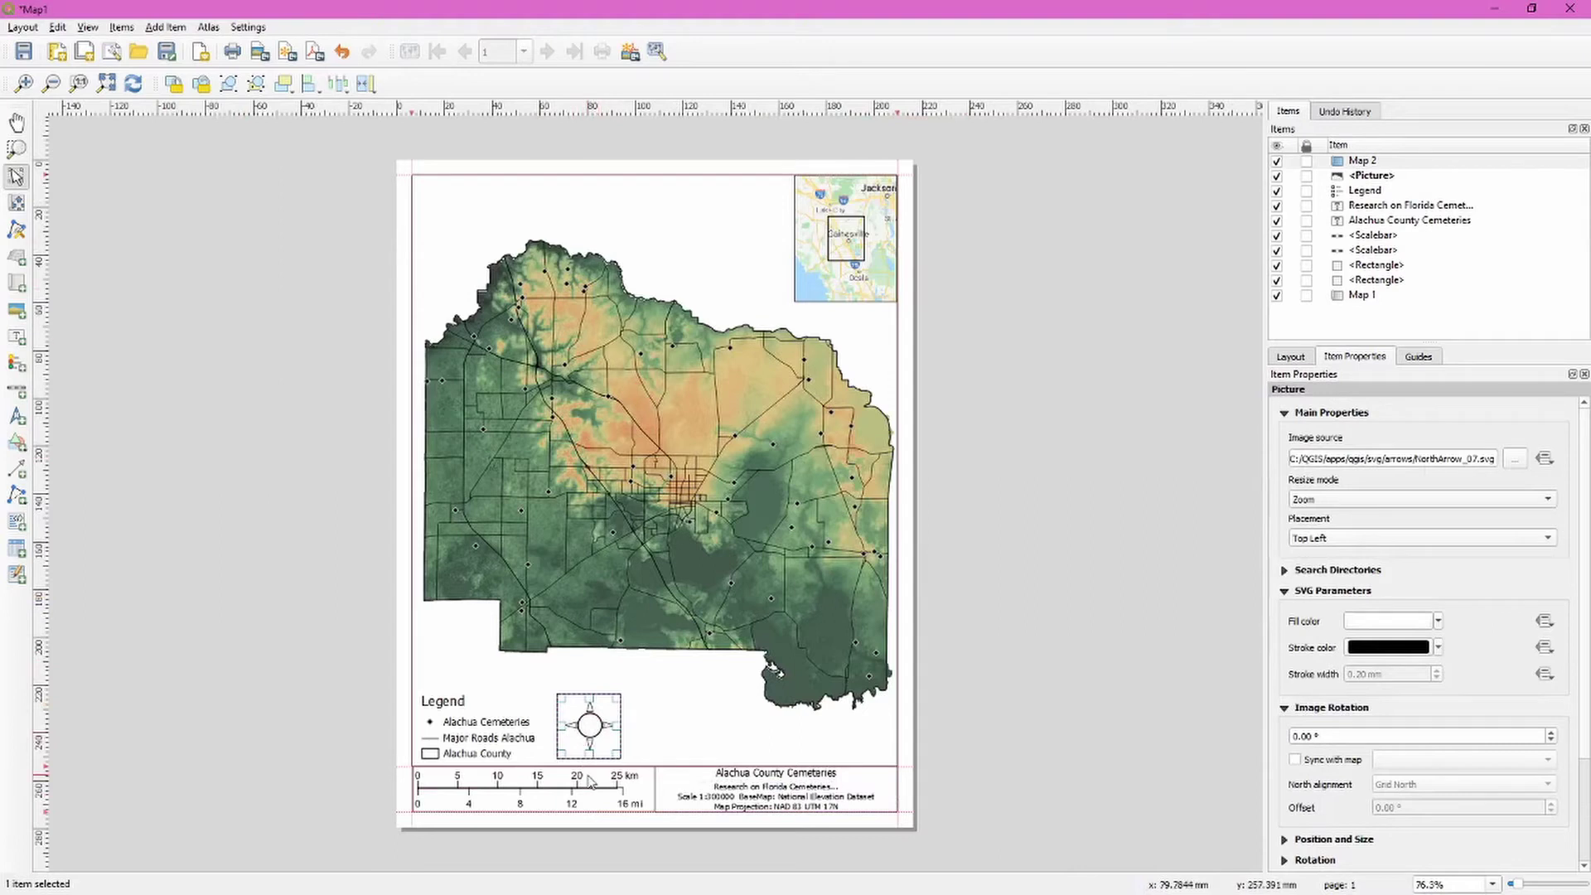
{"action": "left_click", "coordinate": [499, 721]}
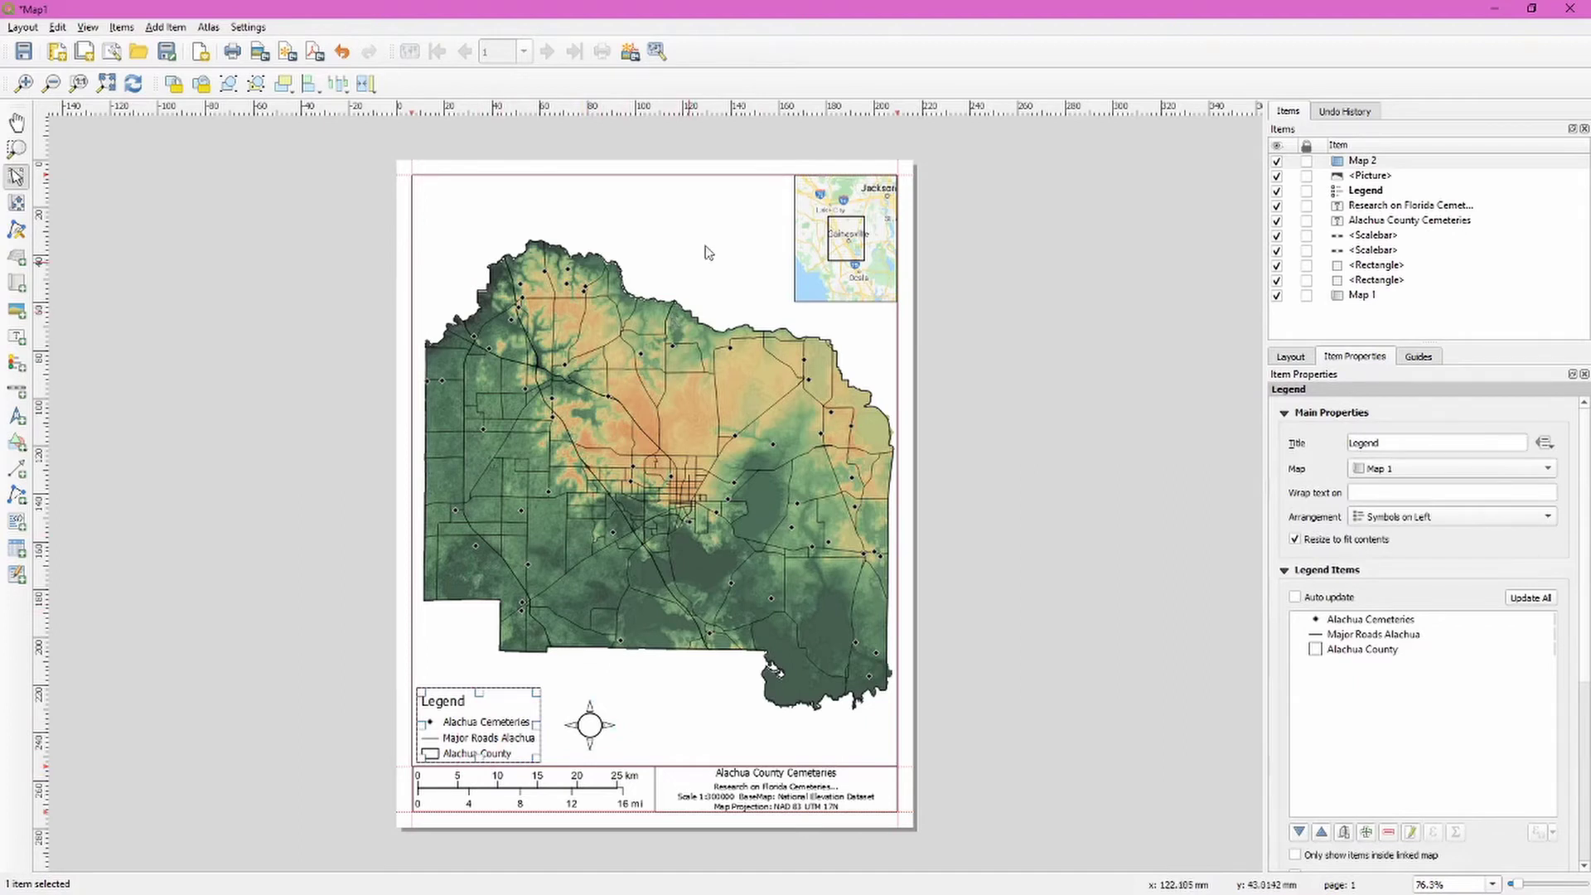
{"action": "left_click", "coordinate": [843, 281]}
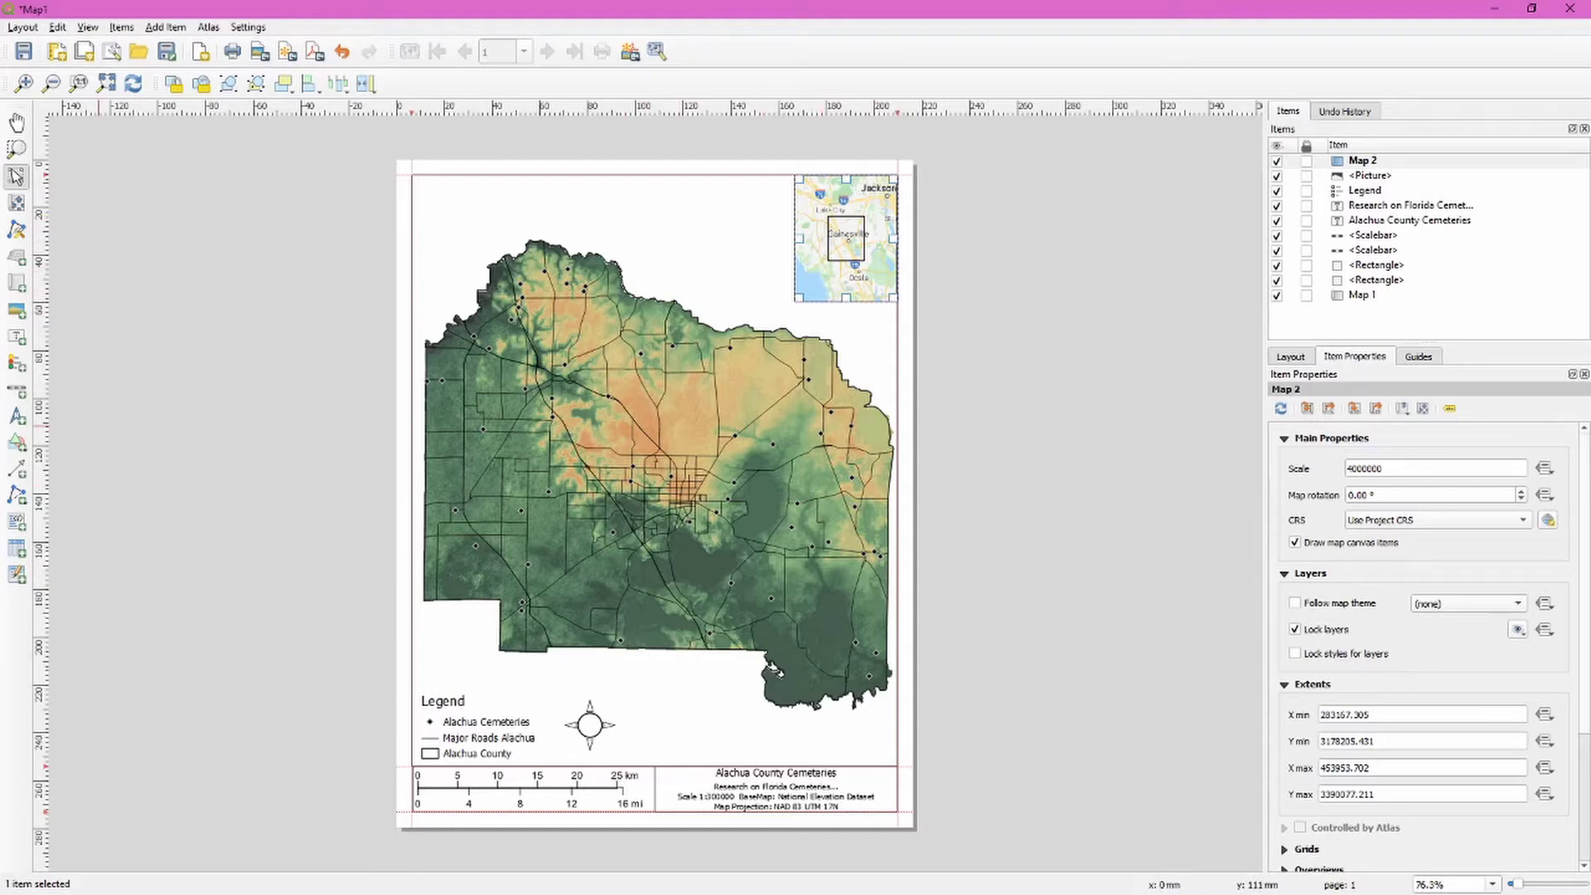
Step: Back in the main QGIS window, open the CreatingMaps_Begin project from the Browser
{"action": "key", "text": "alt+Tab"}
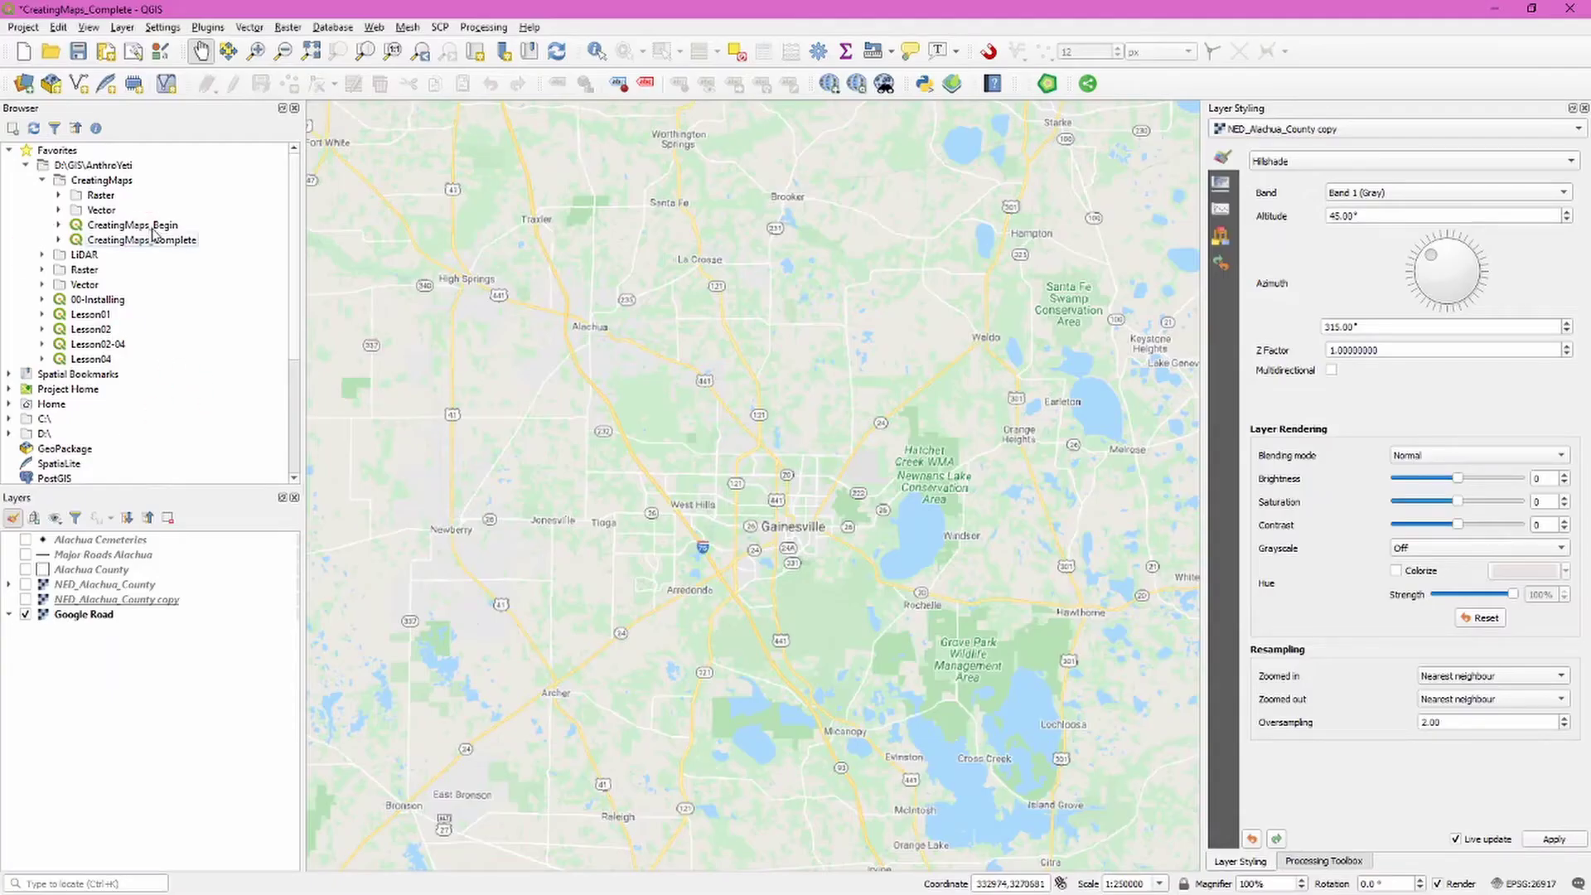
{"action": "left_click", "coordinate": [144, 242]}
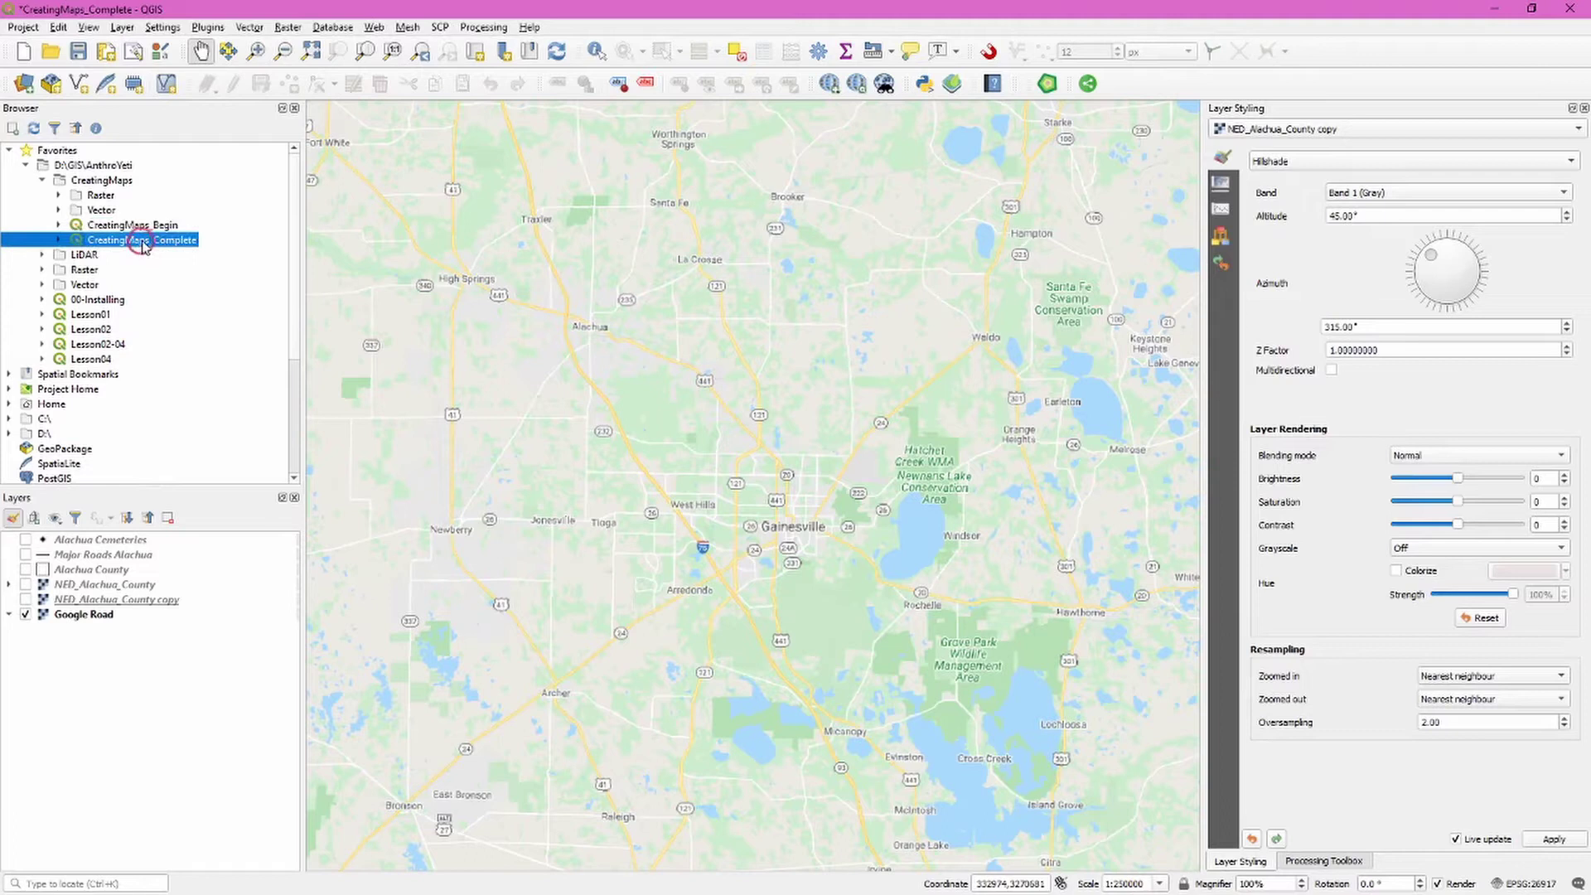
{"action": "left_click", "coordinate": [145, 227]}
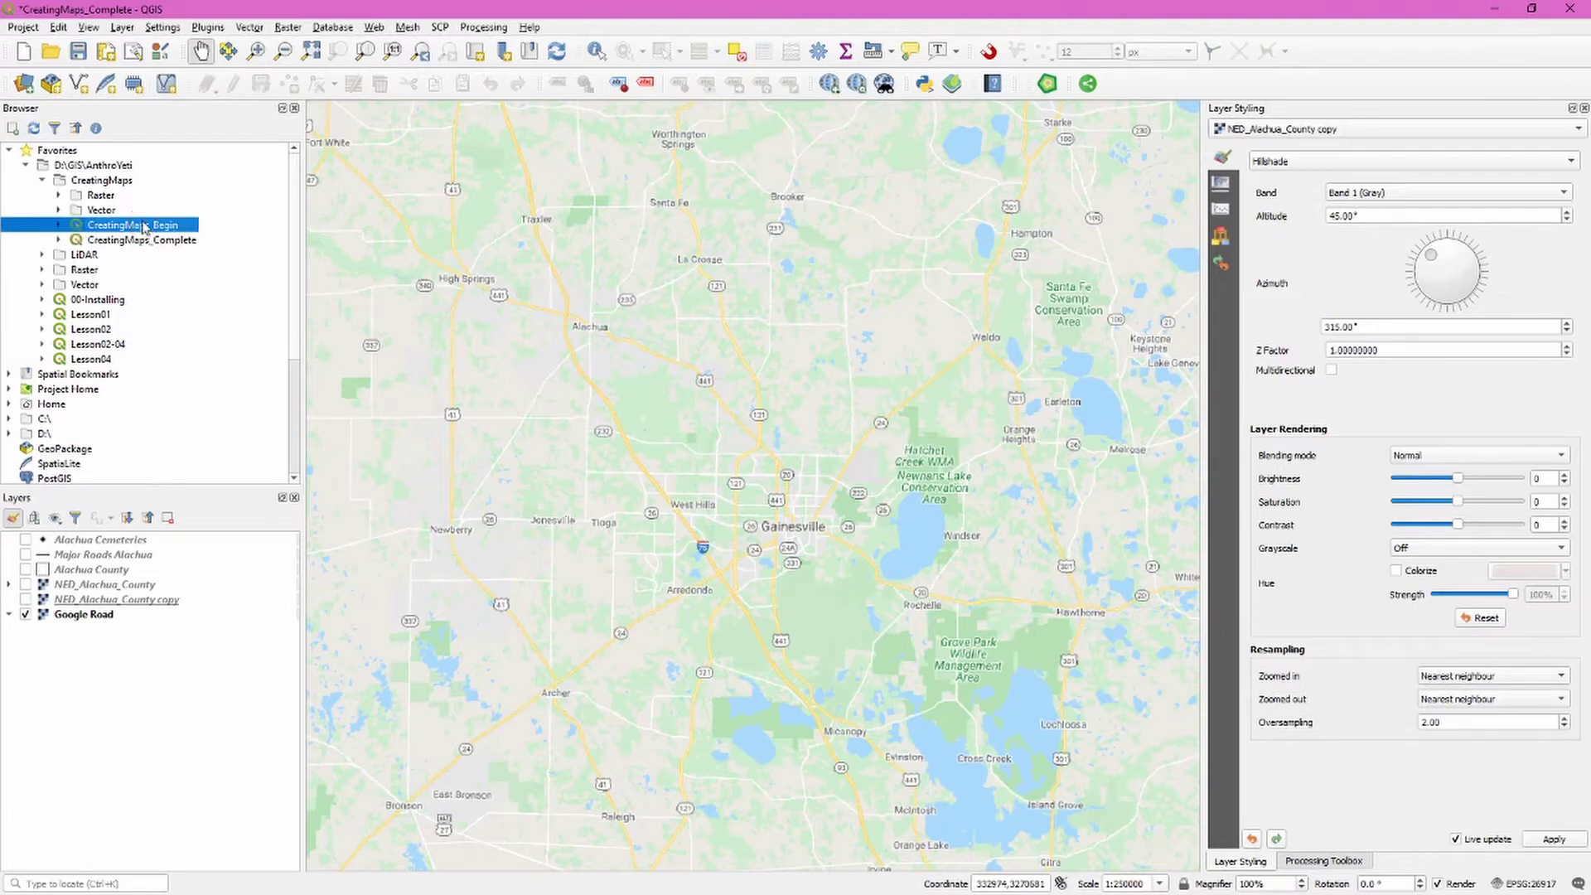
{"action": "left_click", "coordinate": [124, 240]}
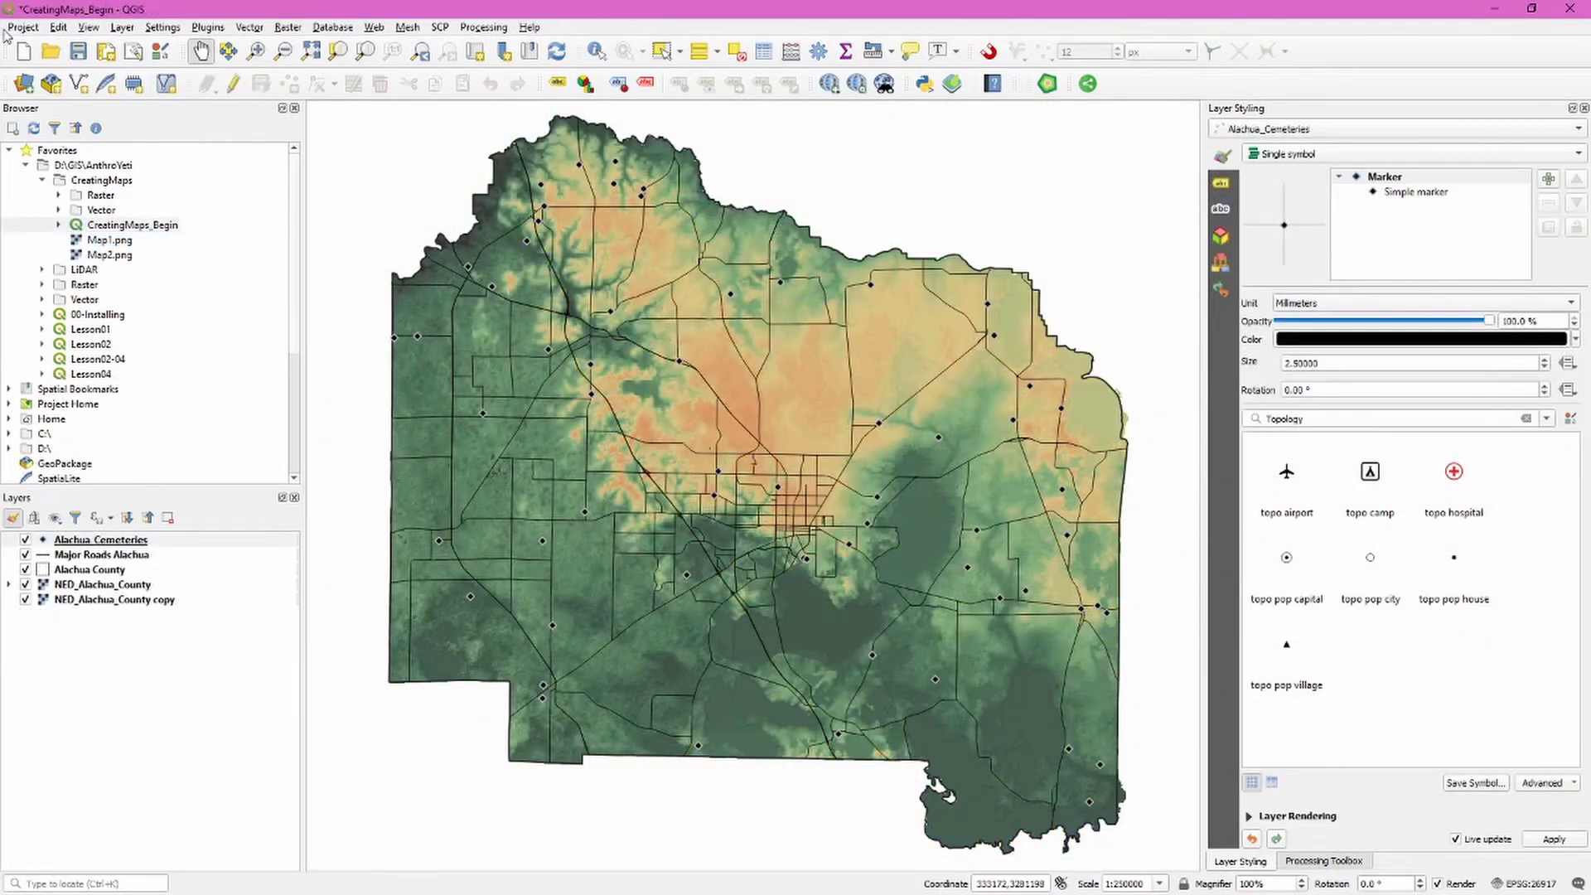
Step: Create a new print layout named Map1
{"action": "left_click", "coordinate": [23, 27]}
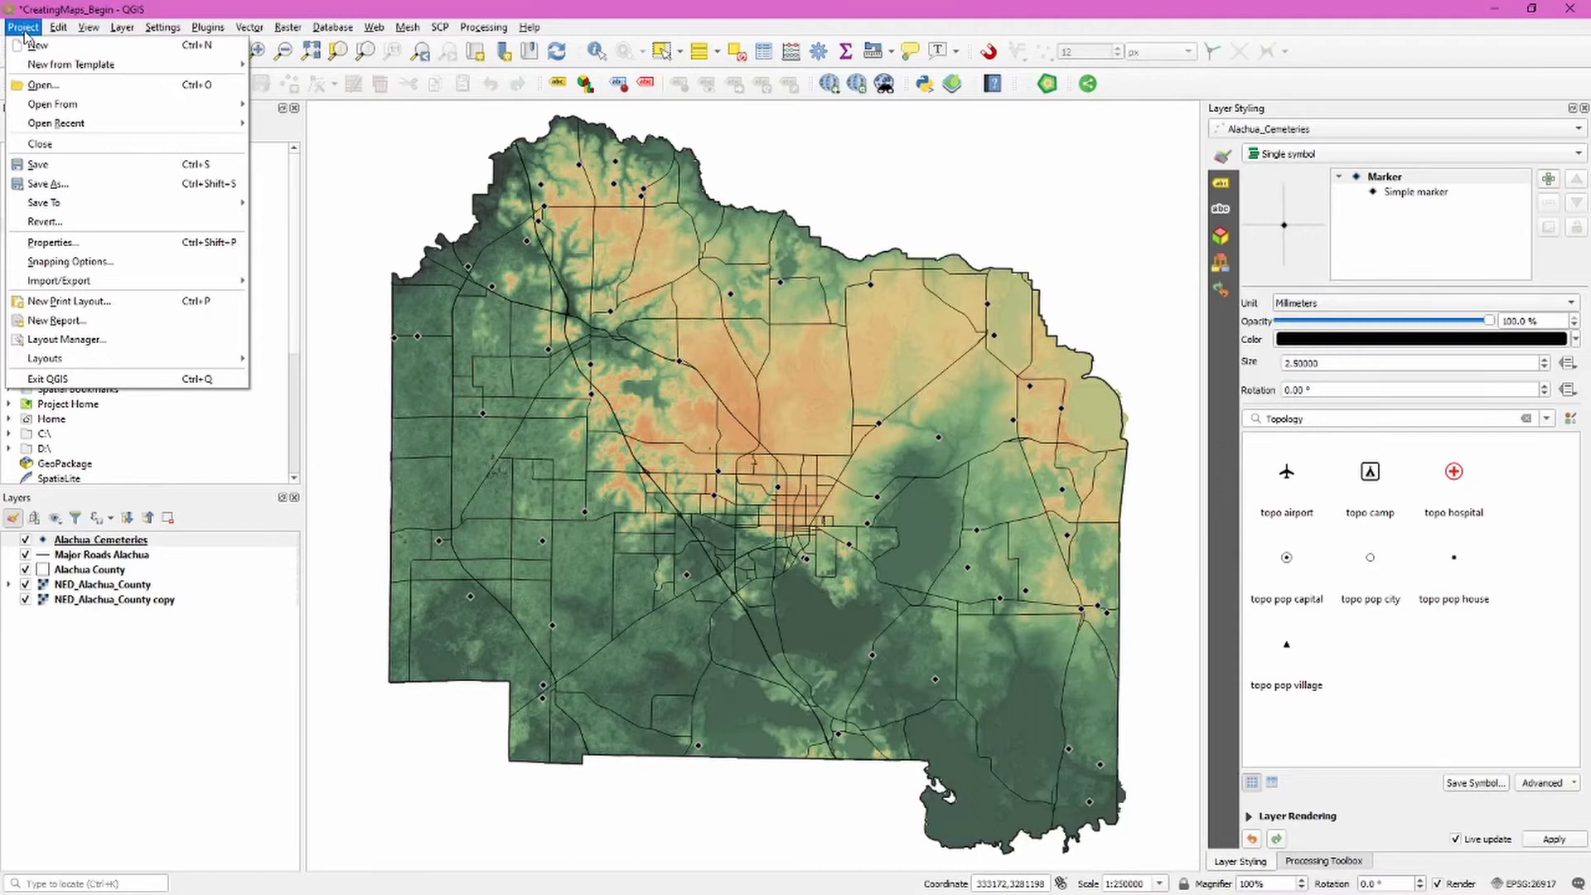
{"action": "left_click", "coordinate": [113, 303]}
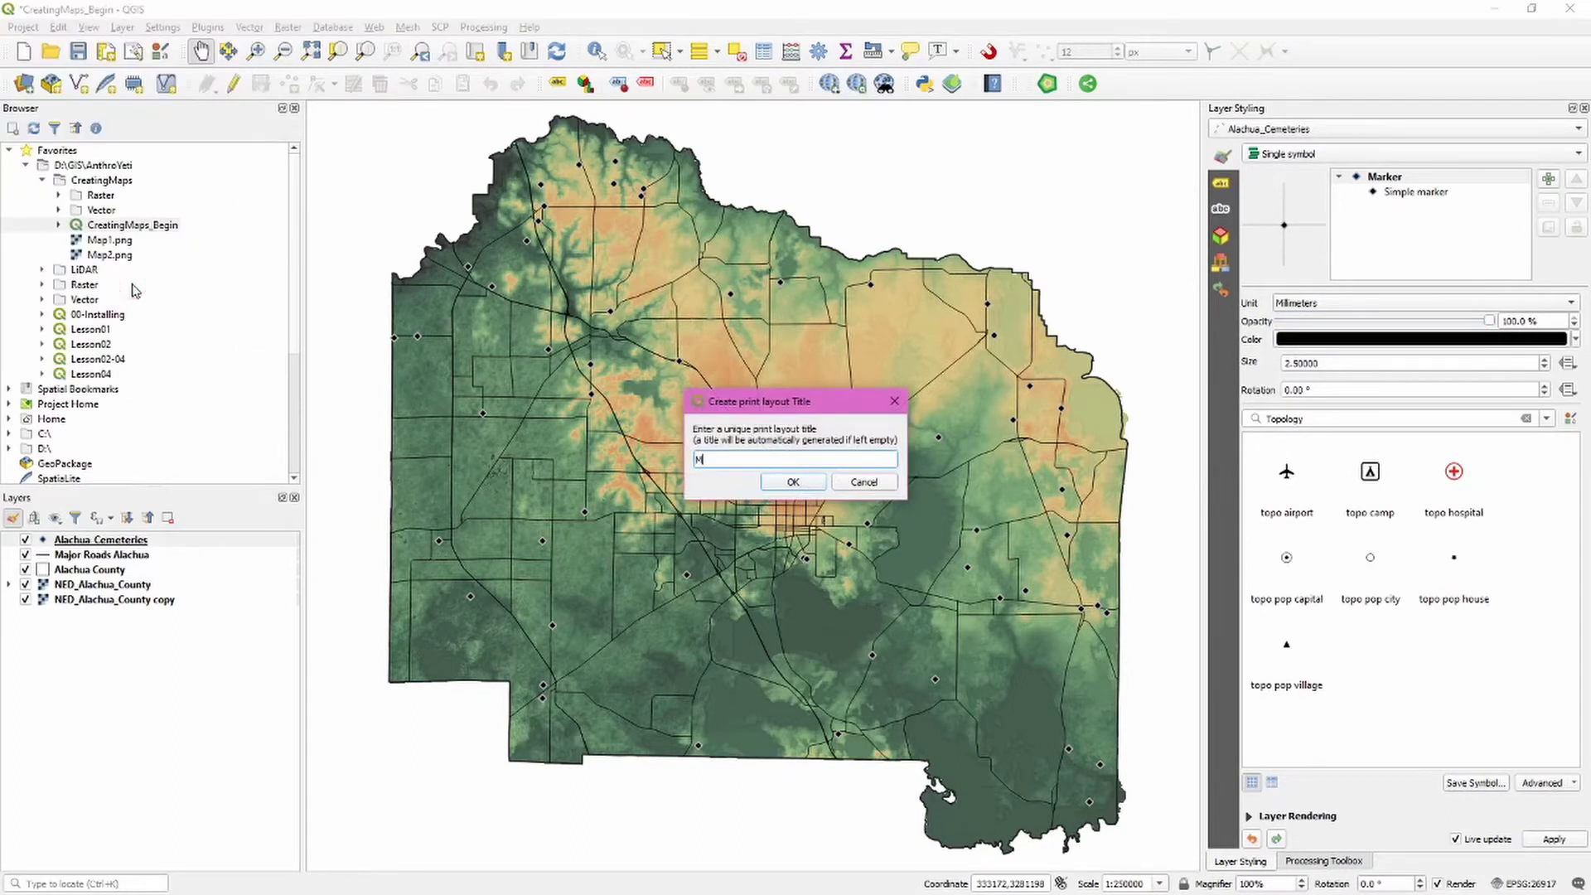
{"action": "key", "text": "Return"}
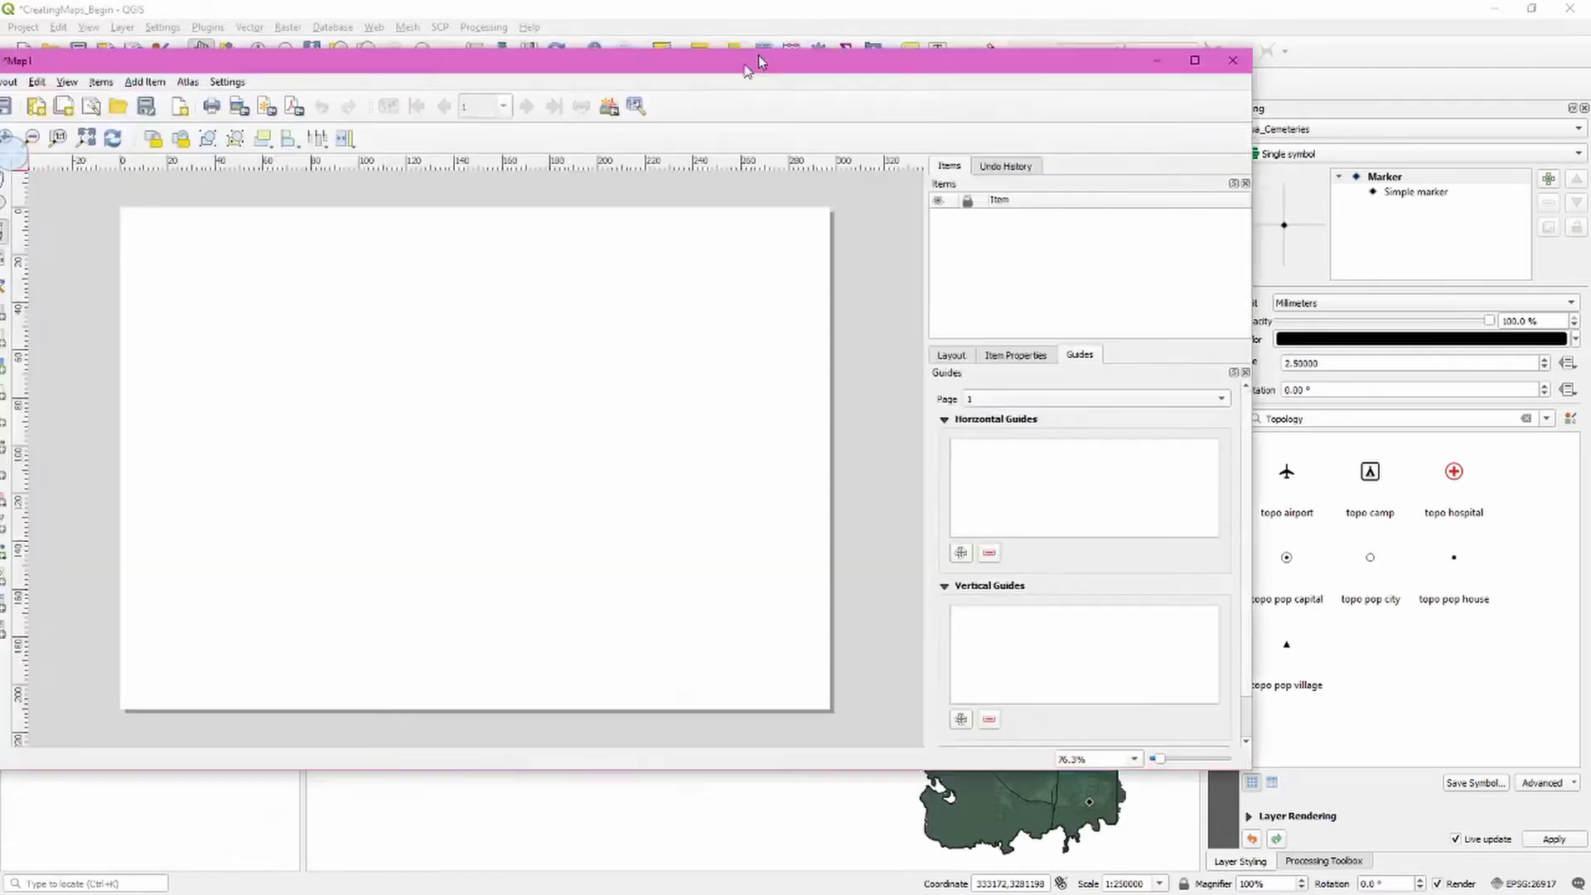
Step: Make the maximized Map1 page Letter size, portrait, shown as custom 8.5 × 11 inches
{"action": "double_click", "coordinate": [753, 61]}
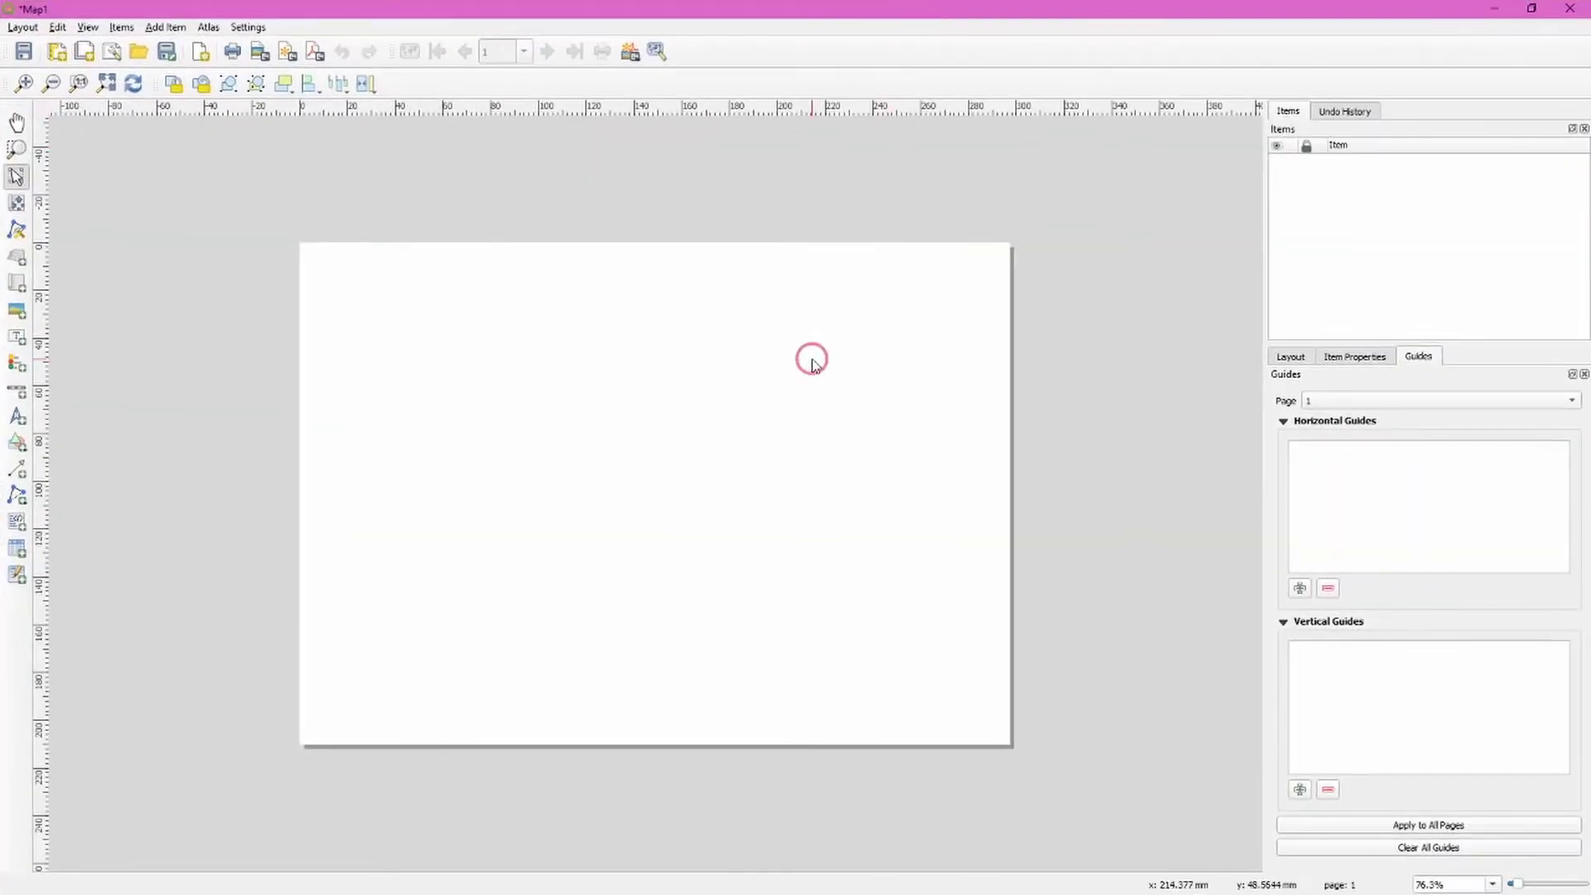
{"action": "right_click", "coordinate": [545, 356]}
{"action": "left_click", "coordinate": [623, 398]}
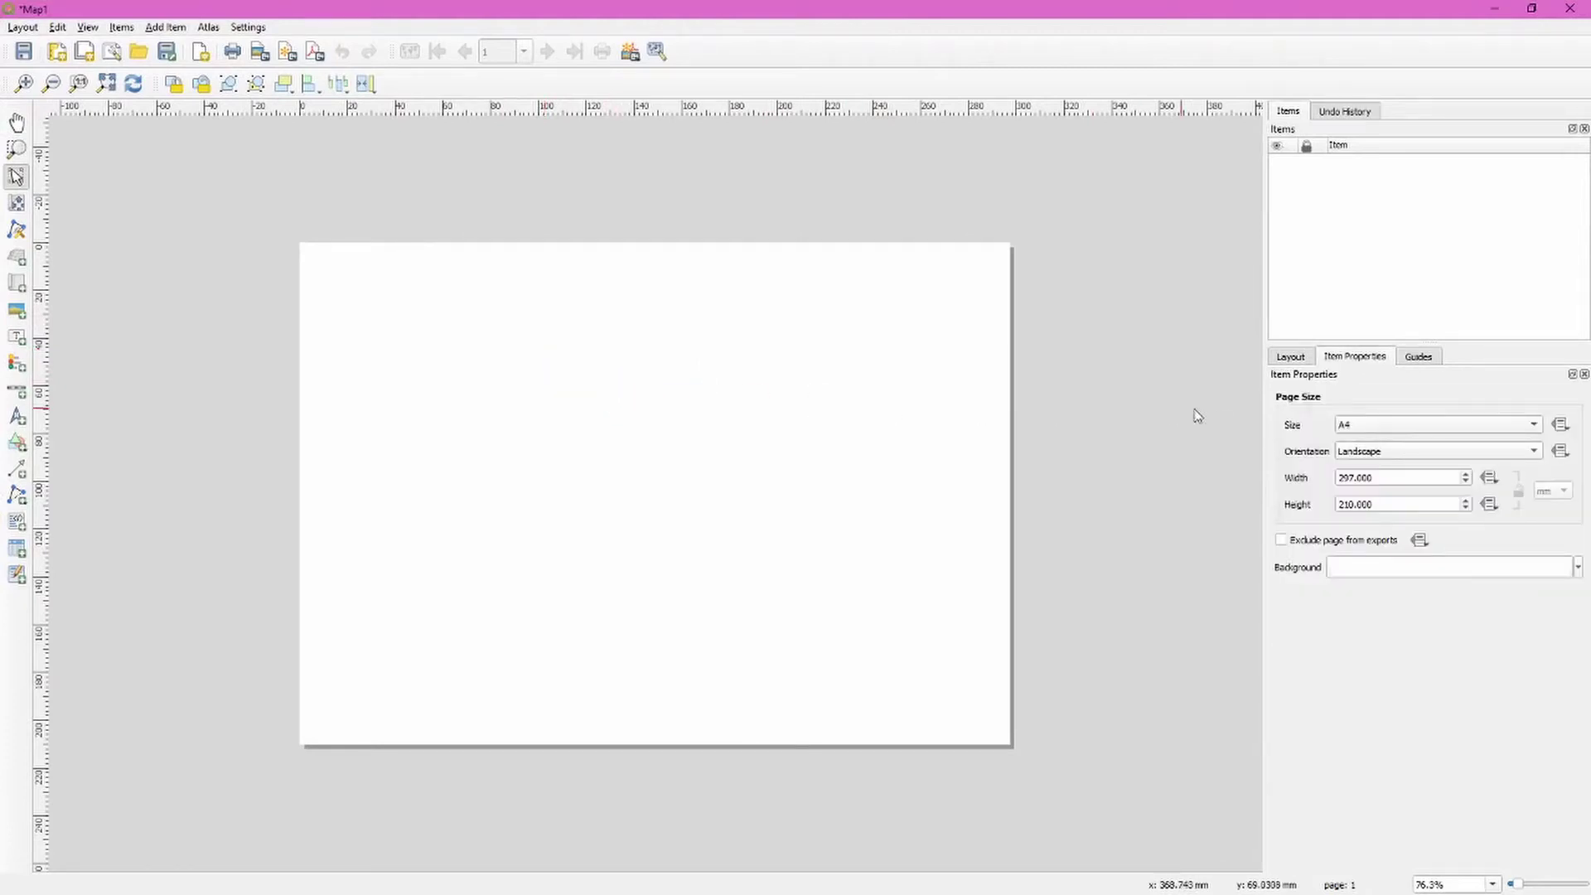
{"action": "left_click", "coordinate": [1408, 424]}
{"action": "left_click", "coordinate": [1407, 589]}
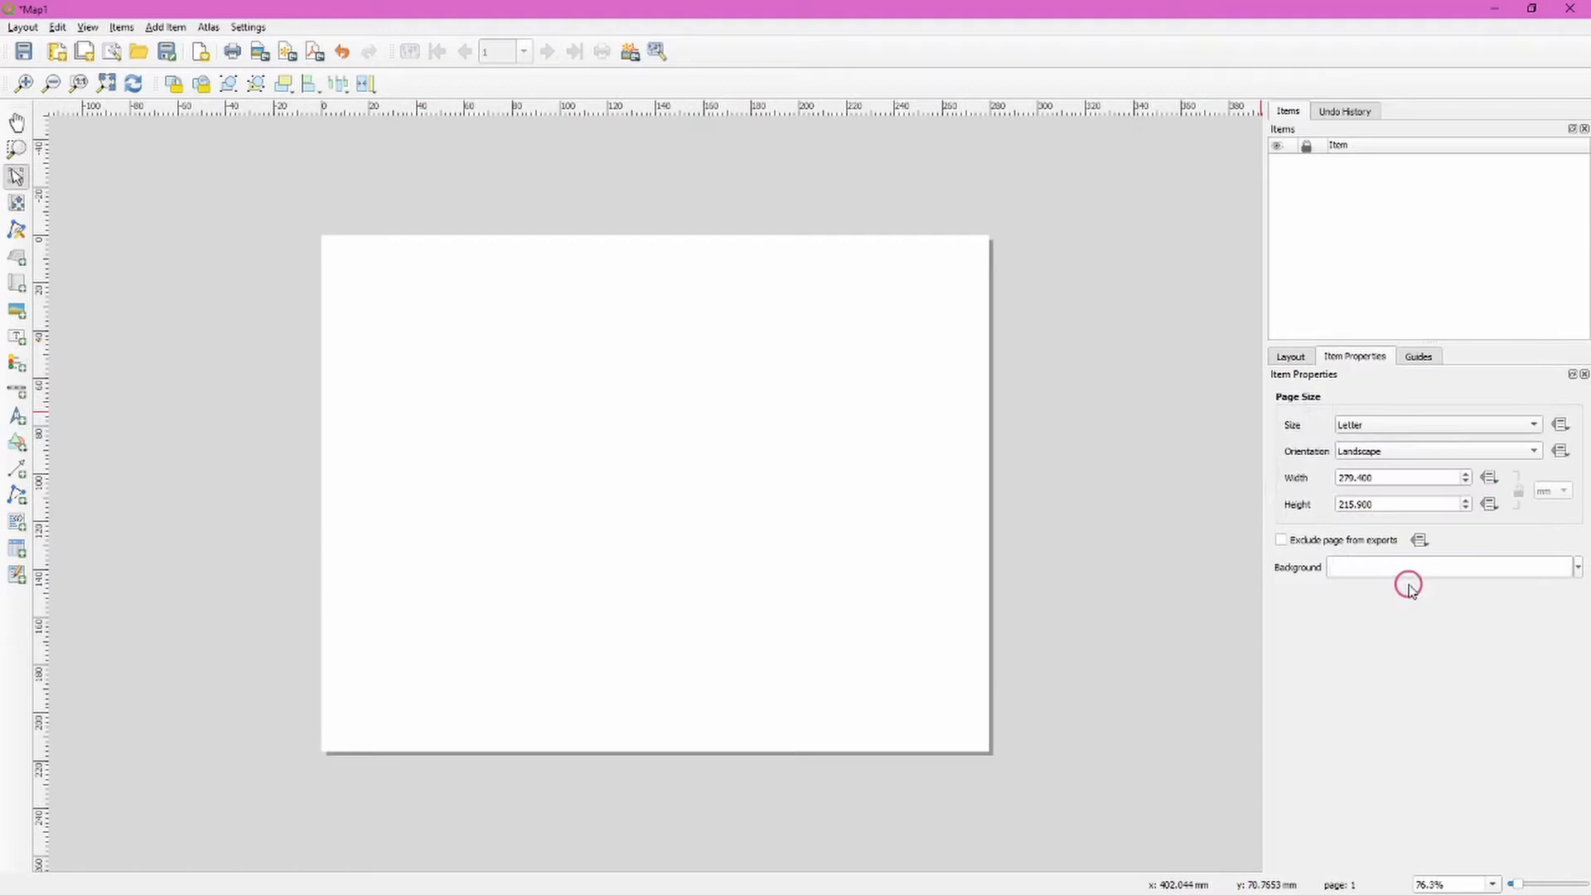
{"action": "left_click", "coordinate": [1371, 451]}
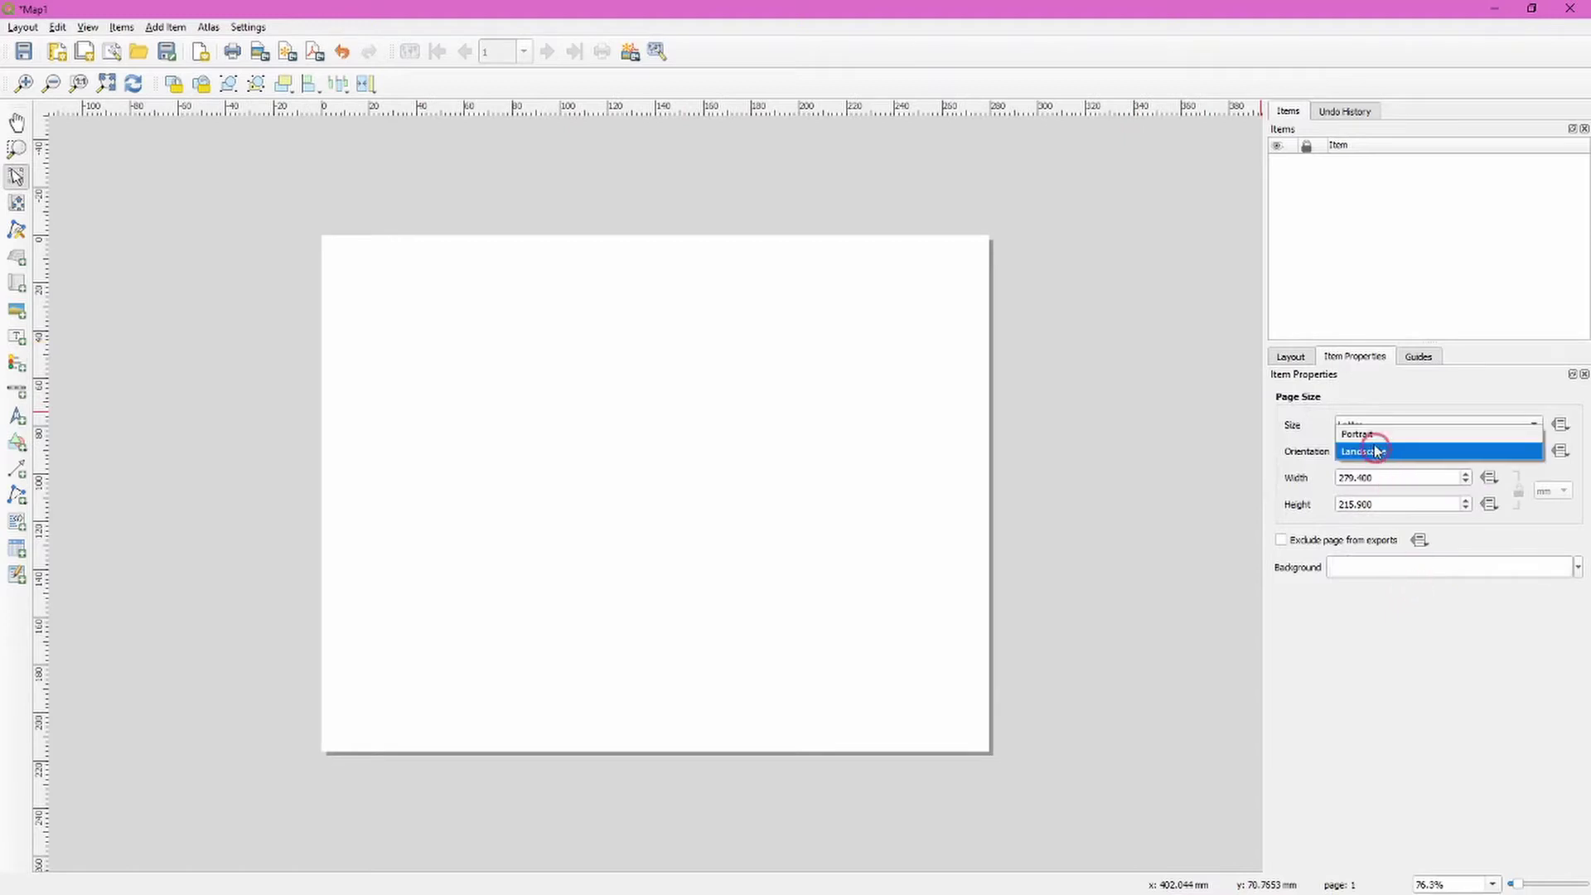
{"action": "left_click", "coordinate": [1372, 436]}
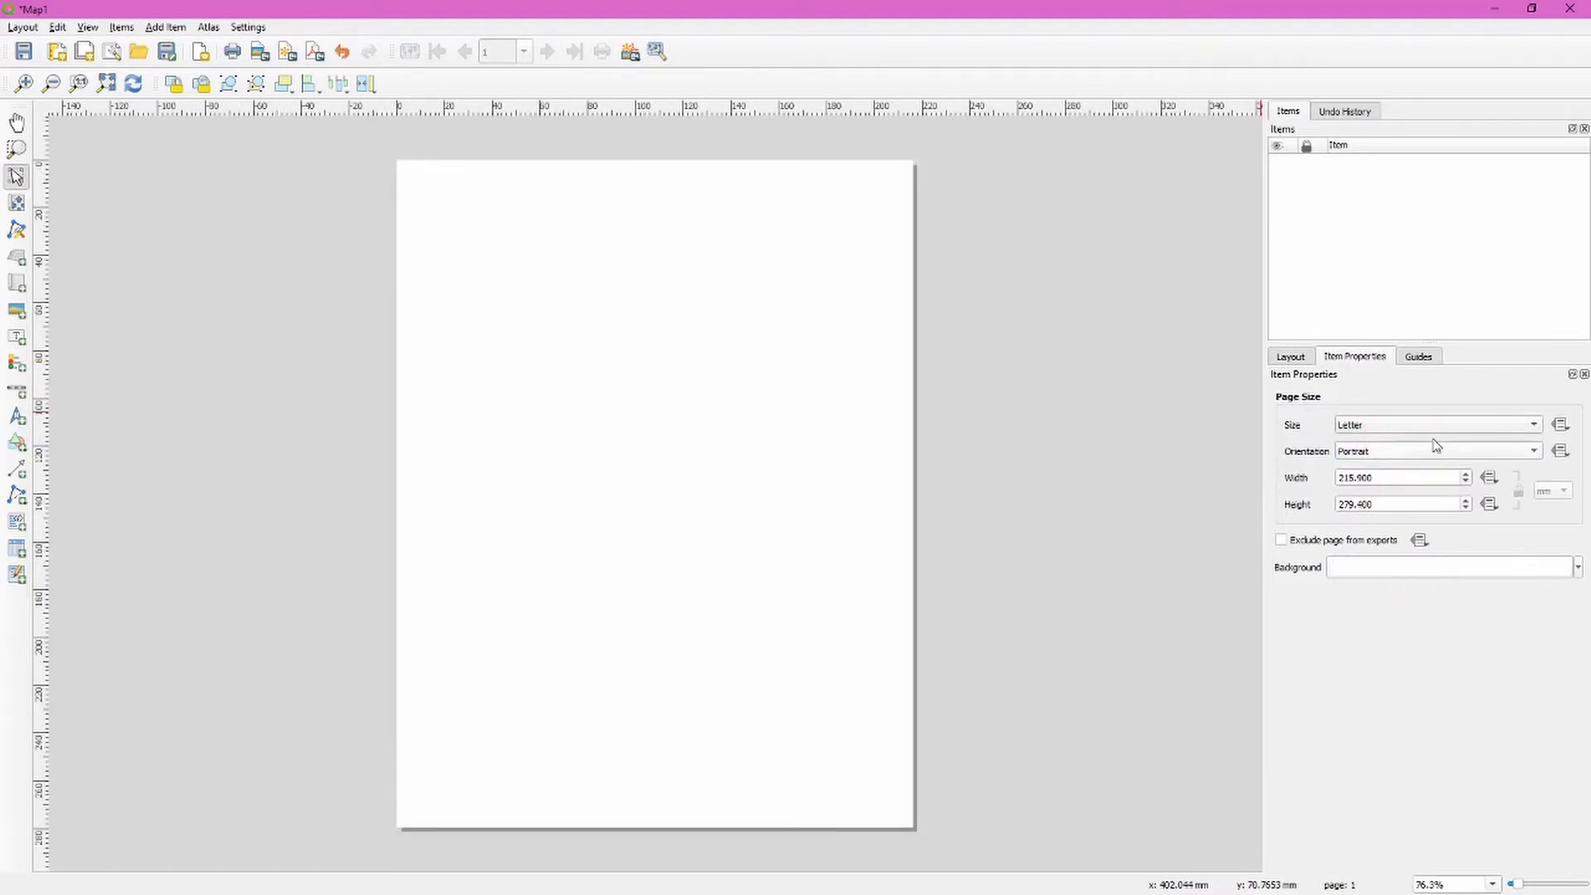
{"action": "left_click", "coordinate": [1534, 429]}
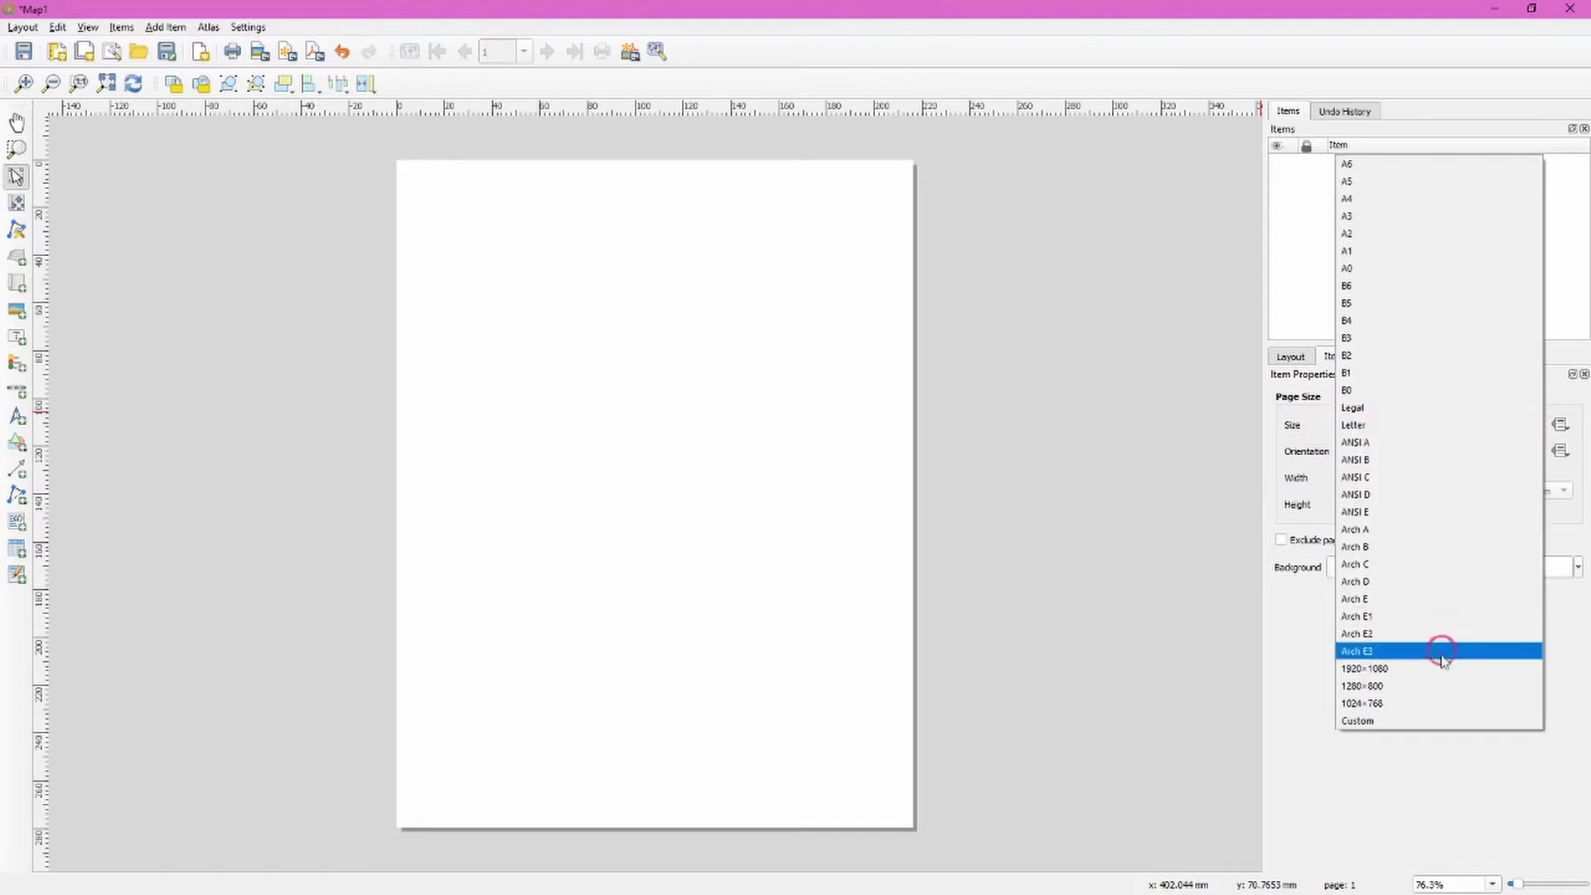
{"action": "left_click", "coordinate": [1420, 719]}
{"action": "left_click", "coordinate": [1552, 490]}
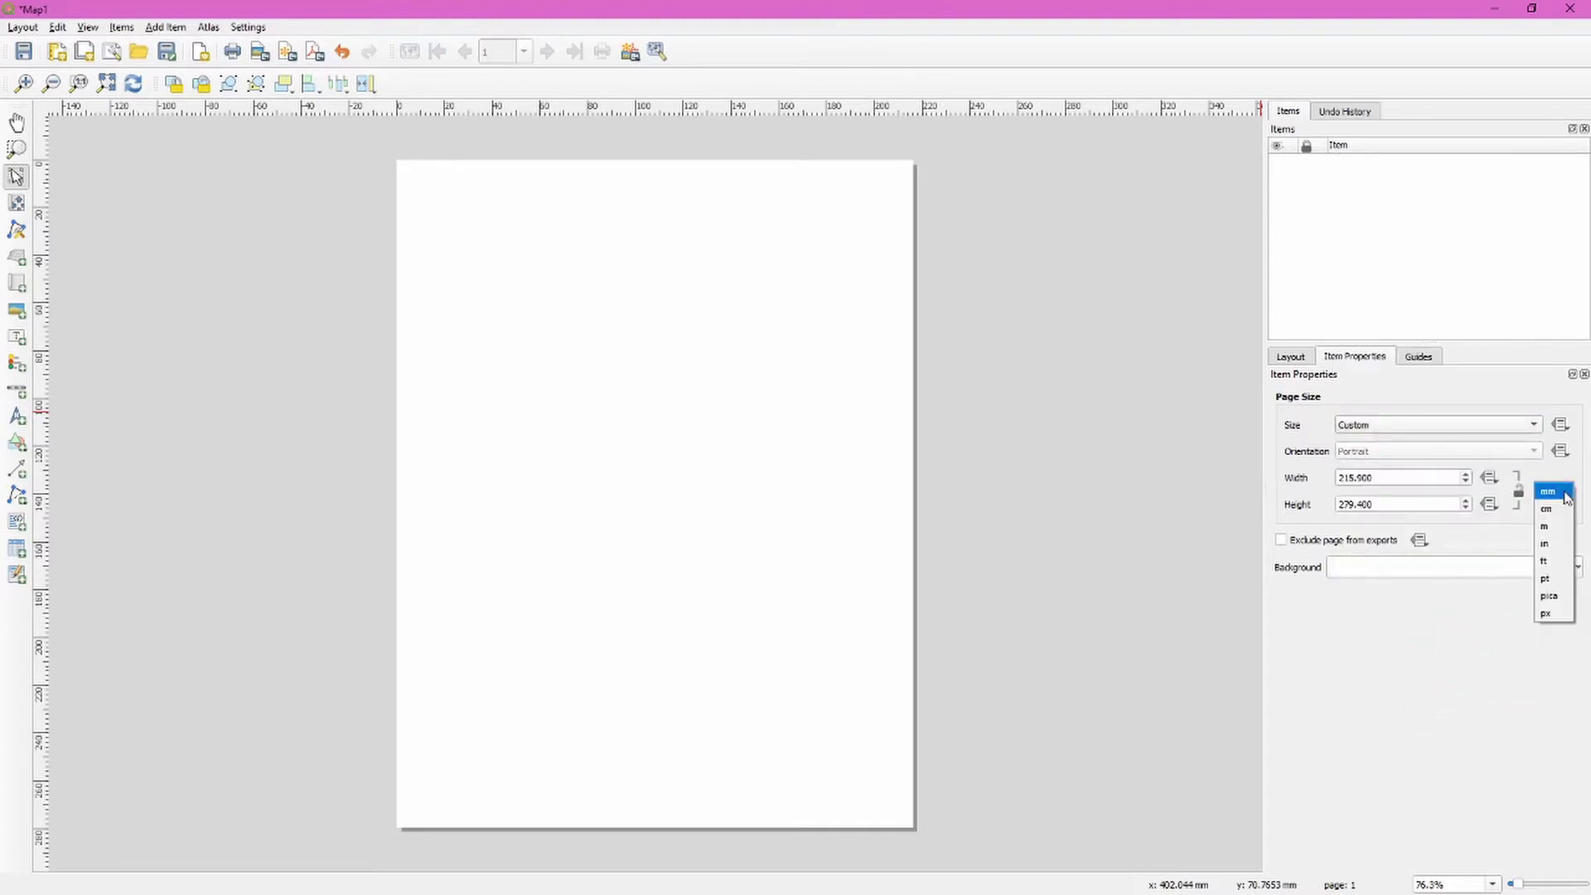
{"action": "left_click", "coordinate": [1549, 542]}
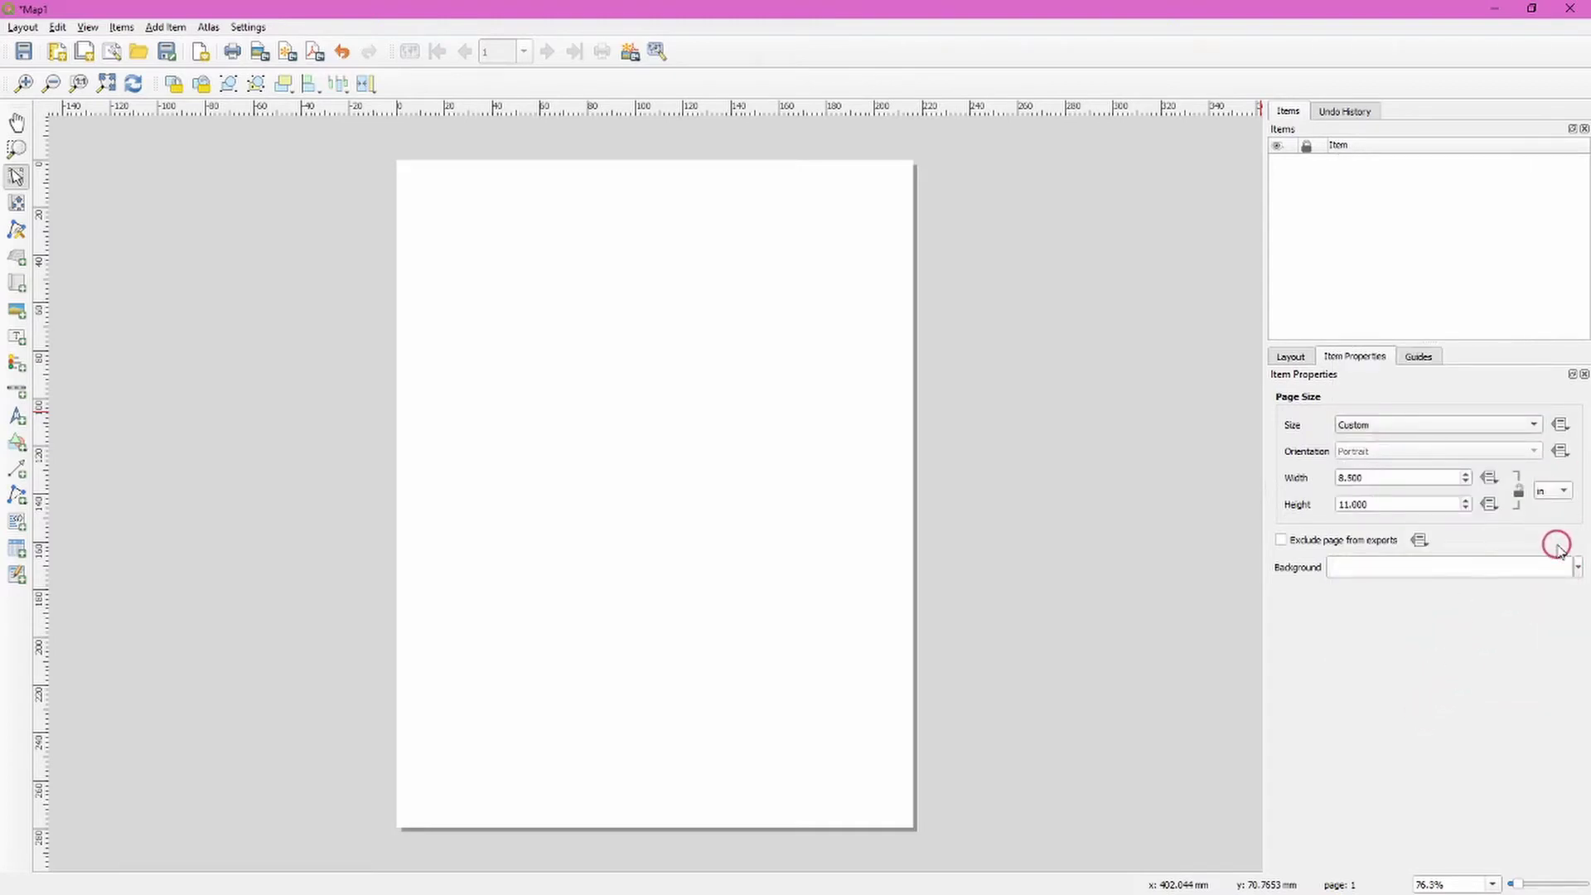
{"action": "left_click", "coordinate": [478, 684]}
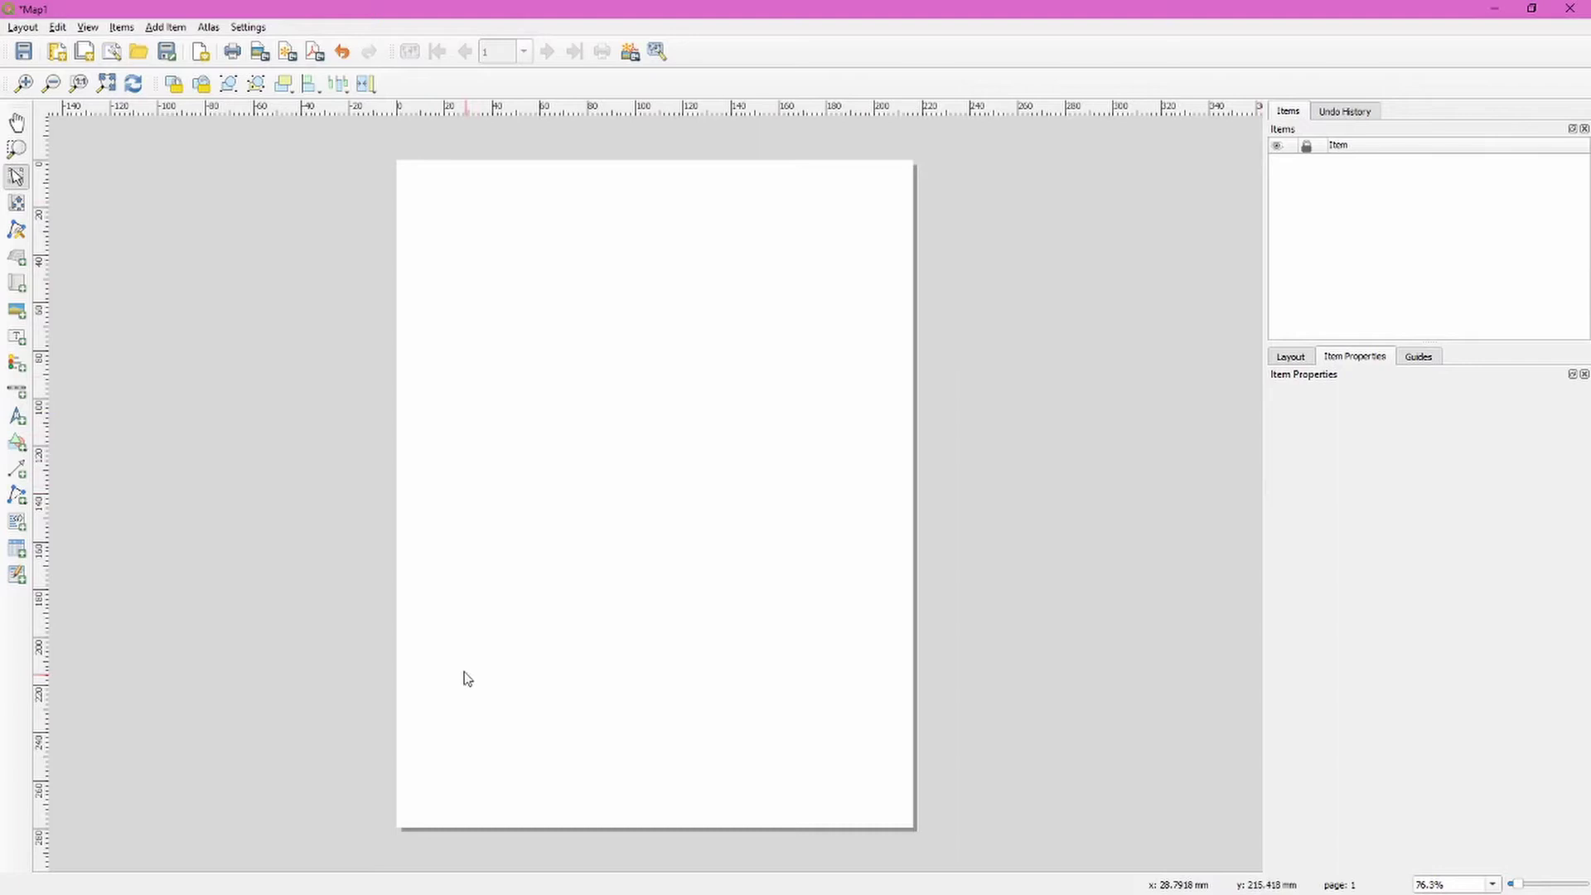
Step: In the Guides panel, add a horizontal guide at 0.25 inches
{"action": "left_click", "coordinate": [1419, 356]}
{"action": "left_click", "coordinate": [414, 169]}
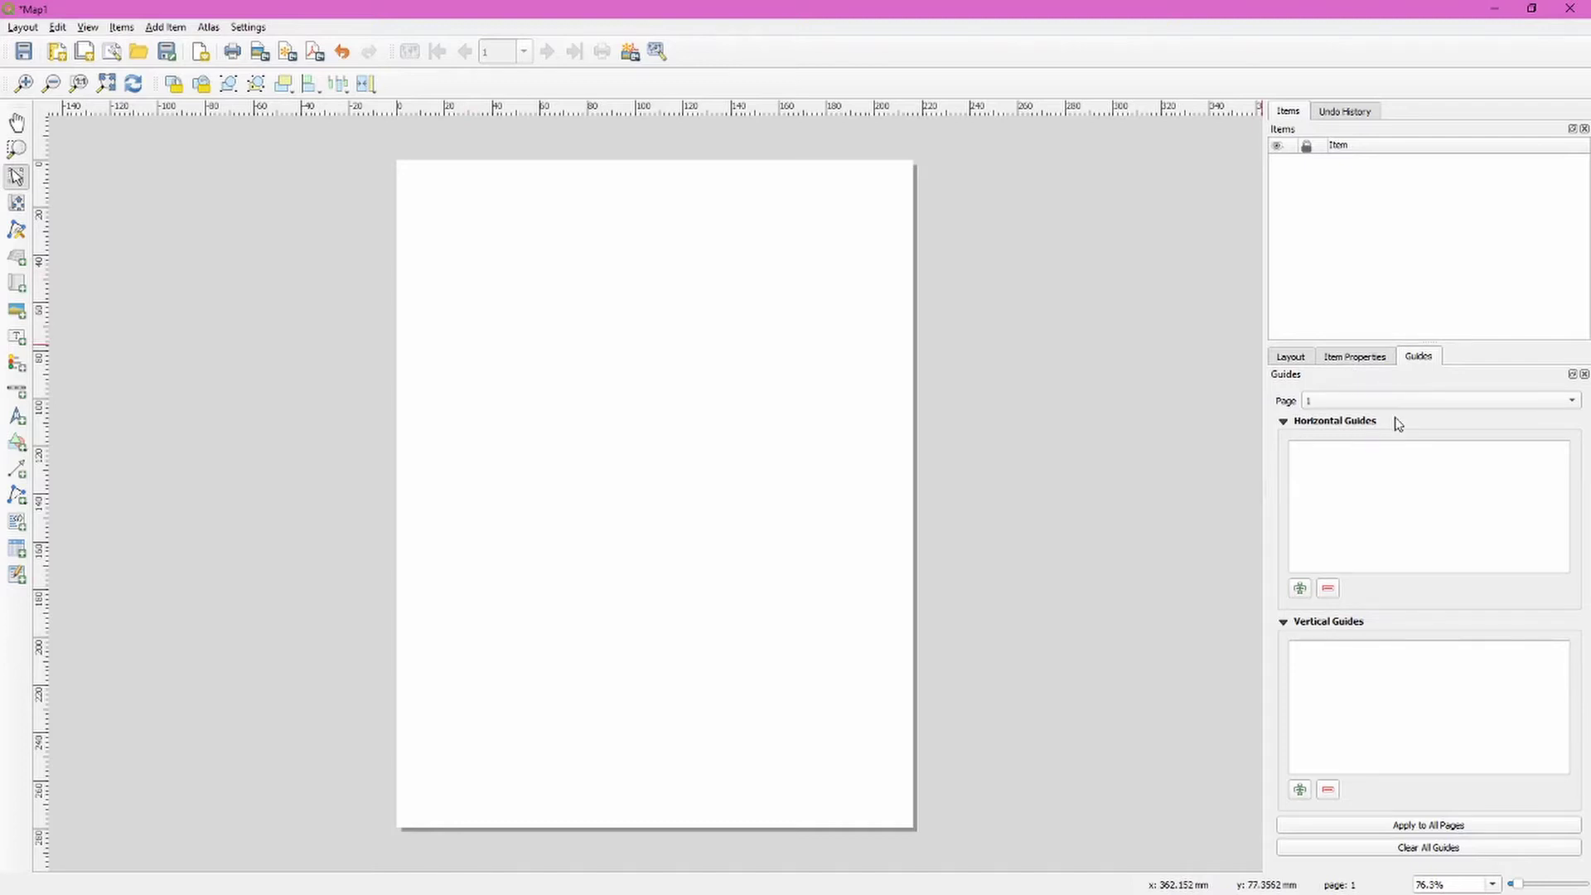
{"action": "left_click", "coordinate": [1299, 588]}
{"action": "scroll", "coordinate": [1359, 451], "scroll_direction": "up", "scroll_amount": 2}
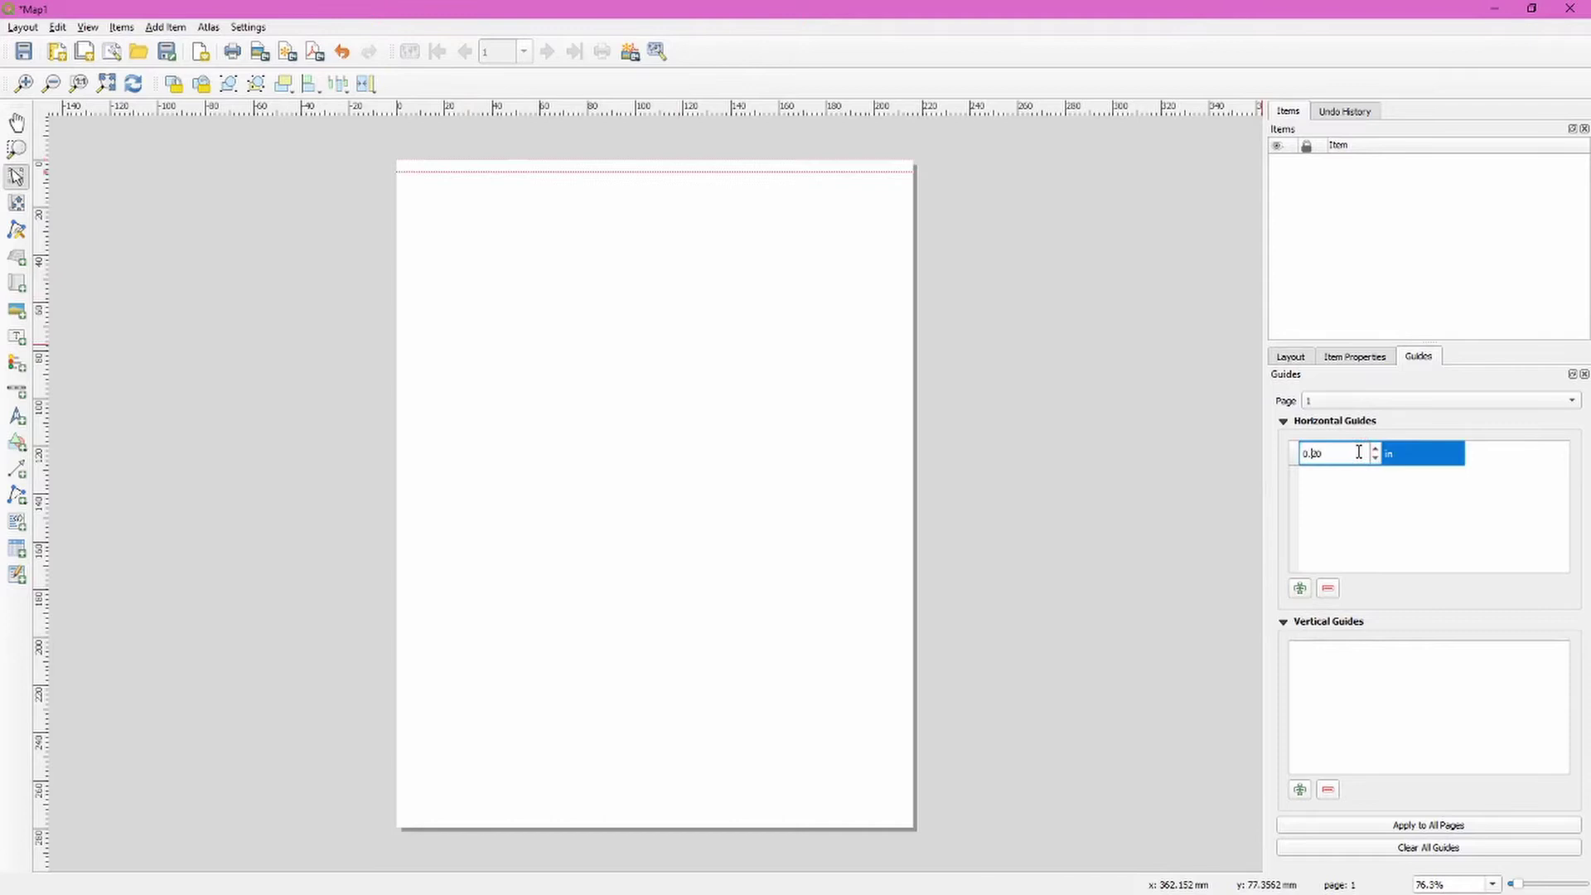
{"action": "key", "text": "BackSpace"}
{"action": "type", "text": "5"}
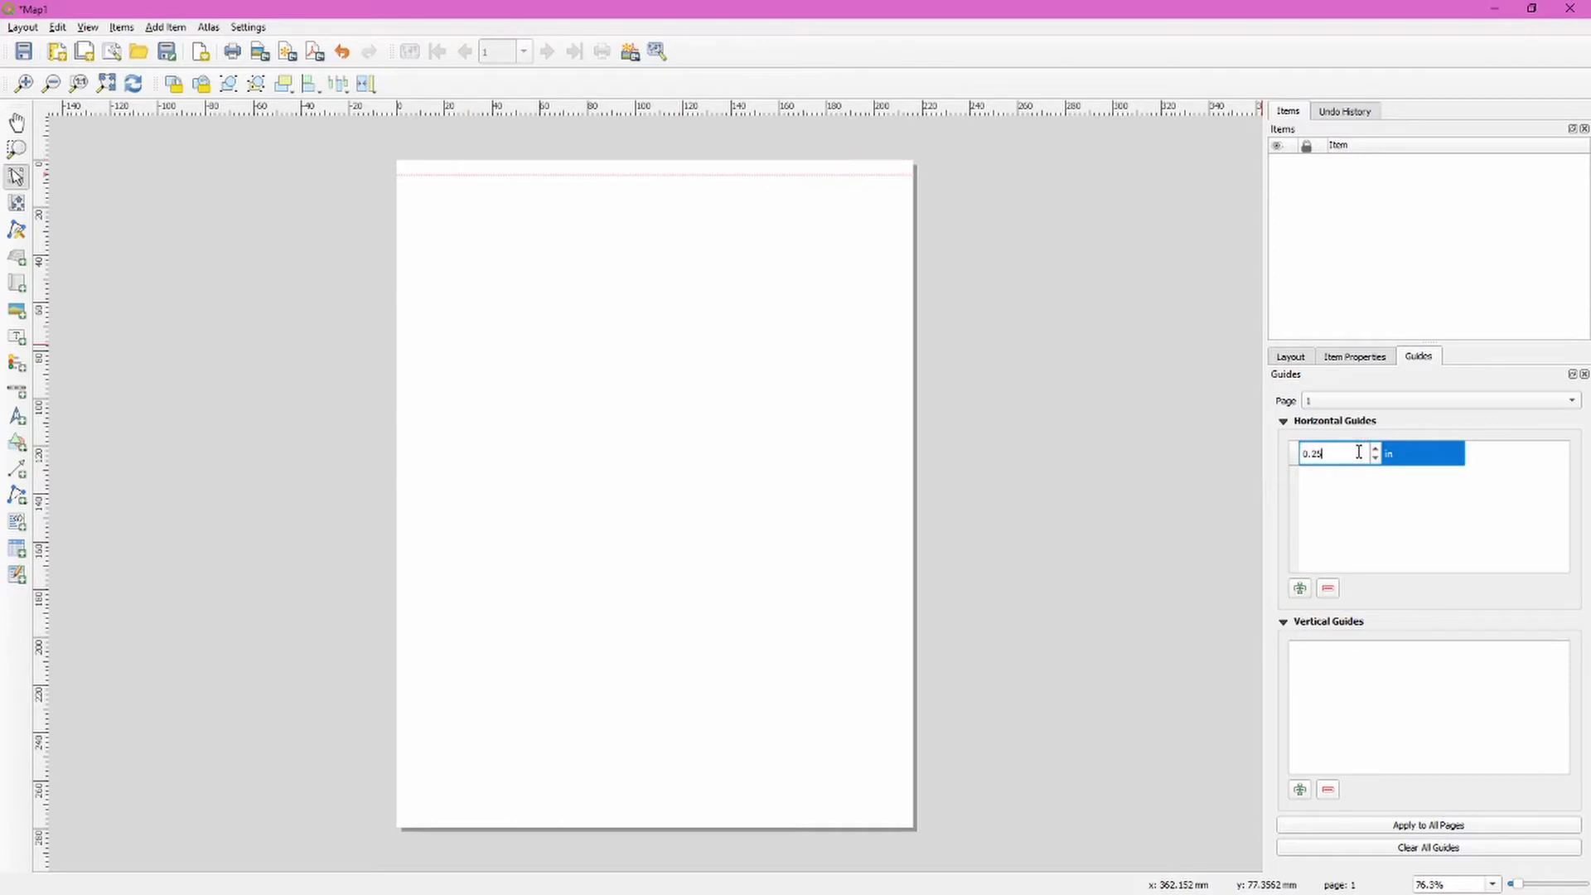
{"action": "key", "text": "Return"}
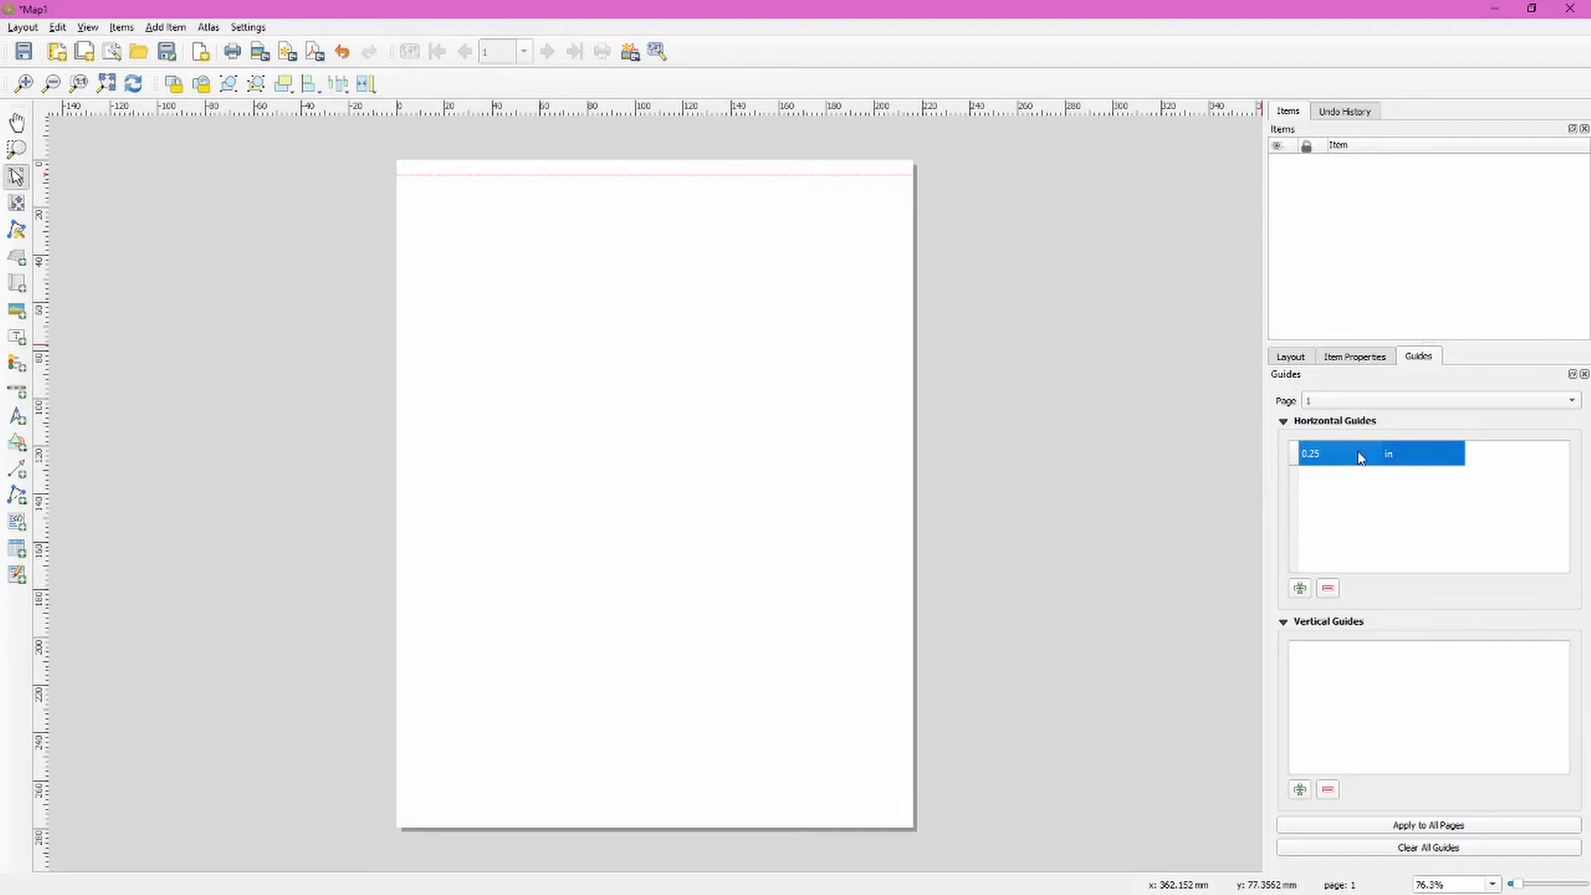
Step: Add a second horizontal guide at 10 inches
{"action": "left_click", "coordinate": [1299, 588]}
{"action": "left_click", "coordinate": [1451, 454]}
{"action": "left_click", "coordinate": [1451, 454]}
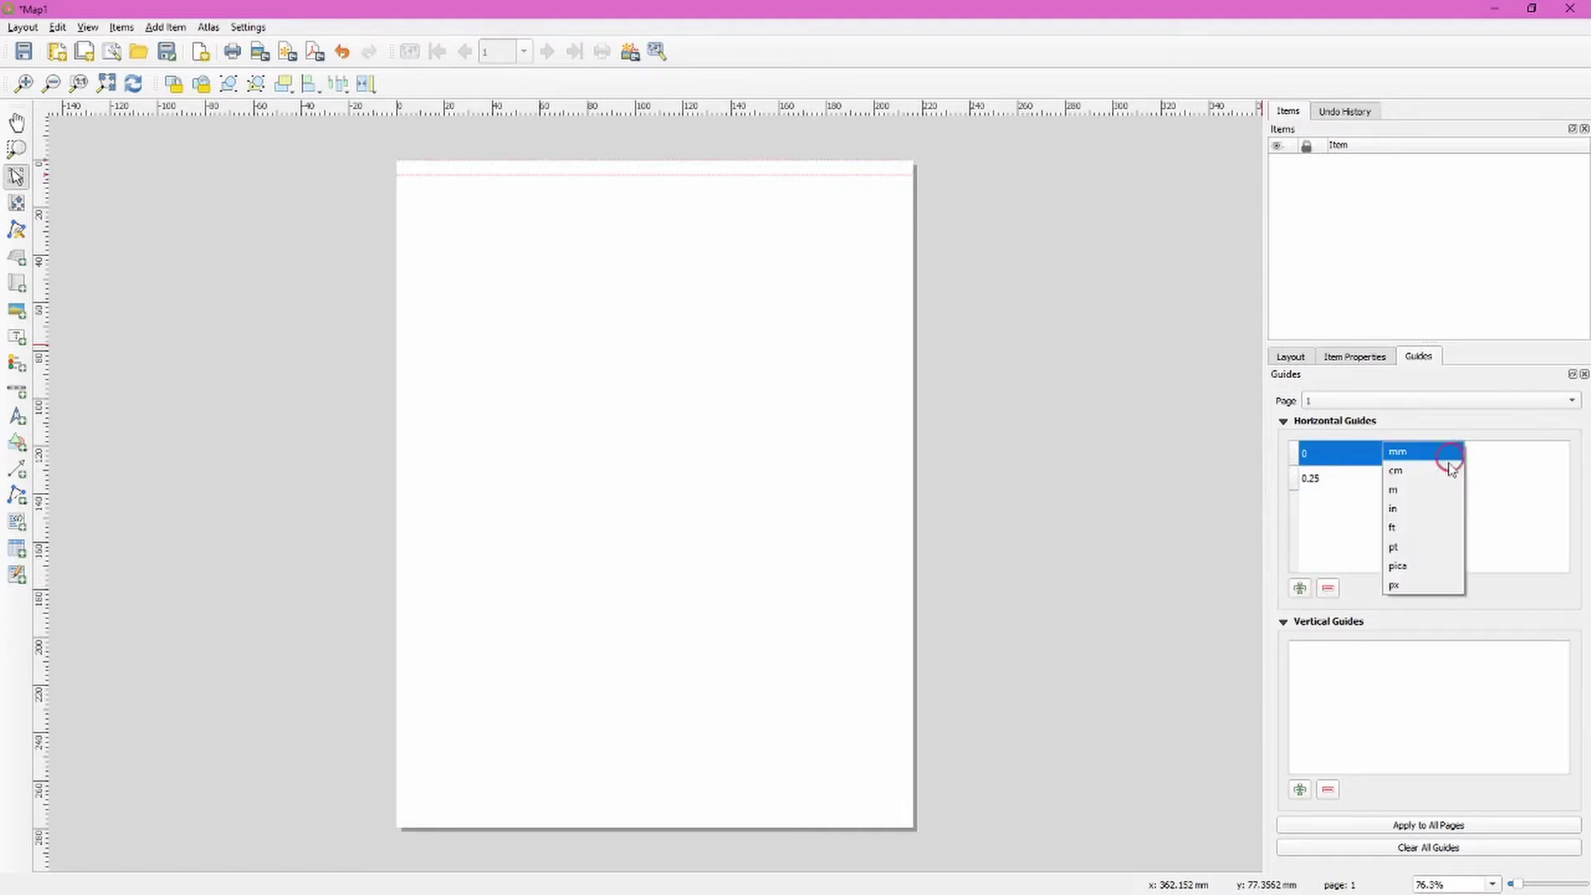
{"action": "left_click", "coordinate": [1441, 509]}
{"action": "double_click", "coordinate": [1331, 451]}
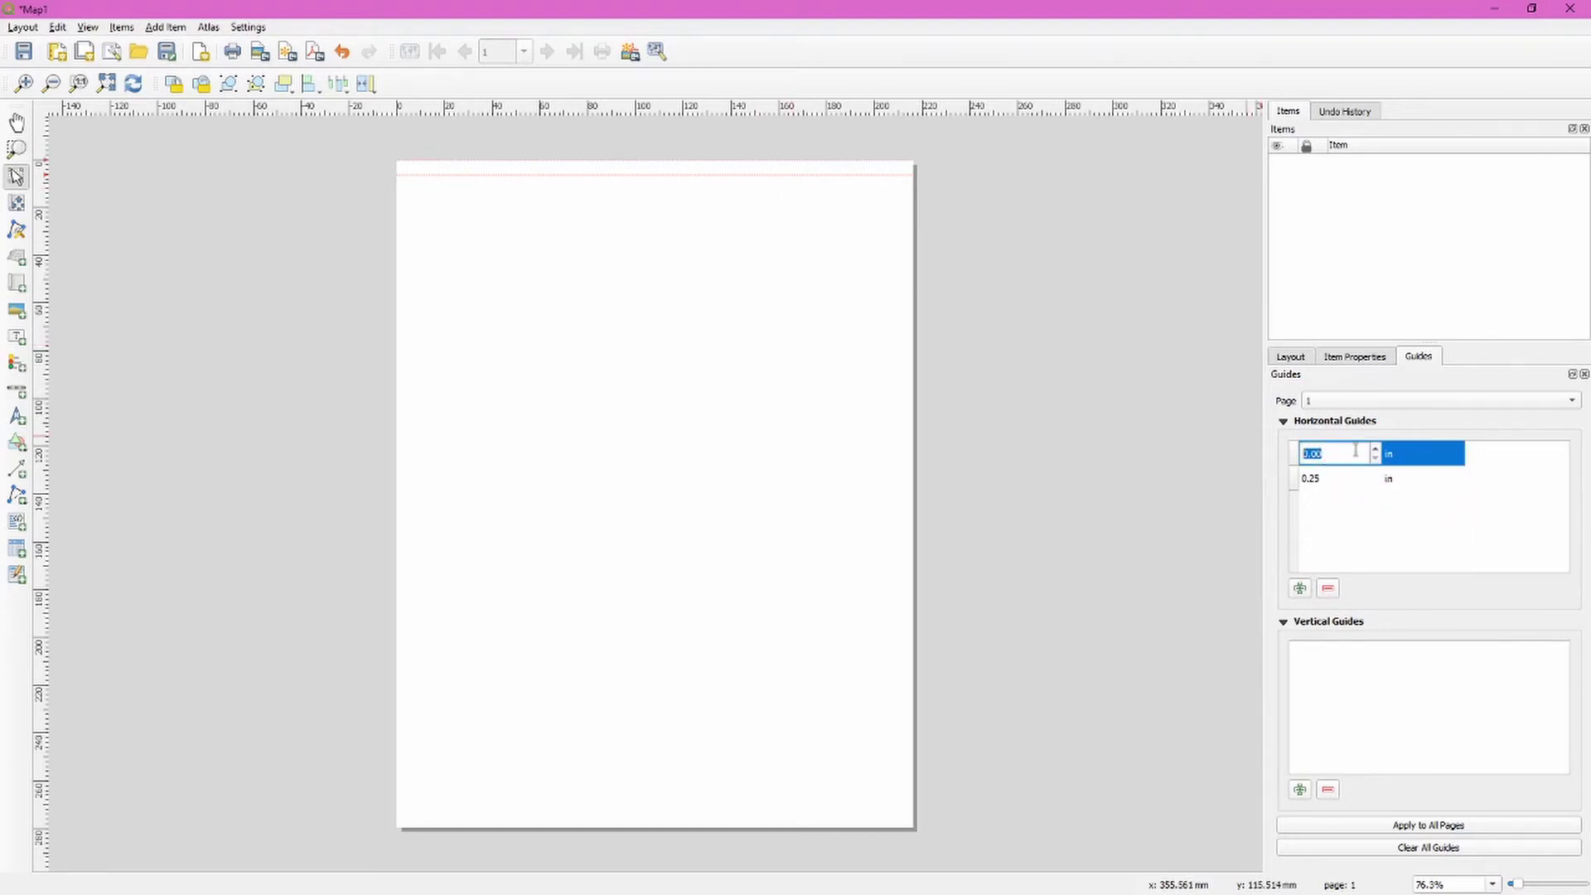
{"action": "type", "text": "10"}
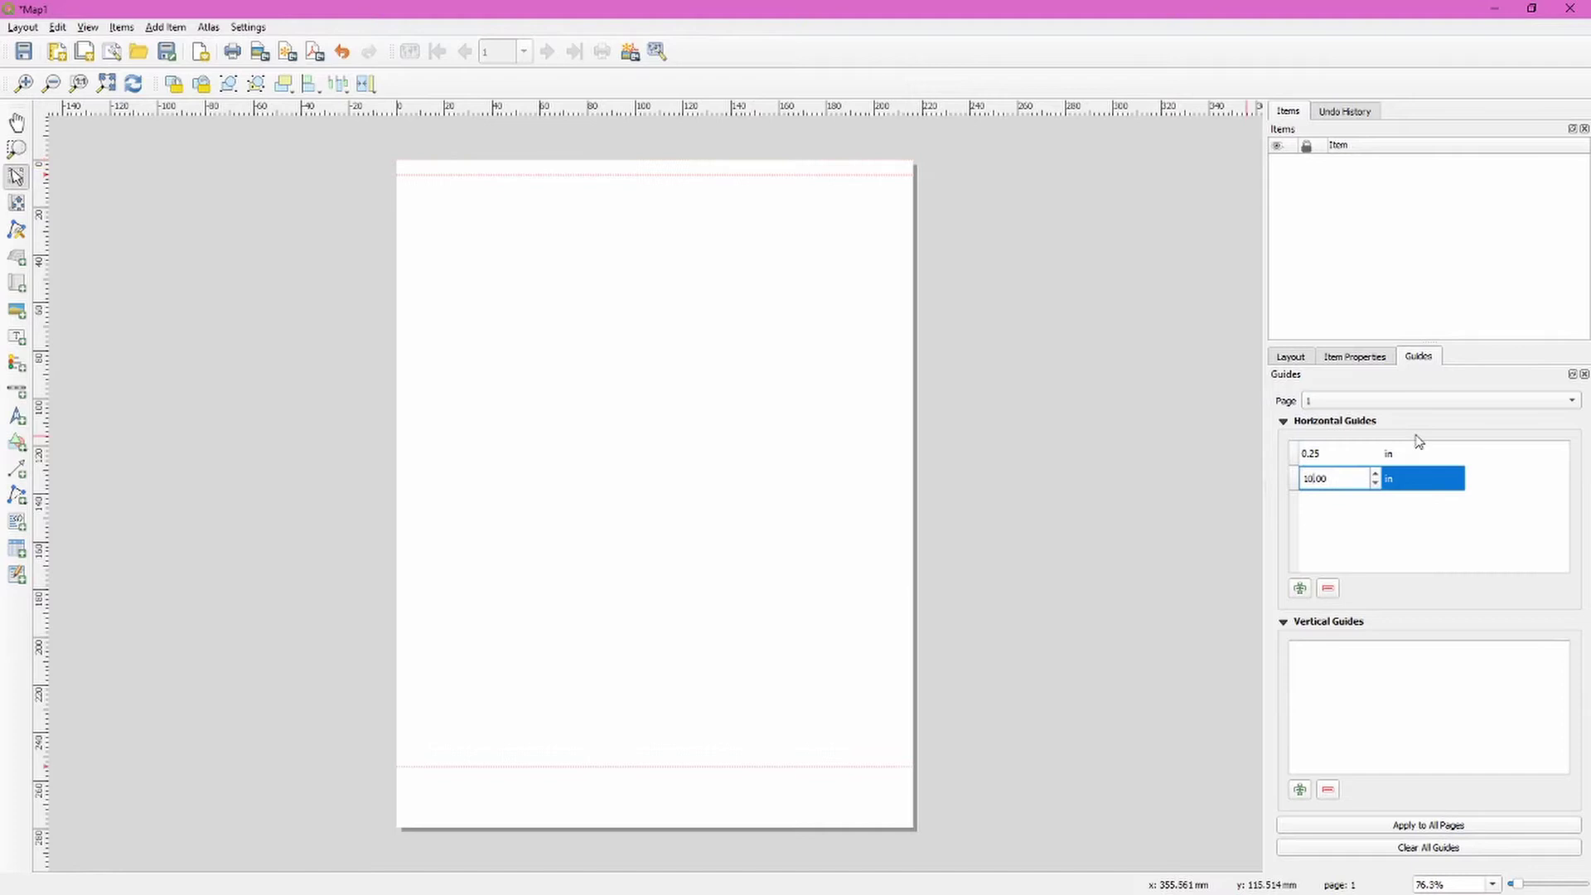
{"action": "key", "text": "Return"}
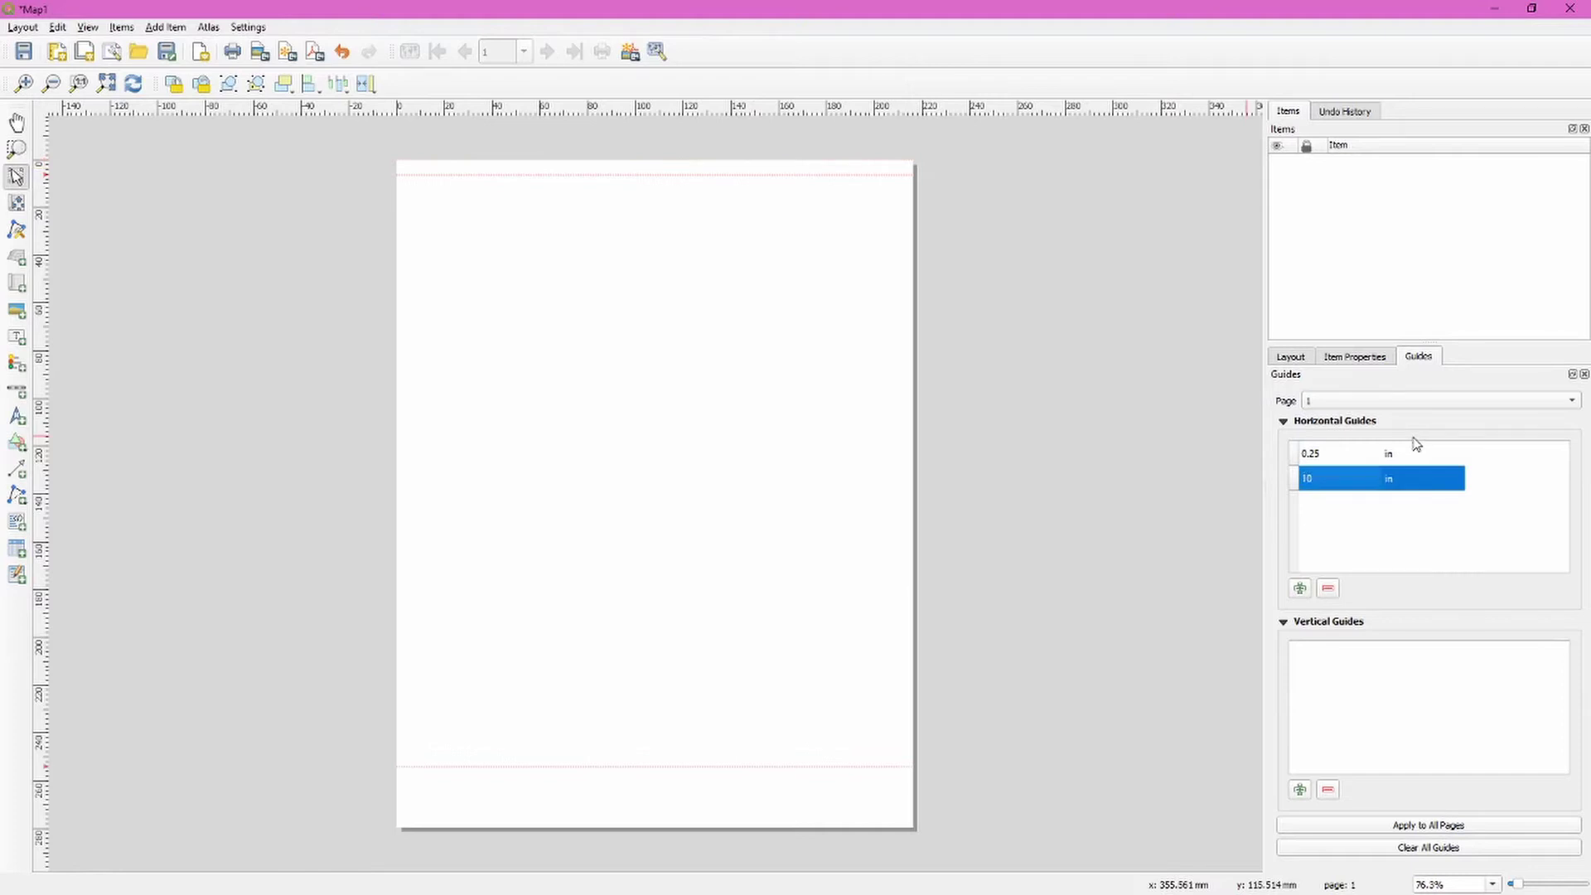
Step: Add a third horizontal guide at 10.75 inches
{"action": "left_click", "coordinate": [1299, 588]}
{"action": "double_click", "coordinate": [1410, 452]}
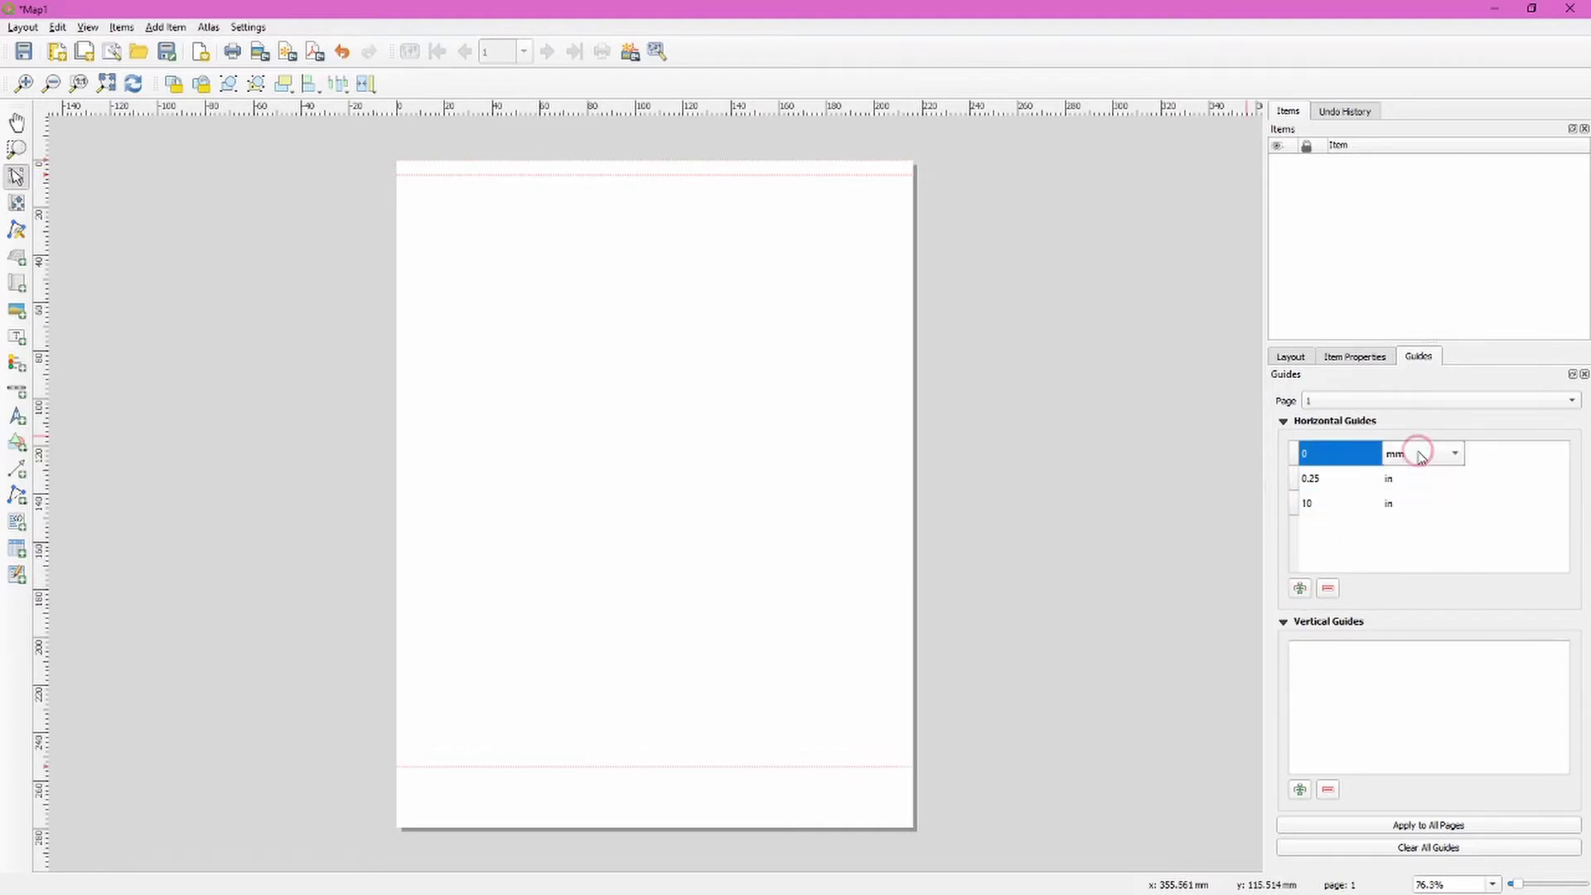
{"action": "left_click", "coordinate": [1451, 454]}
{"action": "left_click", "coordinate": [1449, 507]}
{"action": "double_click", "coordinate": [1349, 444]}
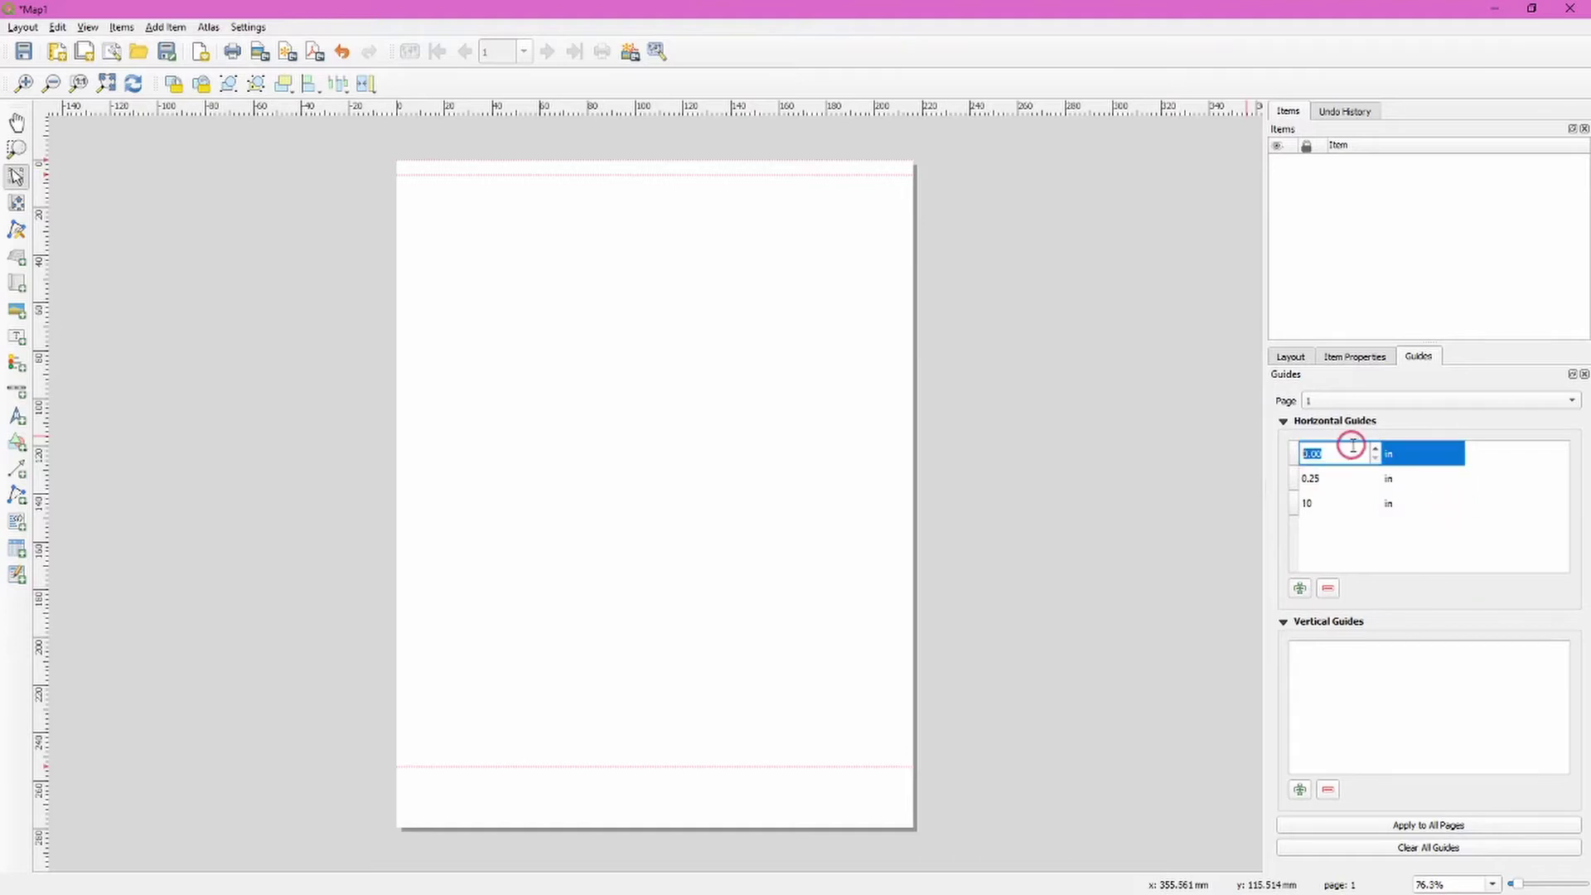
{"action": "type", "text": "10"}
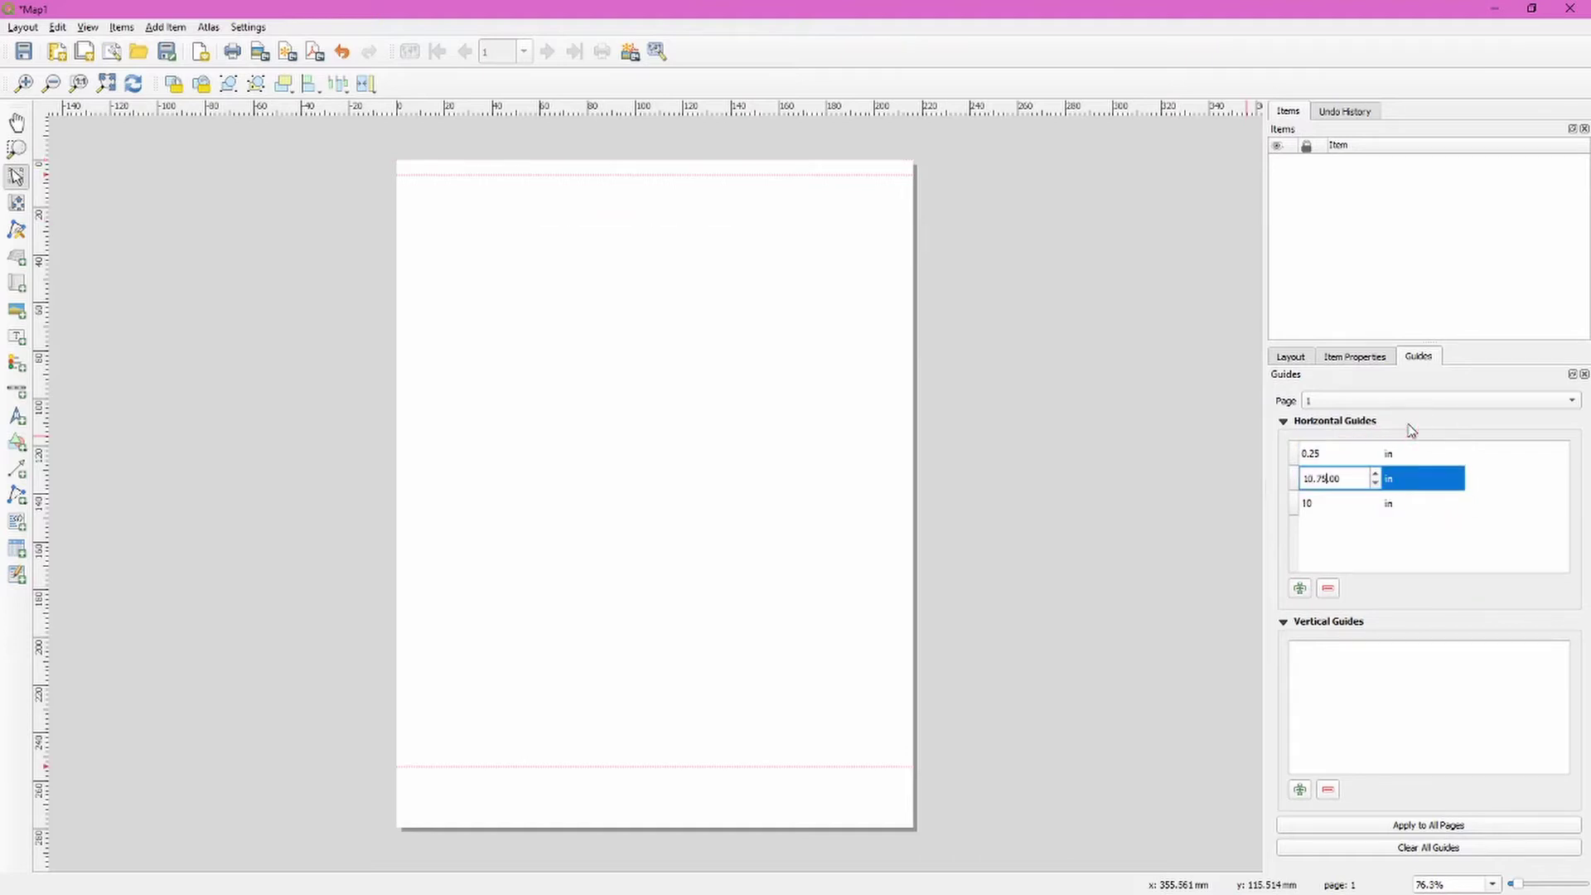
{"action": "key", "text": "Return"}
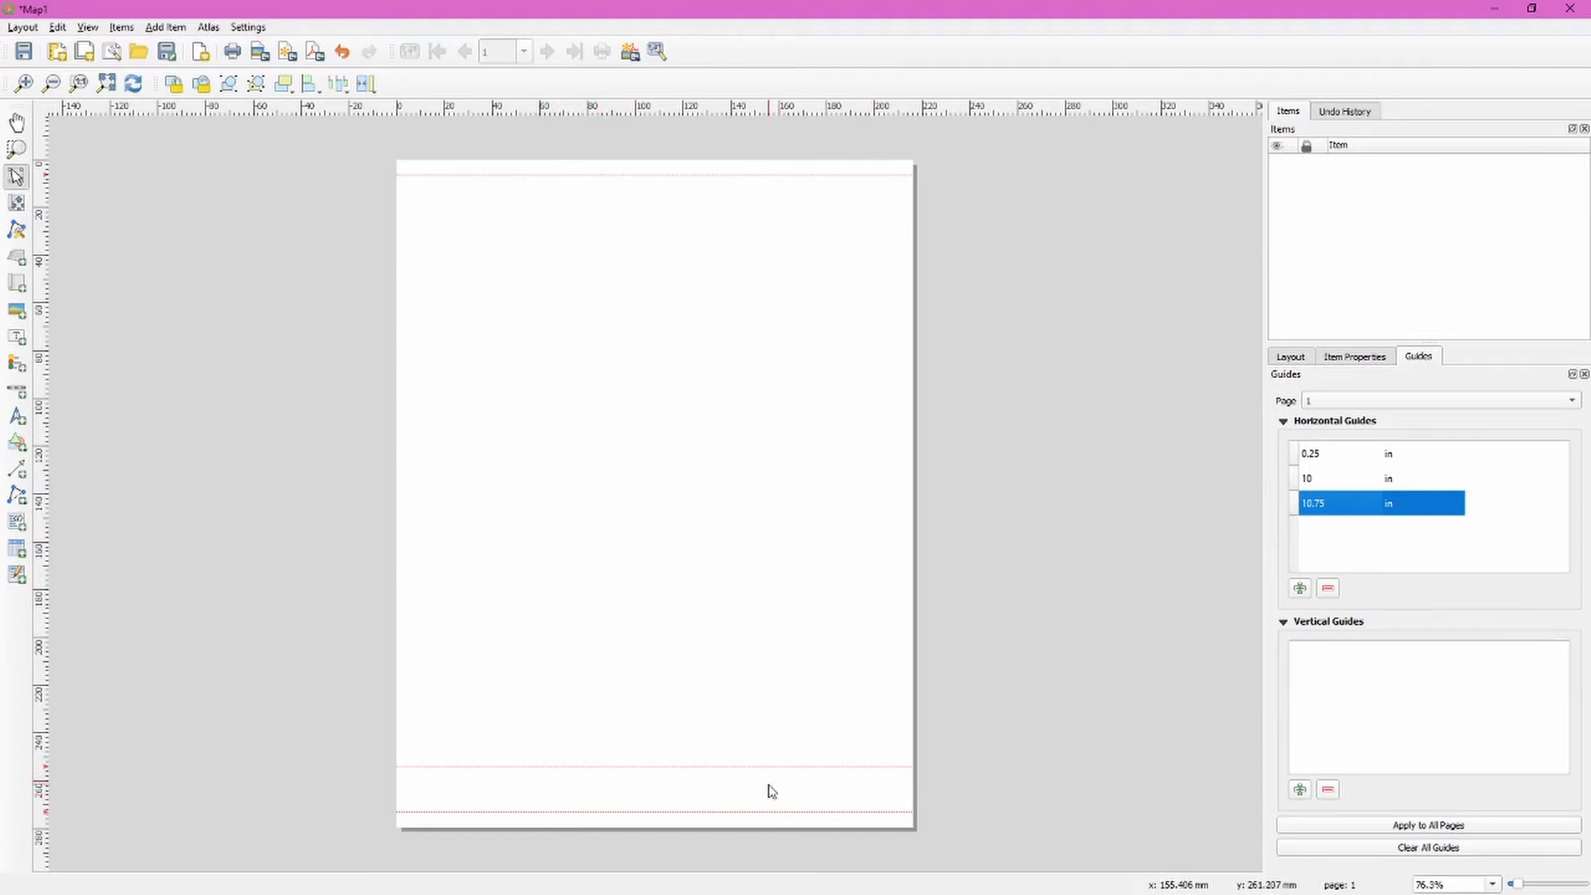
Step: Add a vertical guide at 0.25 inches
{"action": "left_click", "coordinate": [1298, 788]}
{"action": "double_click", "coordinate": [1400, 651]}
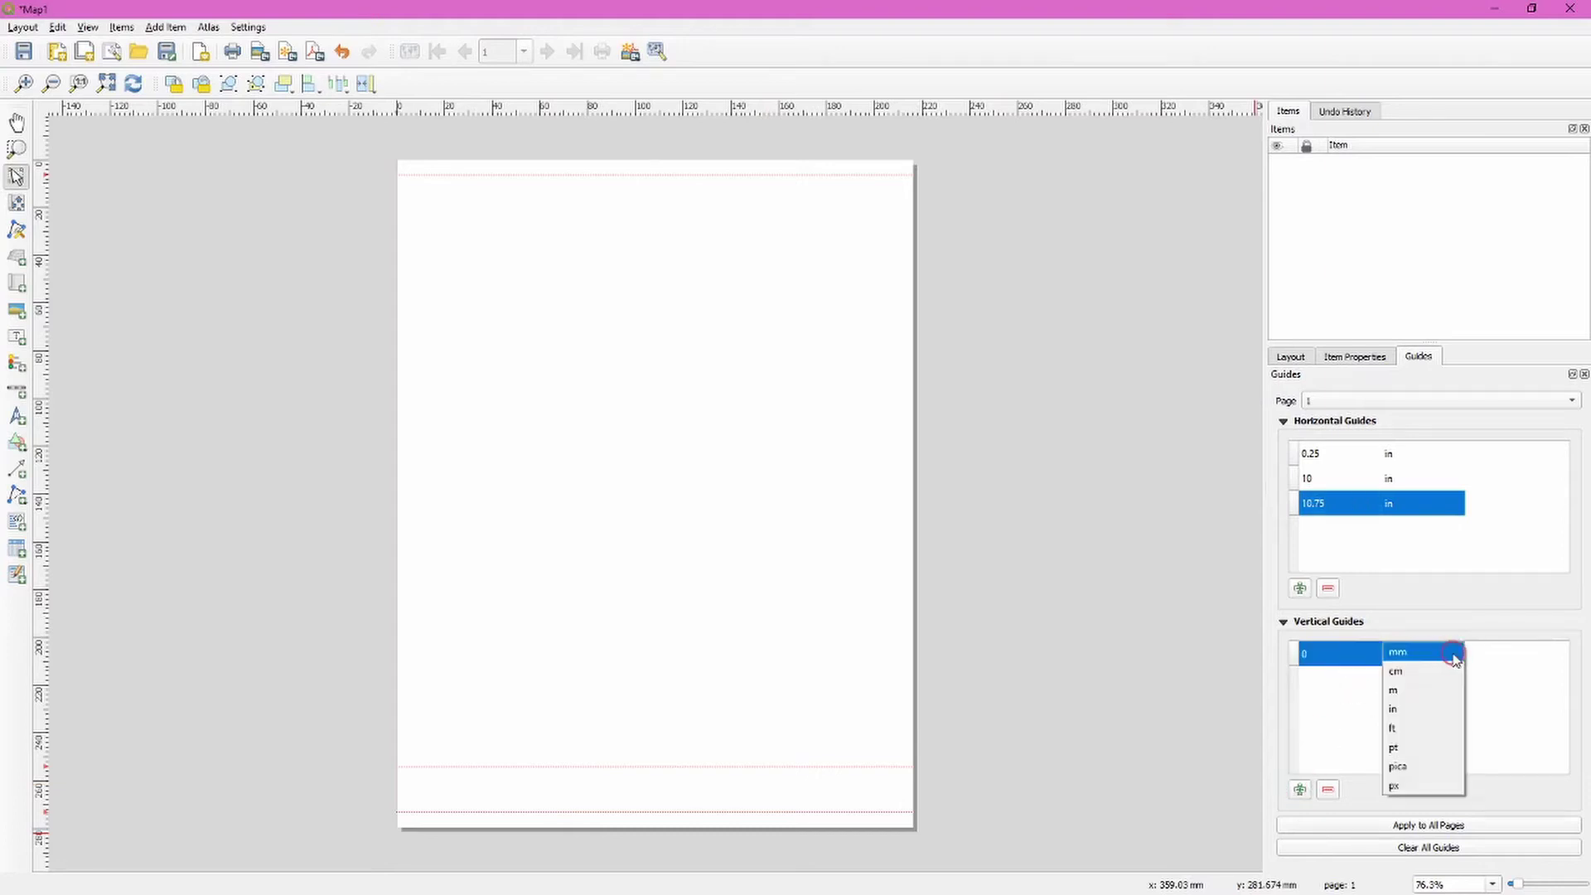
{"action": "left_click", "coordinate": [1442, 709]}
{"action": "double_click", "coordinate": [1377, 650]}
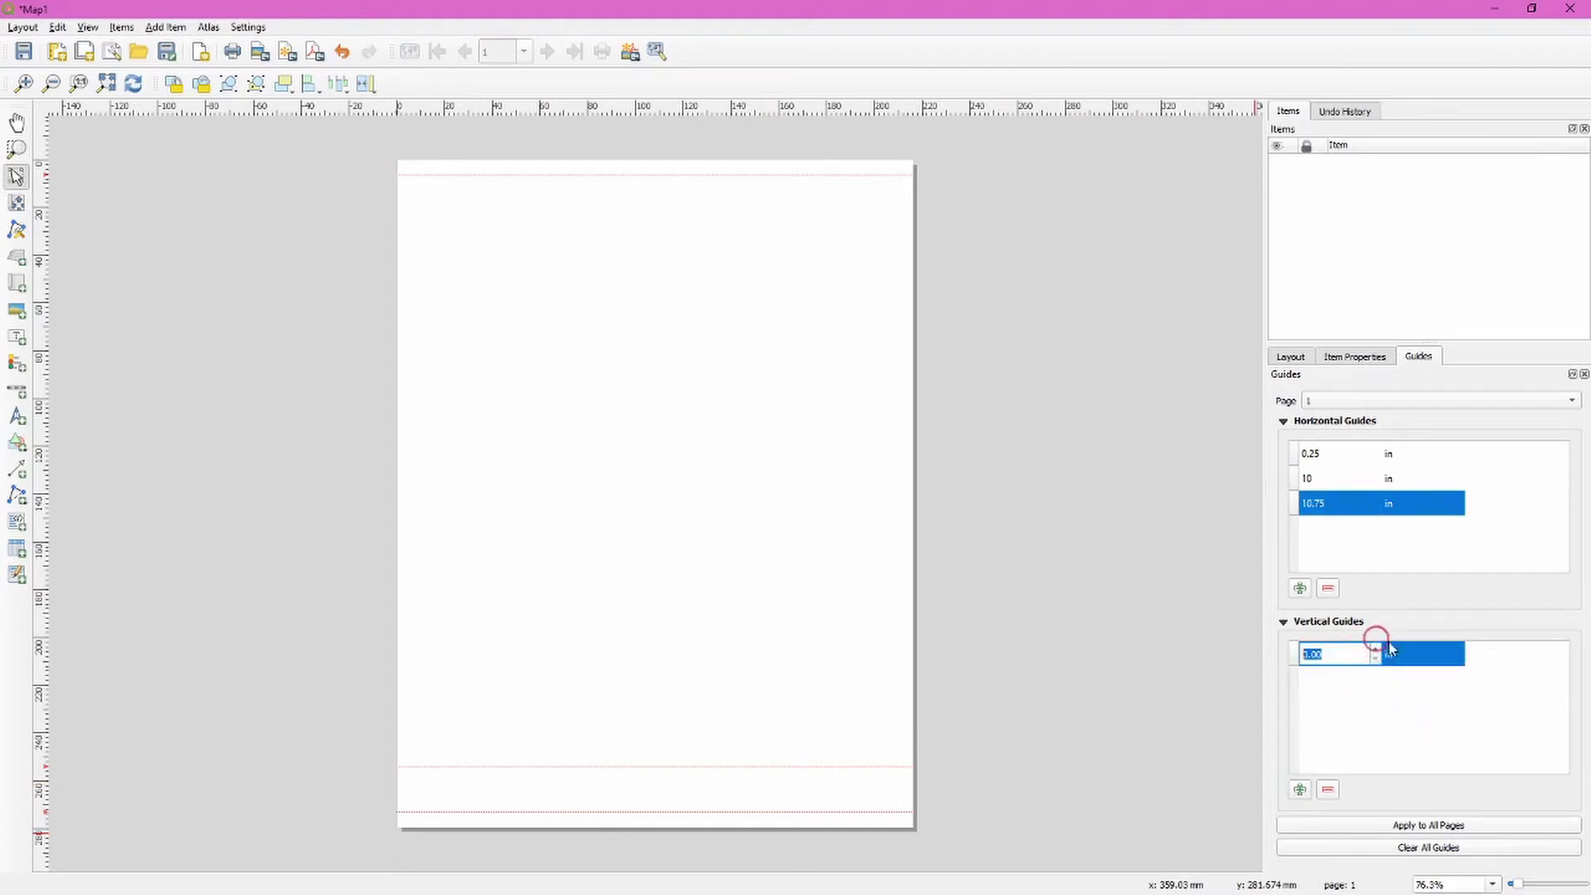
{"action": "type", "text": "0.25"}
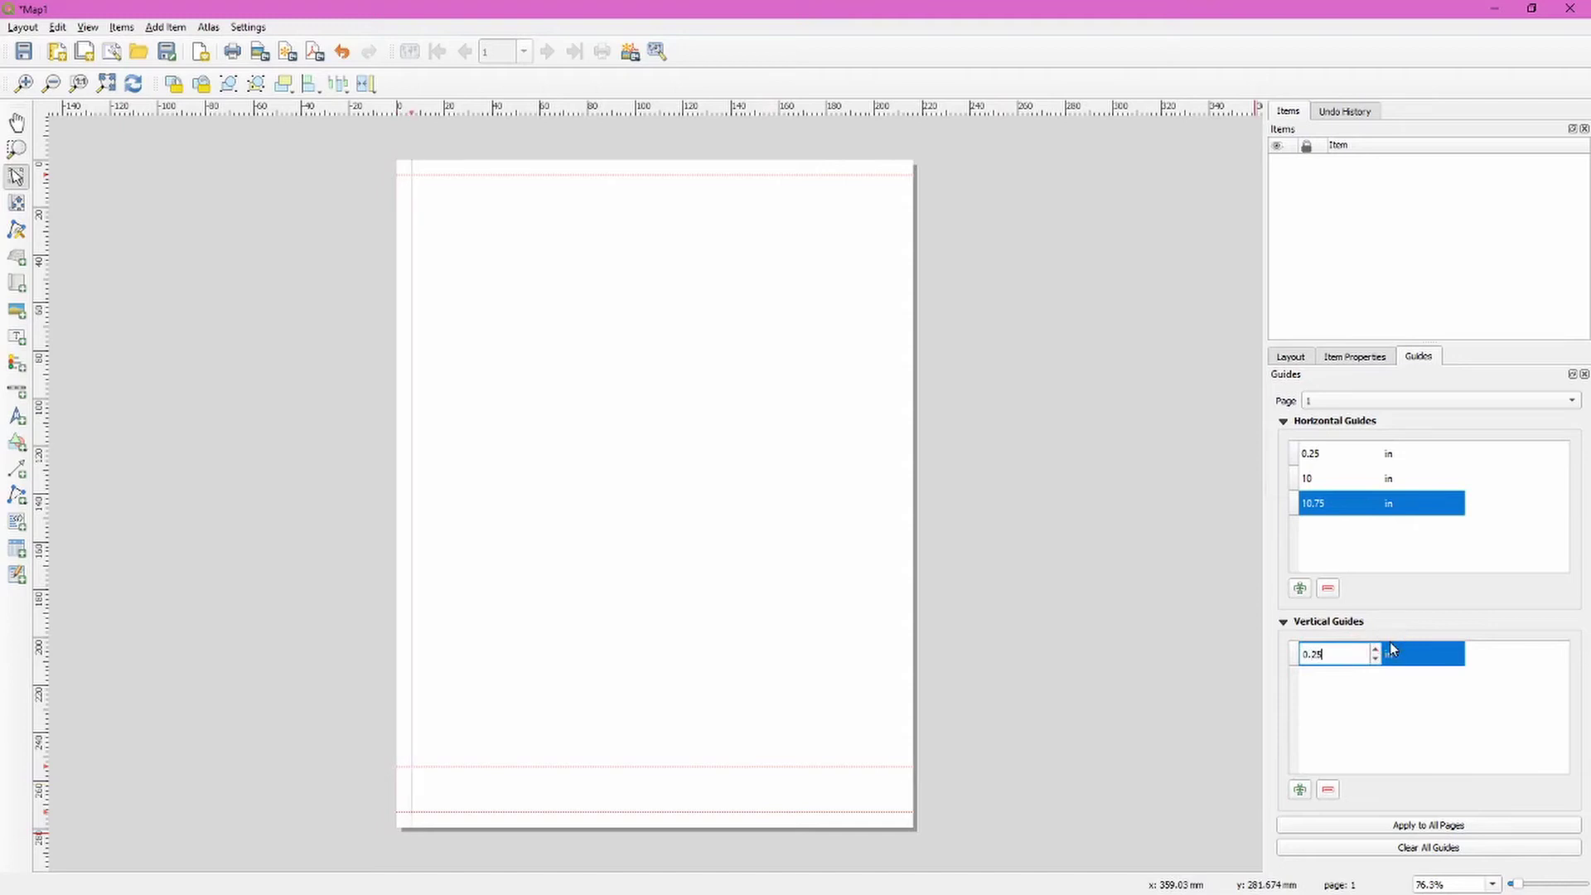
{"action": "key", "text": "Return"}
Step: Add a second vertical guide at 8.25 inches
{"action": "left_click", "coordinate": [1299, 789]}
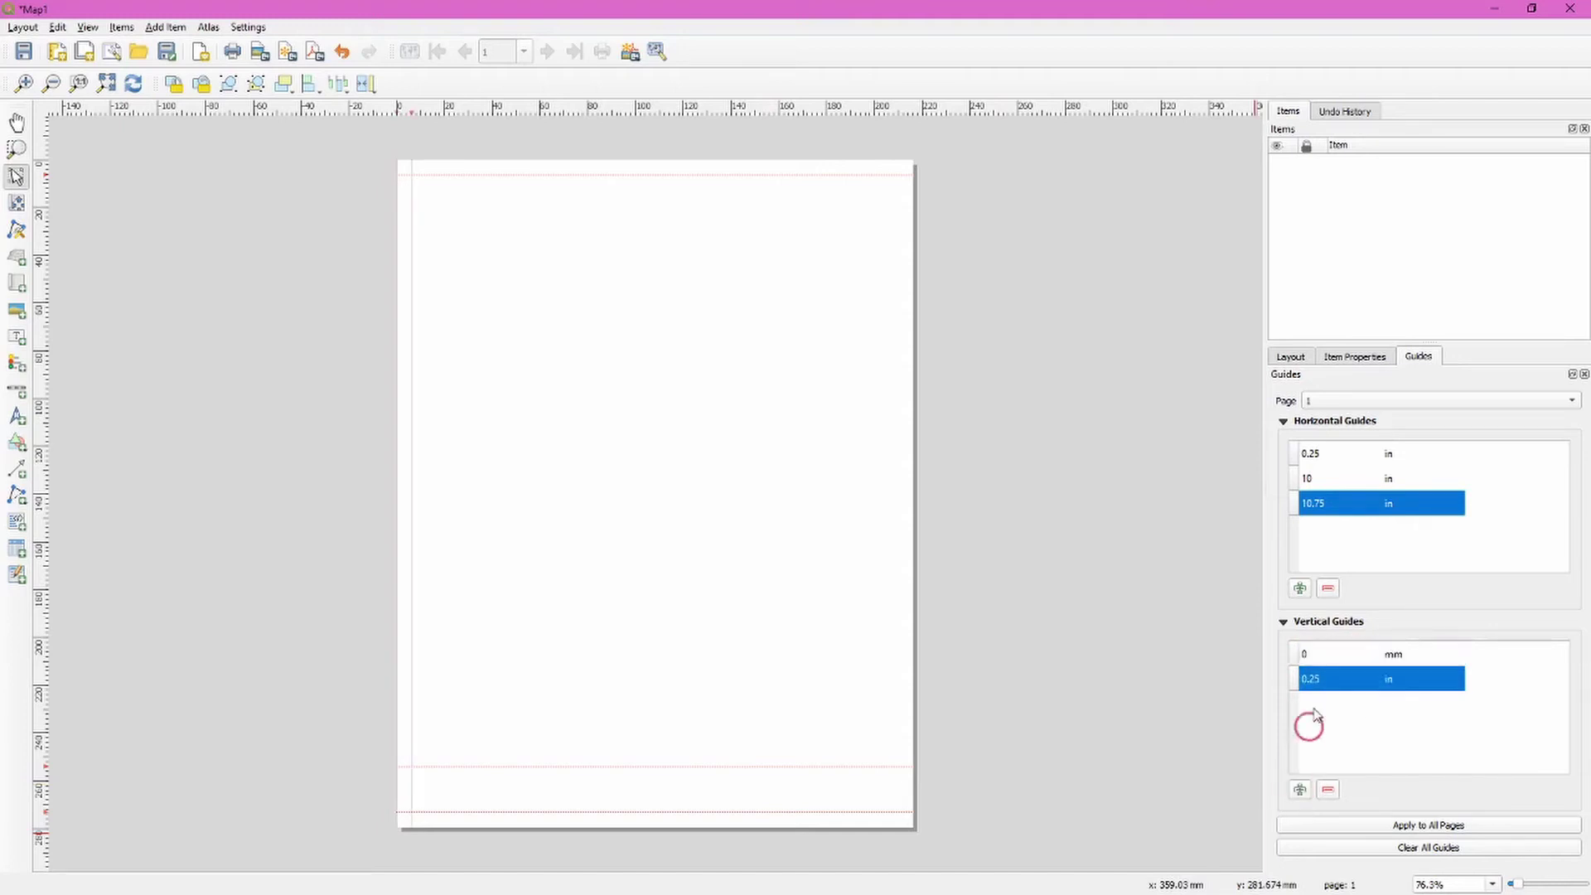
{"action": "double_click", "coordinate": [1403, 652]}
{"action": "left_click", "coordinate": [1466, 650]}
{"action": "left_click", "coordinate": [1439, 657]}
{"action": "double_click", "coordinate": [1440, 657]}
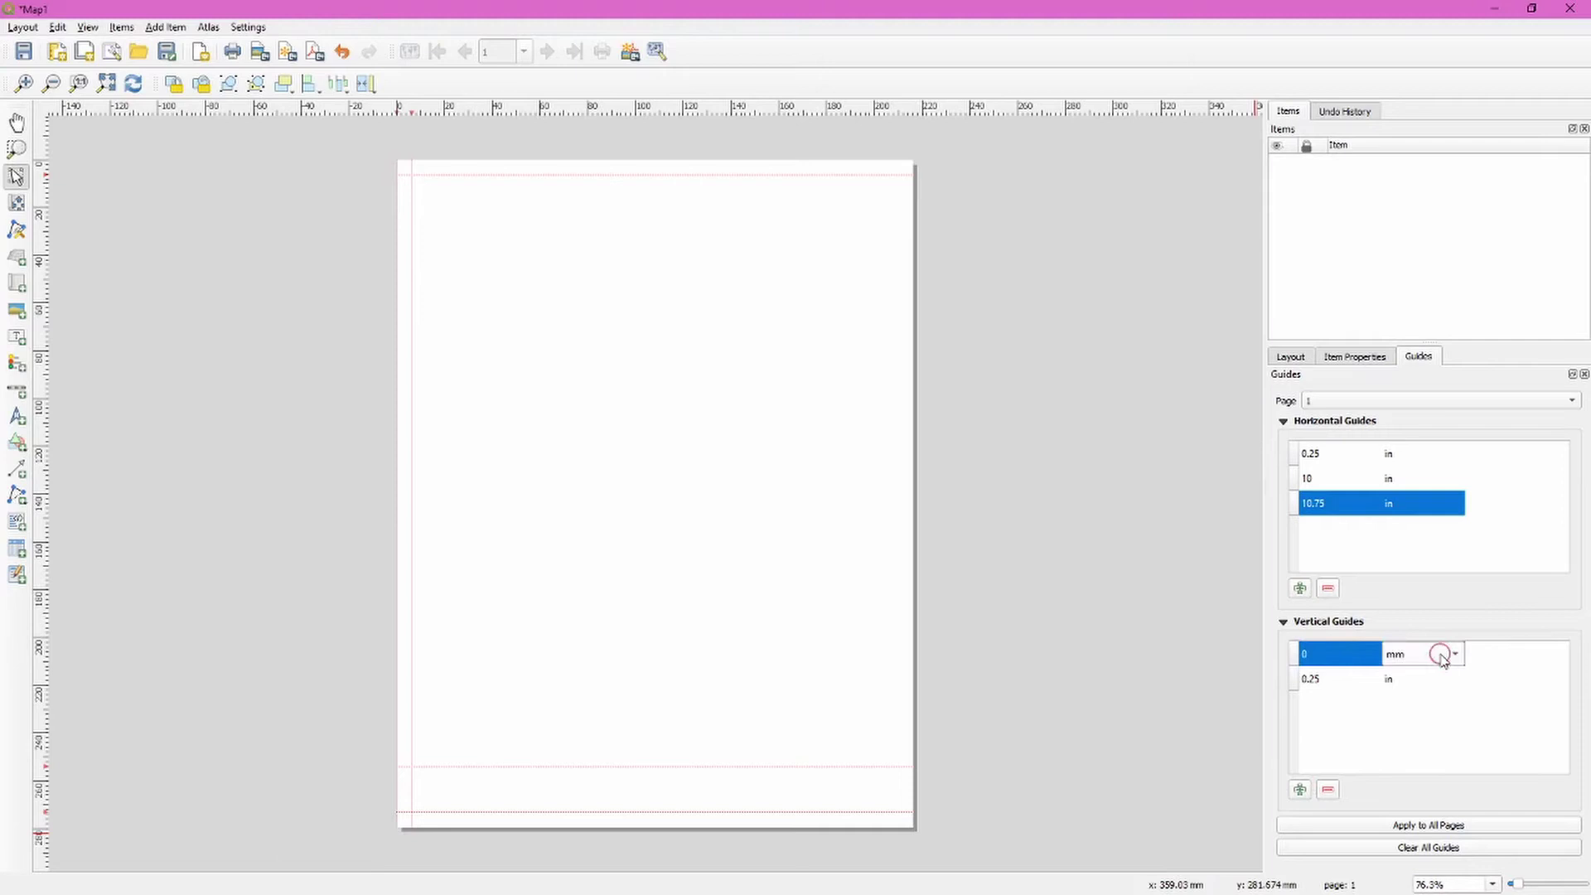
{"action": "left_click", "coordinate": [1441, 657]}
{"action": "left_click", "coordinate": [1438, 714]}
{"action": "double_click", "coordinate": [1317, 653]}
{"action": "type", "text": "8"}
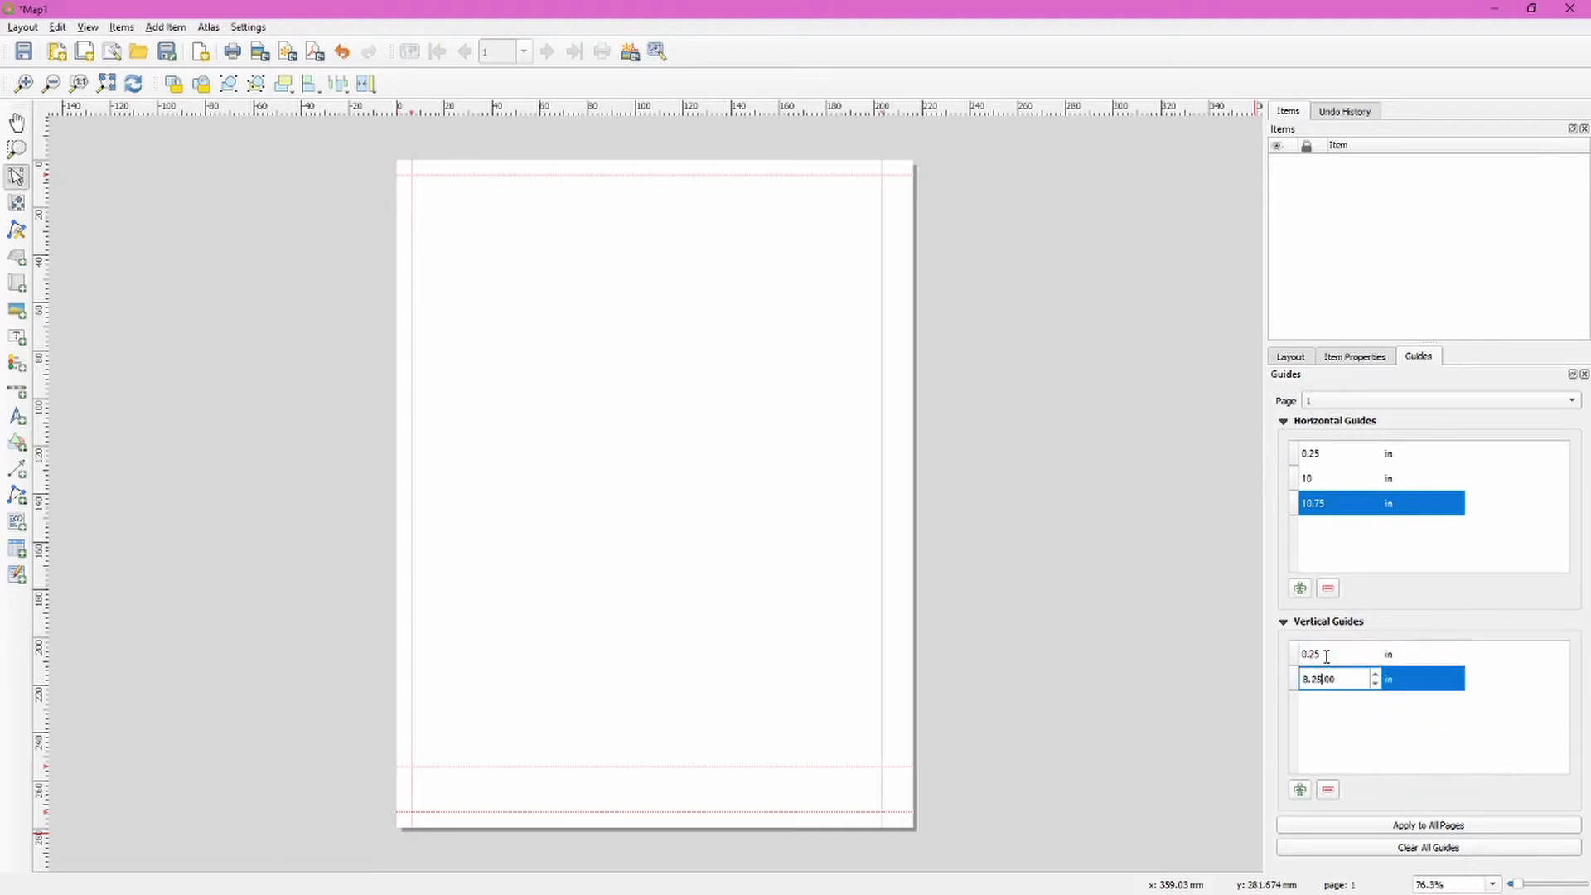
{"action": "type", "text": ".25"}
{"action": "key", "text": "Return"}
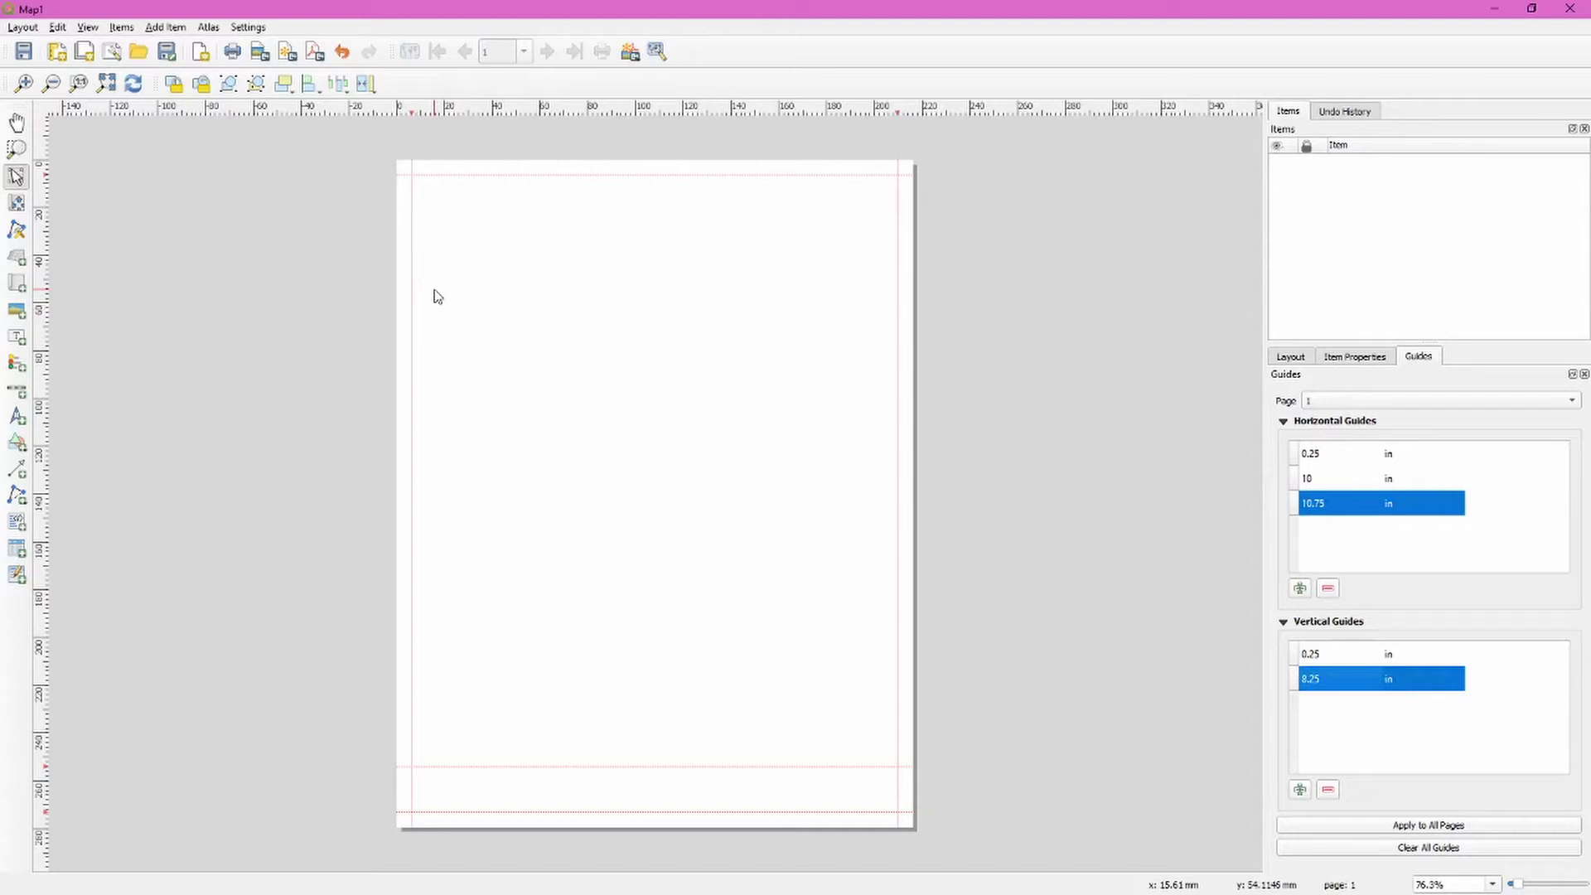
Step: Draw a map frame from the top-left guide corner to the 10-inch and 8.25-inch guides
{"action": "left_click", "coordinate": [188, 30]}
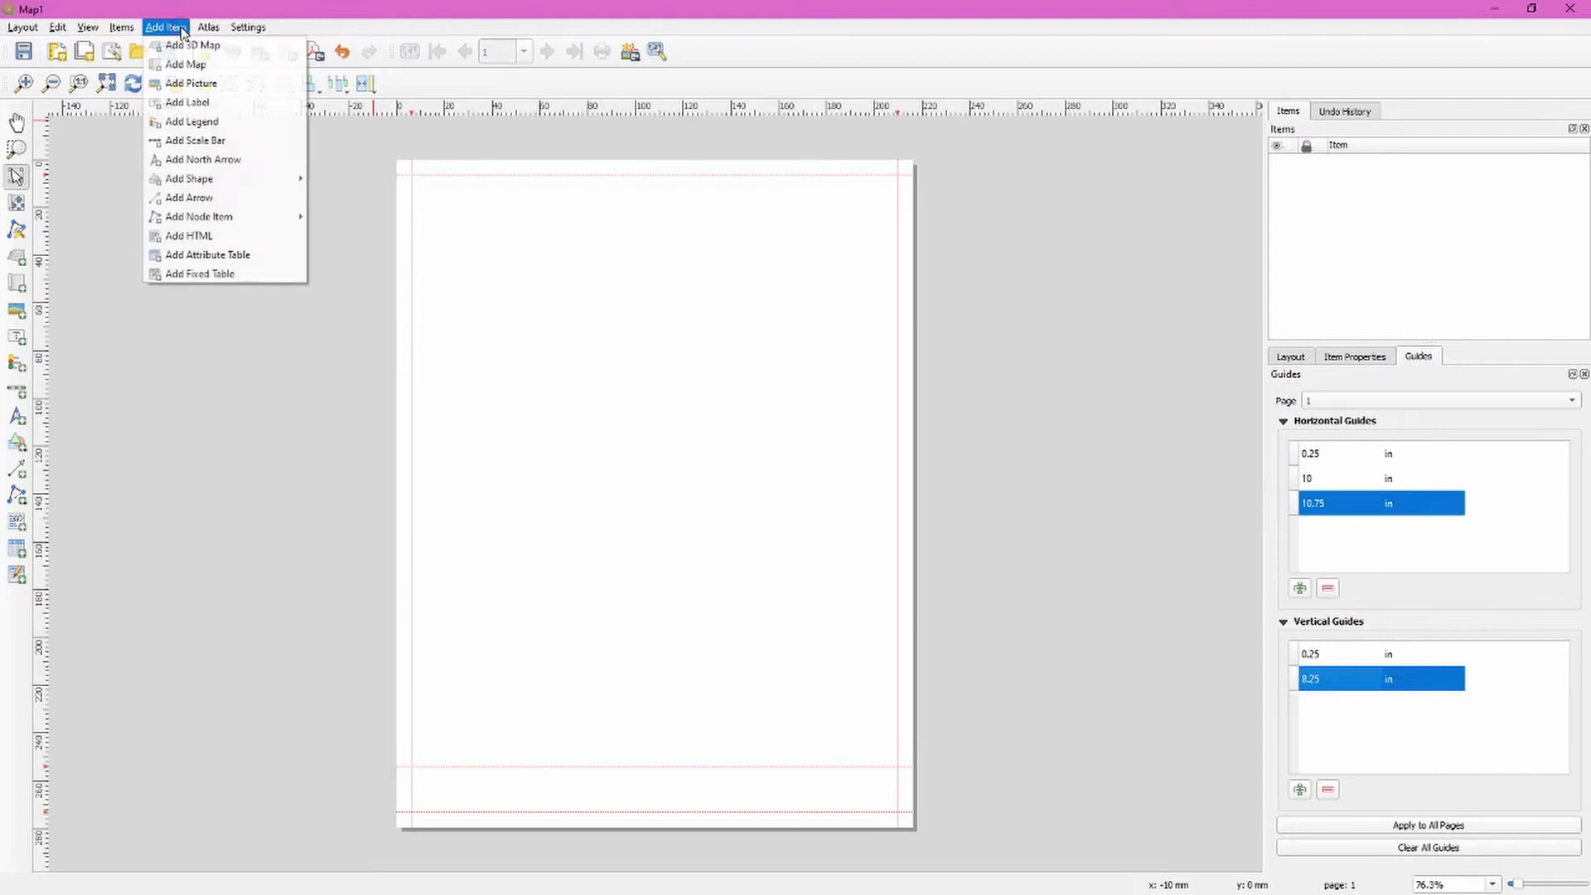
{"action": "left_click", "coordinate": [232, 68]}
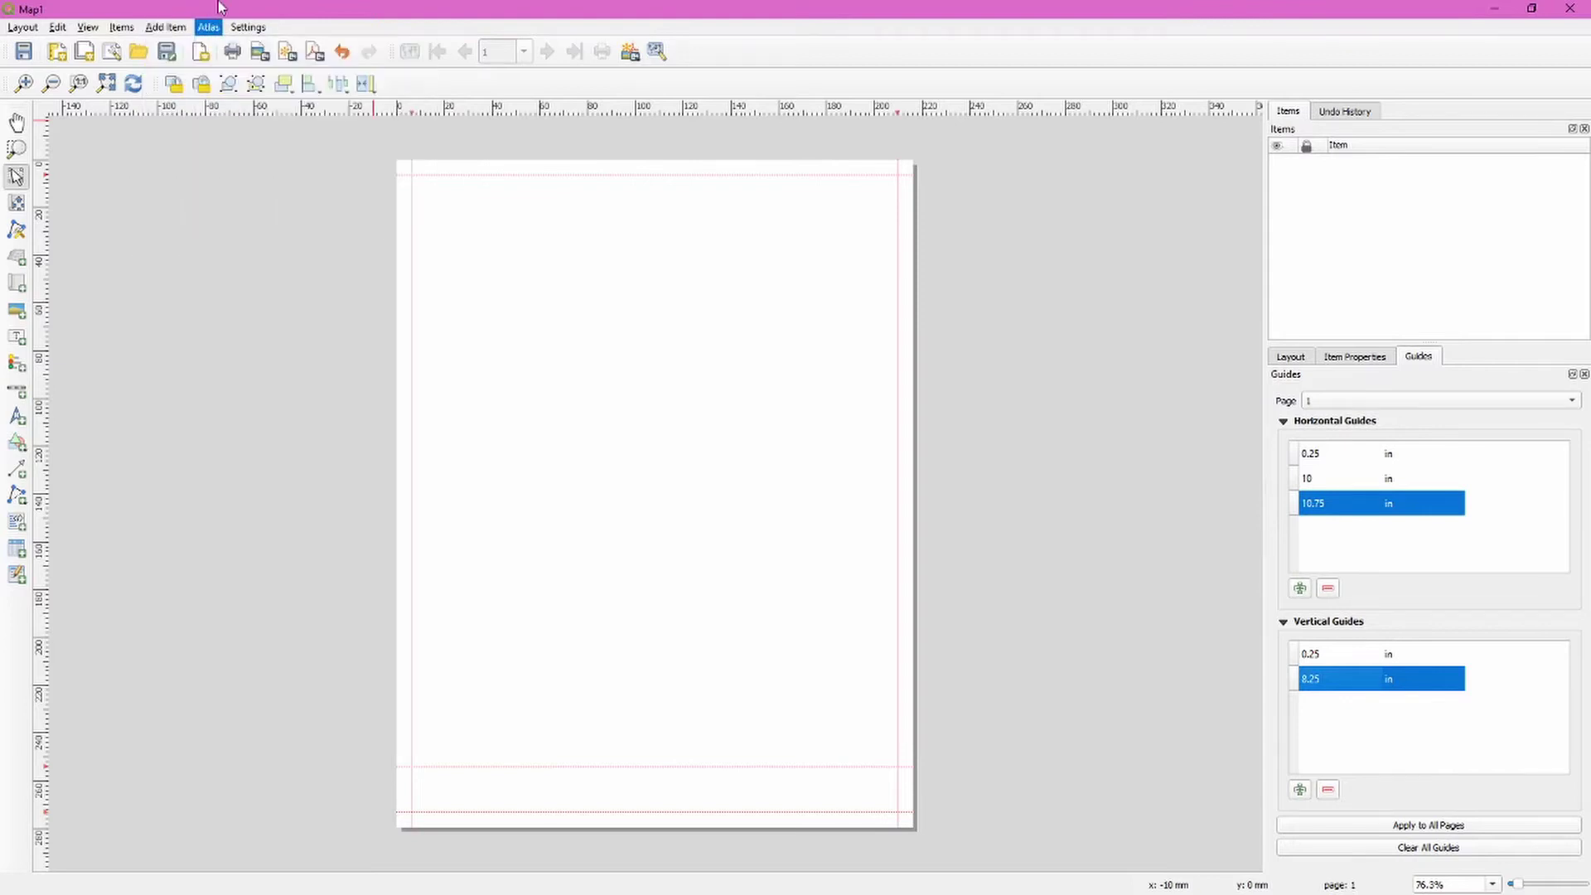
{"action": "left_click", "coordinate": [17, 284]}
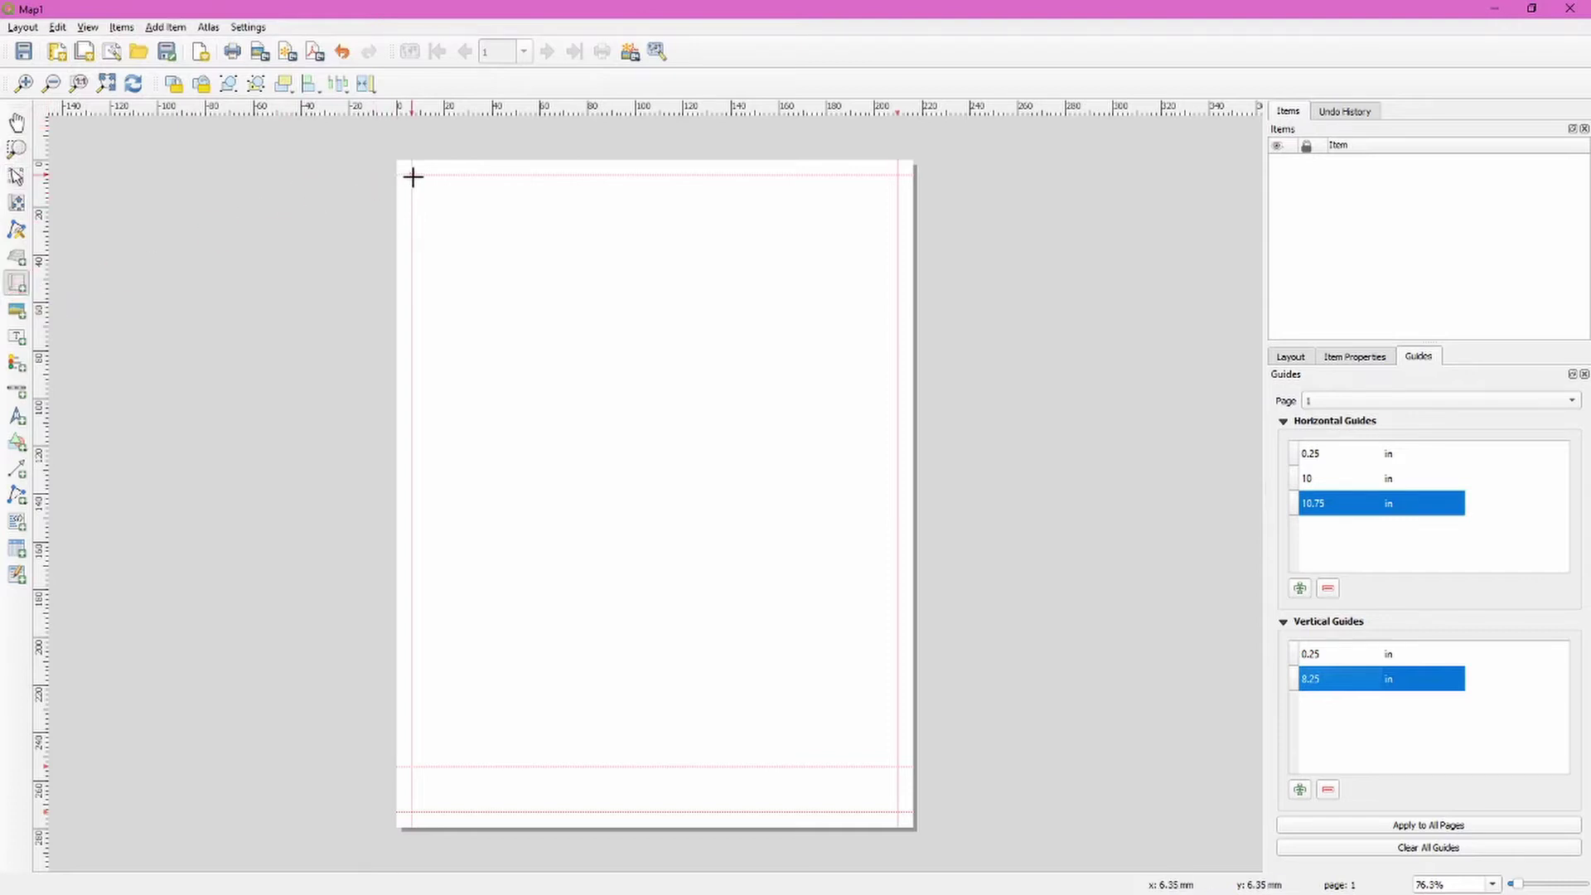
{"action": "left_click_drag", "start_coordinate": [412, 177], "coordinate": [893, 762]}
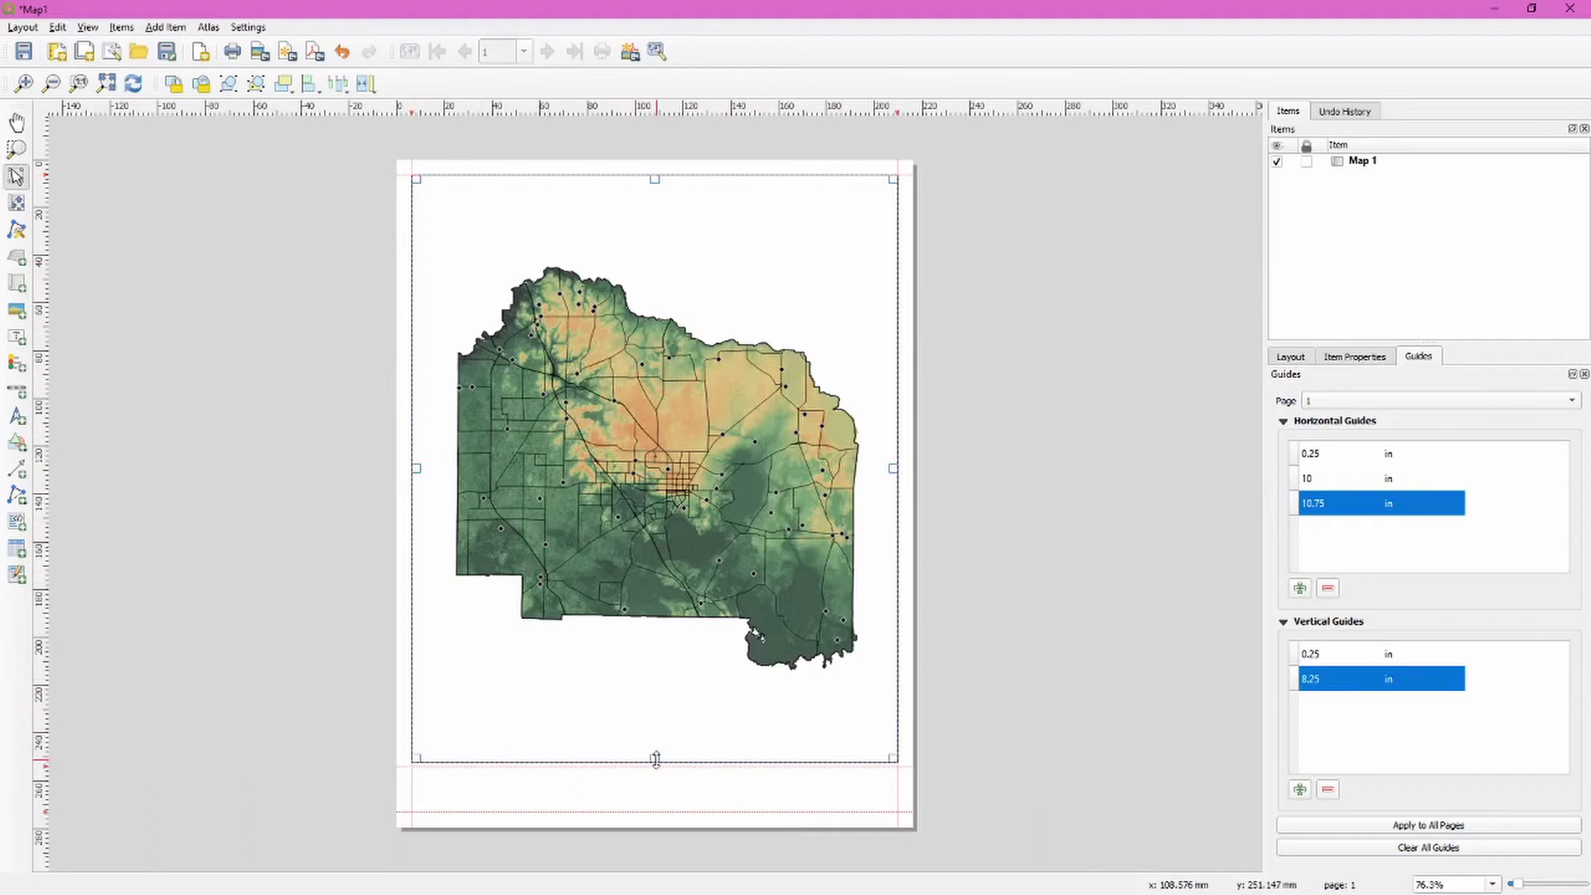
{"action": "left_click_drag", "start_coordinate": [655, 758], "coordinate": [656, 765]}
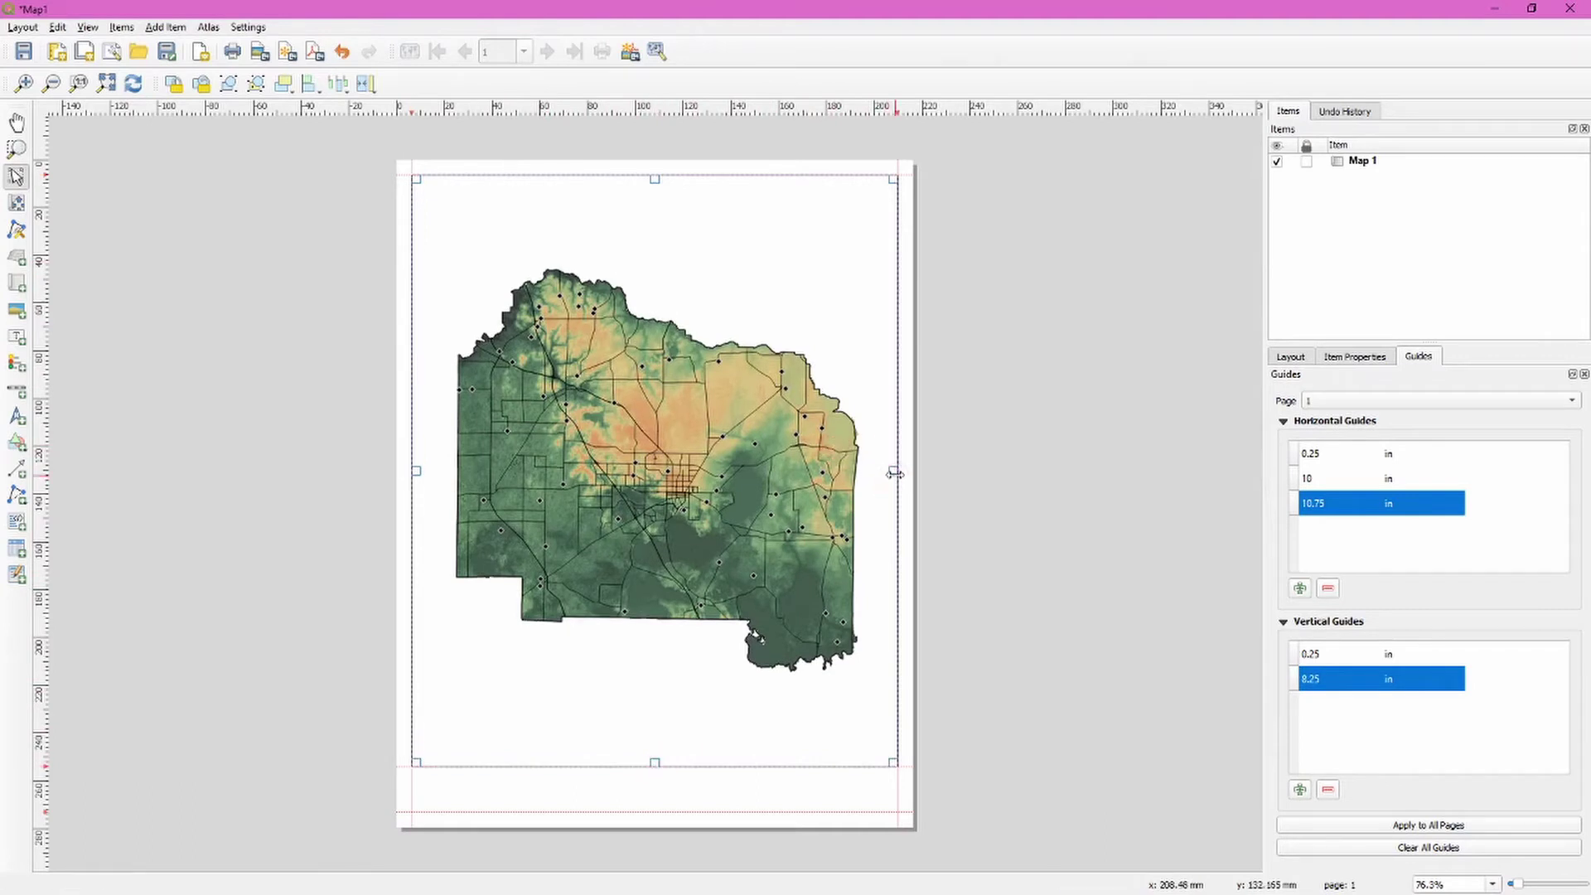
{"action": "mouse_move", "coordinate": [892, 470]}
{"action": "left_mouse_down"}
{"action": "mouse_move", "coordinate": [833, 470]}
{"action": "mouse_move", "coordinate": [892, 471]}
{"action": "left_mouse_up"}
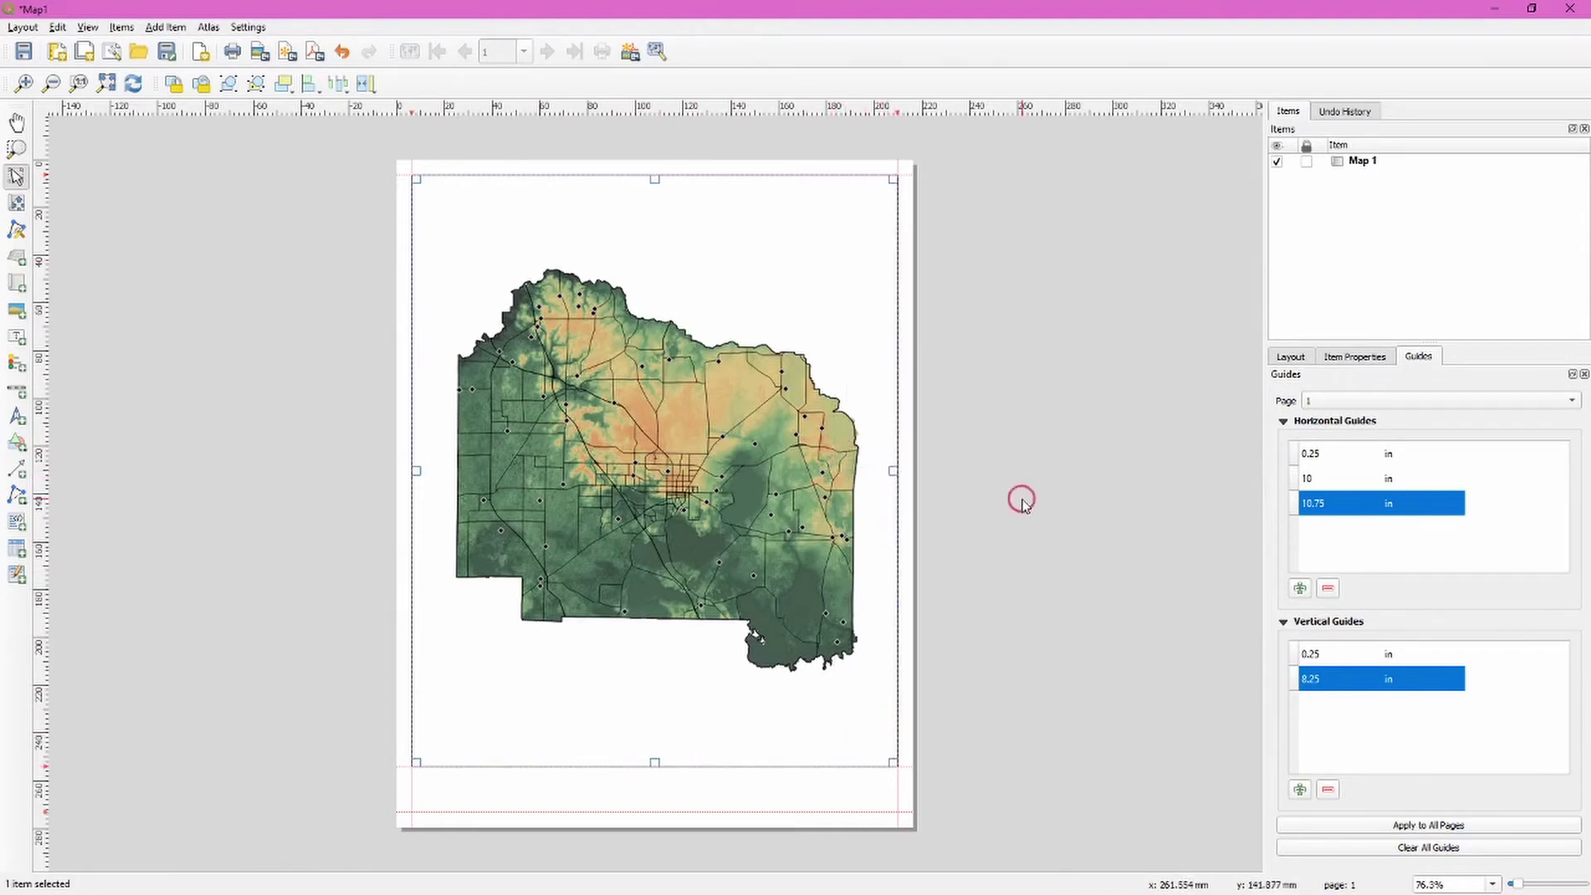
Step: Set Map 1's scale to 300000
{"action": "left_click", "coordinate": [1366, 162]}
{"action": "left_click", "coordinate": [1367, 356]}
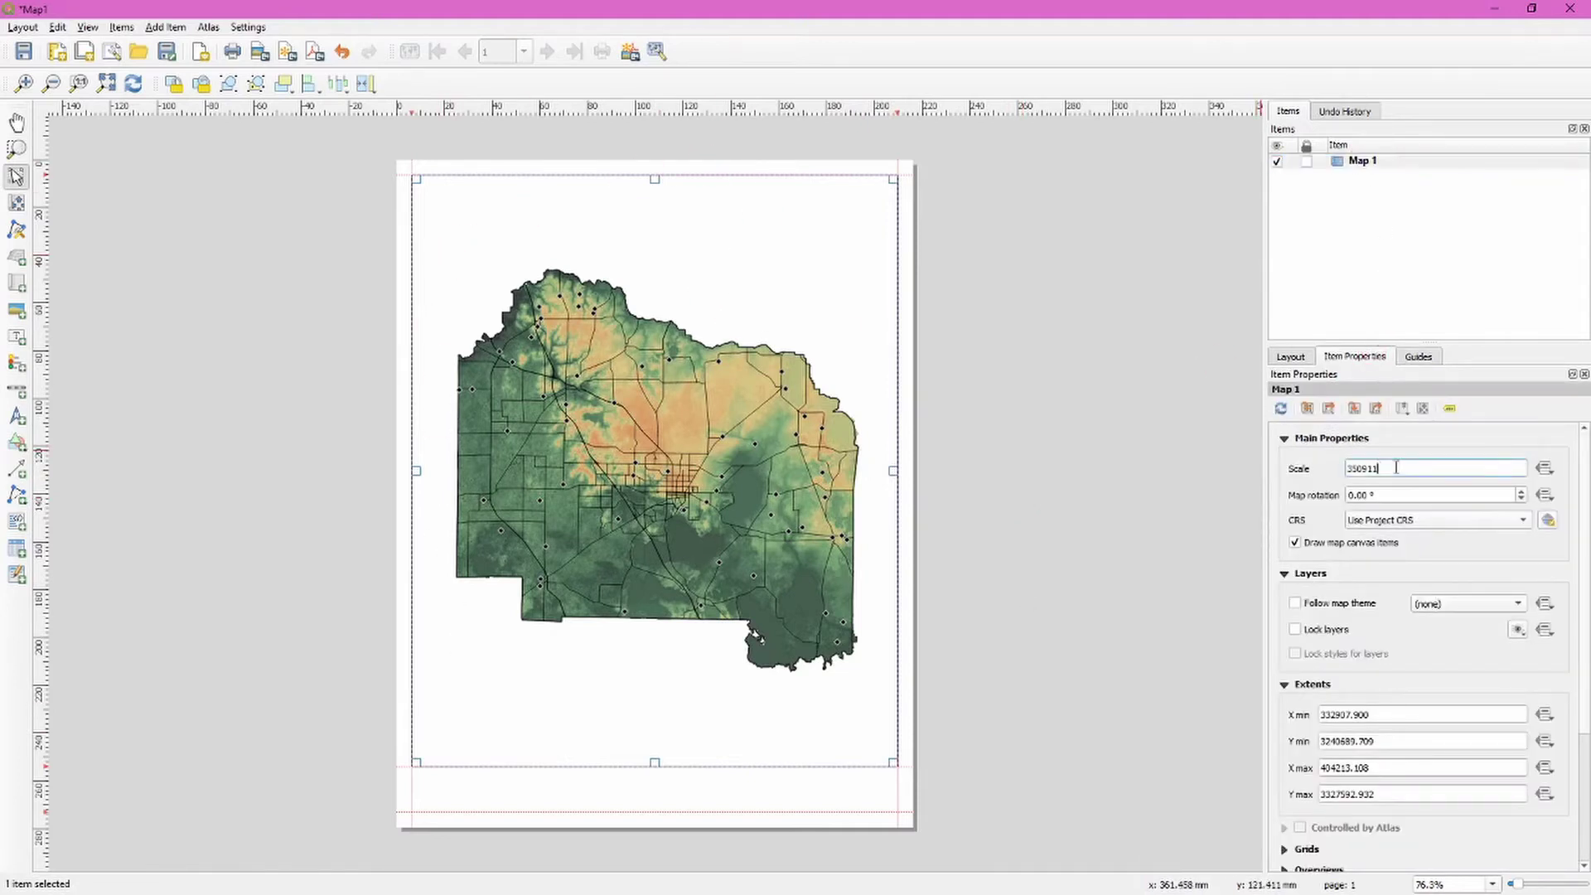
{"action": "left_click_drag", "start_coordinate": [1396, 468], "coordinate": [1317, 466]}
{"action": "type", "text": "300000"}
{"action": "key", "text": "Return"}
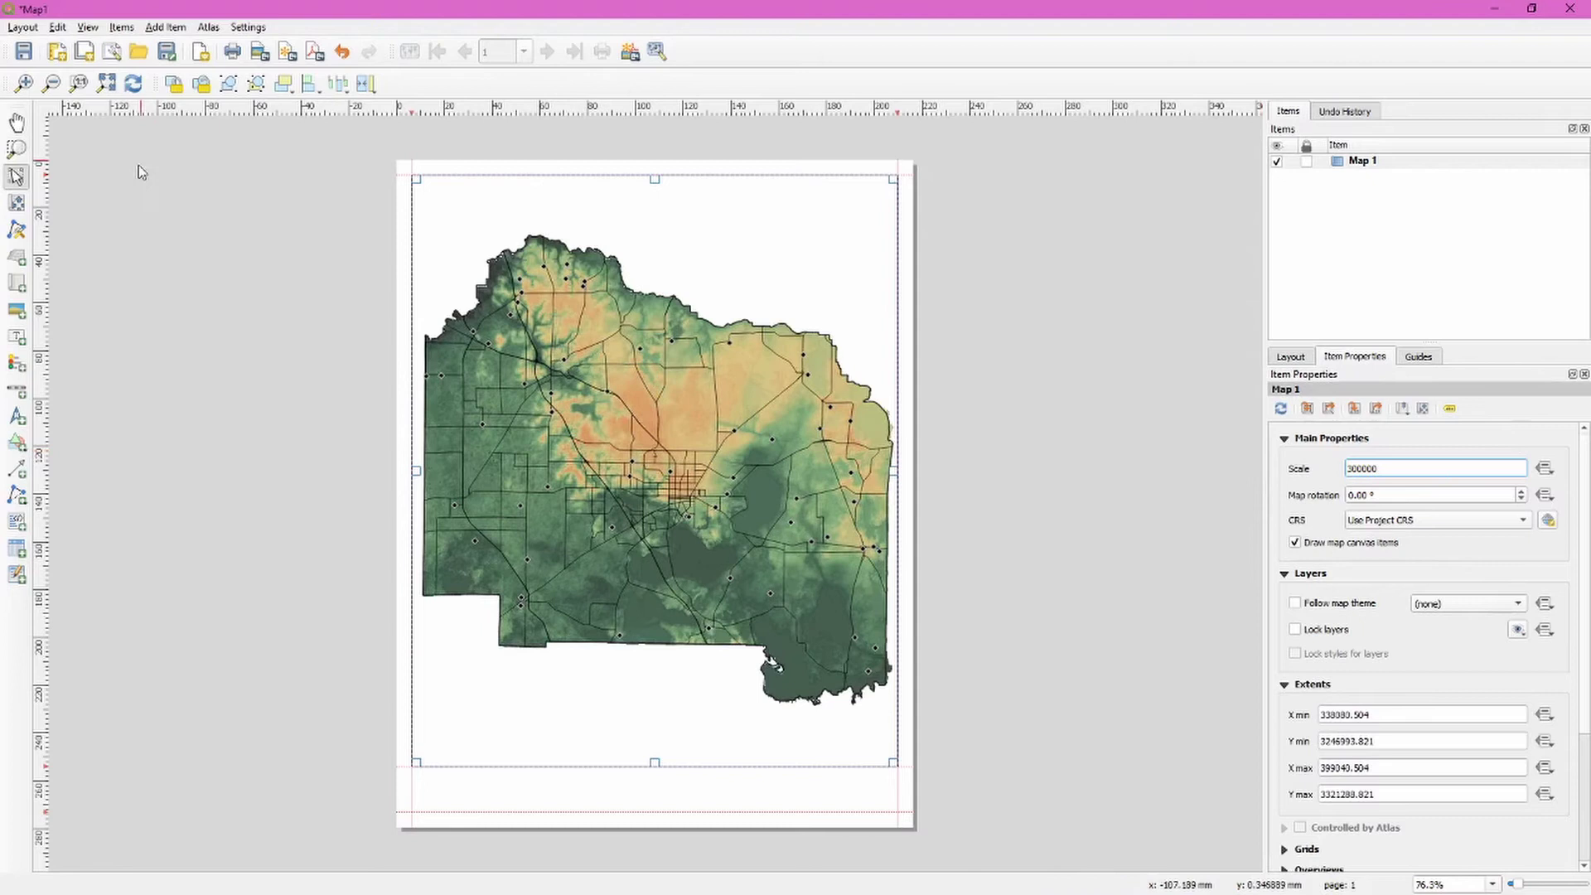
Step: Nudge the county within Map 1 and turn on the map's frame outline
{"action": "left_click", "coordinate": [25, 209]}
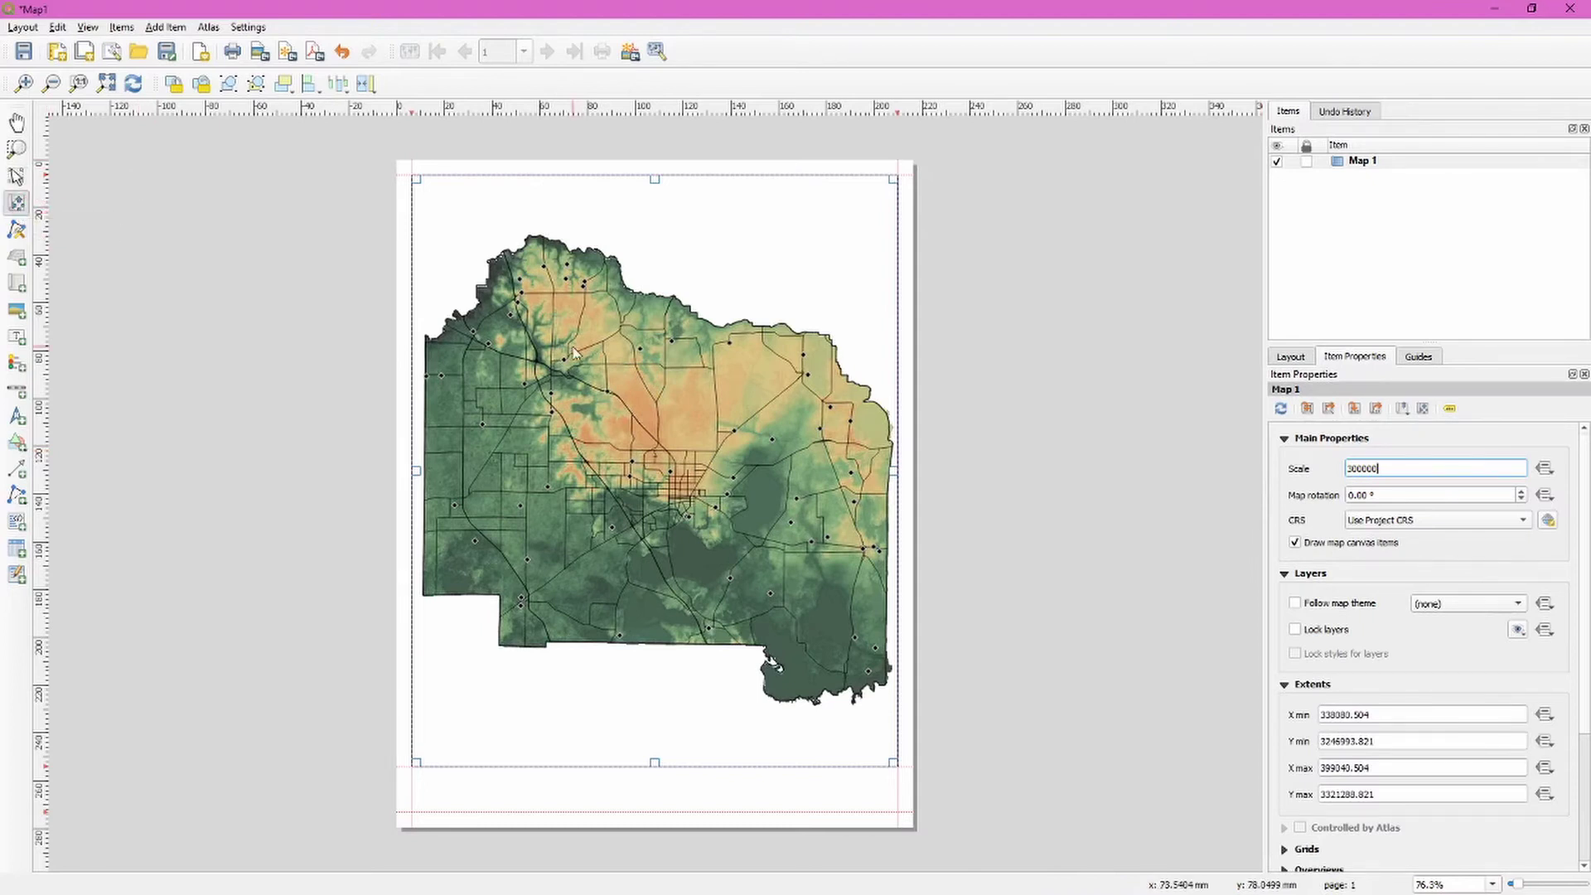
{"action": "left_click_drag", "start_coordinate": [572, 352], "coordinate": [569, 350]}
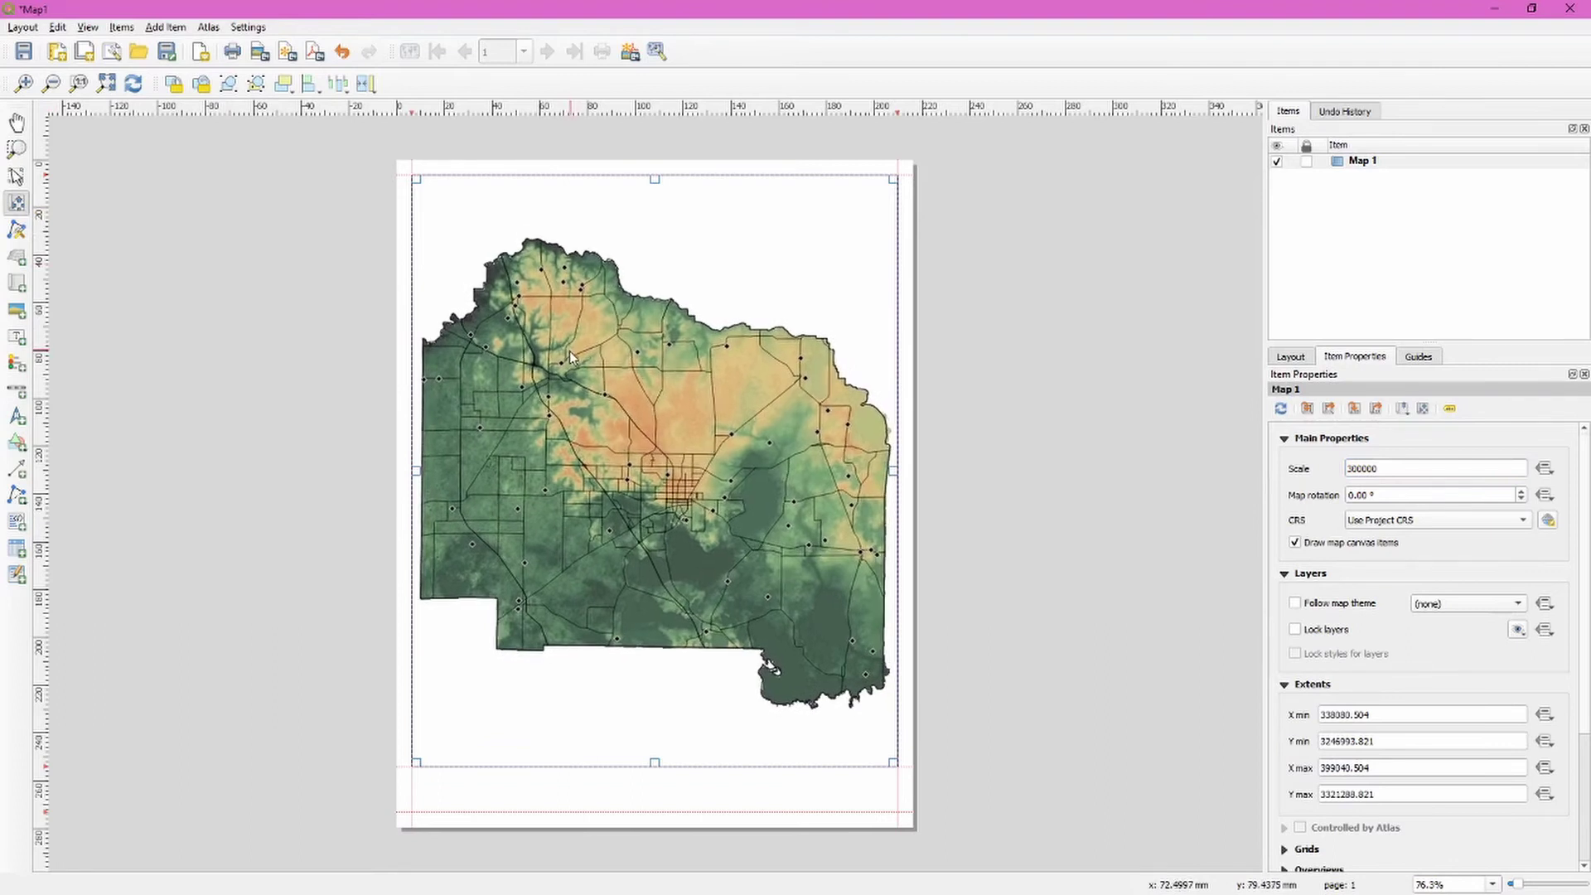
{"action": "left_click", "coordinate": [573, 353]}
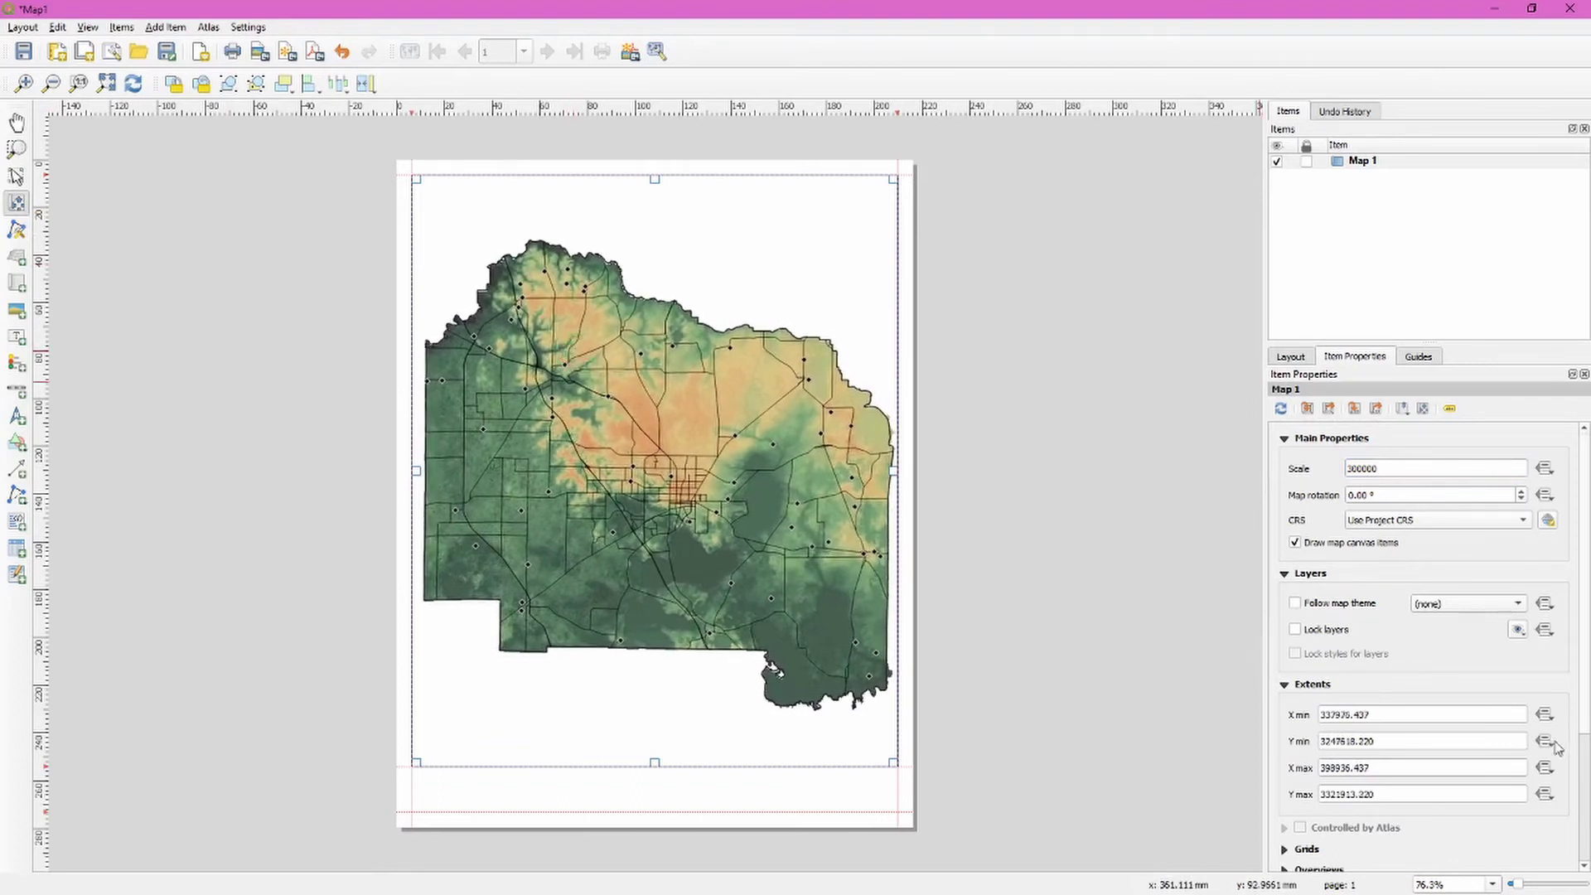
{"action": "scroll", "coordinate": [1561, 718], "scroll_direction": "down", "scroll_amount": 5}
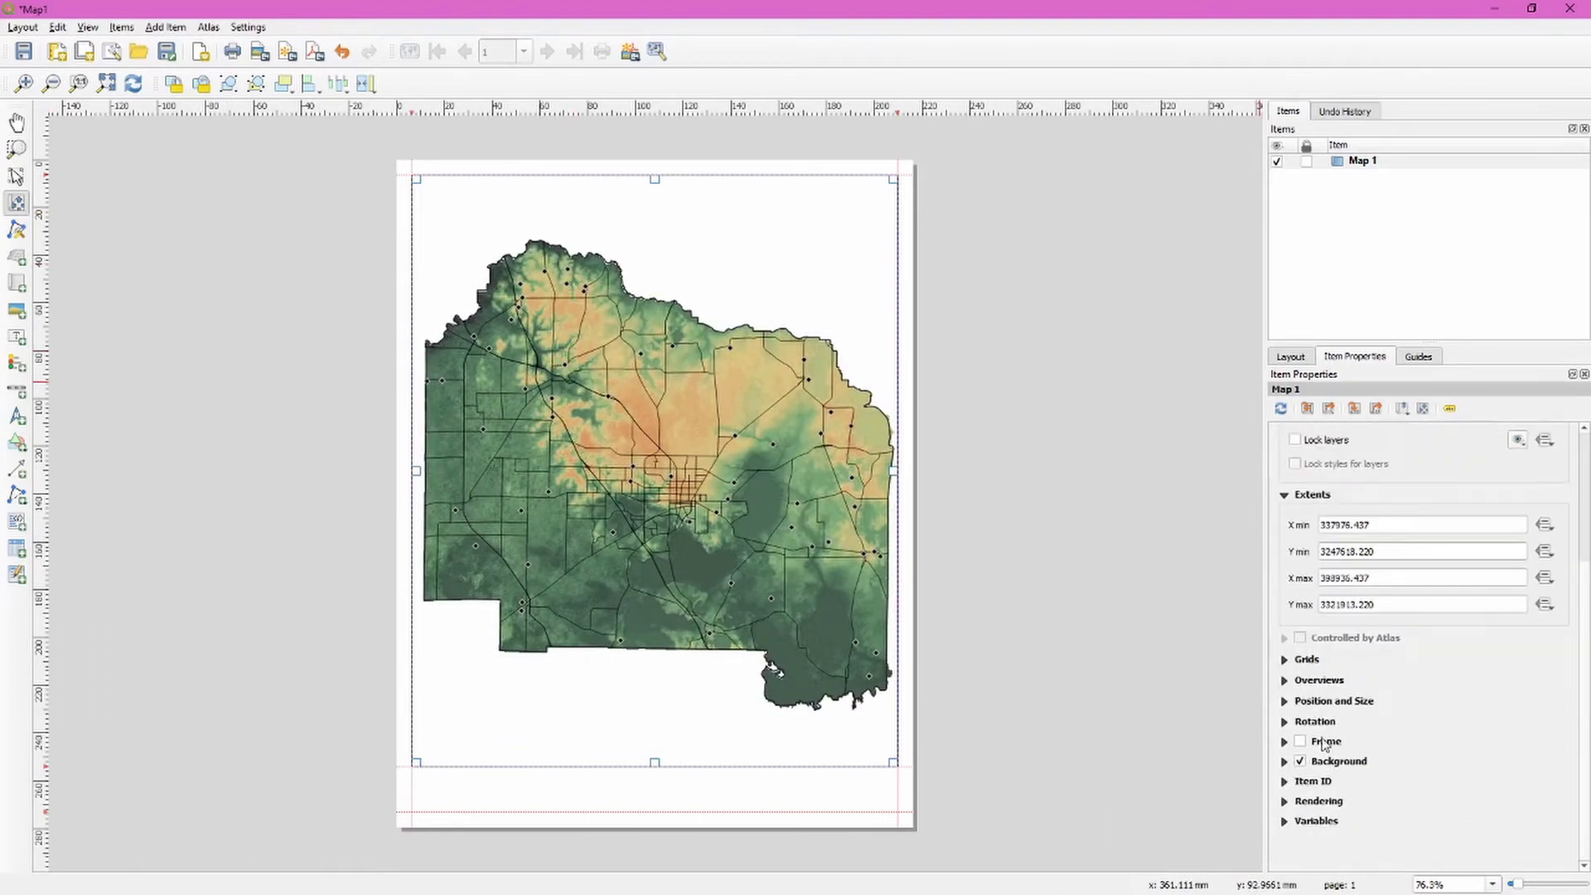
{"action": "left_click", "coordinate": [1300, 742]}
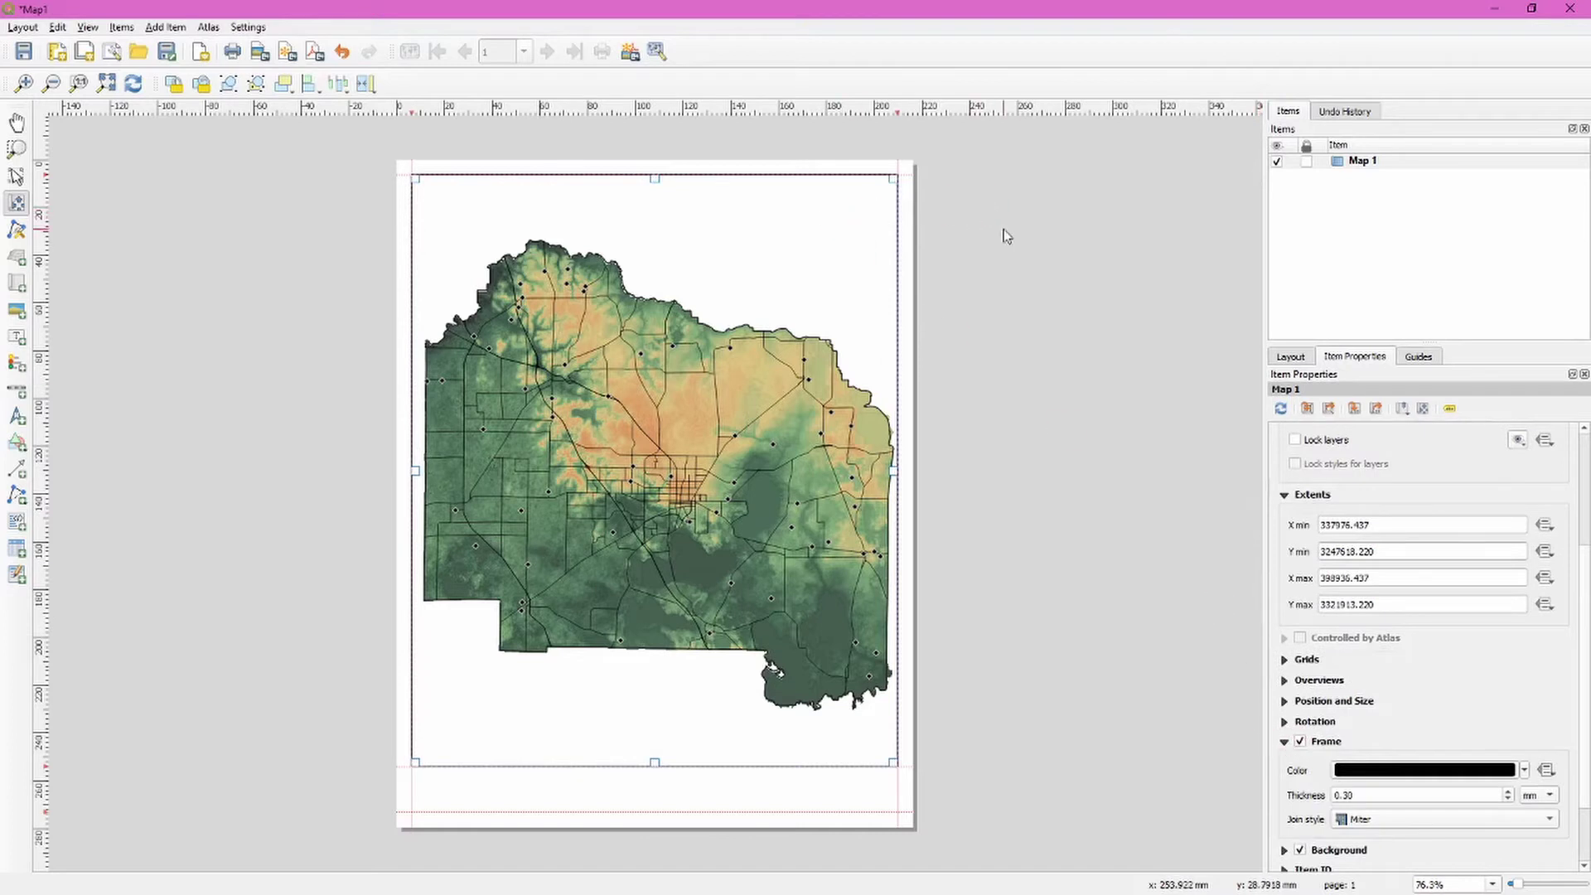
Step: Draw a rectangle in the bottom-left strip between the 10 and 10.75-inch guides
{"action": "key", "text": "v"}
{"action": "left_click", "coordinate": [518, 801]}
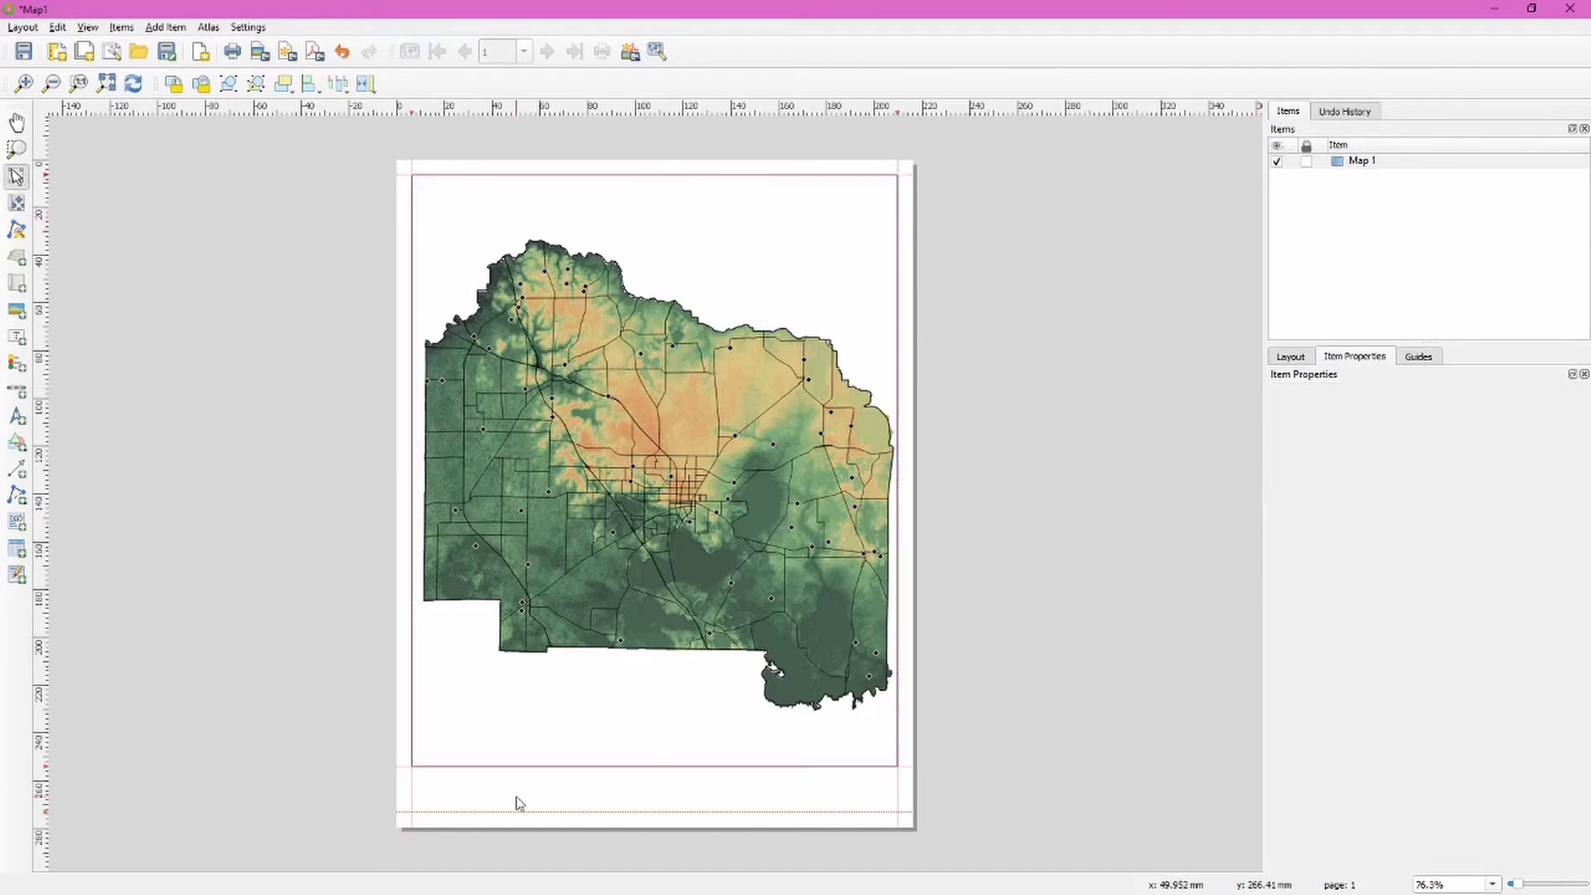
{"action": "left_click", "coordinate": [162, 29]}
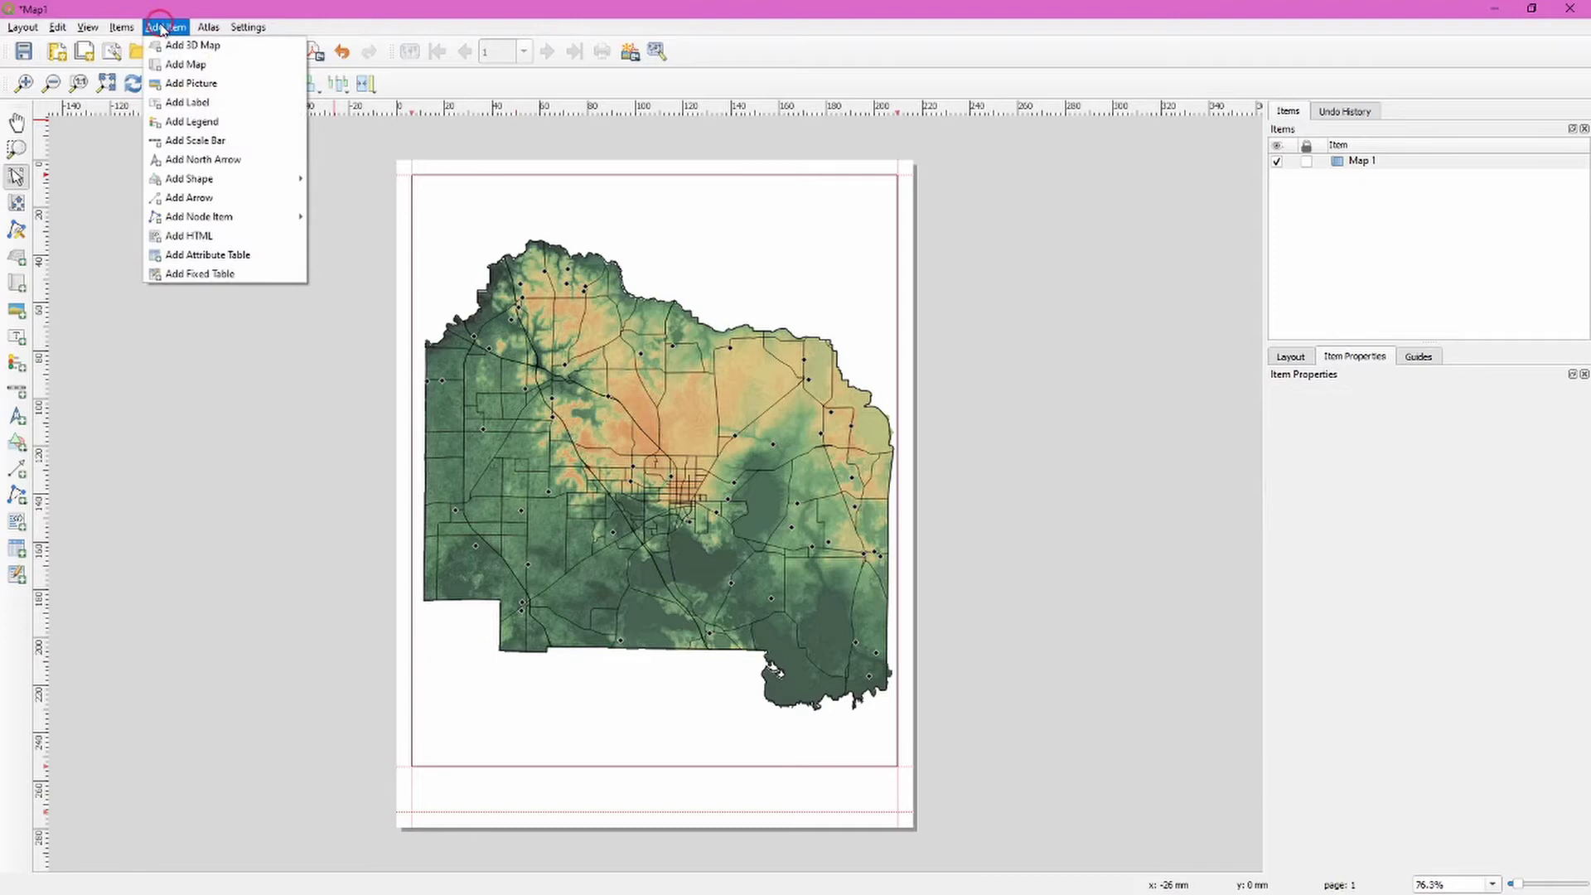
{"action": "mouse_move", "coordinate": [274, 180]}
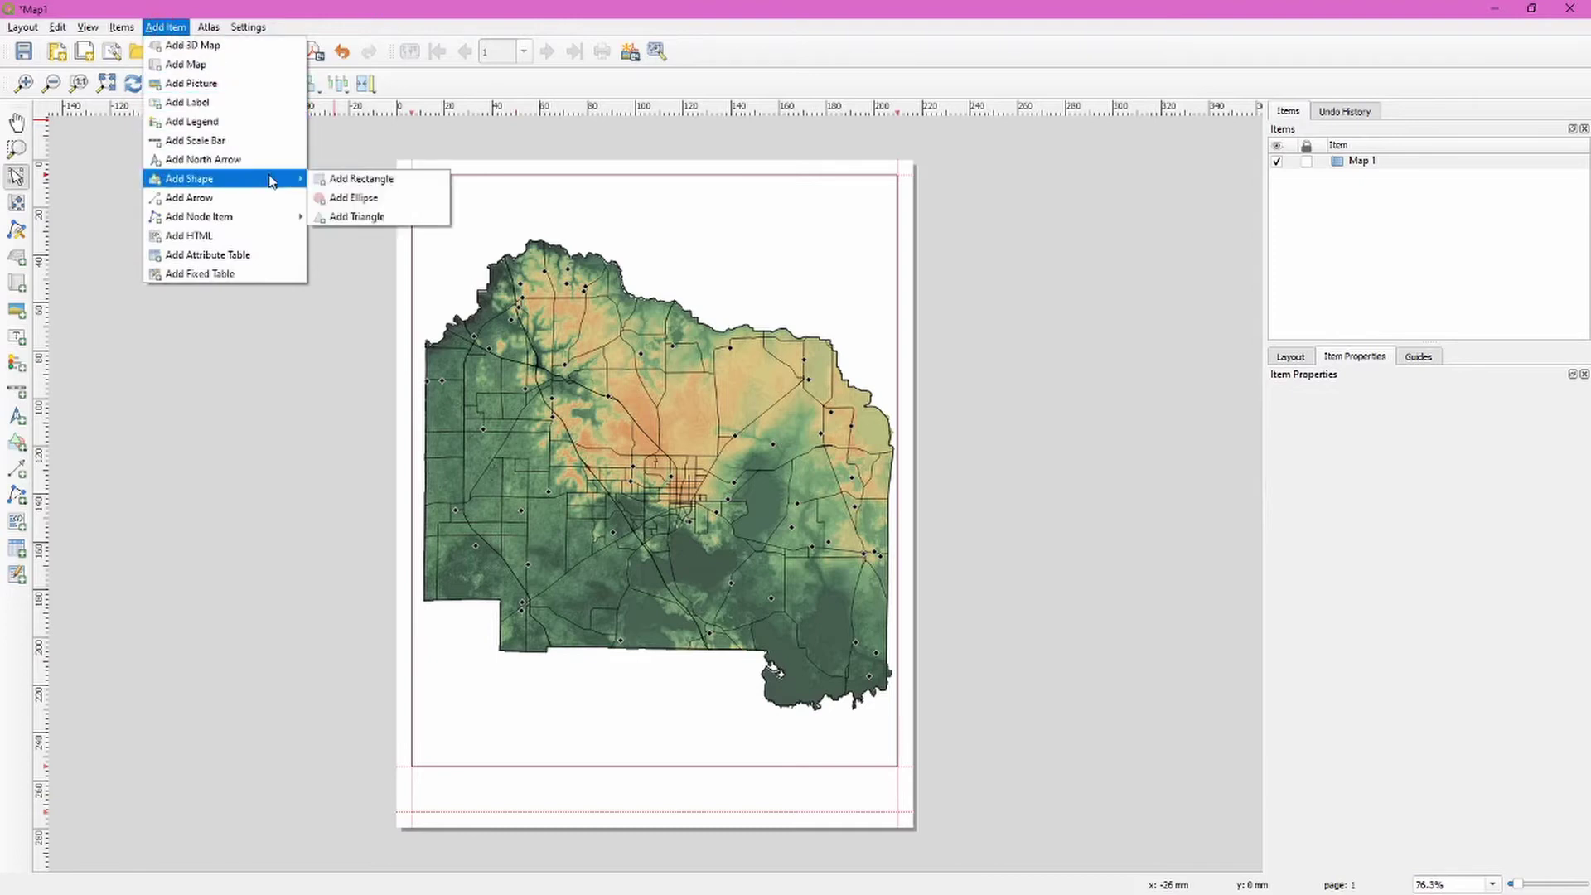
{"action": "left_click", "coordinate": [351, 184]}
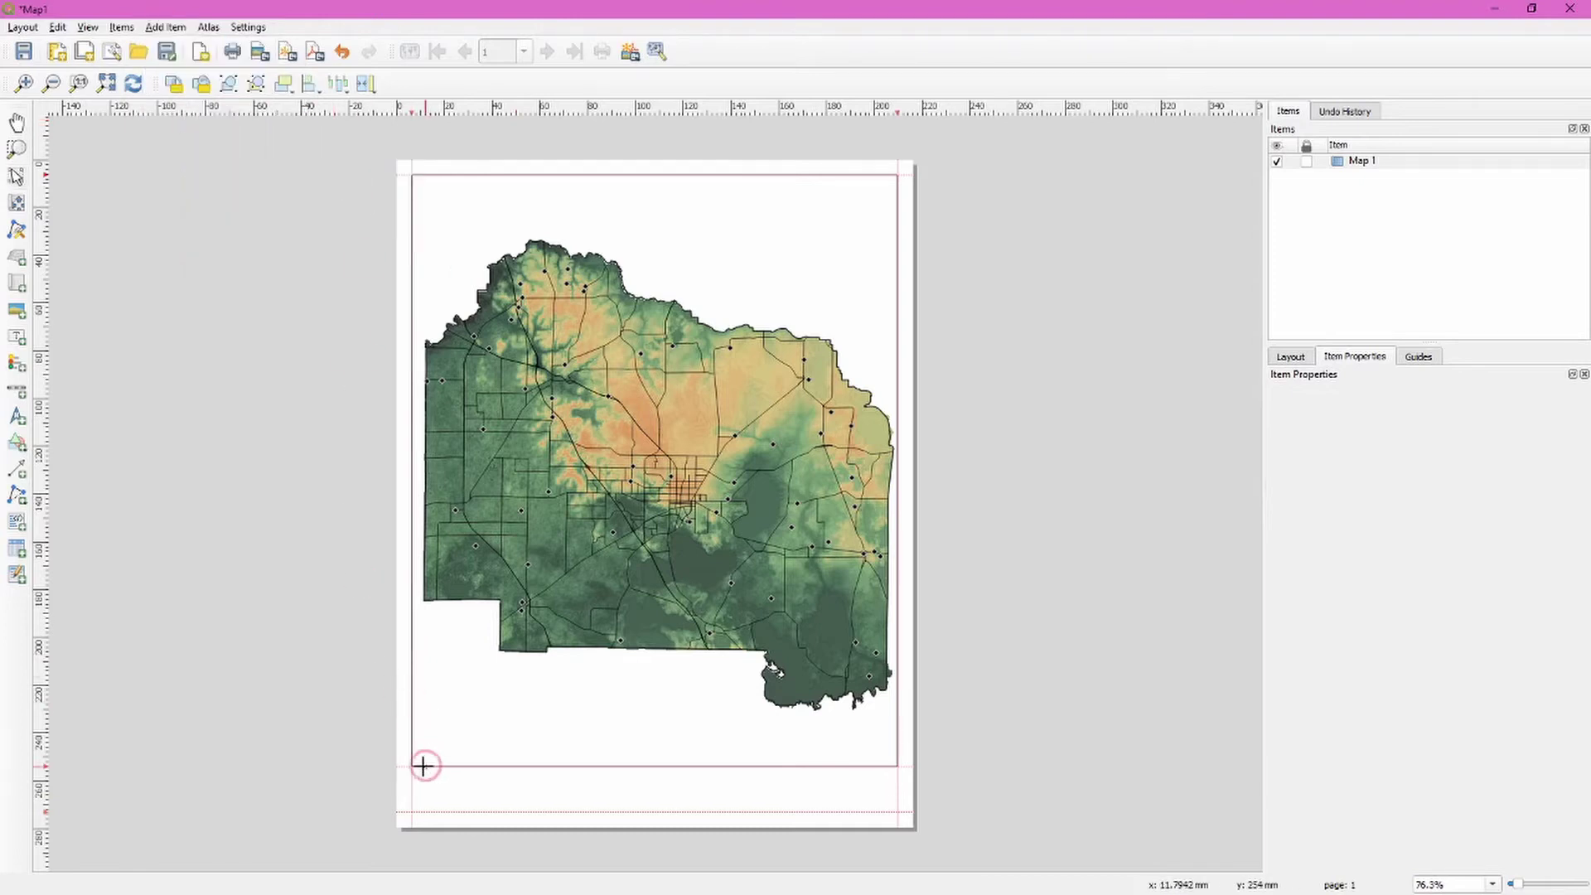
{"action": "left_click_drag", "start_coordinate": [412, 767], "coordinate": [657, 808]}
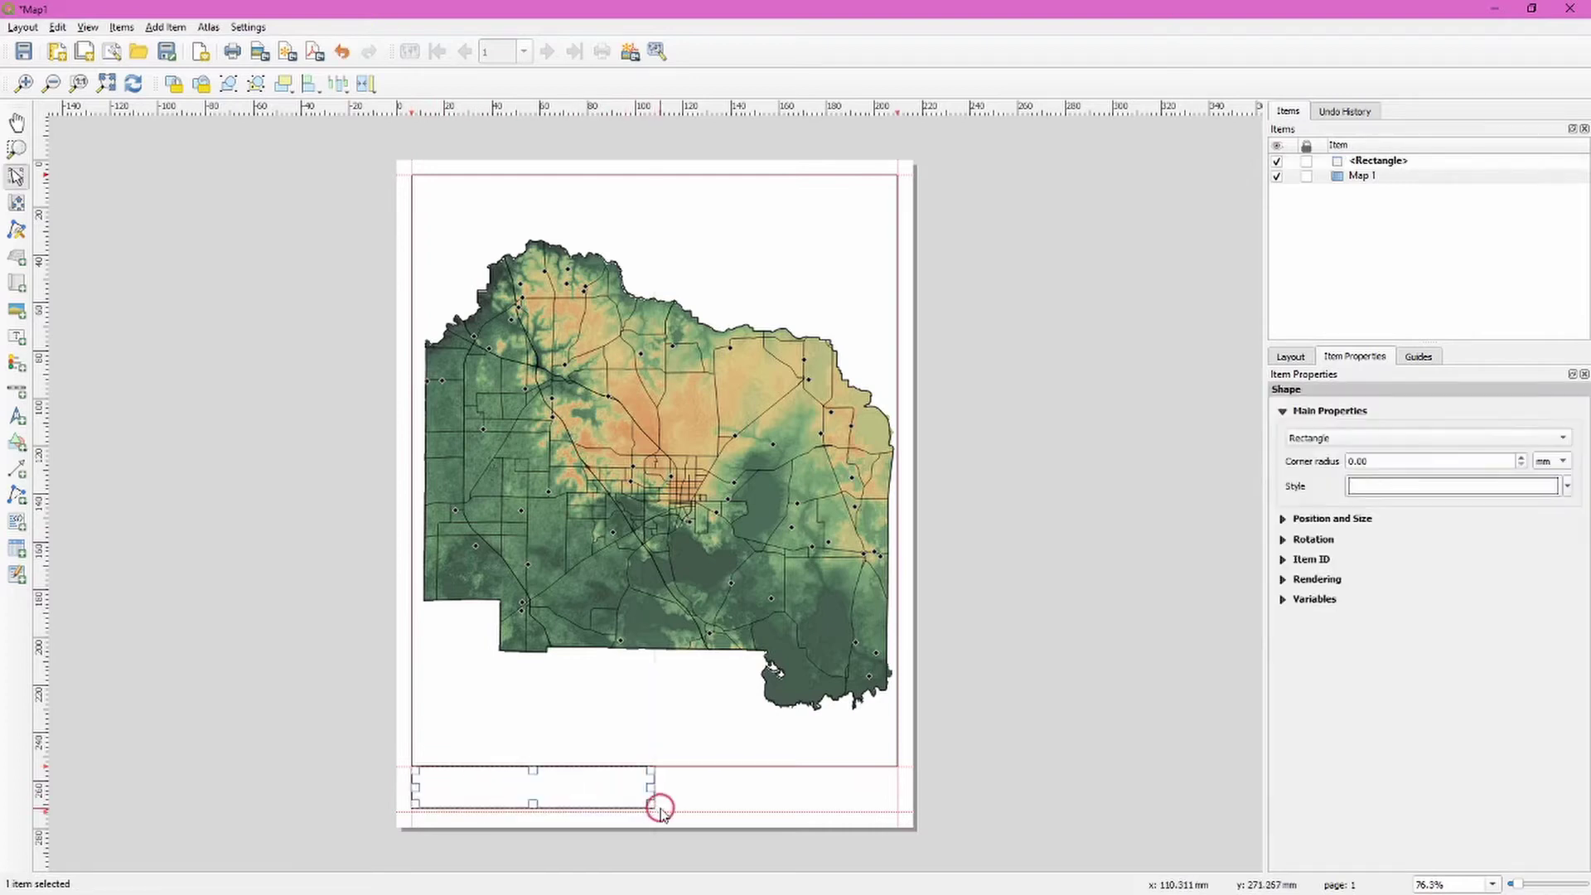
{"action": "left_click_drag", "start_coordinate": [533, 802], "coordinate": [533, 811]}
Step: Draw a second rectangle beside it across the bottom-right of the page
{"action": "left_click", "coordinate": [165, 28]}
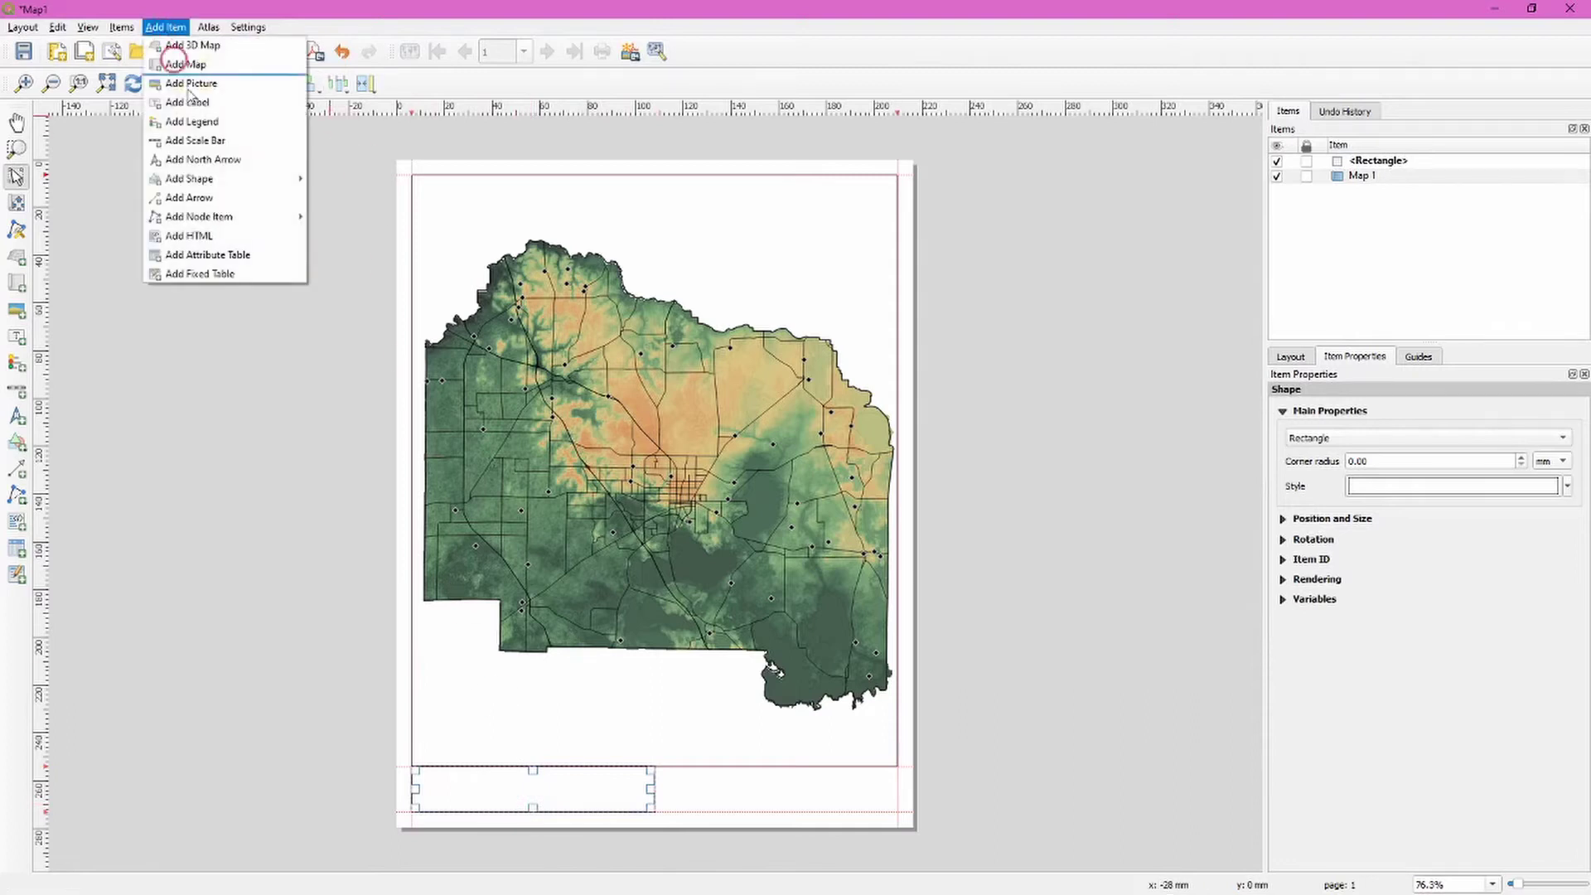
{"action": "mouse_move", "coordinate": [233, 179]}
{"action": "left_click", "coordinate": [377, 179]}
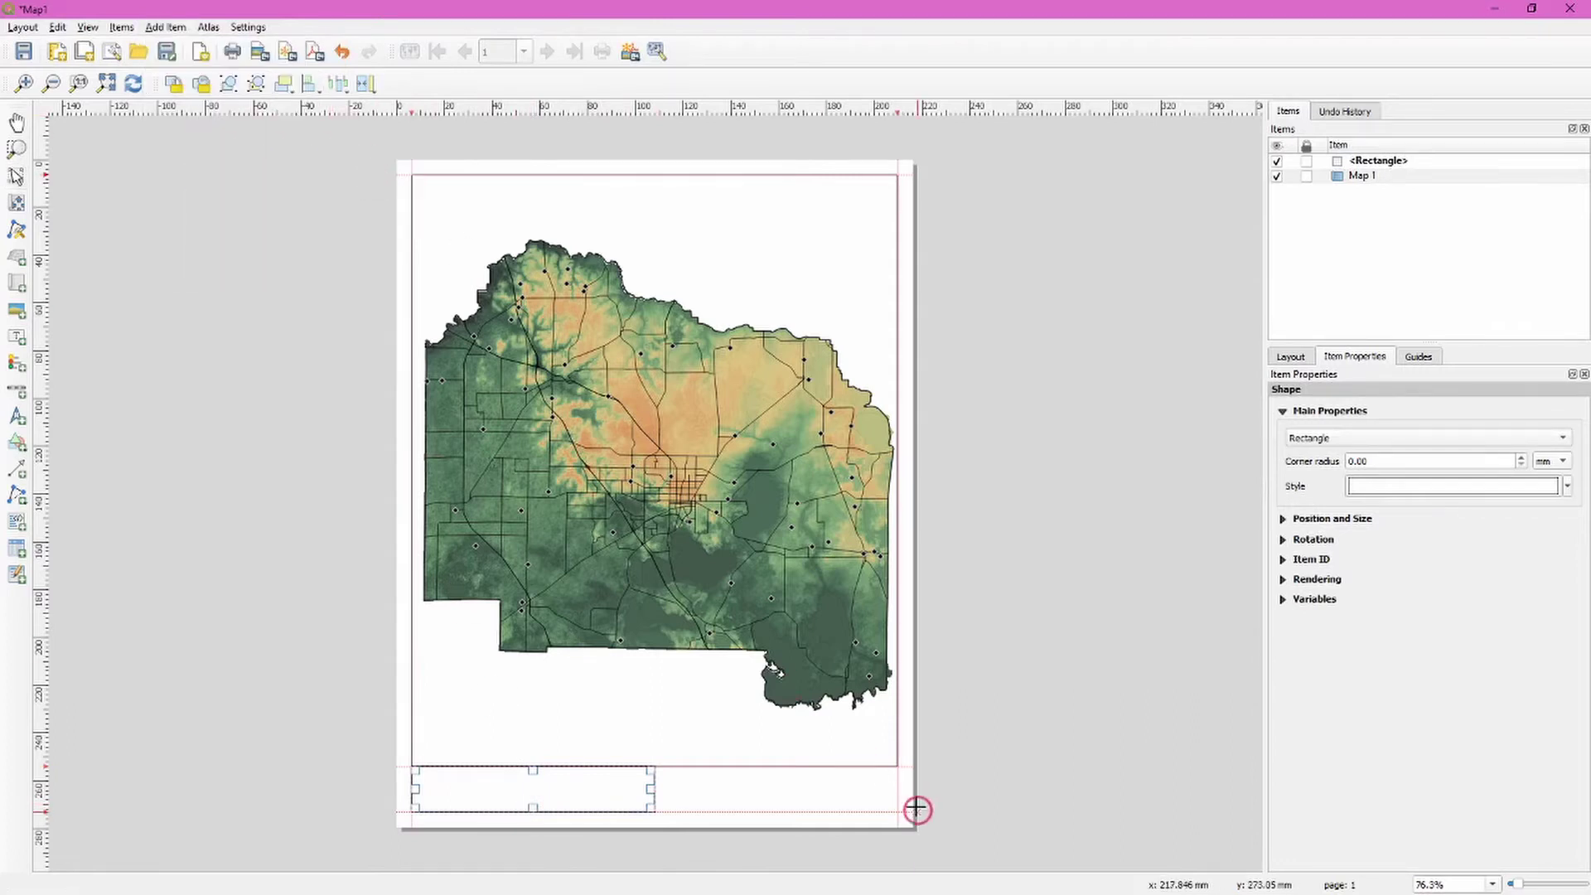
{"action": "left_click_drag", "start_coordinate": [898, 811], "coordinate": [655, 767]}
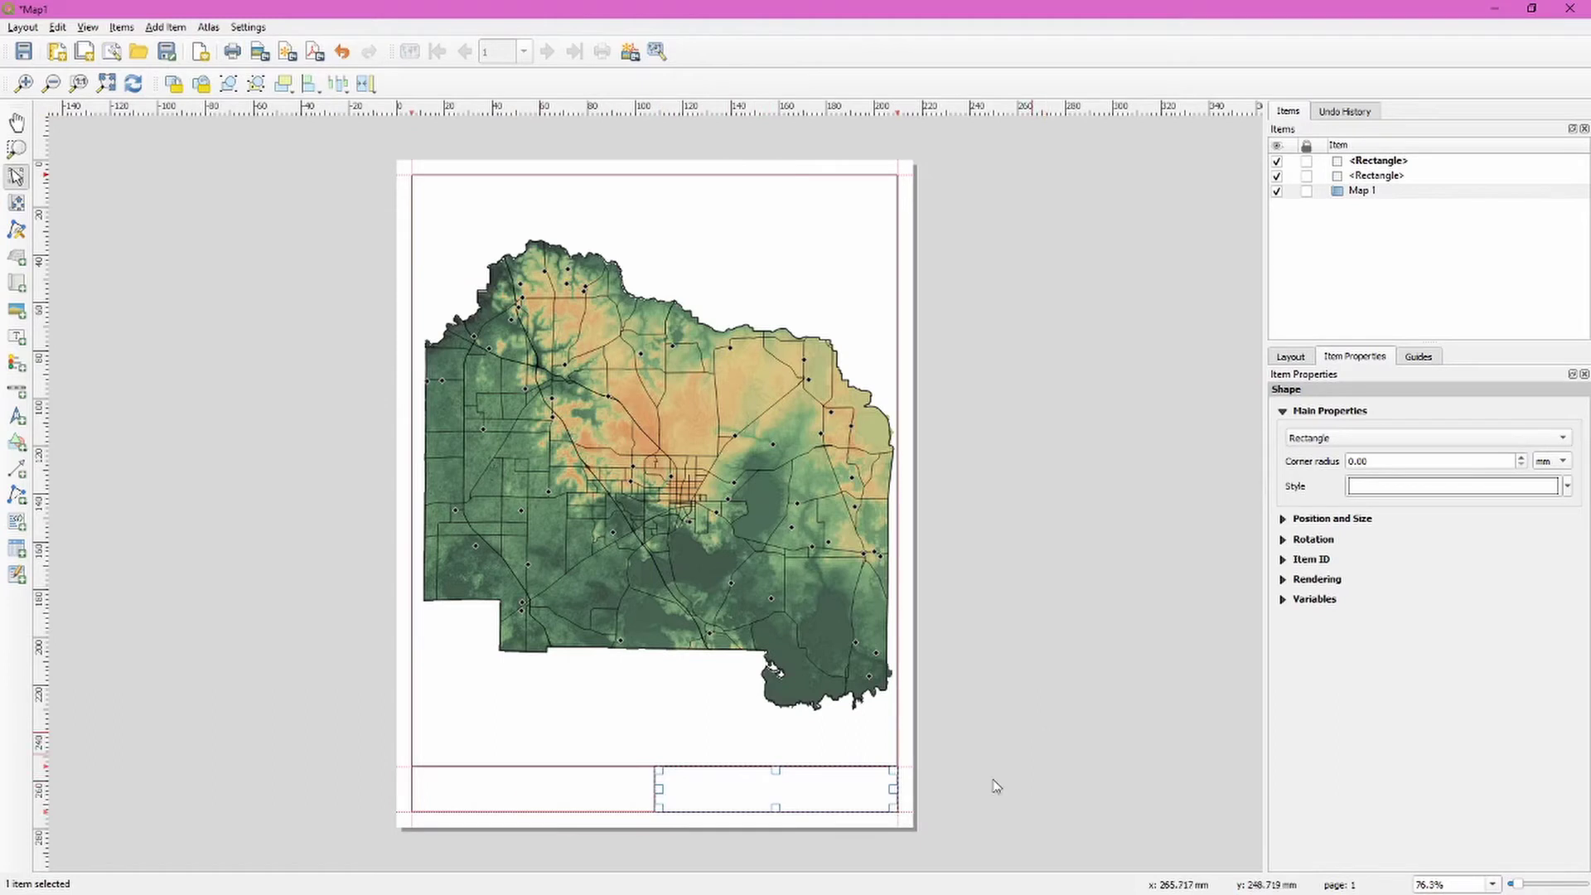
Step: Add a 0–10 km scale bar for Map 1 in the bottom-left box and select it
{"action": "scroll", "coordinate": [650, 861], "scroll_direction": "up", "scroll_amount": 1}
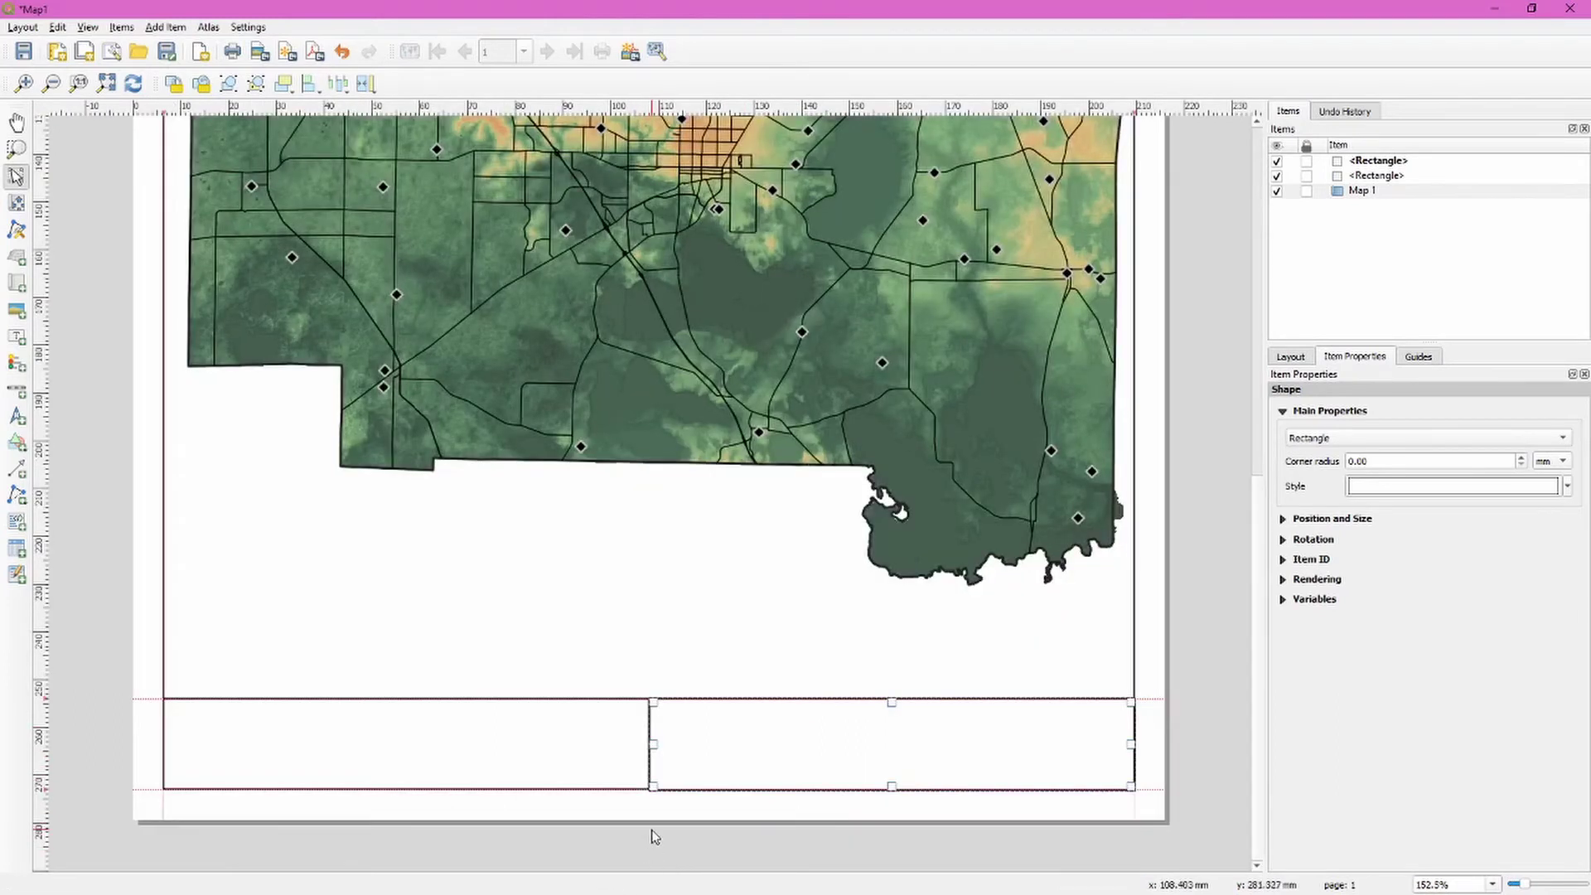
{"action": "left_click", "coordinate": [167, 27]}
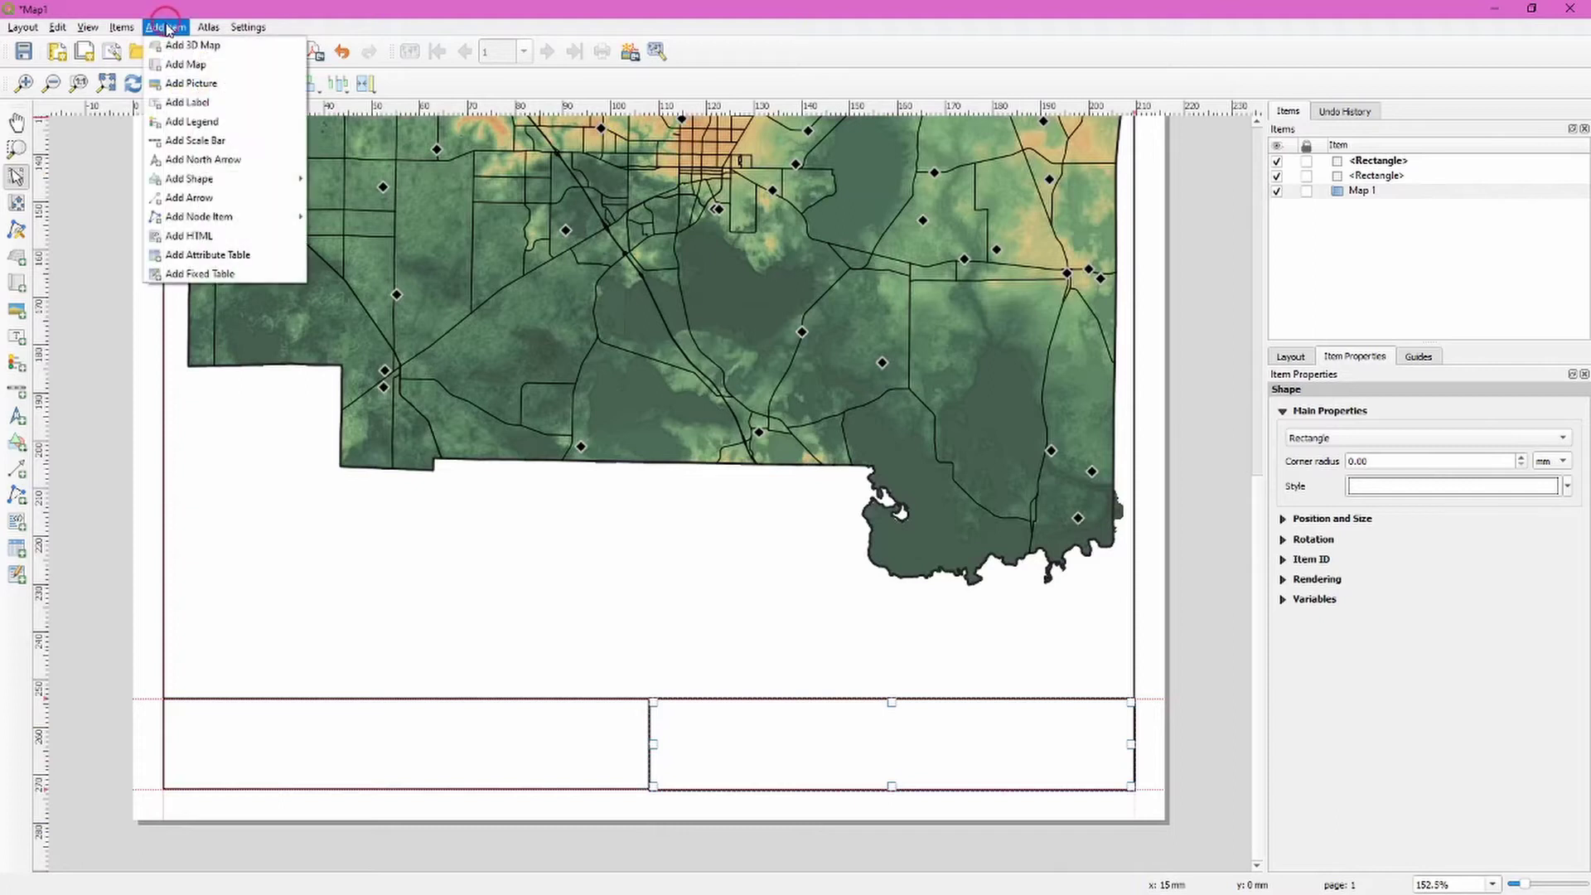
{"action": "left_click", "coordinate": [196, 140]}
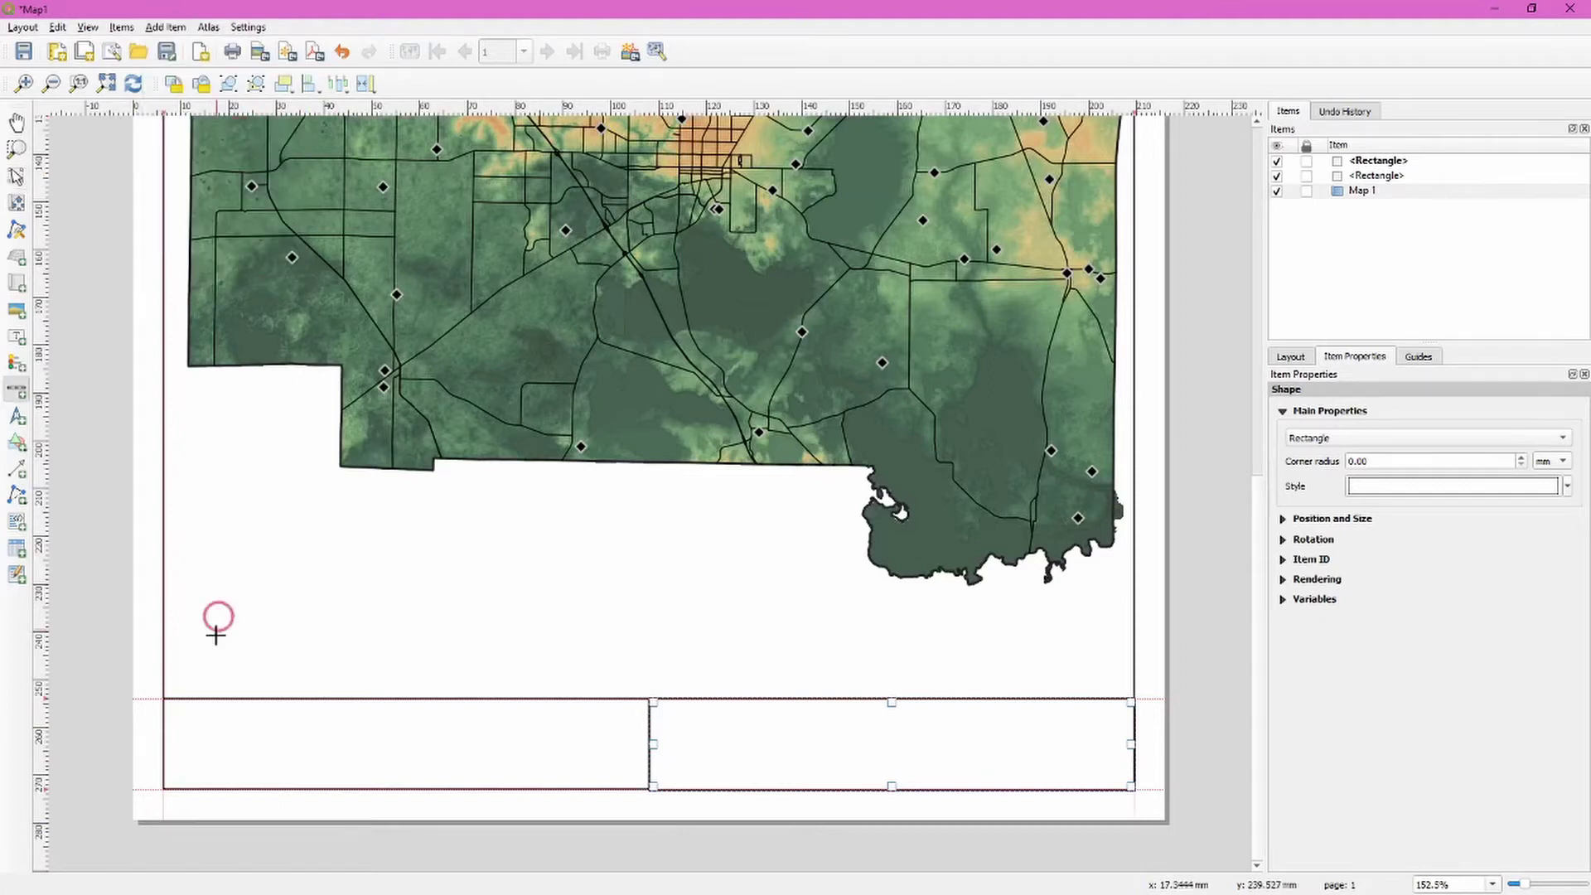
{"action": "left_click_drag", "start_coordinate": [163, 699], "coordinate": [646, 743]}
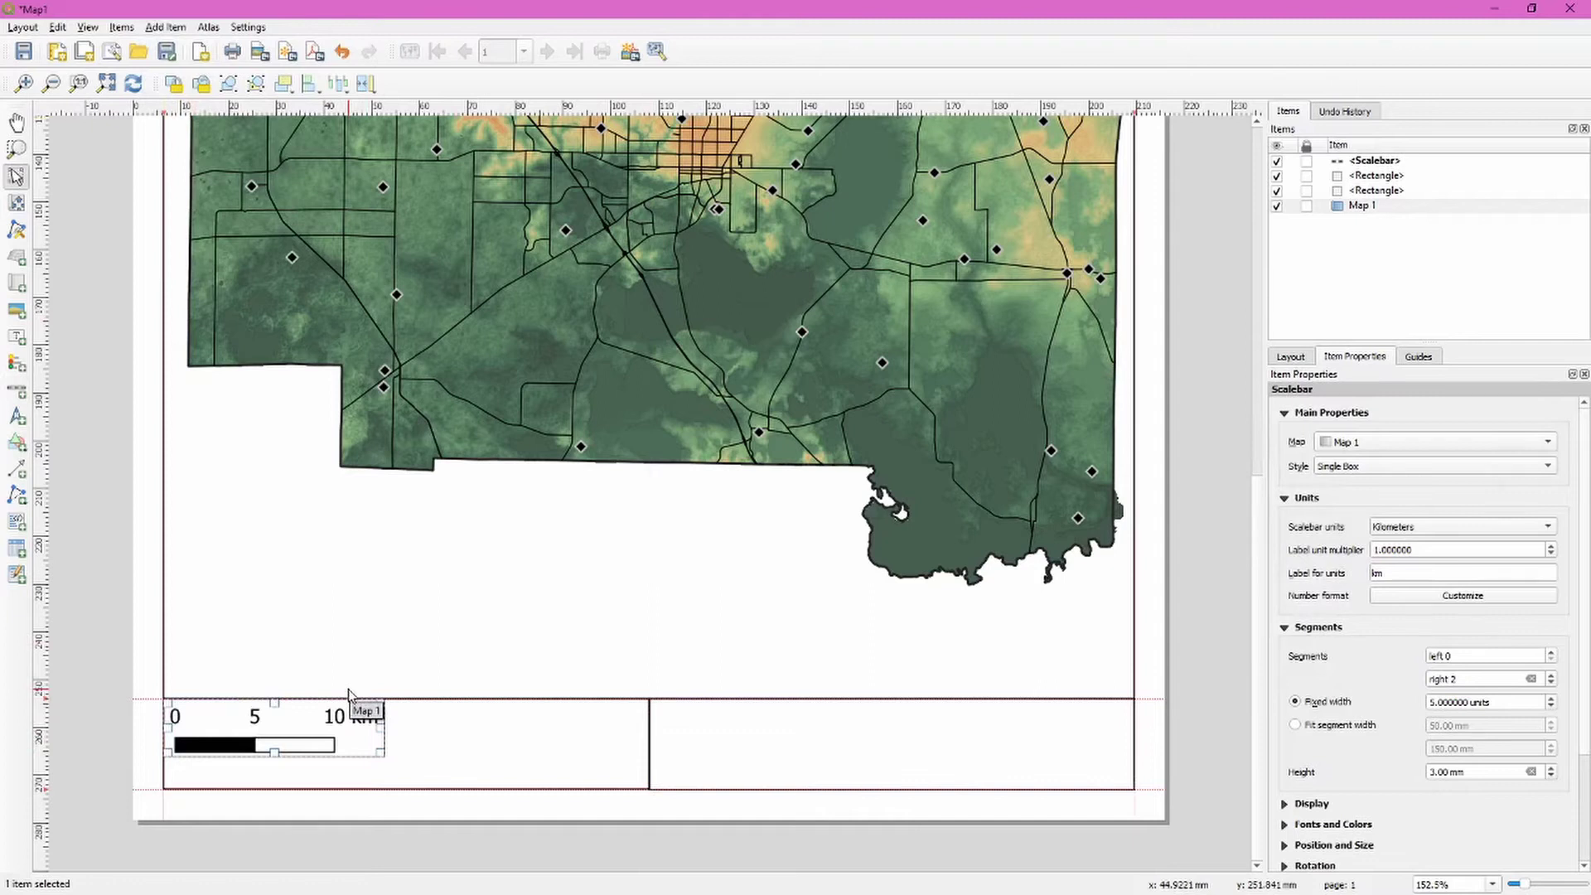
{"action": "left_click", "coordinate": [1375, 162]}
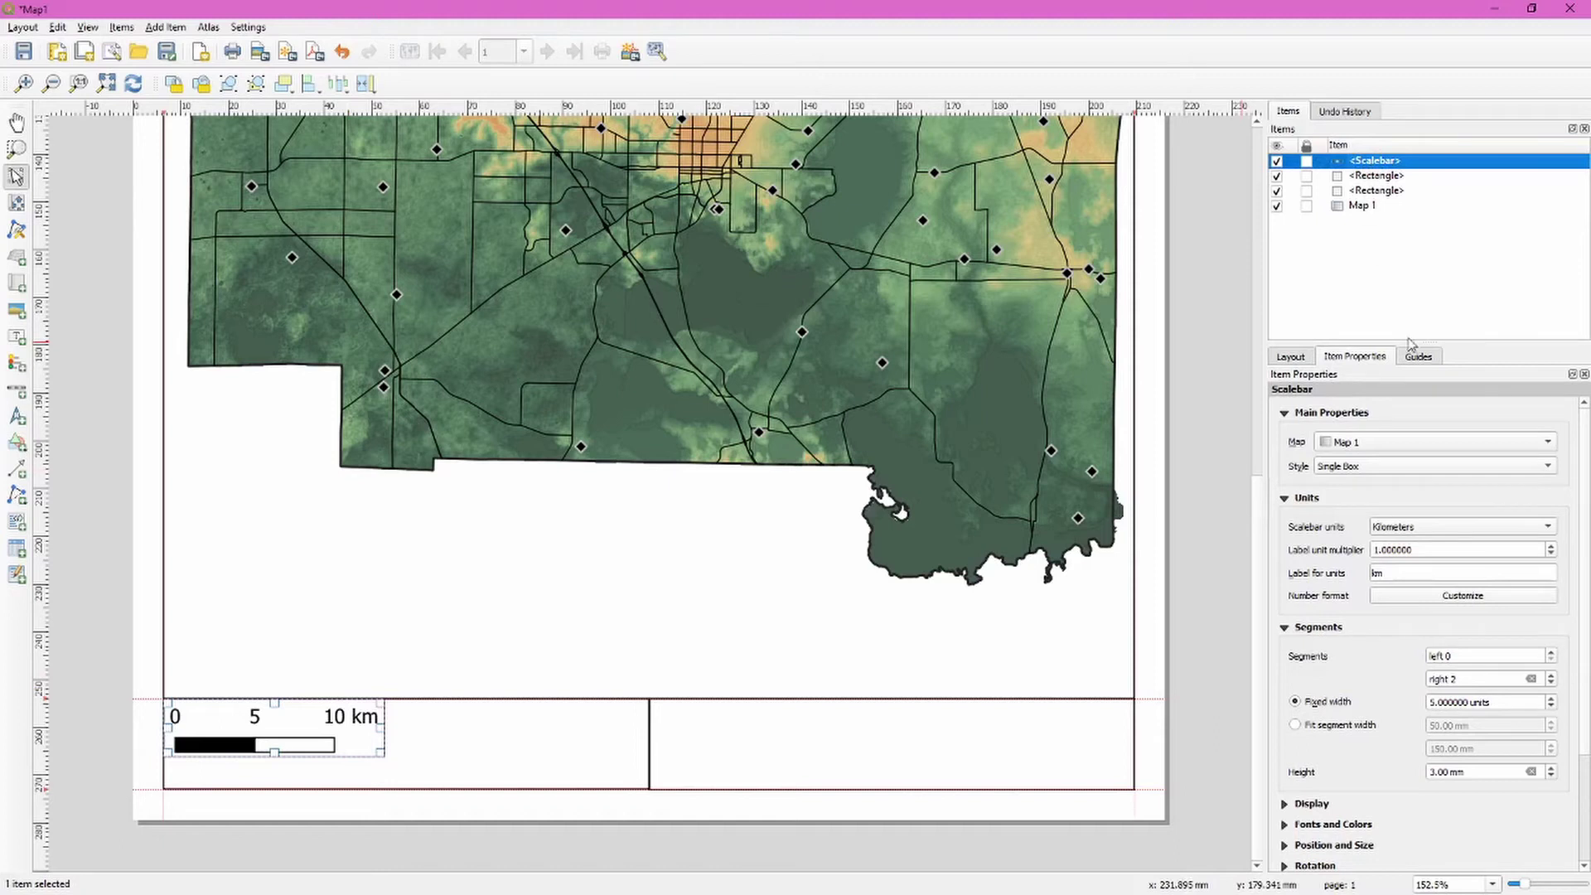
Step: Switch the scale bar to Line Ticks Up with 5 right segments, reading 0–25 km
{"action": "left_click", "coordinate": [1421, 466]}
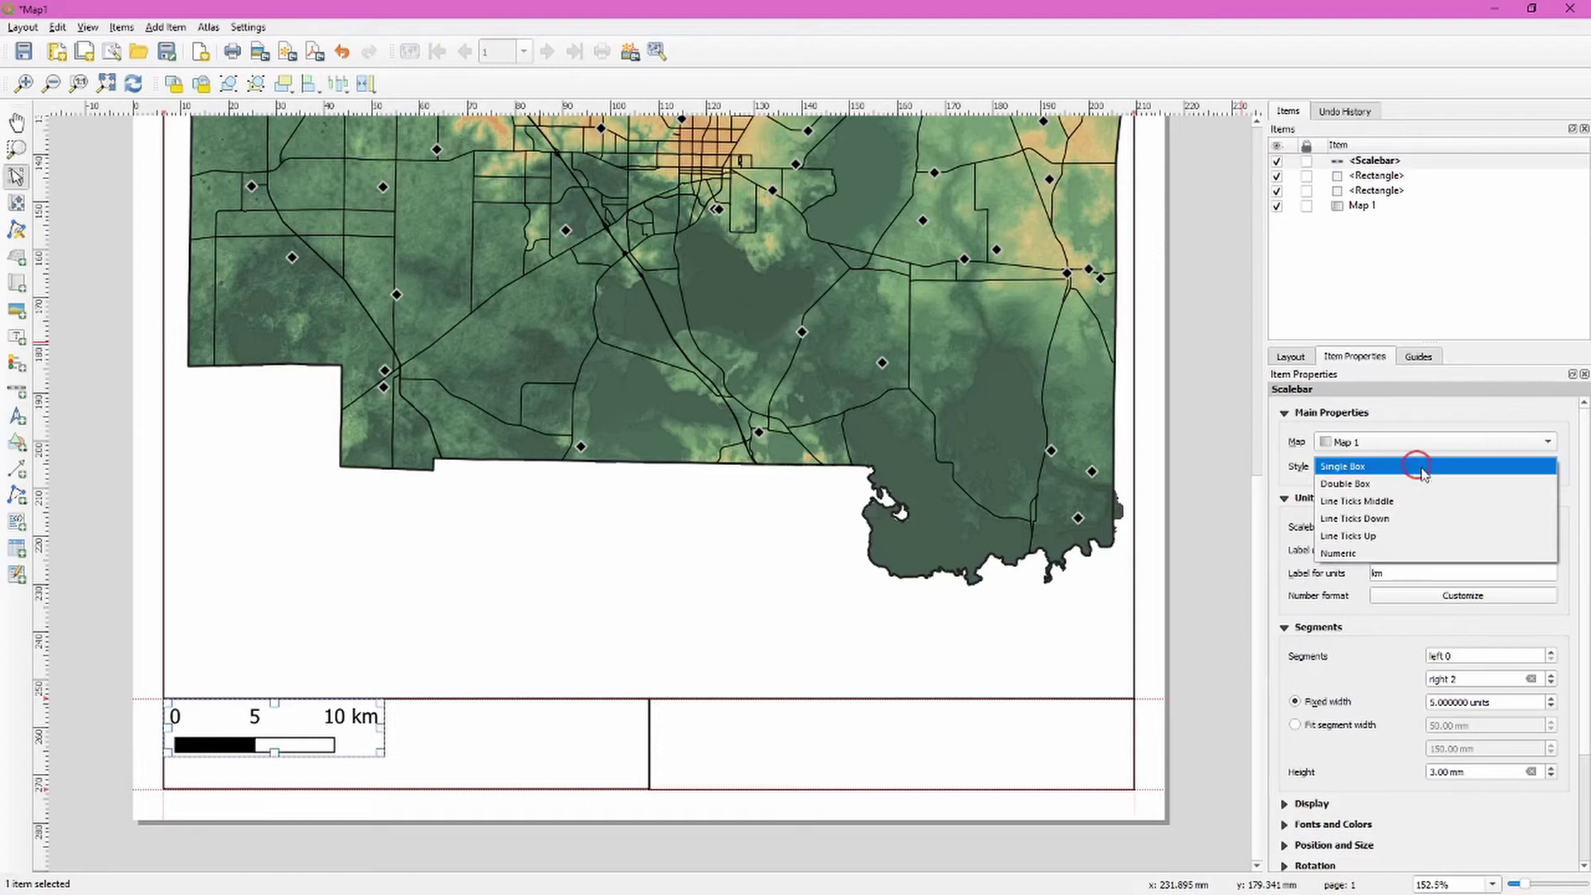
{"action": "left_click", "coordinate": [1458, 535]}
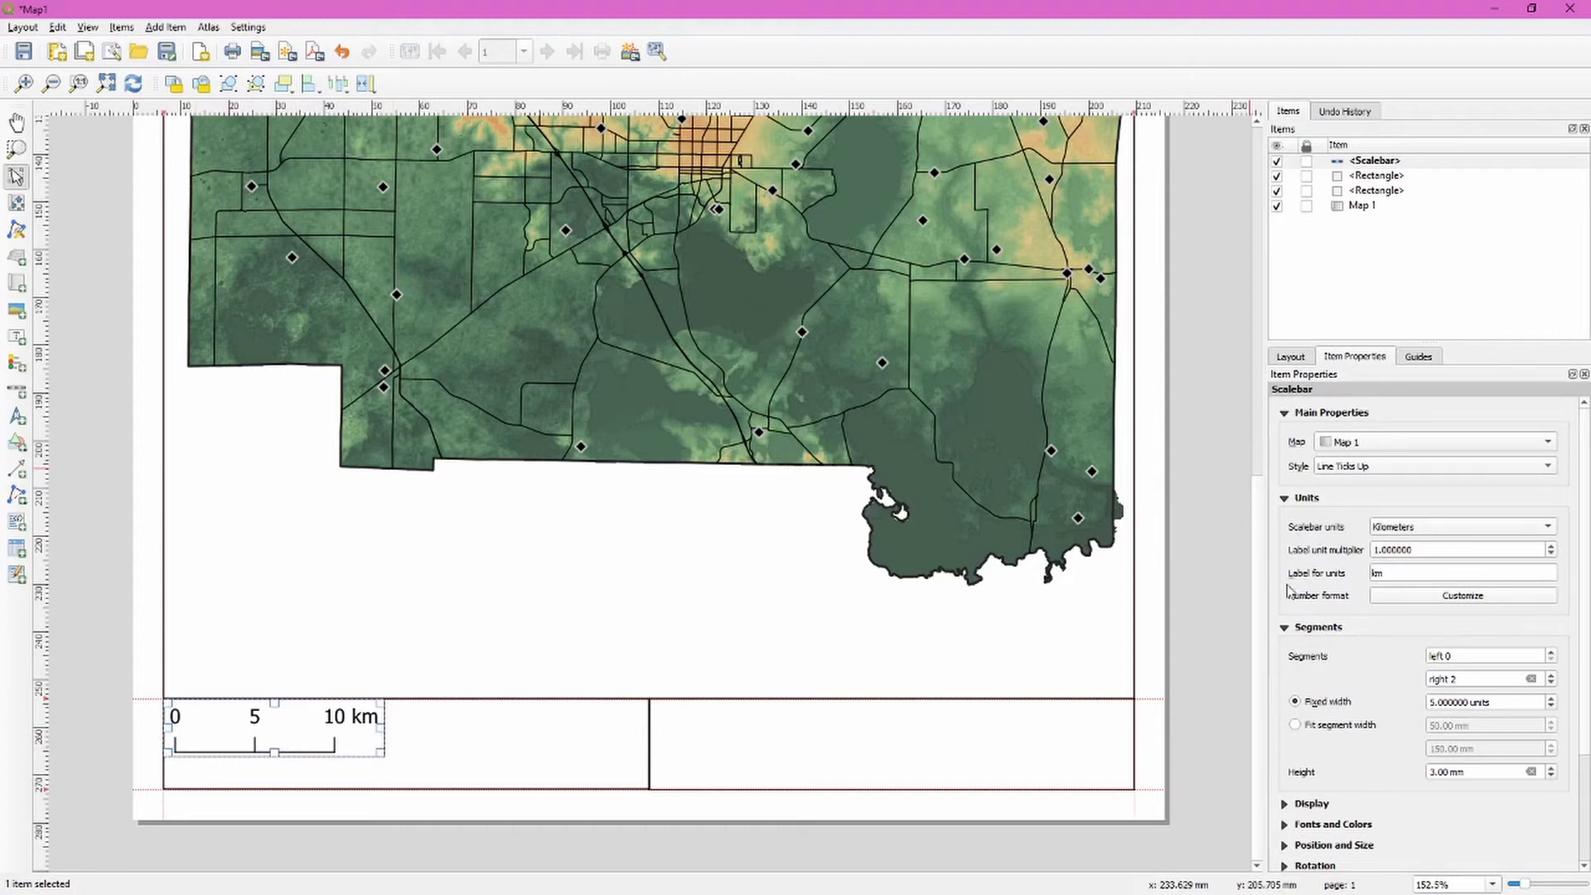
{"action": "left_click", "coordinate": [1284, 499]}
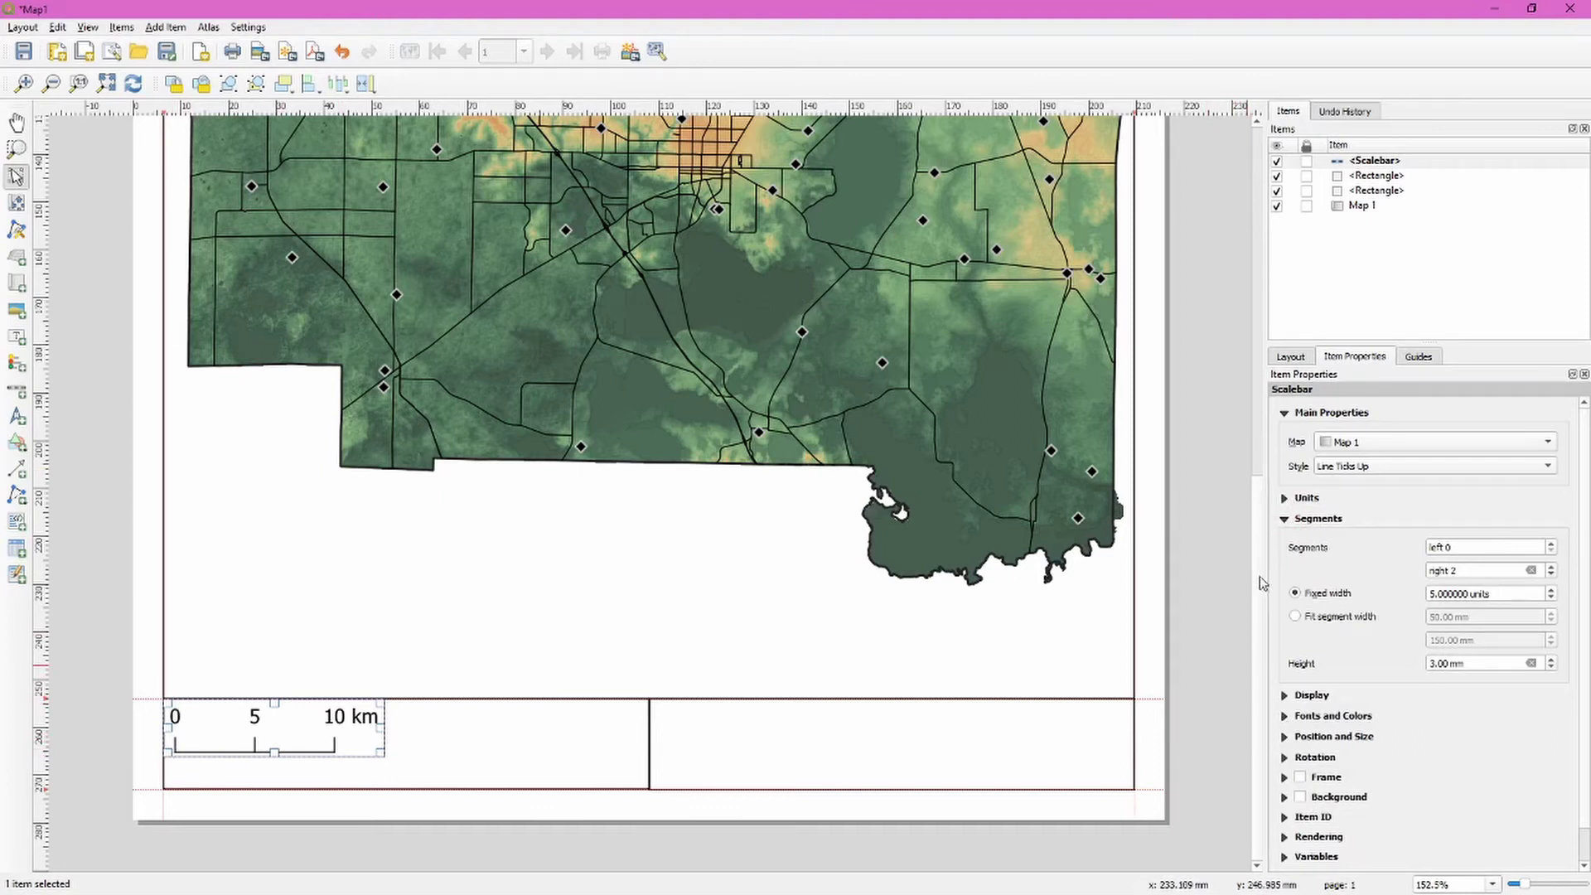
{"action": "left_click", "coordinate": [1552, 567]}
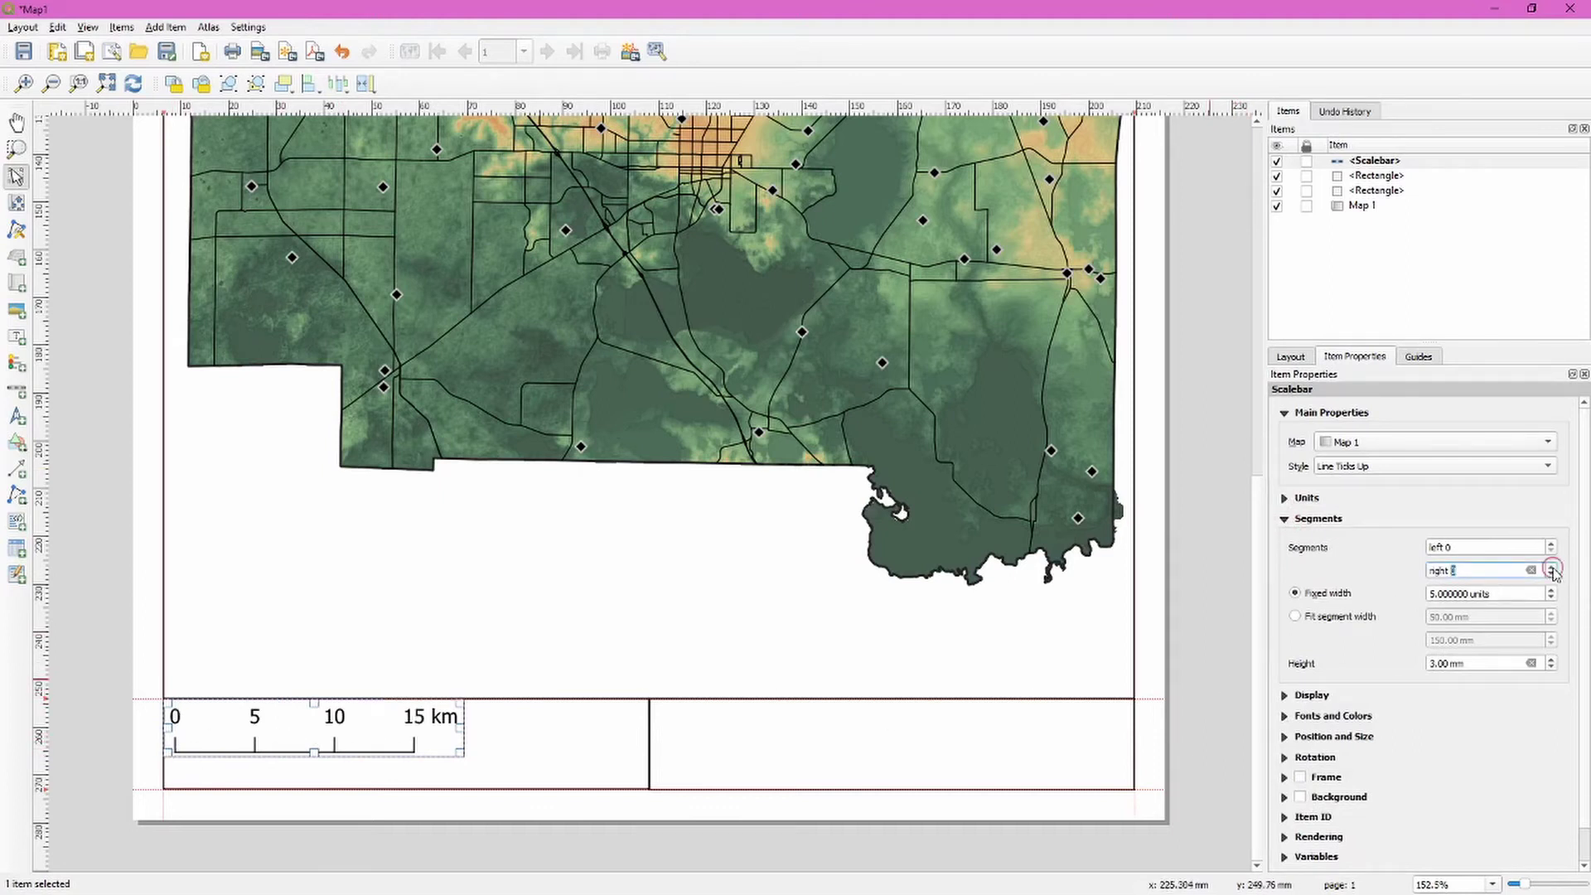
{"action": "left_click", "coordinate": [1551, 568]}
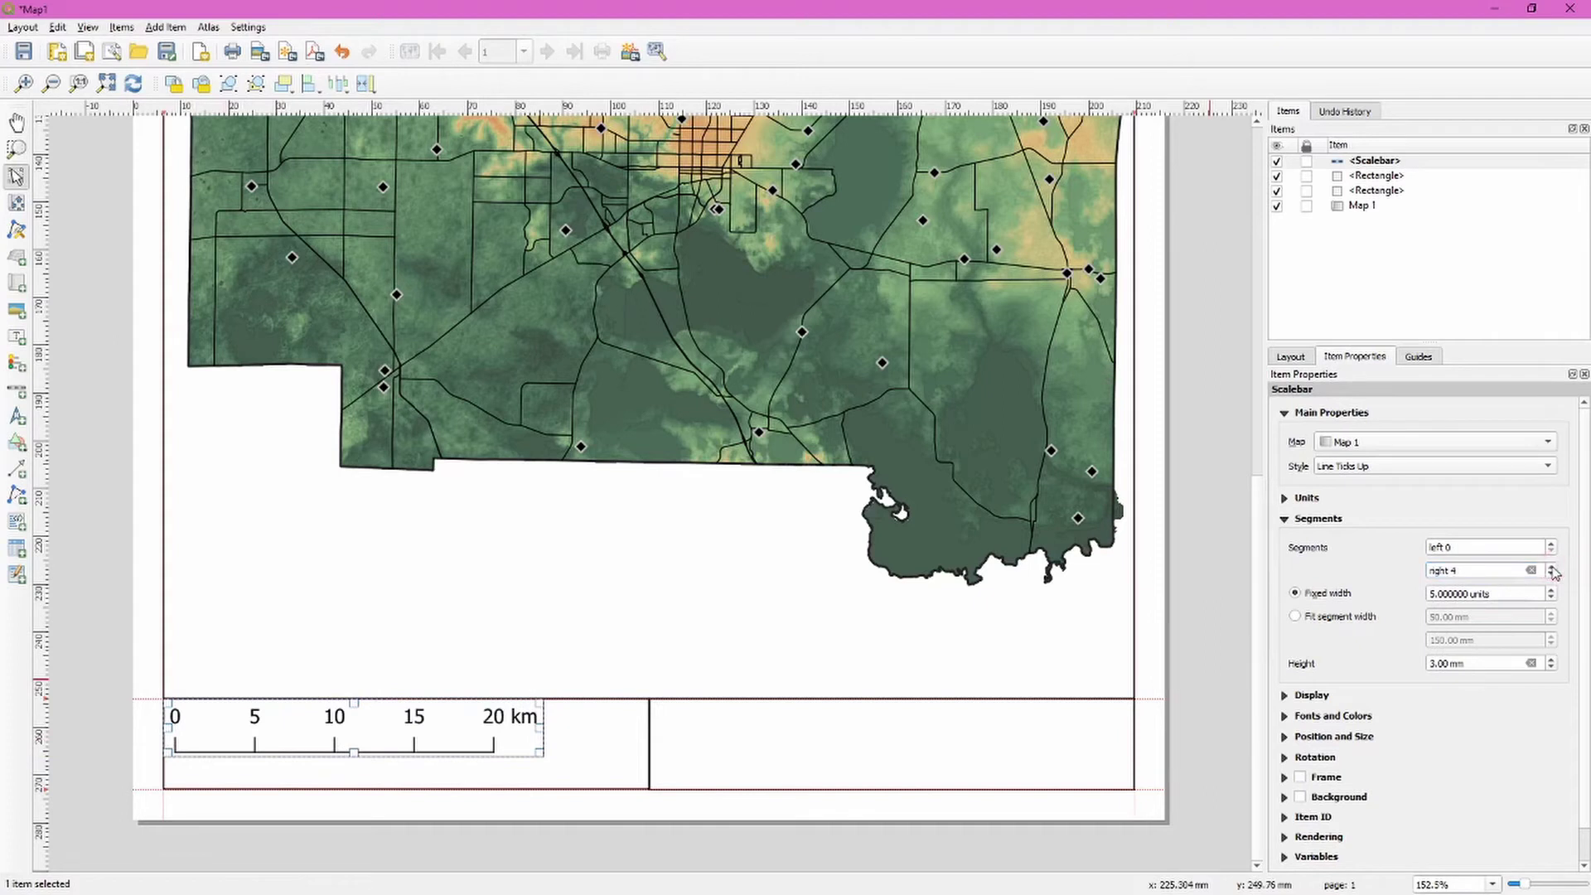
{"action": "left_click", "coordinate": [1552, 566]}
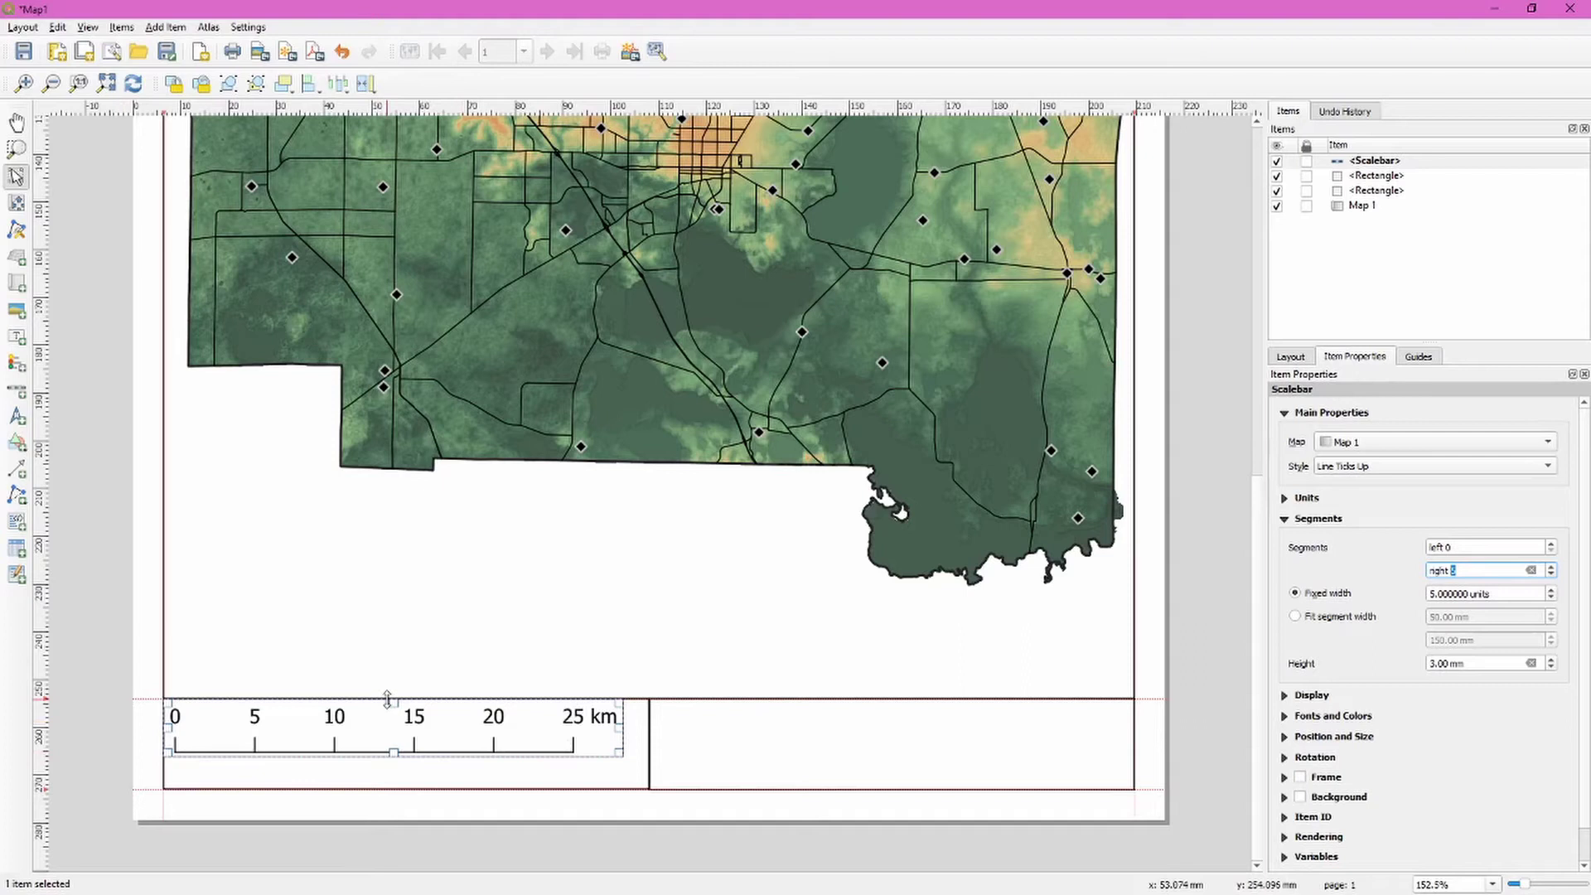
{"action": "left_click", "coordinate": [1289, 694]}
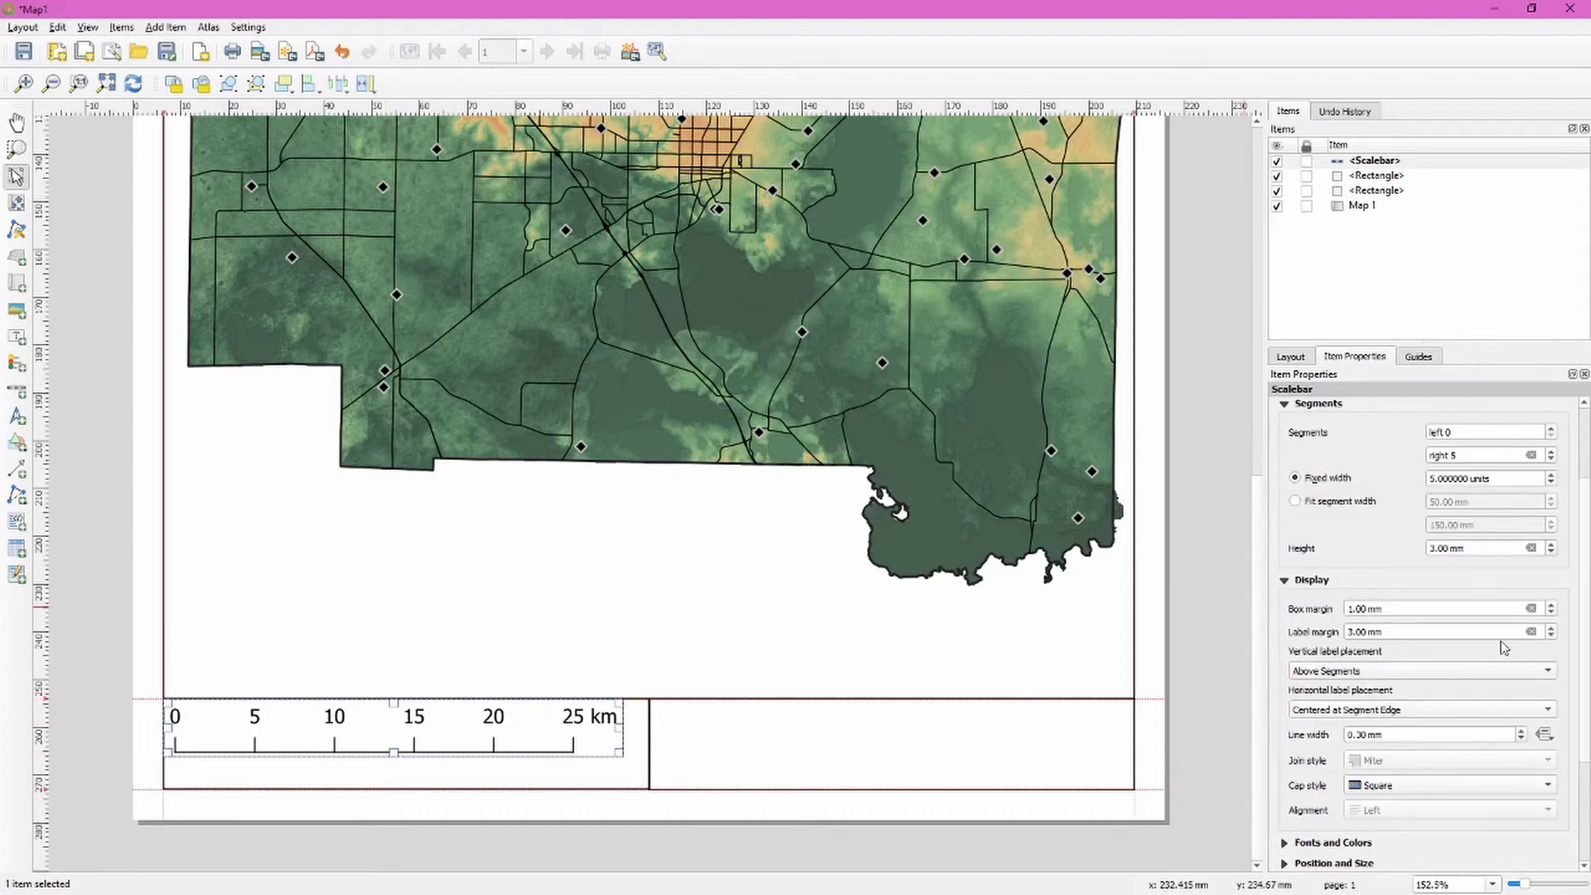
Step: Reduce the scale bar's label margin to 1.00 mm
{"action": "left_click", "coordinate": [1551, 635]}
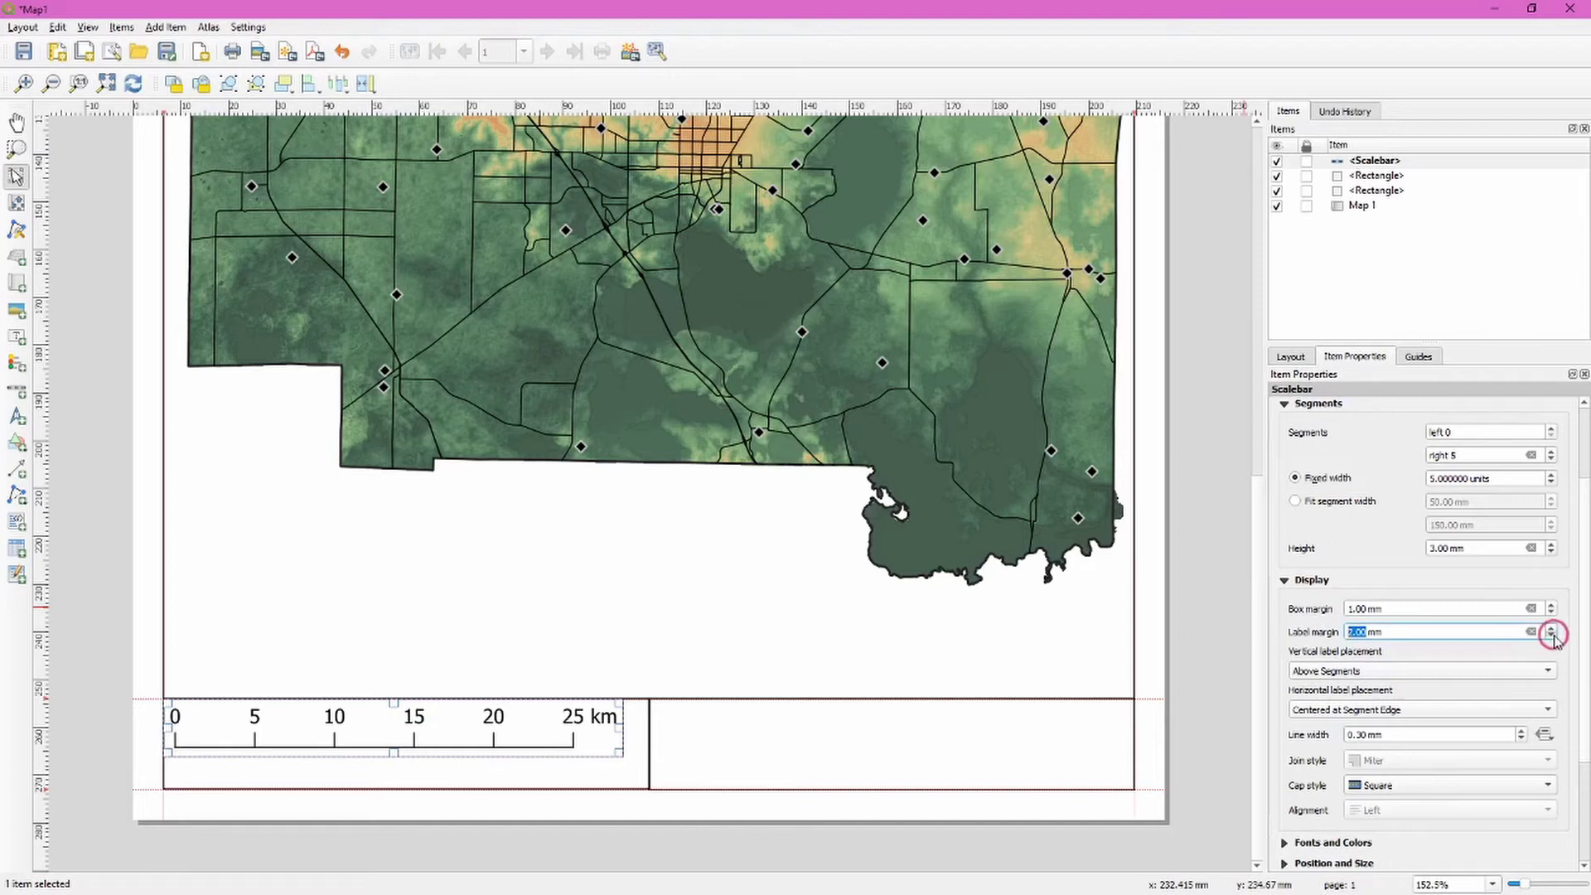
{"action": "left_click", "coordinate": [1551, 635]}
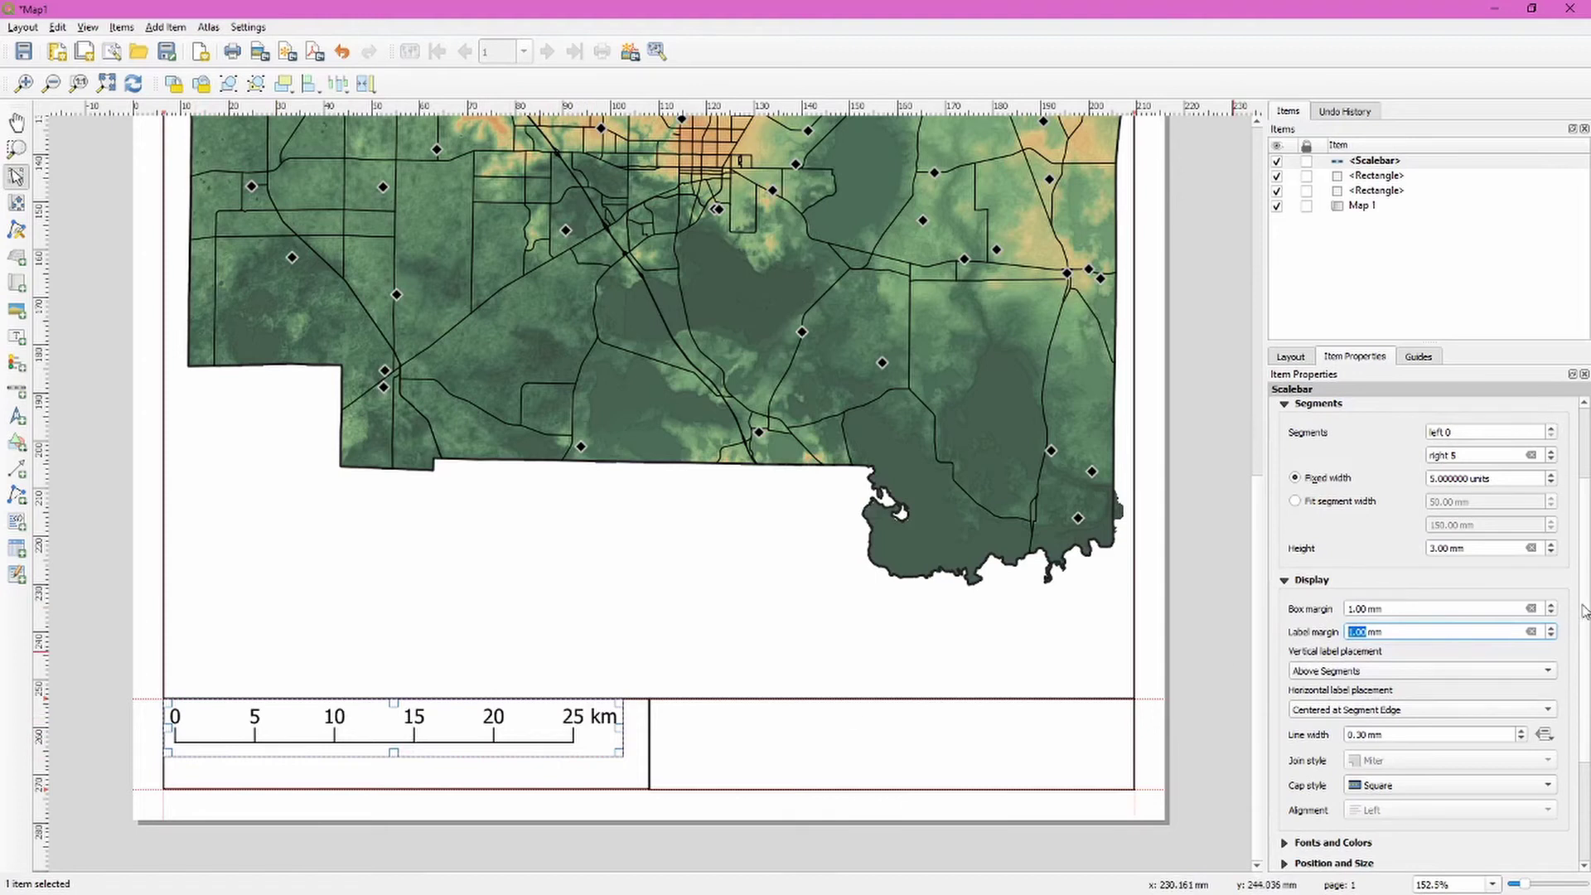
{"action": "left_click", "coordinate": [1284, 580]}
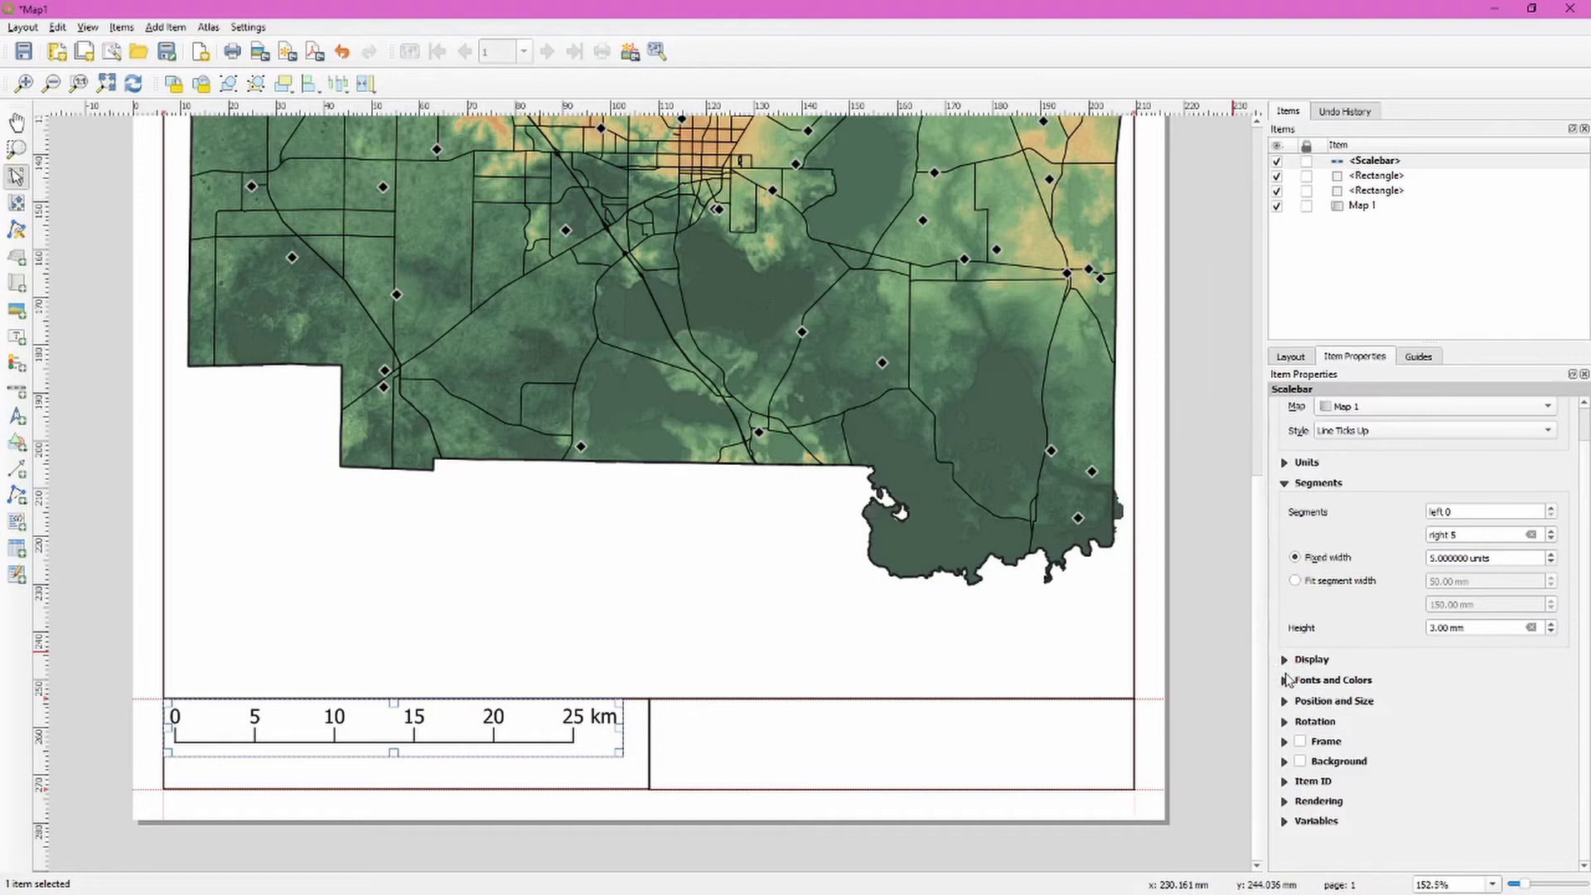
Step: Set the scale bar's label font to Helvetica
{"action": "left_click", "coordinate": [1285, 680]}
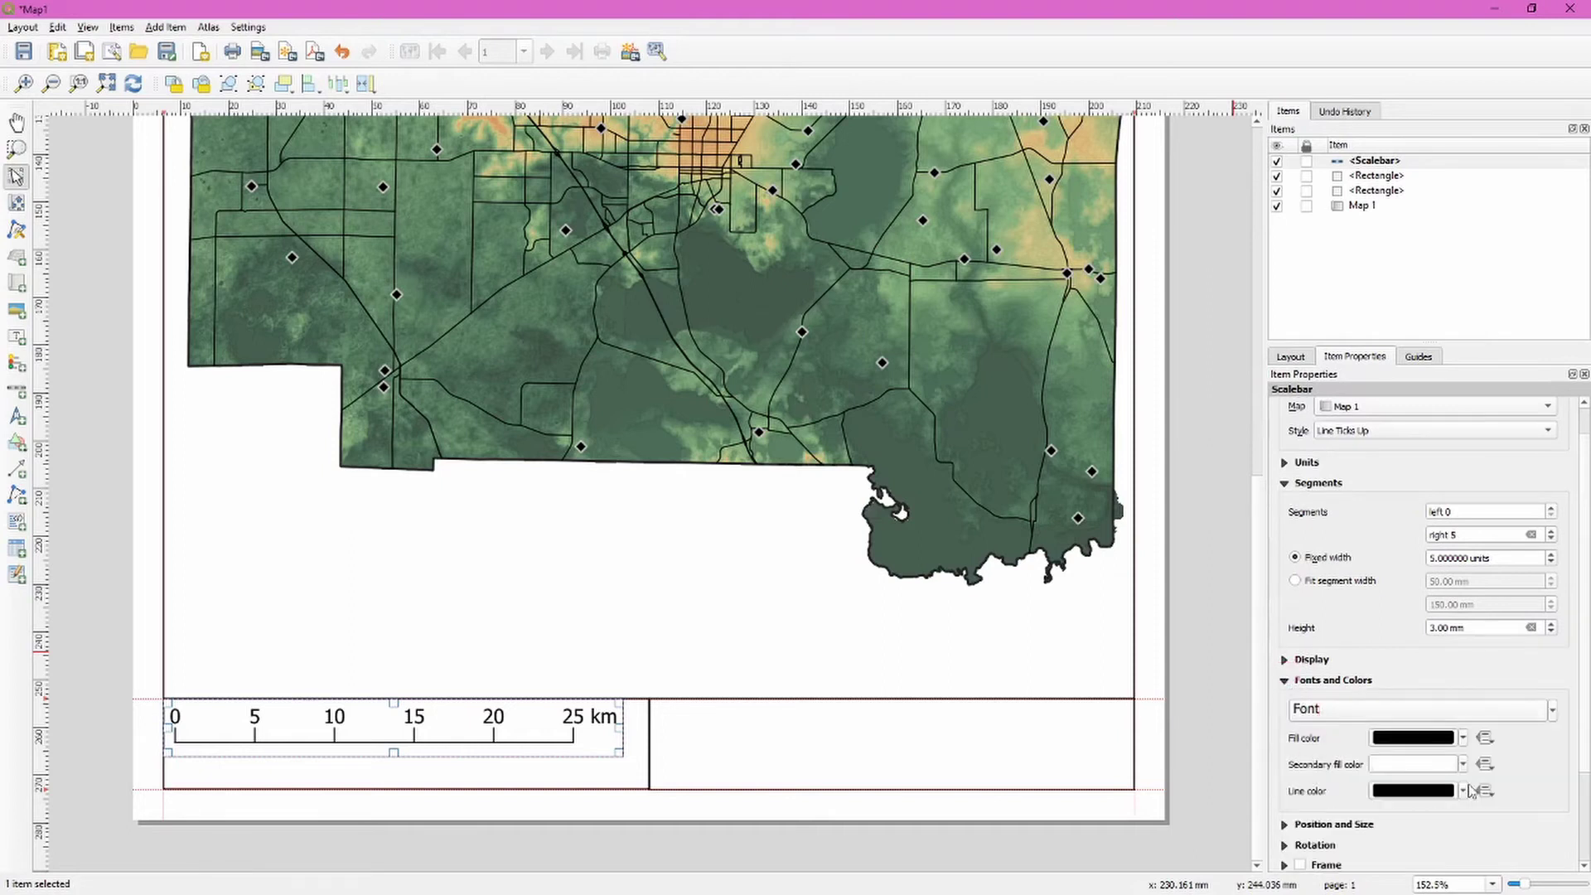
{"action": "left_click", "coordinate": [1486, 715]}
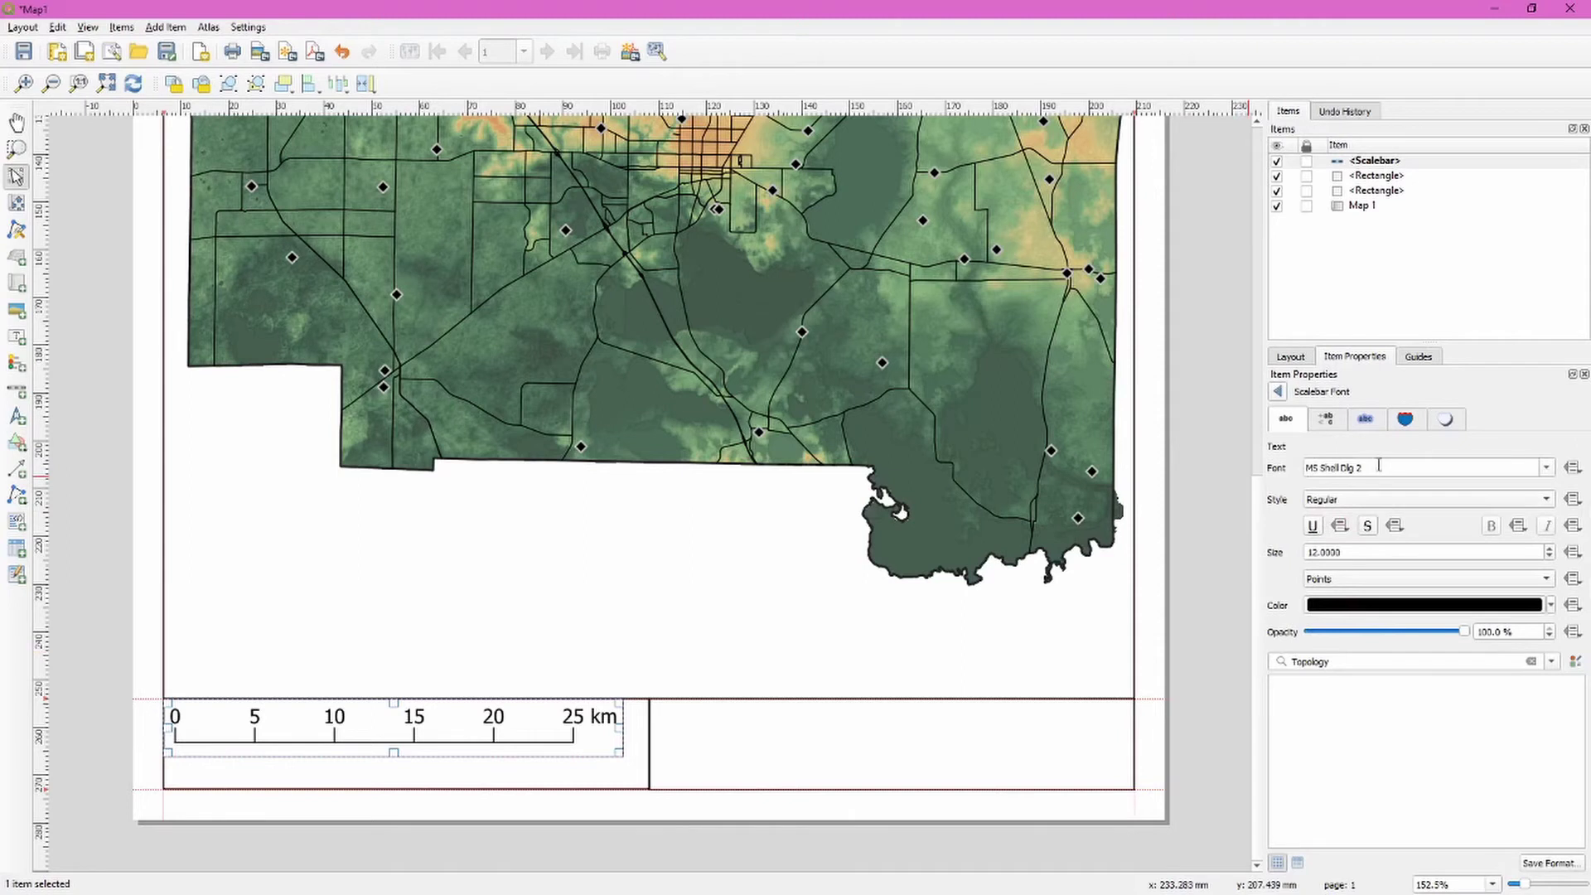
{"action": "left_click", "coordinate": [1546, 469]}
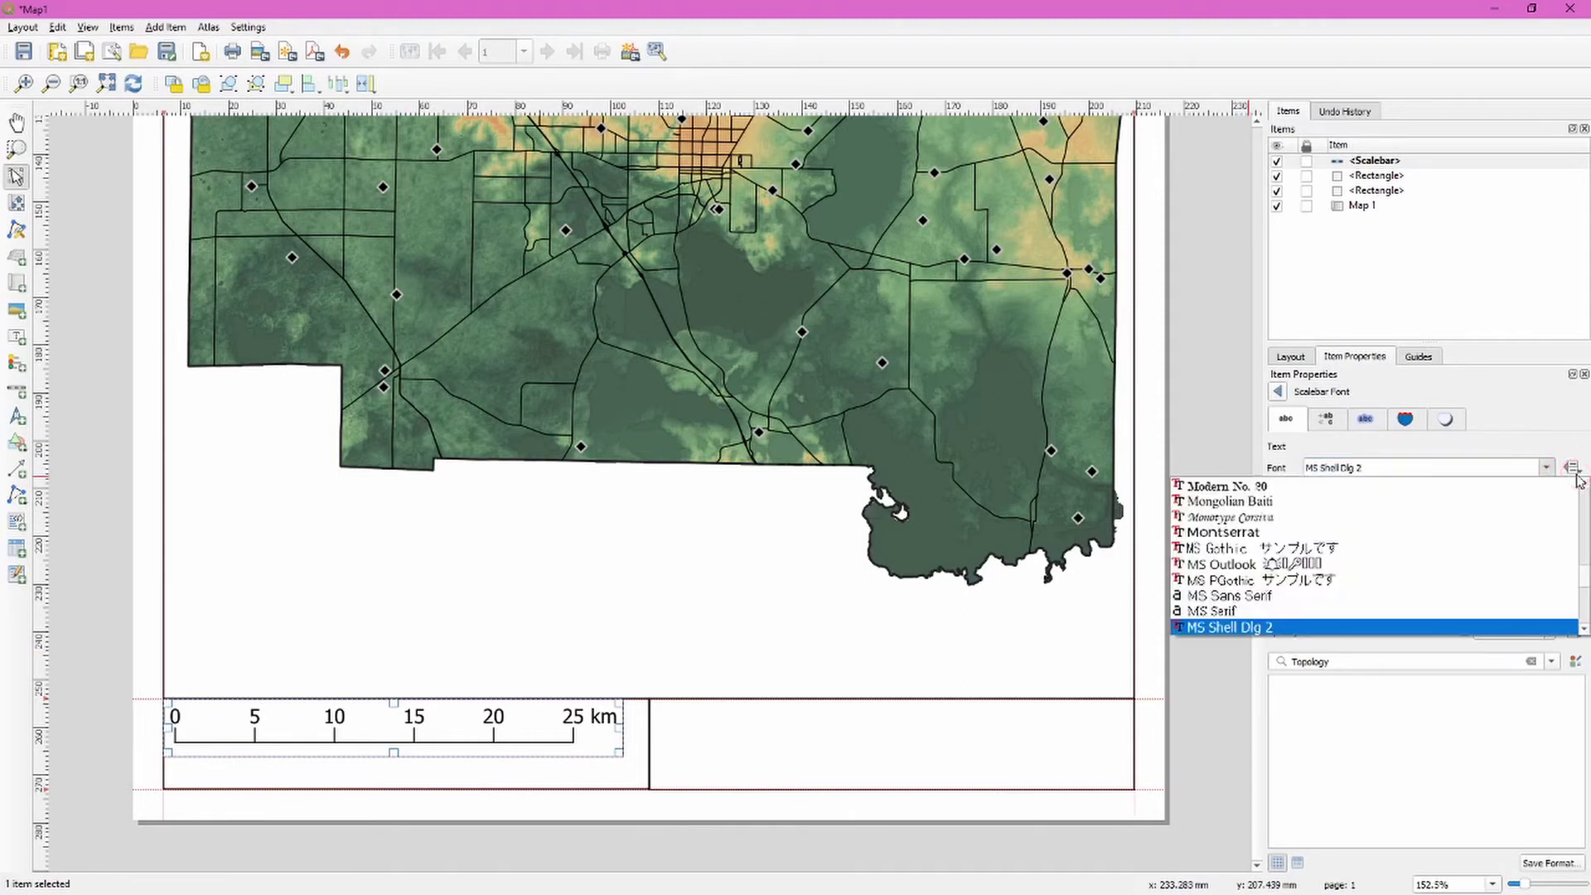
{"action": "type", "text": "he"}
{"action": "left_click", "coordinate": [1230, 533]}
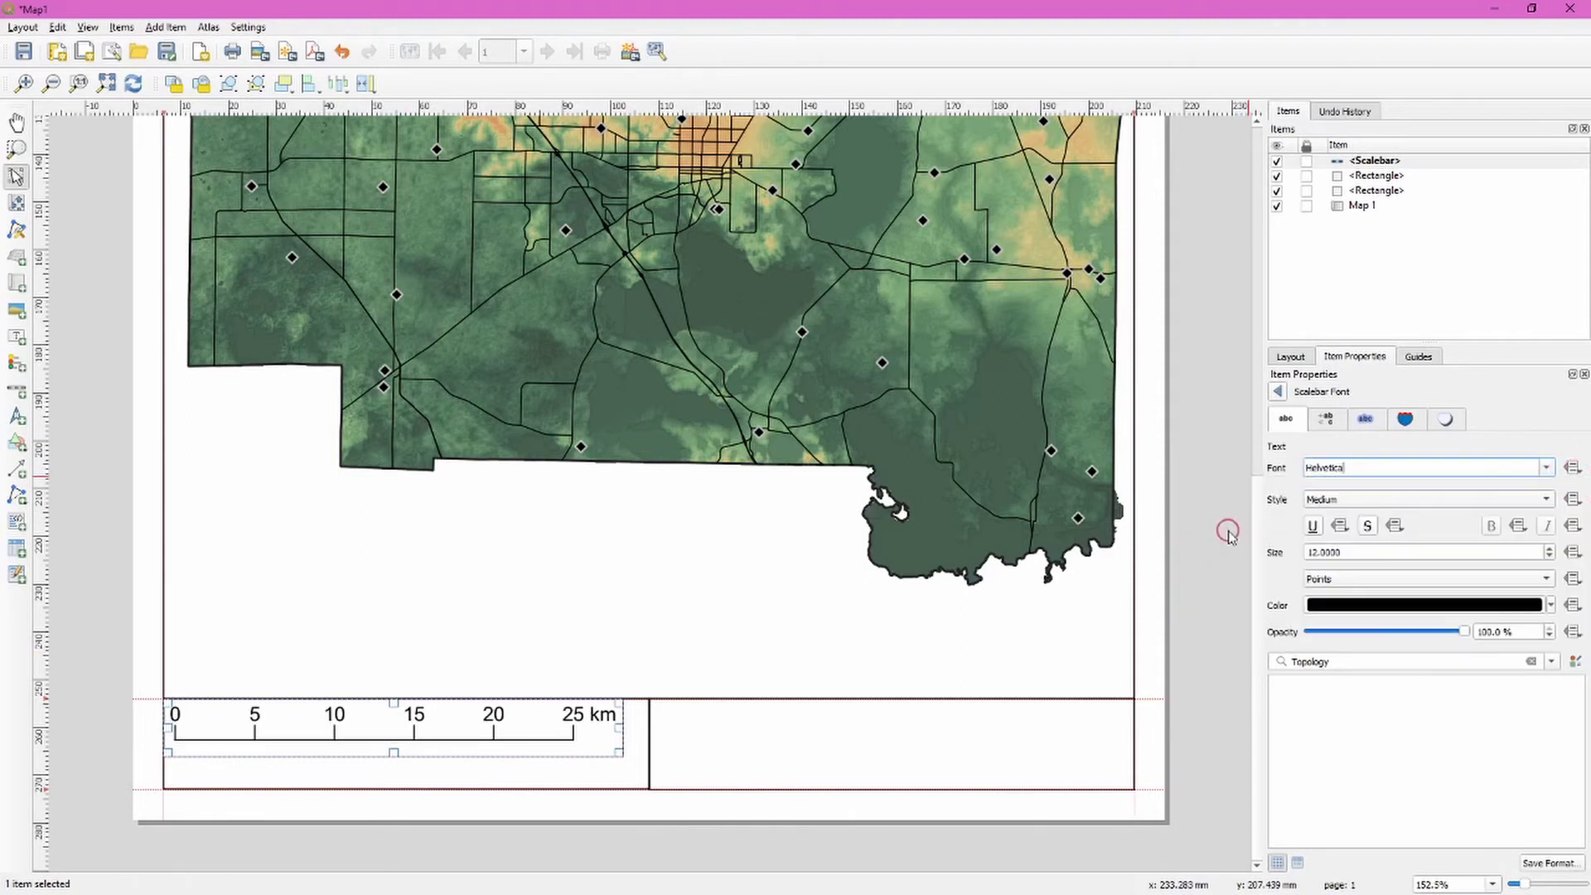
{"action": "left_click_drag", "start_coordinate": [1335, 552], "coordinate": [1295, 555]}
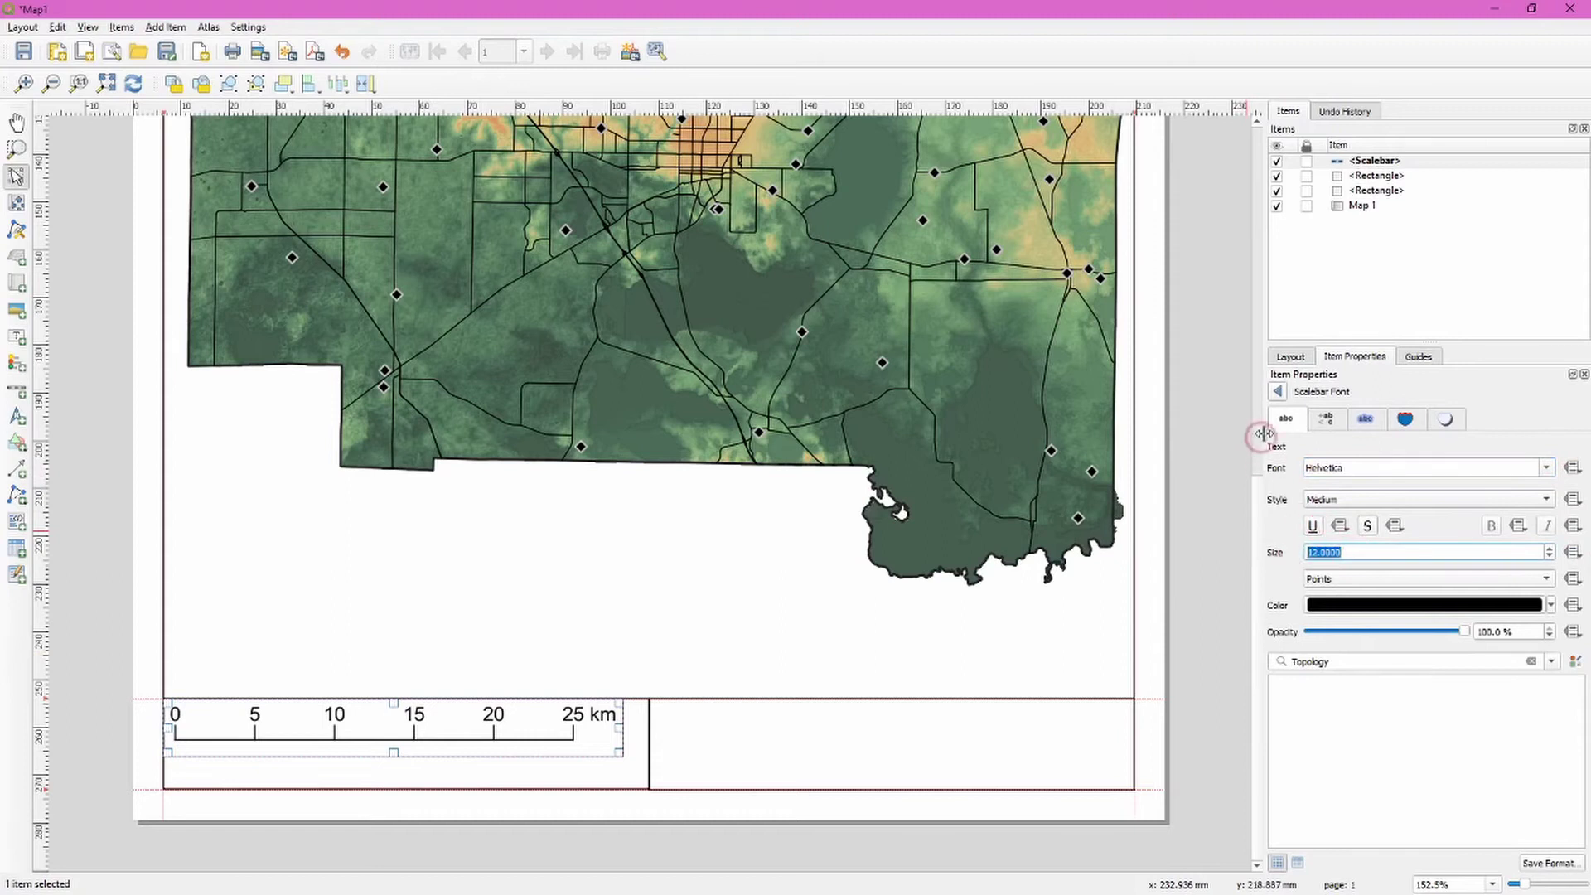
{"action": "left_click", "coordinate": [1279, 393]}
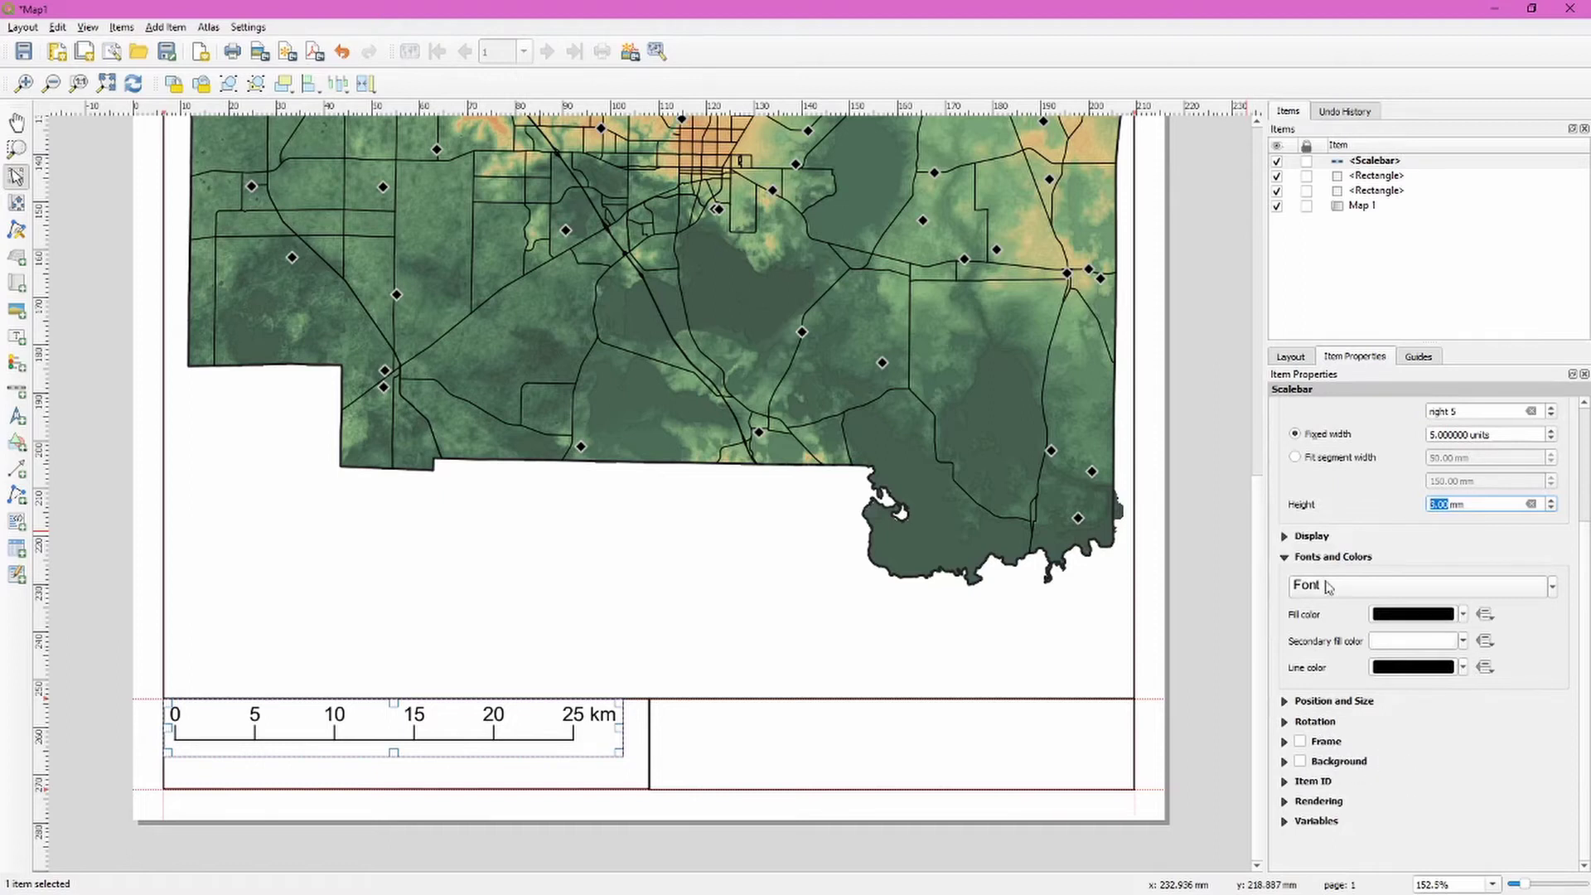
Step: Draw a second scale bar on the layout below the first one
{"action": "left_click", "coordinate": [166, 27]}
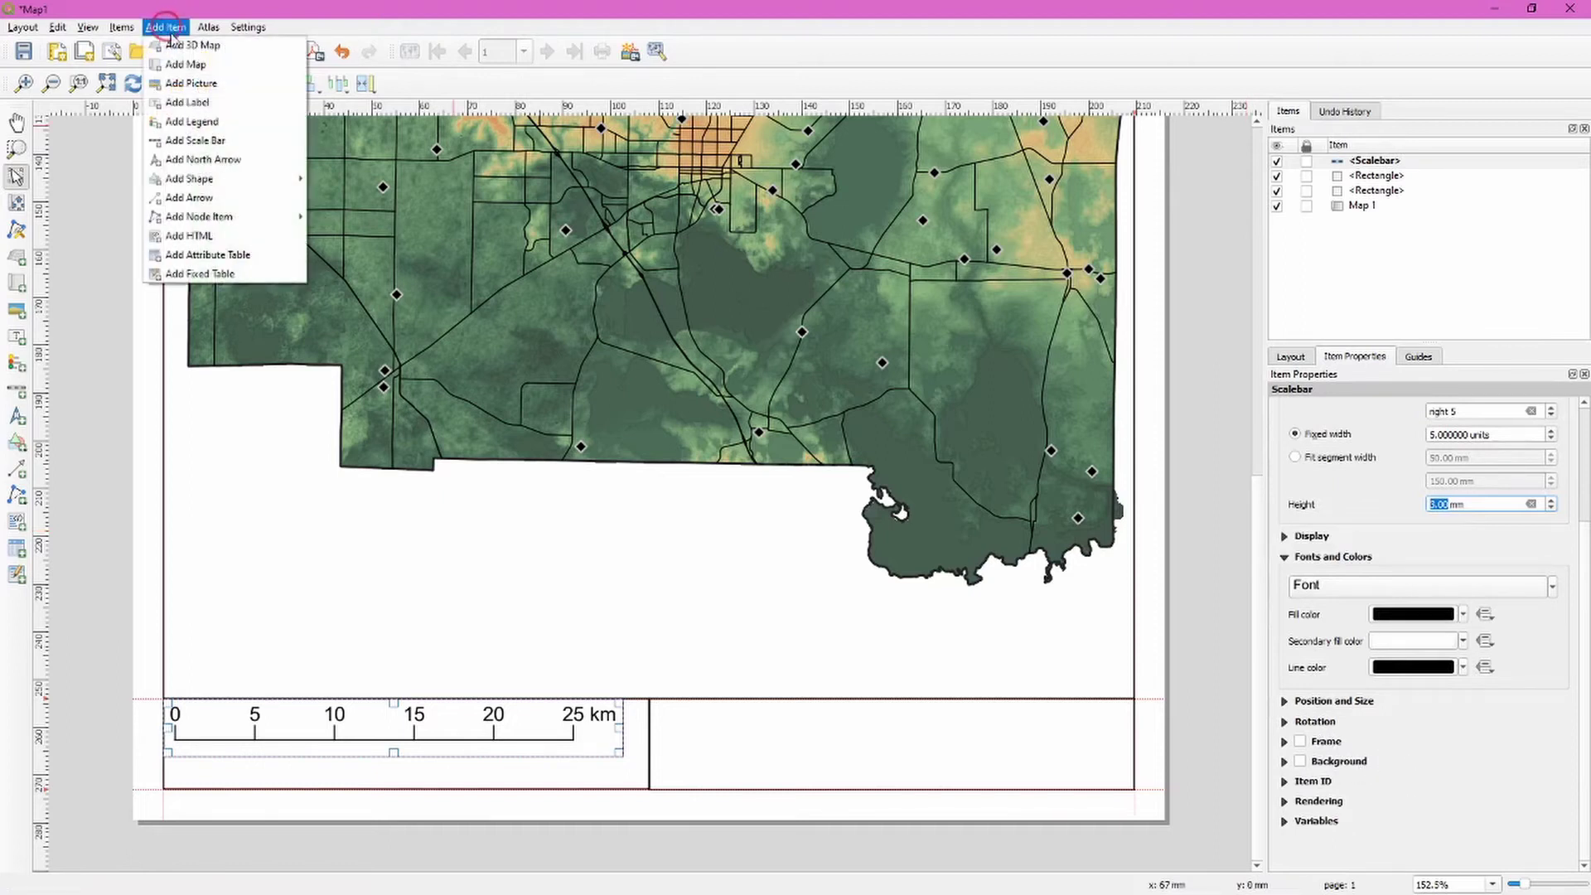
{"action": "left_click", "coordinate": [194, 140]}
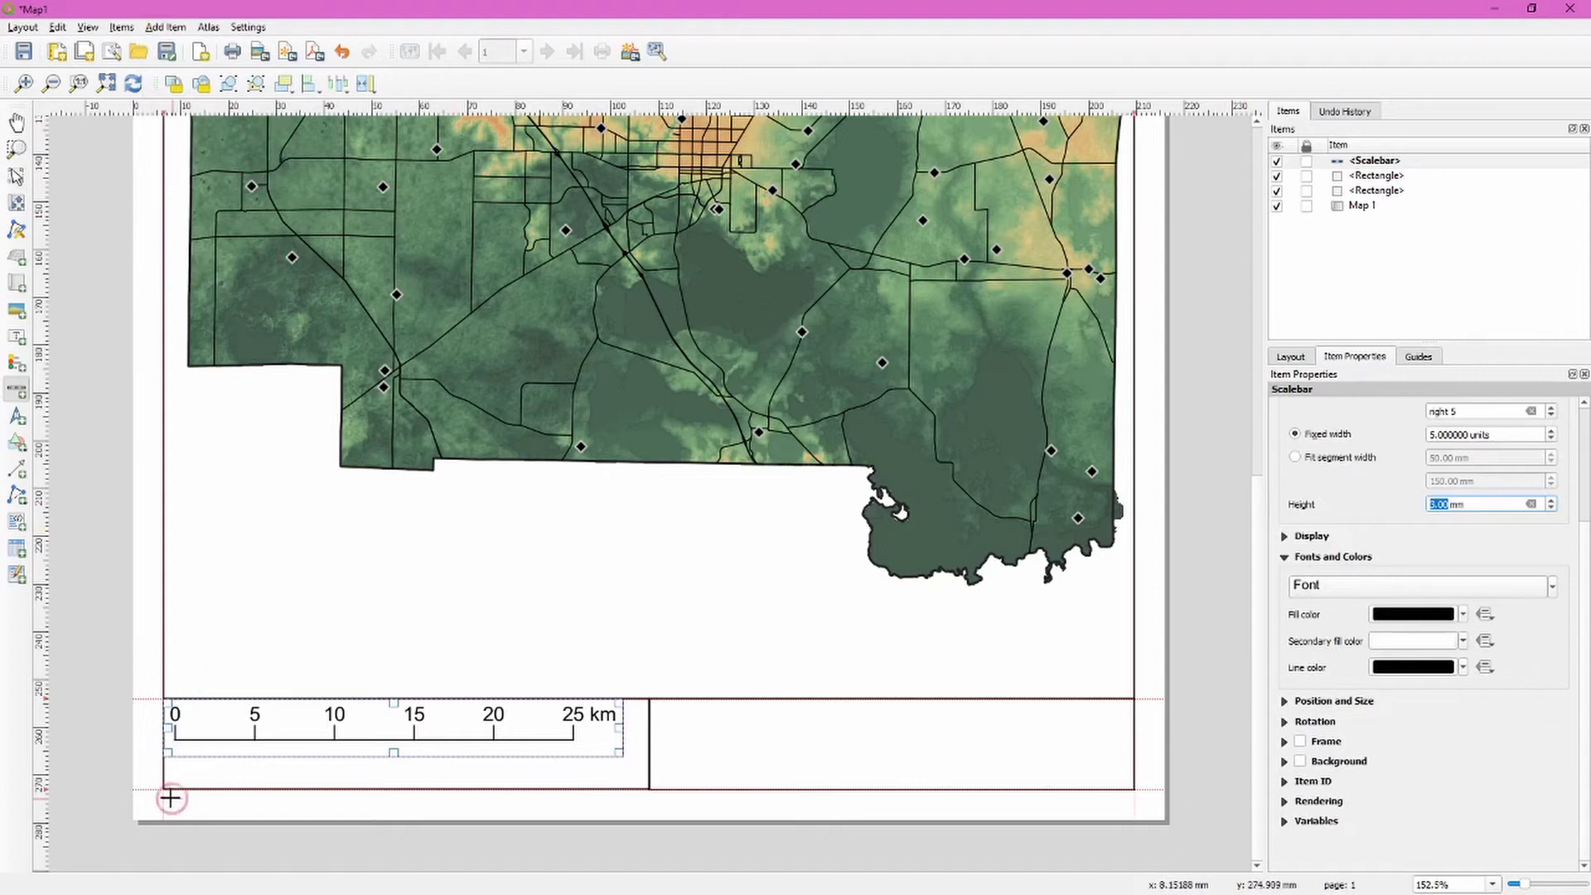
{"action": "left_click_drag", "start_coordinate": [166, 788], "coordinate": [647, 740]}
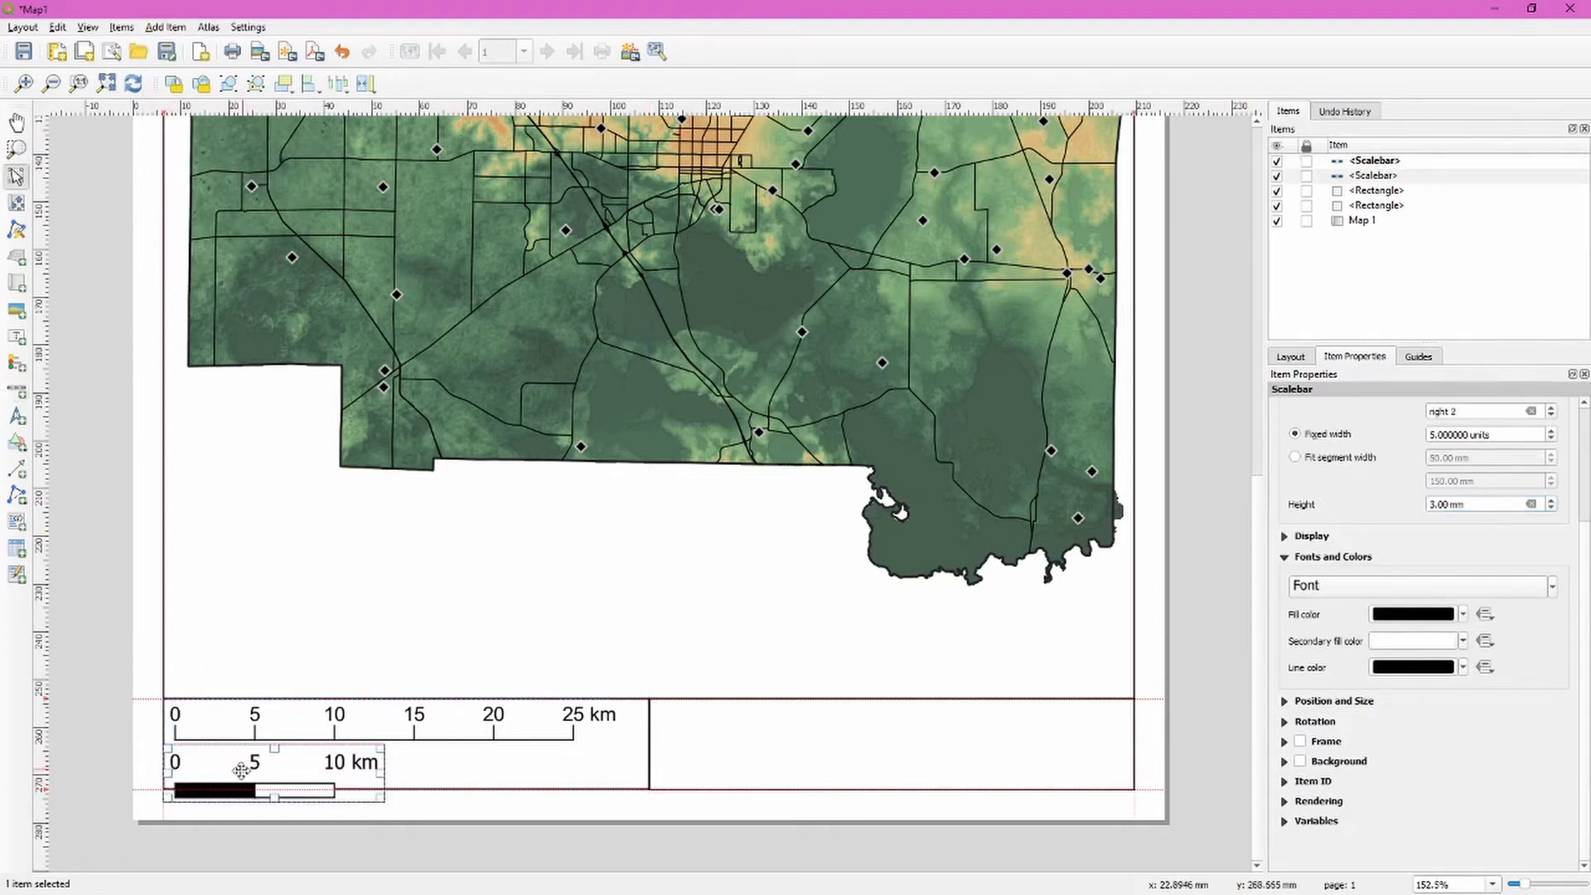
Step: Change the new scale bar's style to Line Ticks Down
{"action": "left_click", "coordinate": [1380, 162]}
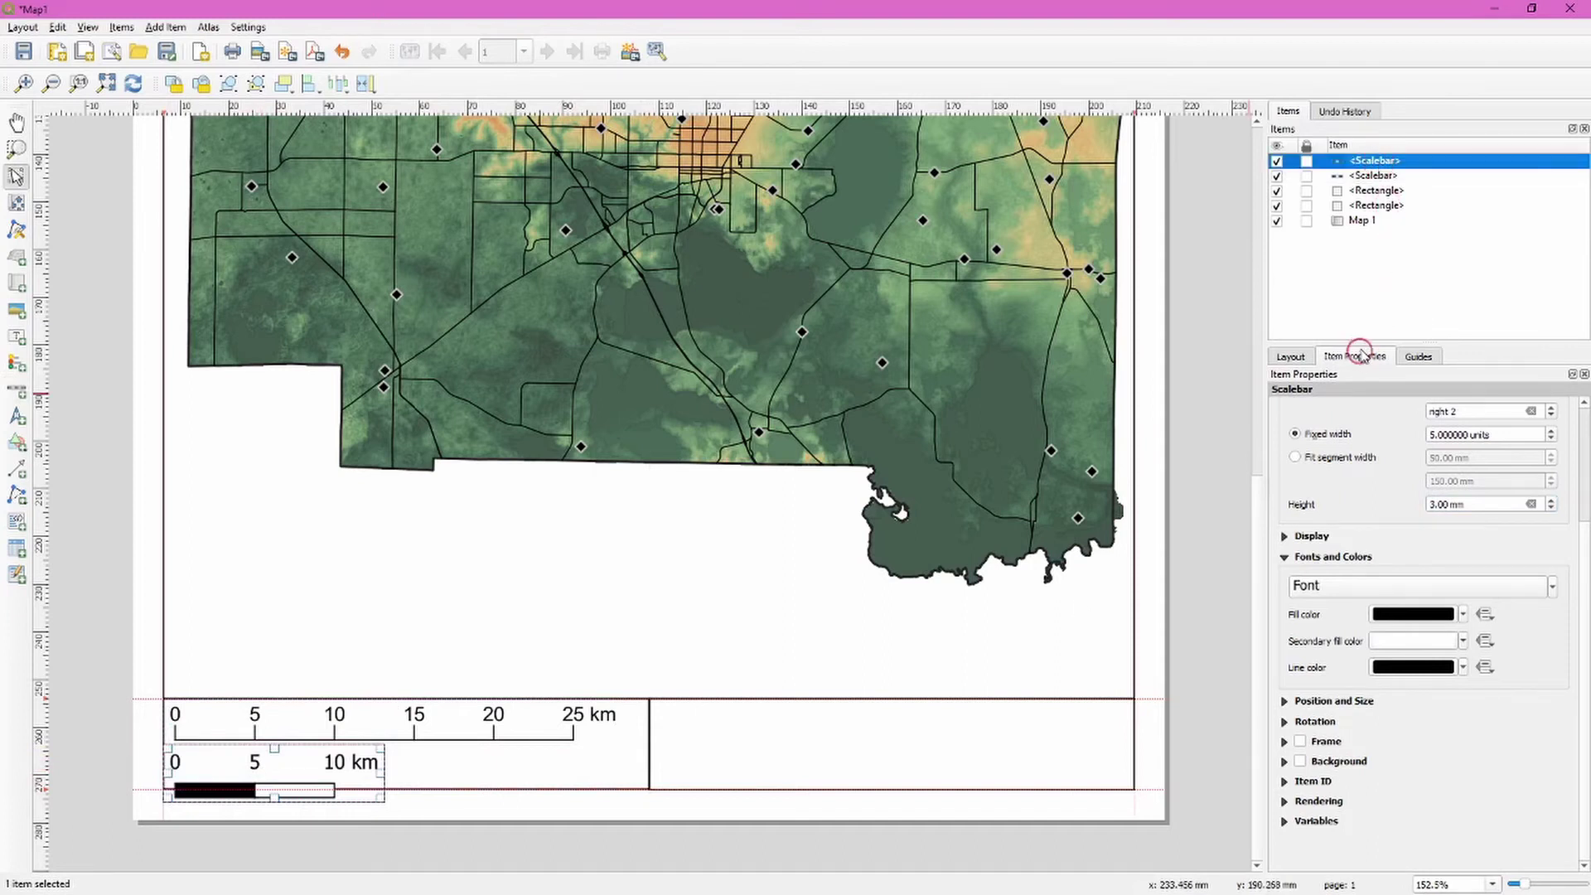
{"action": "scroll", "coordinate": [1557, 587], "scroll_direction": "up", "scroll_amount": 1}
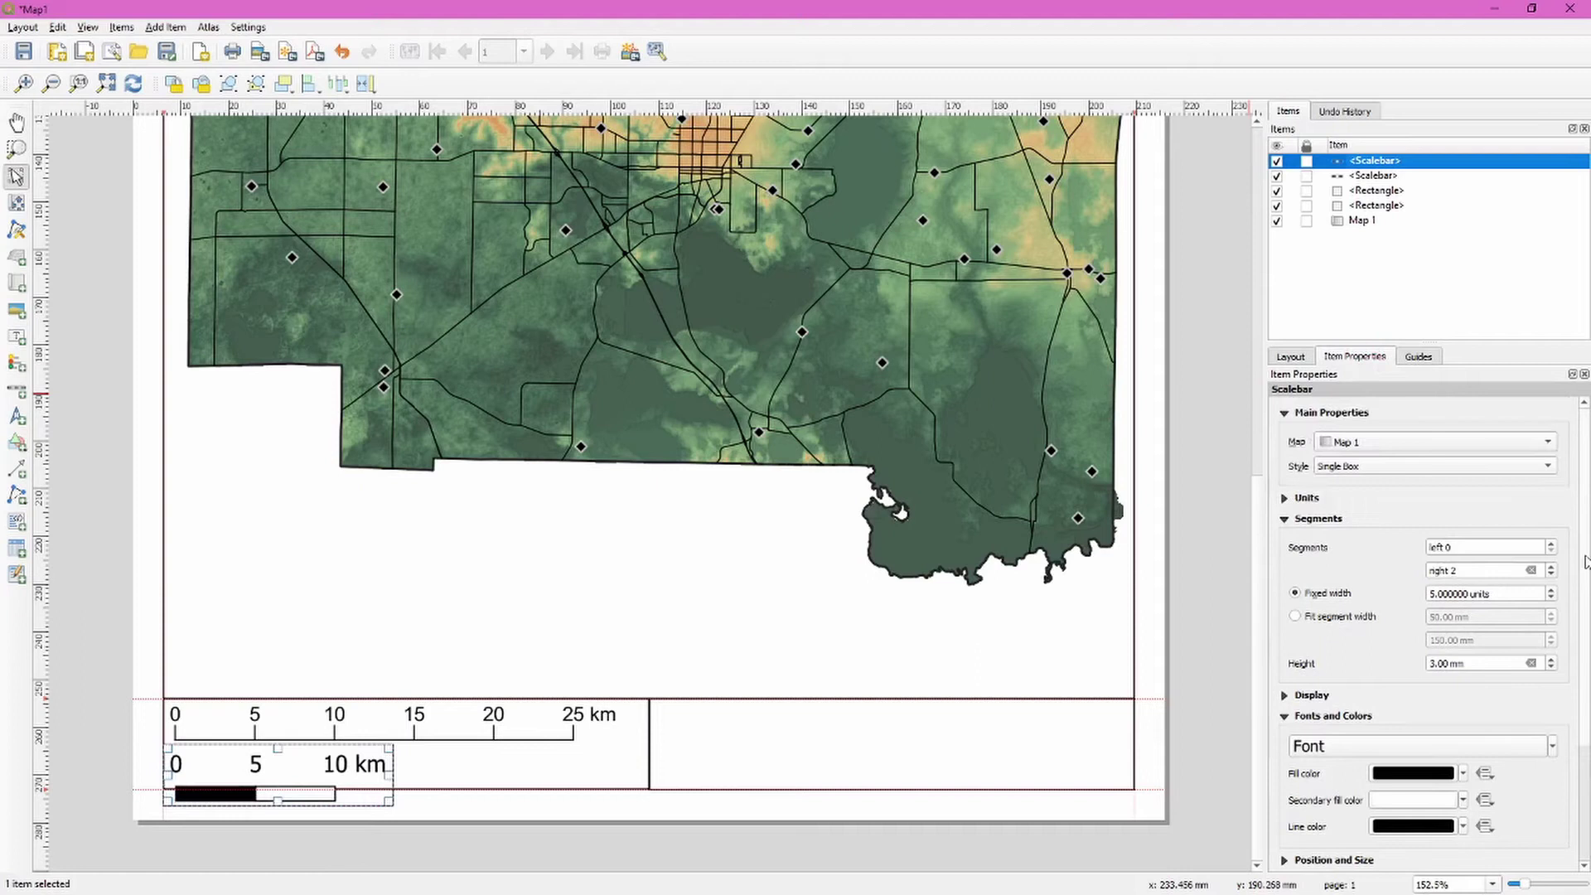
{"action": "left_click", "coordinate": [1346, 467]}
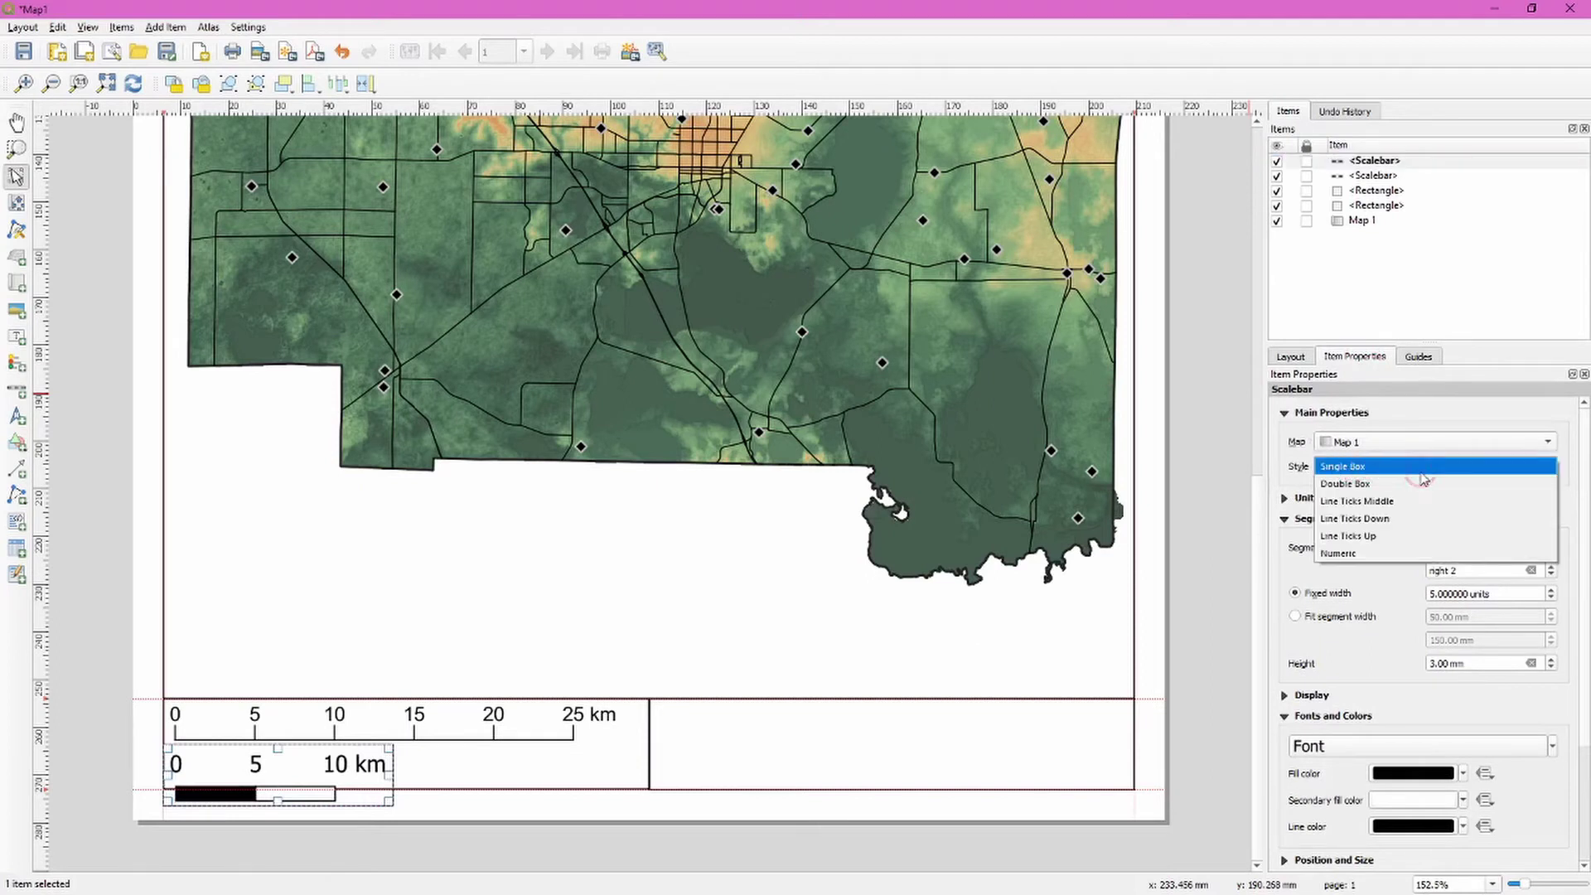
{"action": "left_click", "coordinate": [1419, 523]}
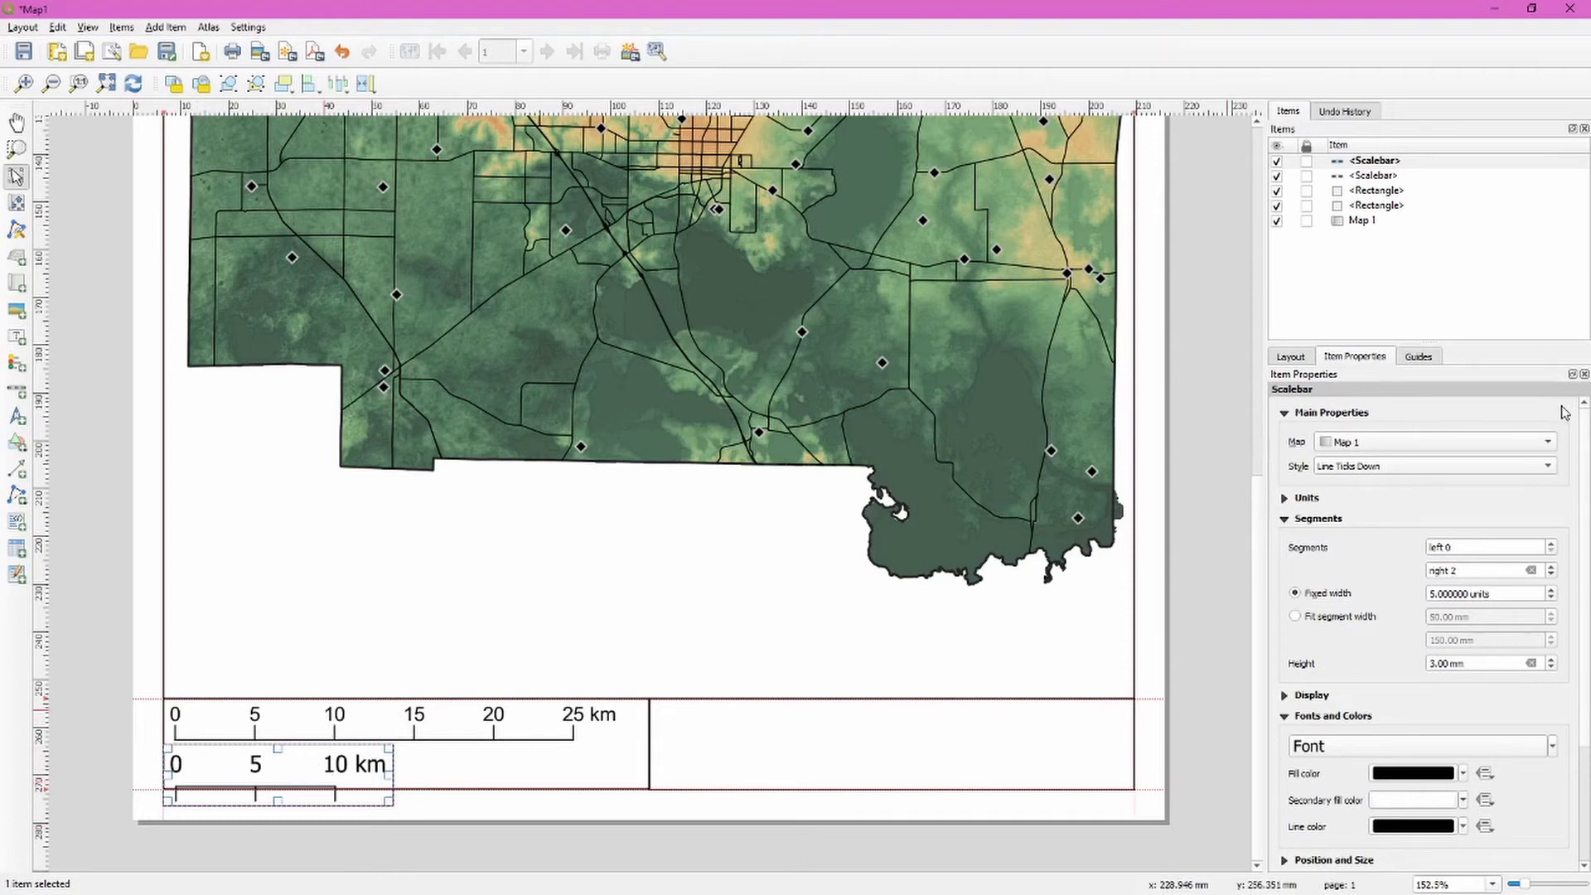
Step: Set the lower bar's vertical label placement to Below Segments and nudge it slightly upward
{"action": "scroll", "coordinate": [1285, 586], "scroll_direction": "down", "scroll_amount": 2}
{"action": "left_click", "coordinate": [1281, 581]}
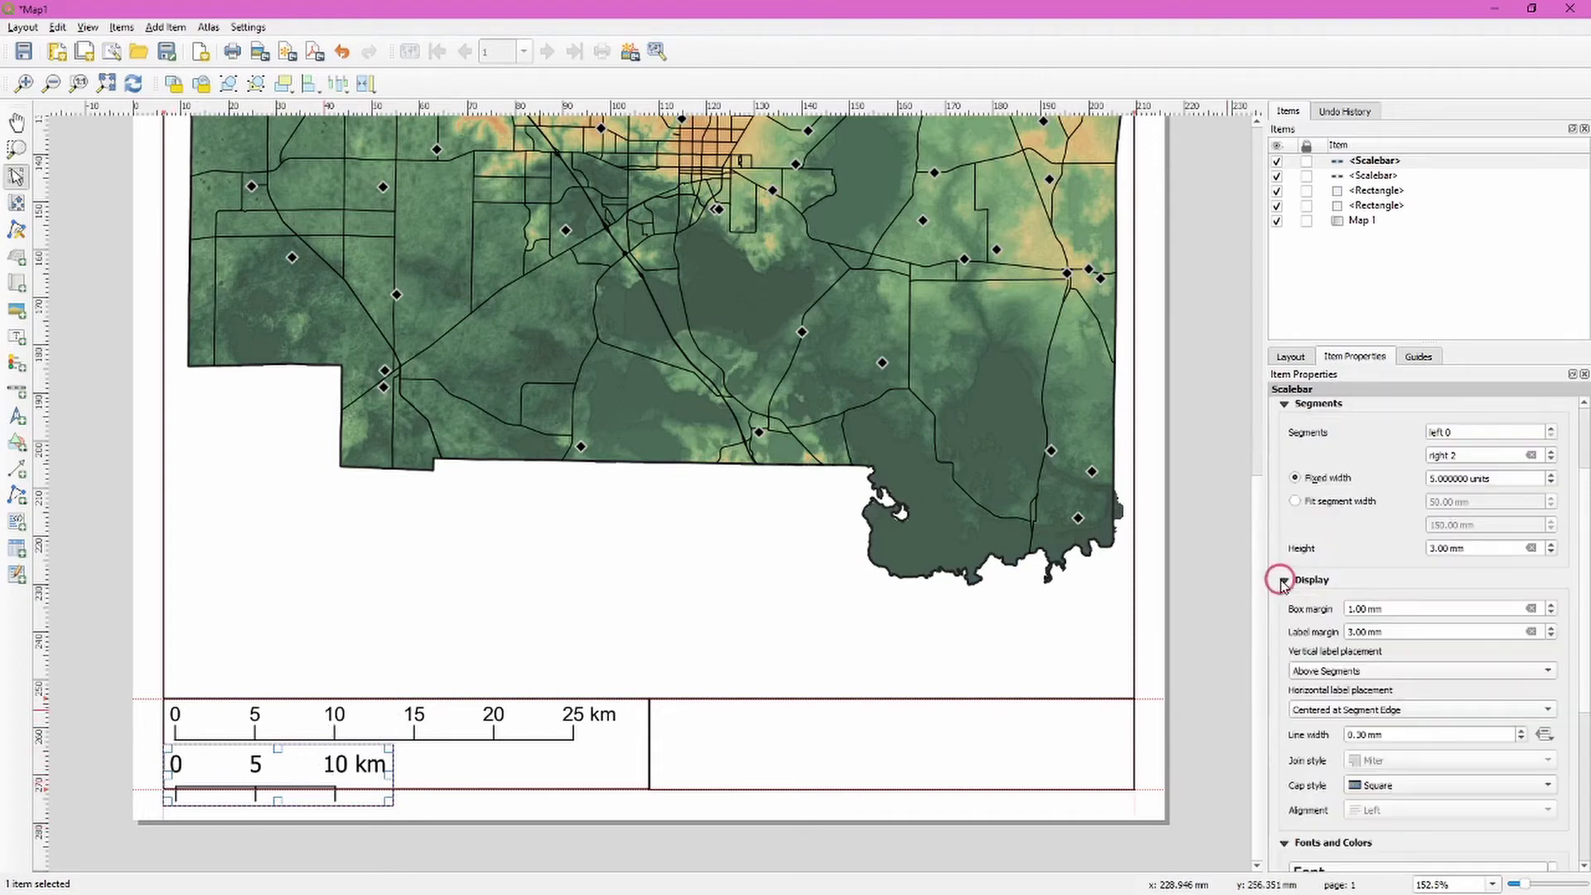
{"action": "left_click", "coordinate": [1358, 671]}
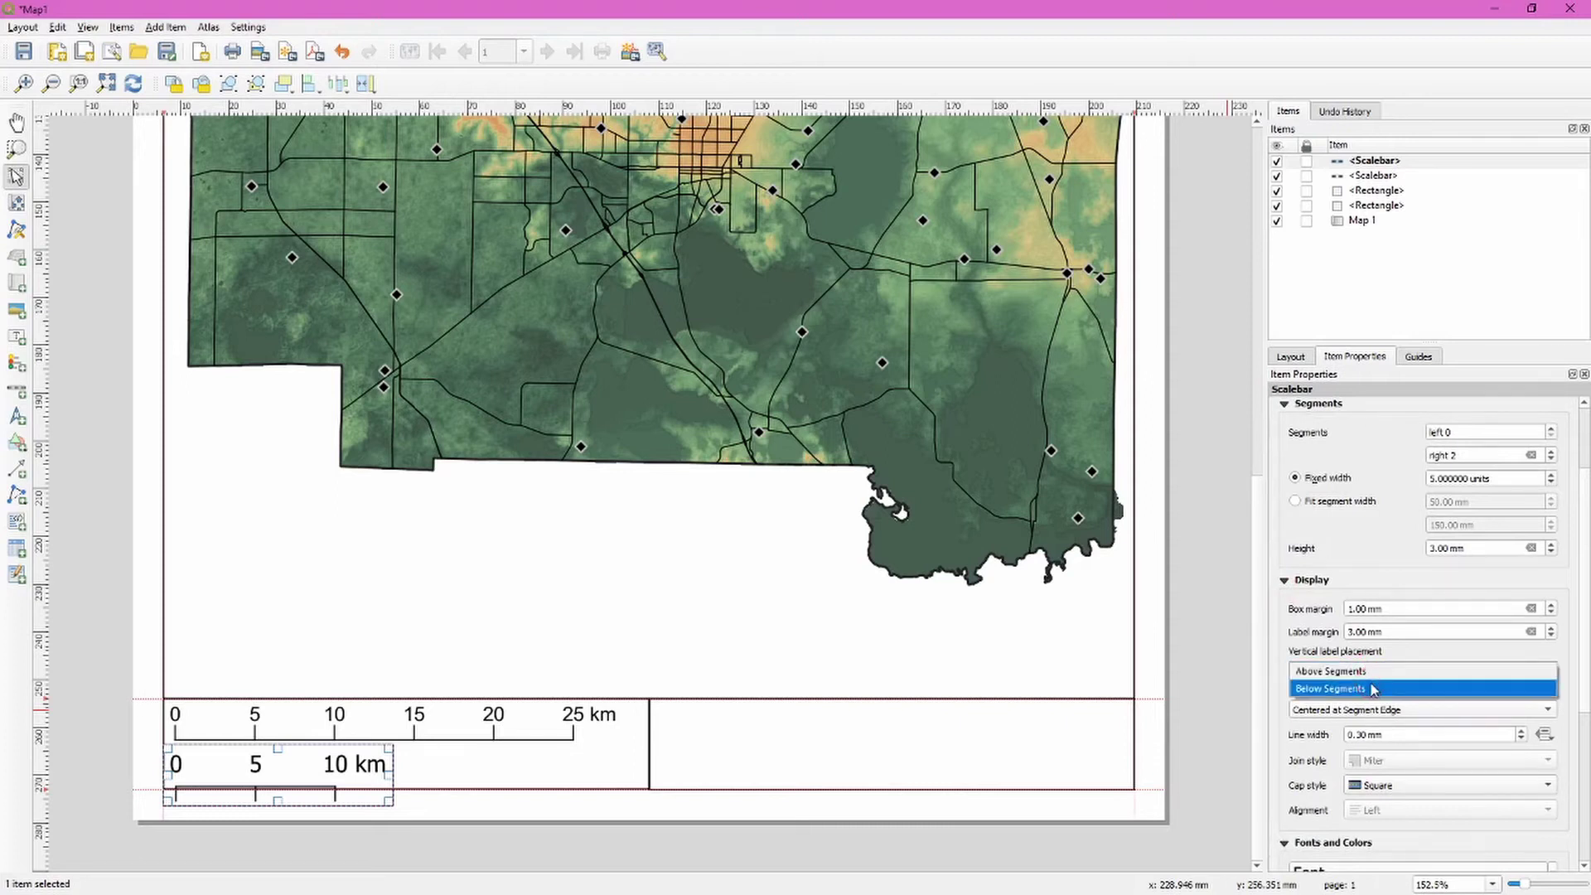
{"action": "left_click", "coordinate": [1371, 690]}
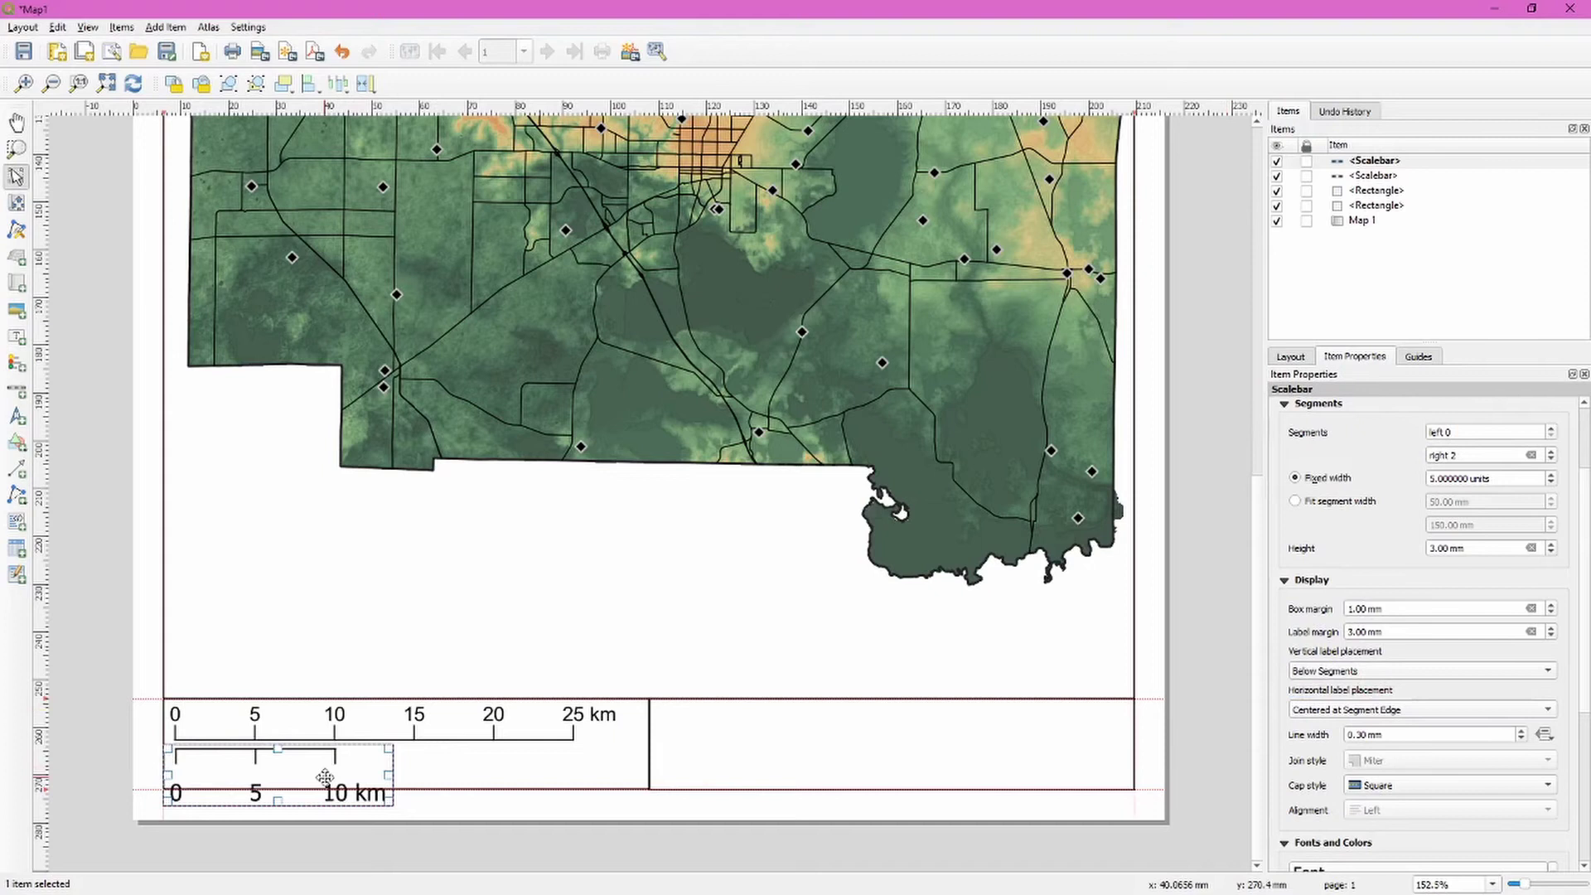
{"action": "left_click_drag", "start_coordinate": [324, 776], "coordinate": [324, 769]}
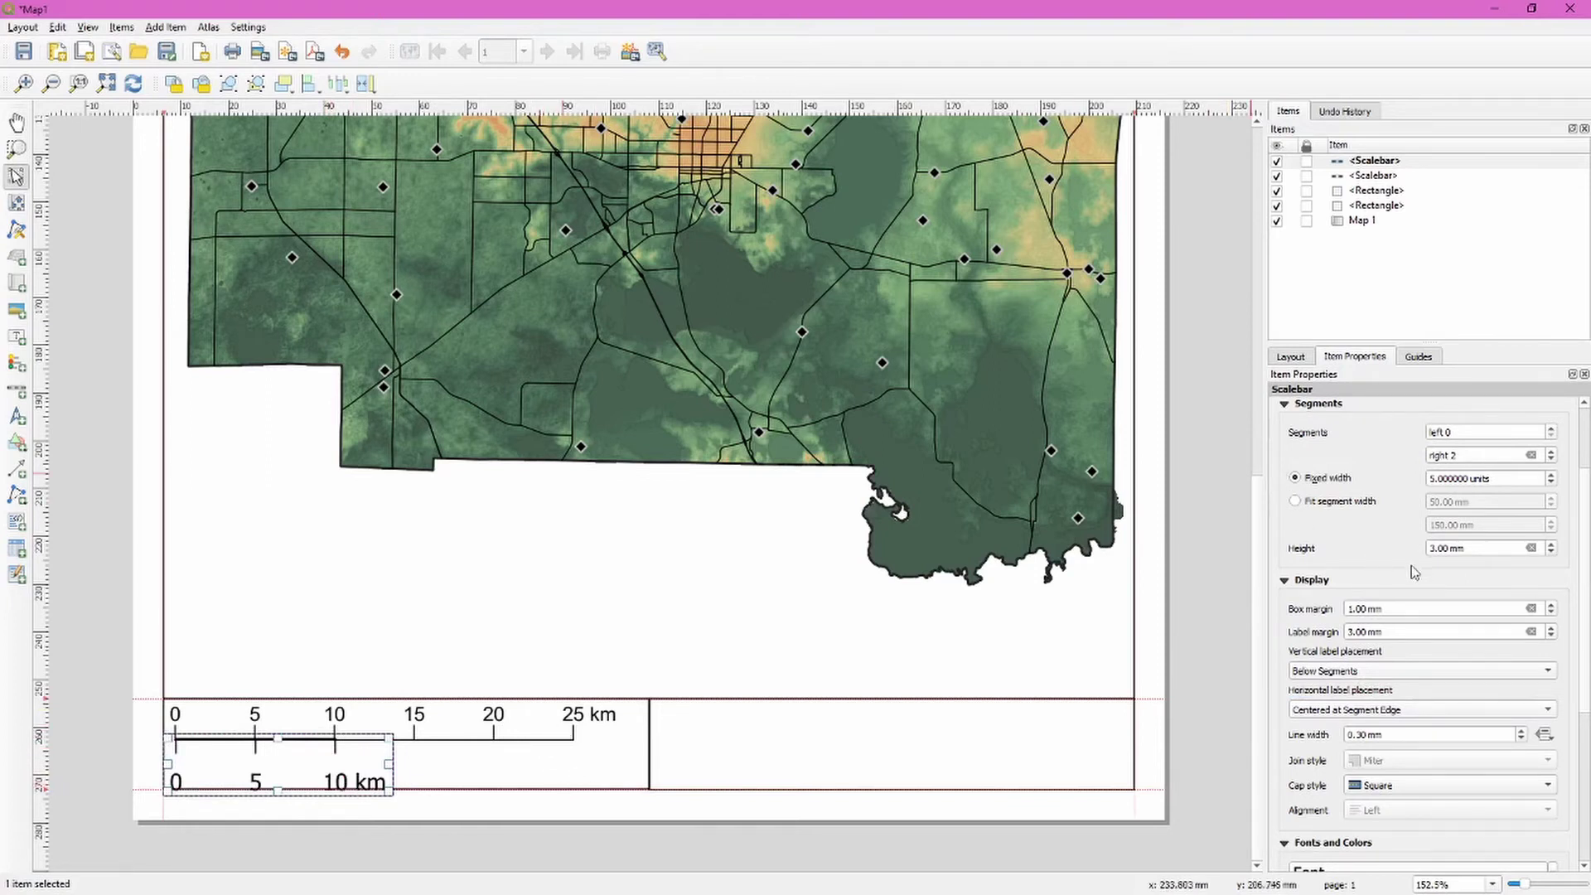
{"action": "scroll", "coordinate": [1585, 559], "scroll_direction": "up", "scroll_amount": 5}
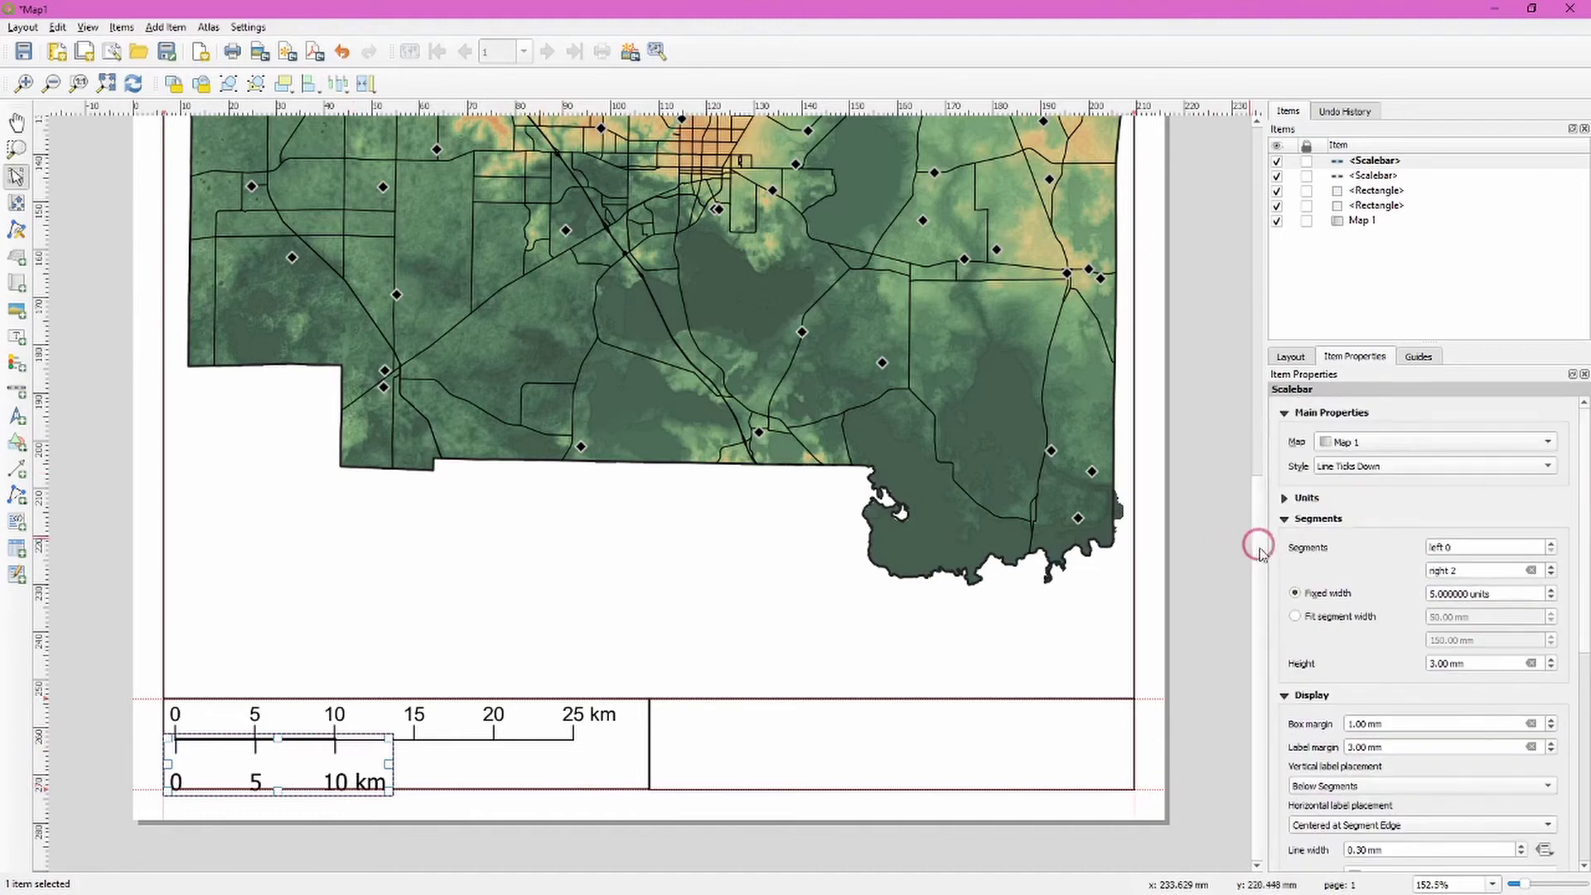
Step: Switch the lower scale bar to Miles with 4-mile fixed-width segments, four segments reaching 16 mi
{"action": "left_click", "coordinate": [1287, 499]}
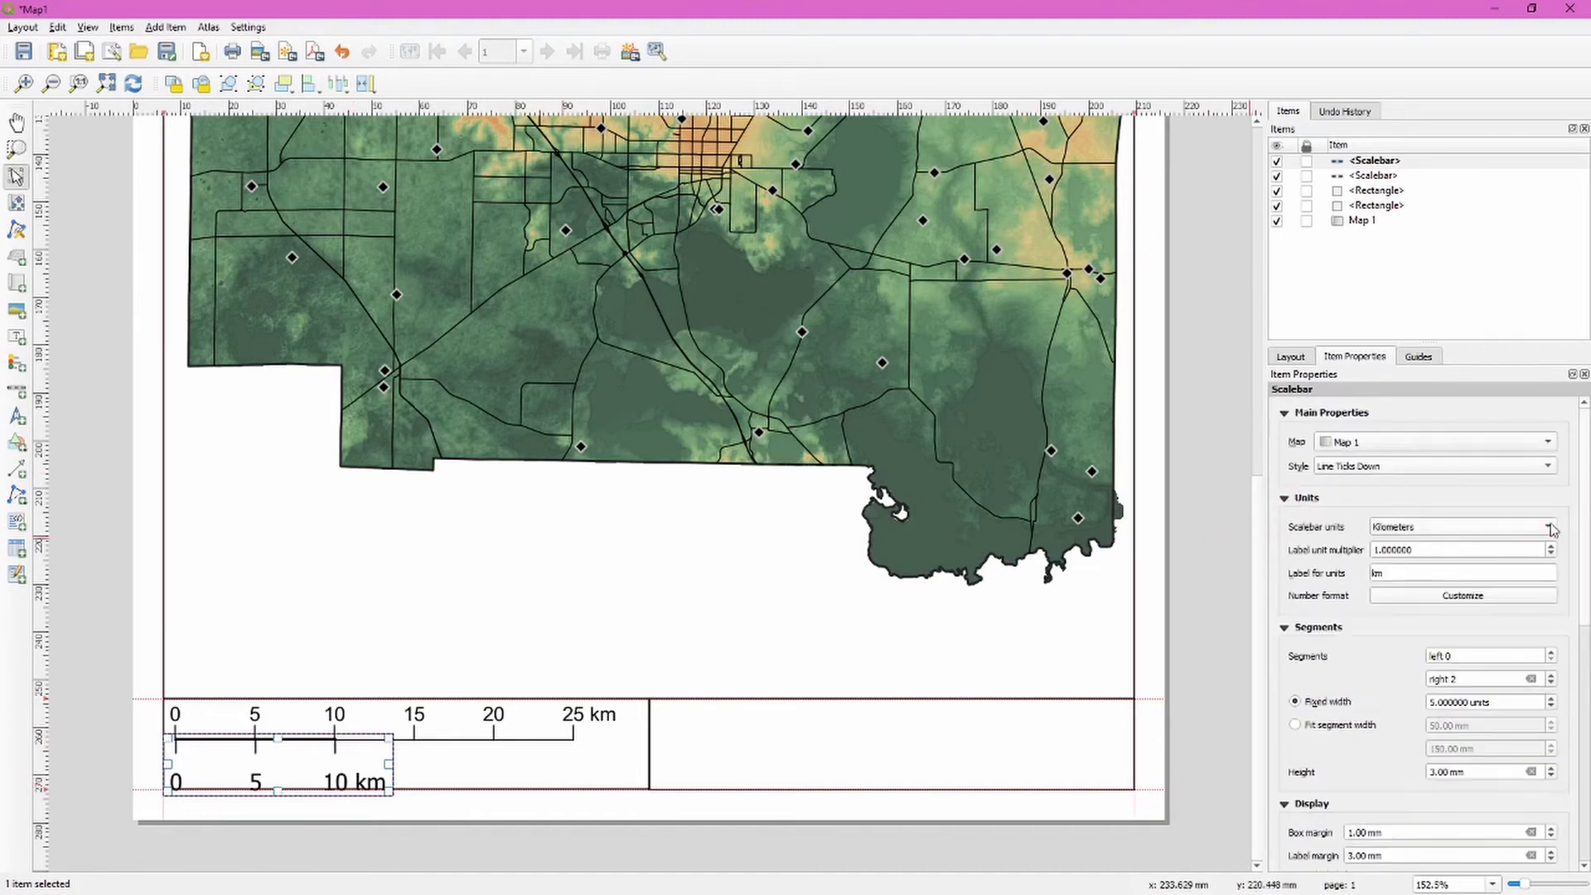
{"action": "left_click", "coordinate": [1546, 526]}
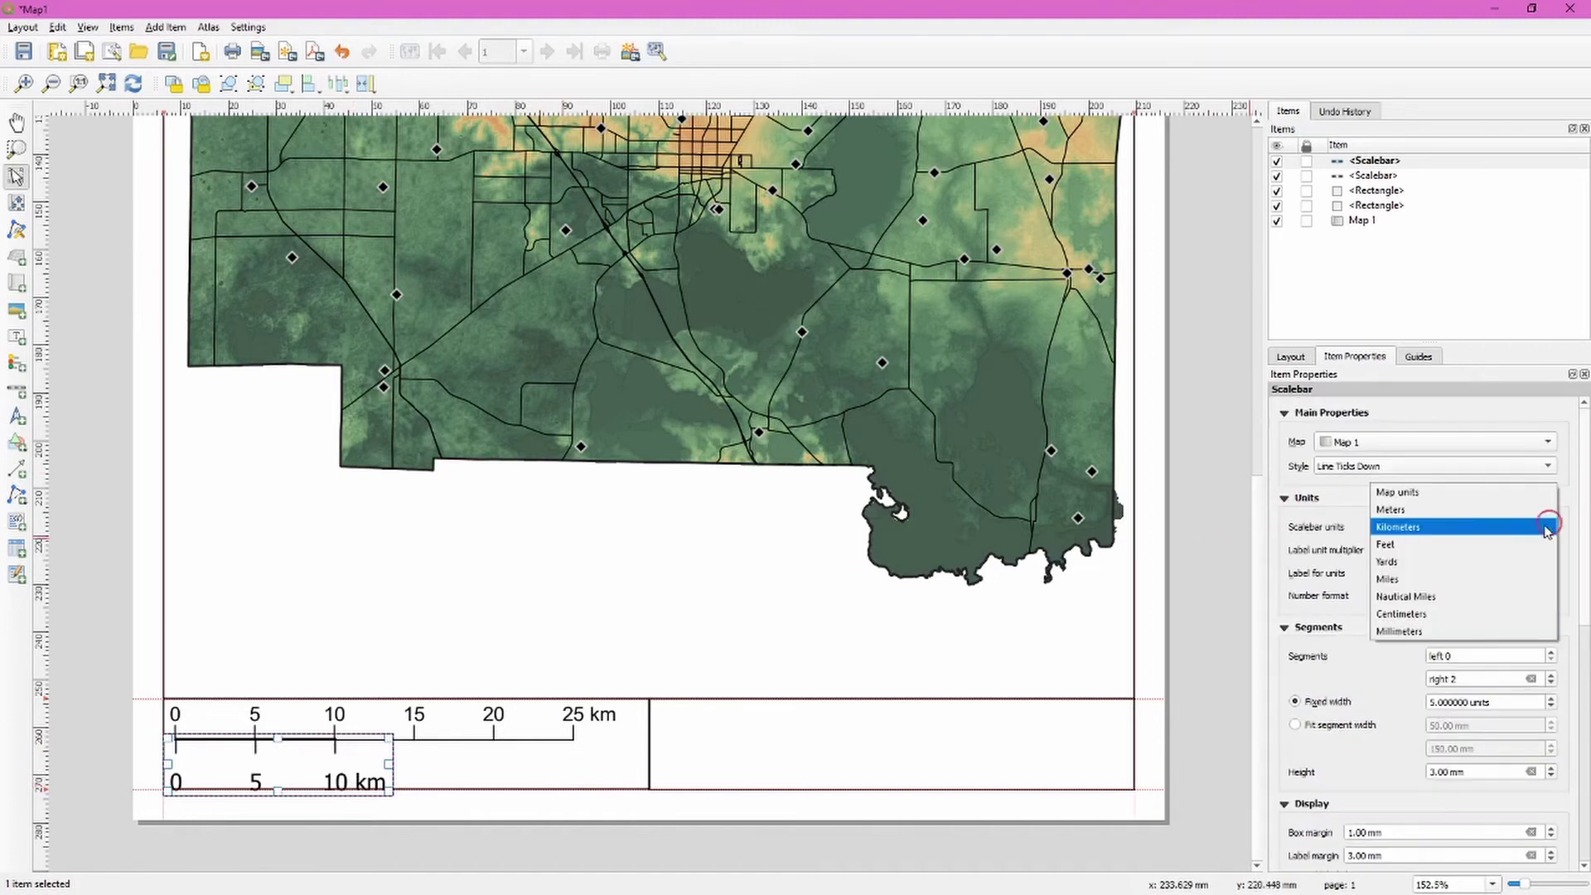
{"action": "left_click", "coordinate": [1421, 578]}
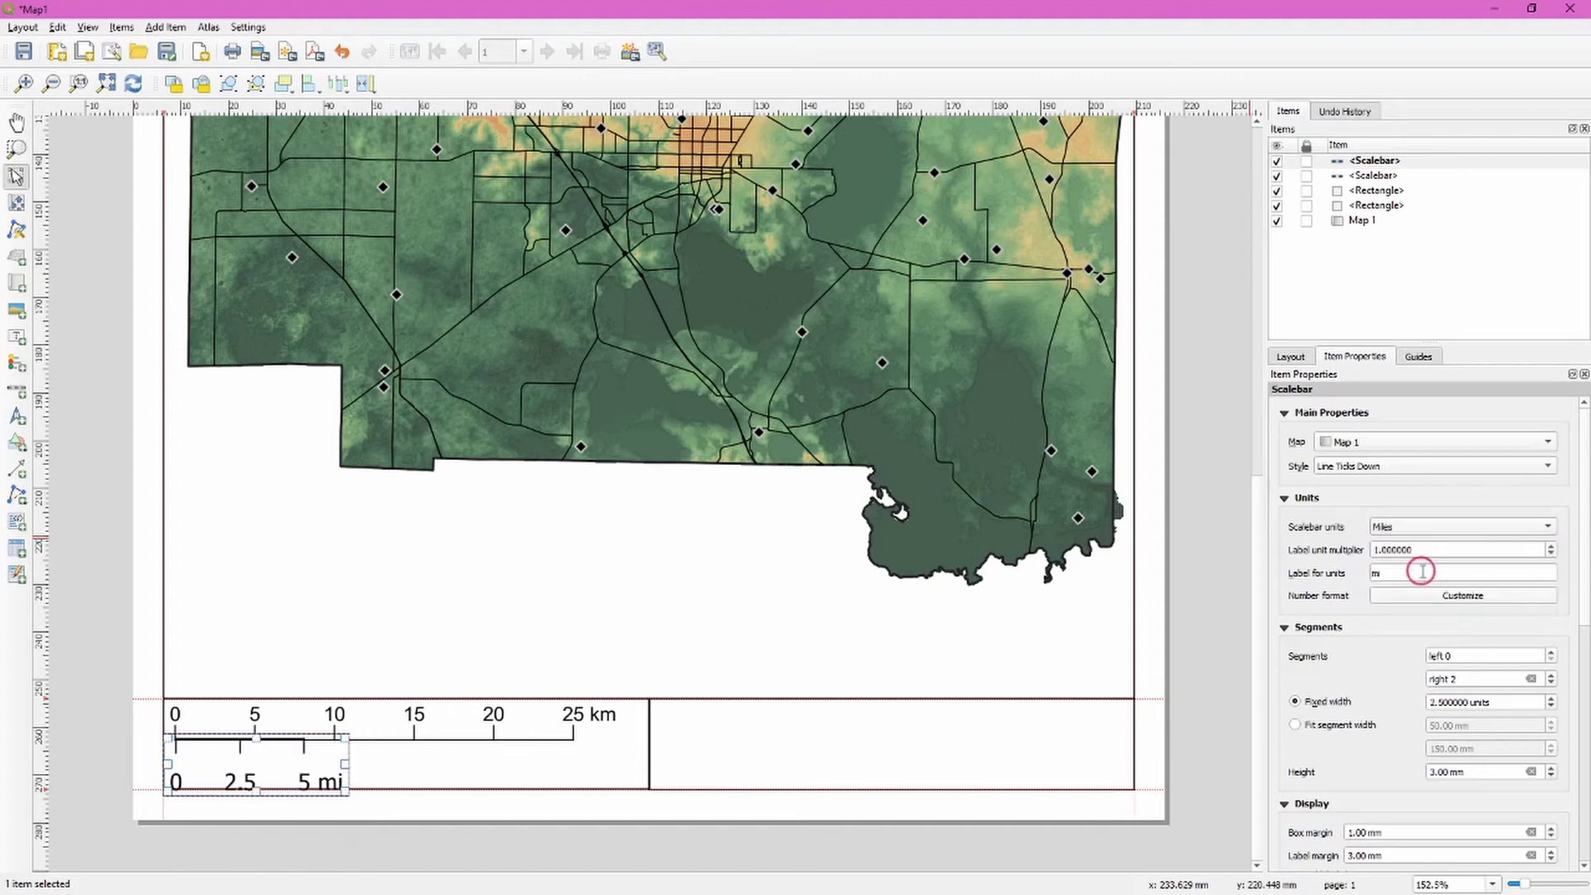
{"action": "left_click", "coordinate": [1284, 499]}
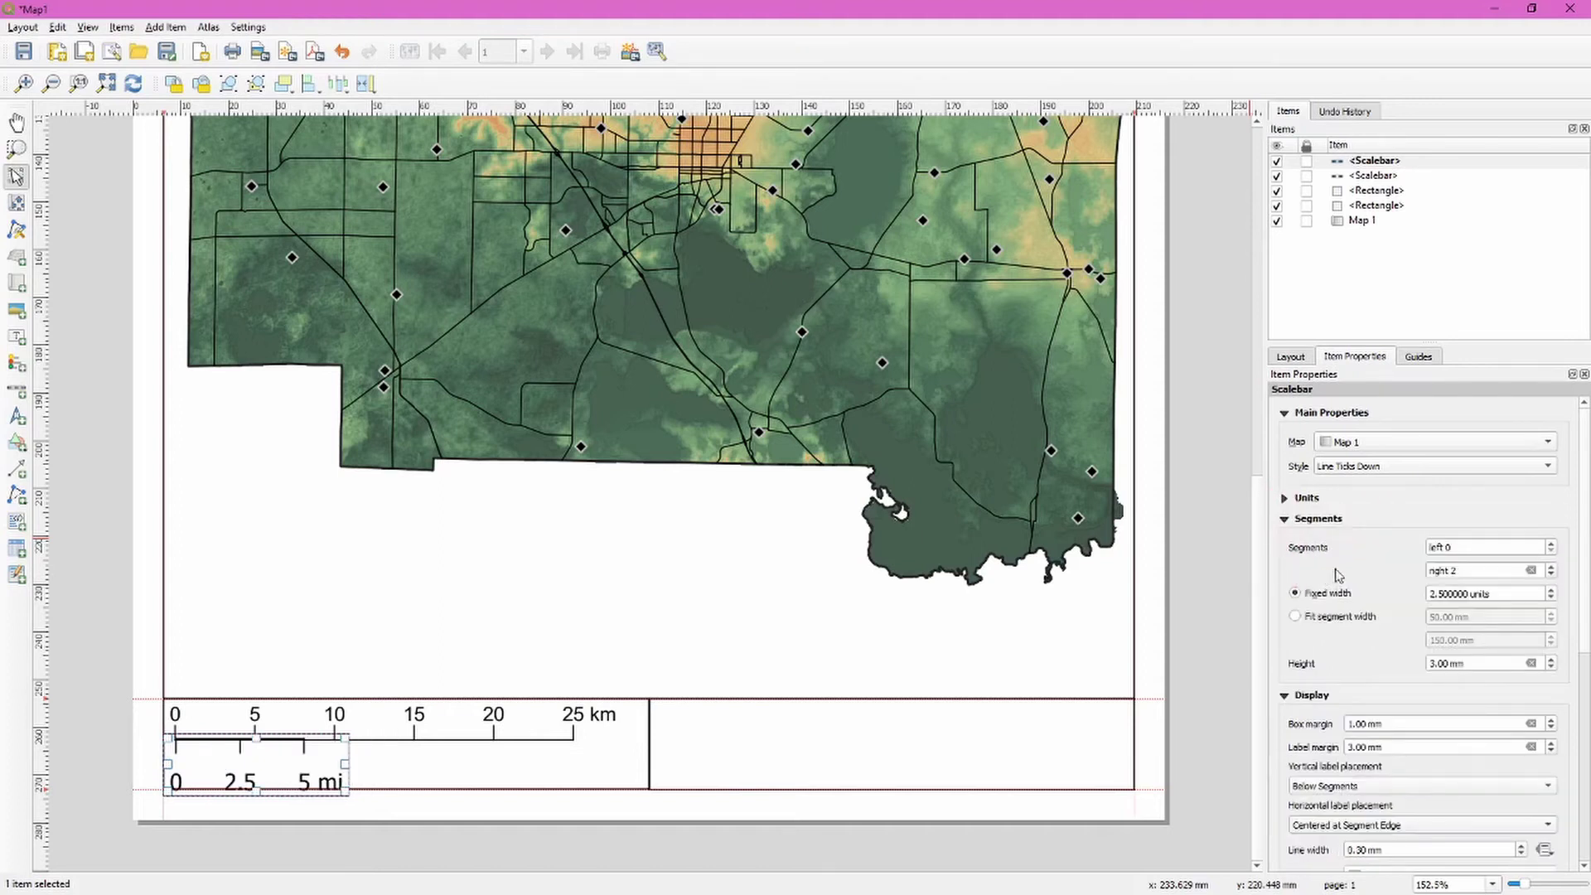
{"action": "left_click", "coordinate": [1550, 589]}
{"action": "left_click", "coordinate": [1551, 589]}
{"action": "left_click", "coordinate": [1451, 603]}
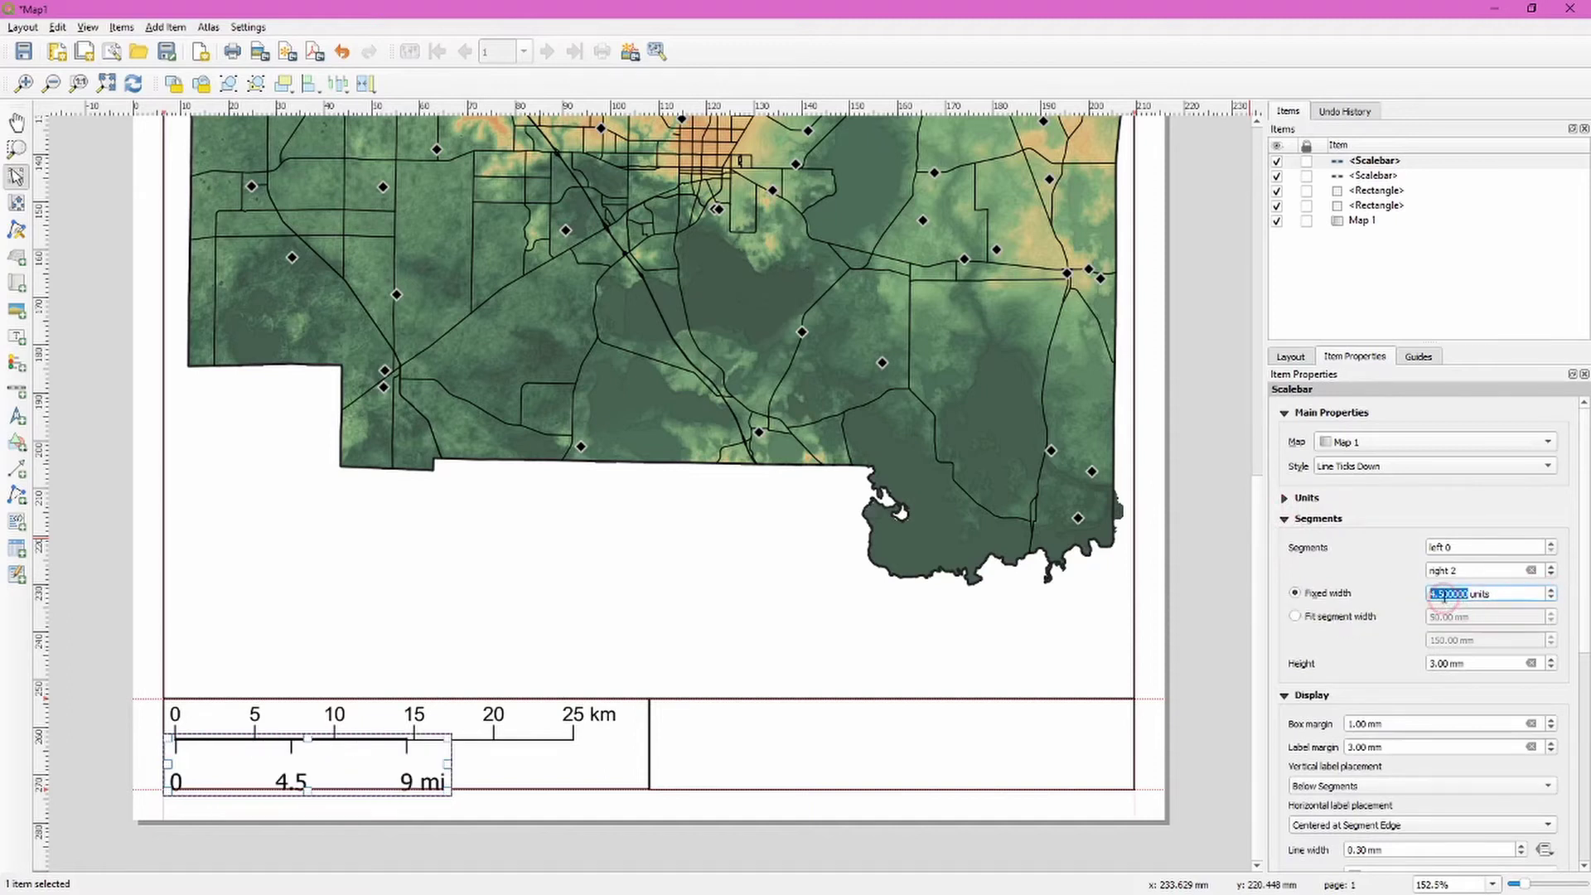
{"action": "key", "text": "BackSpace"}
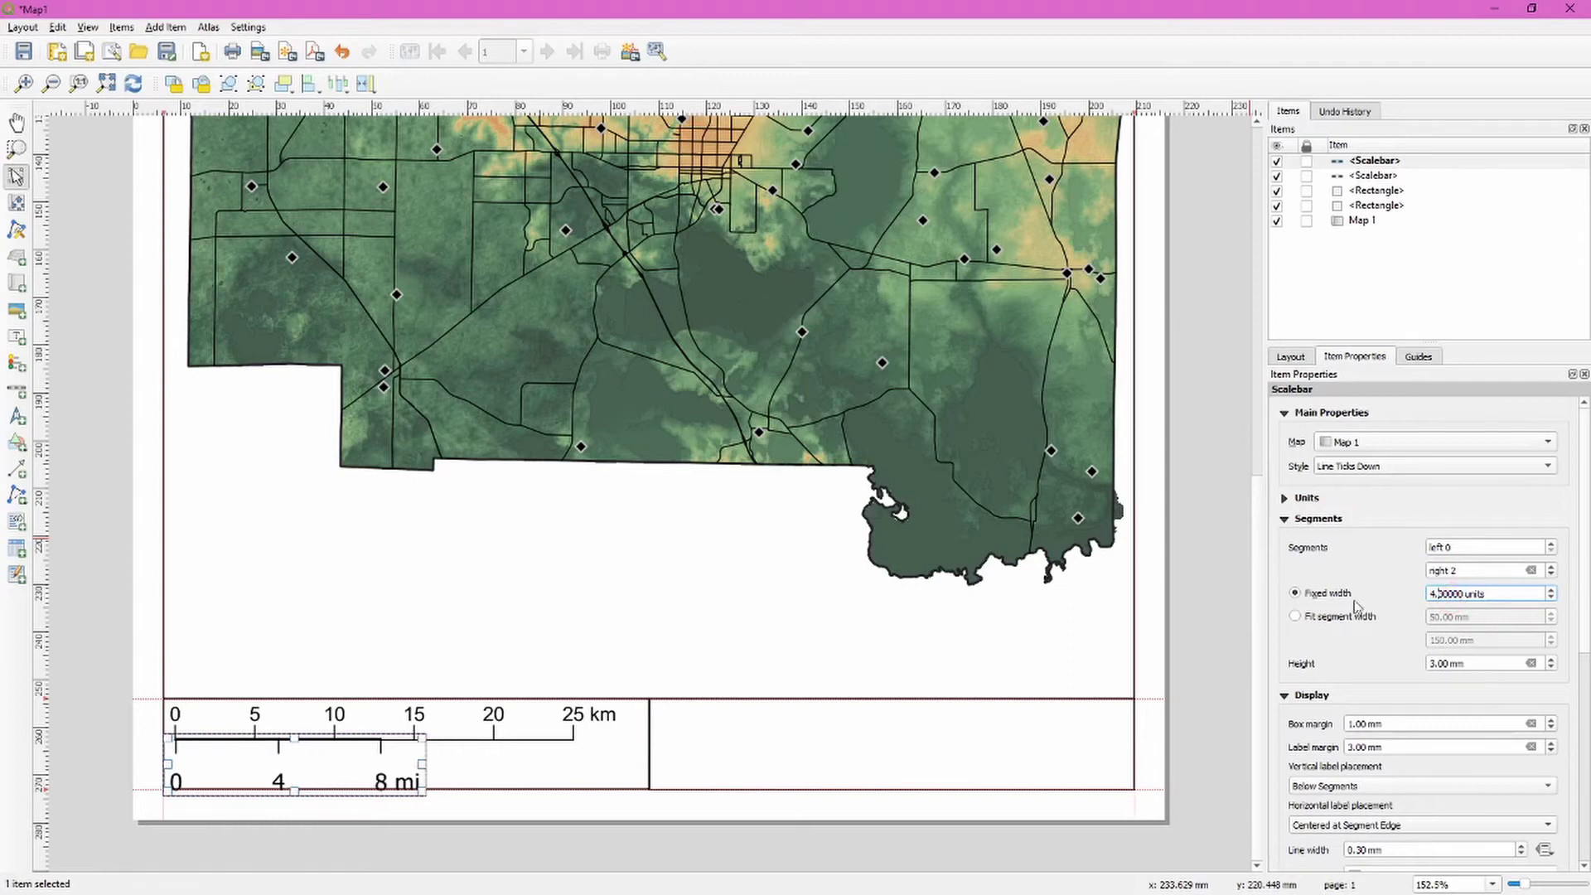
{"action": "left_click", "coordinate": [1549, 566]}
{"action": "left_click", "coordinate": [1549, 566]}
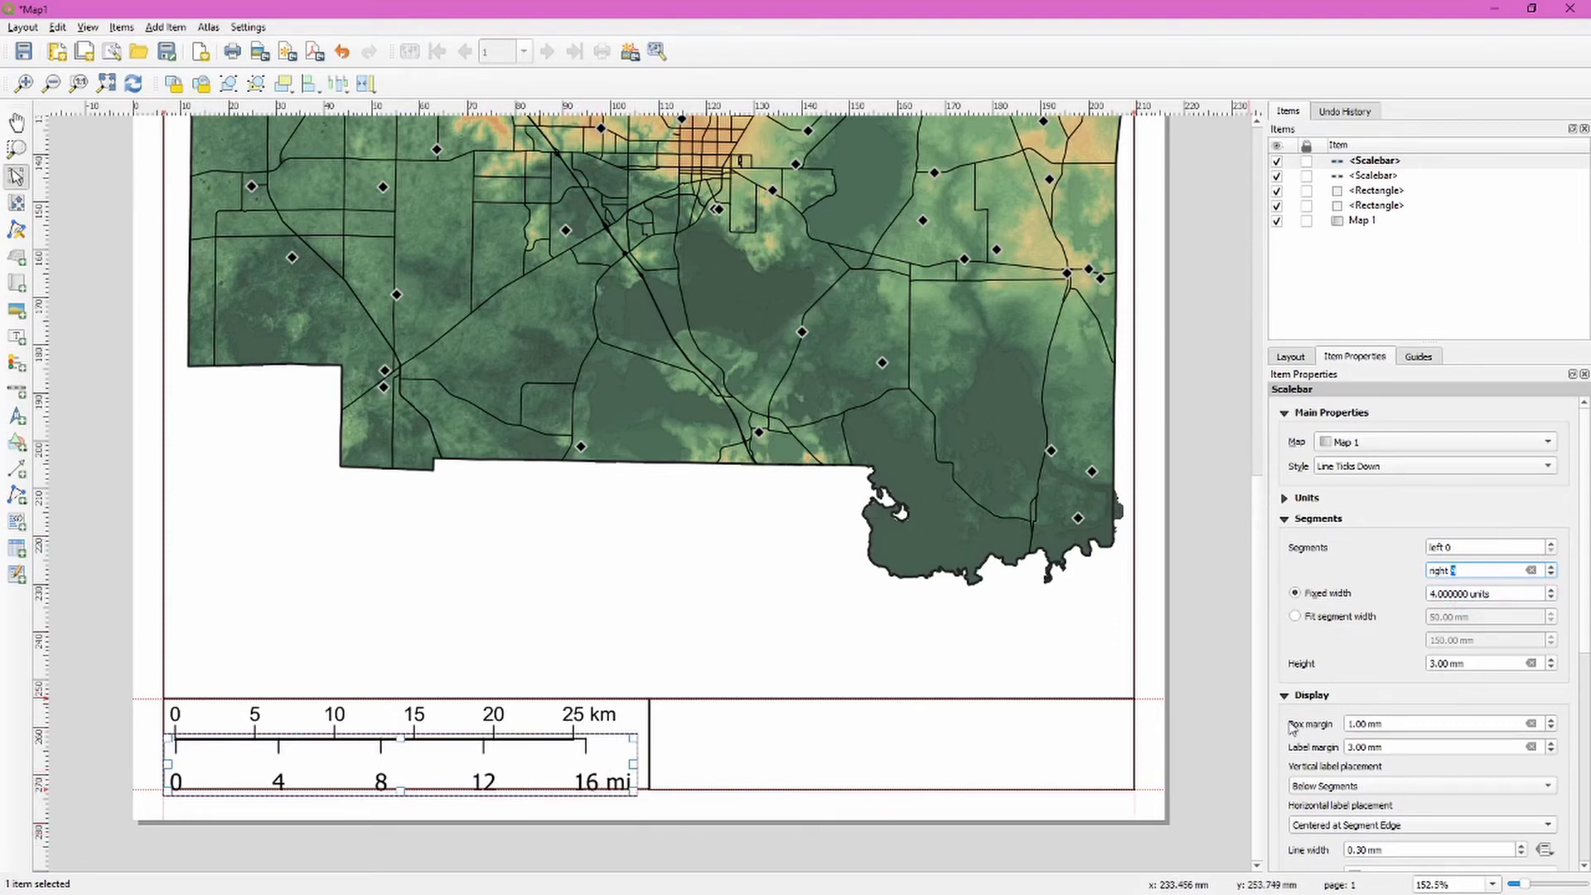
Step: Reduce the miles scale bar's label margin to 2 mm
{"action": "scroll", "coordinate": [1287, 730], "scroll_direction": "down", "scroll_amount": 1}
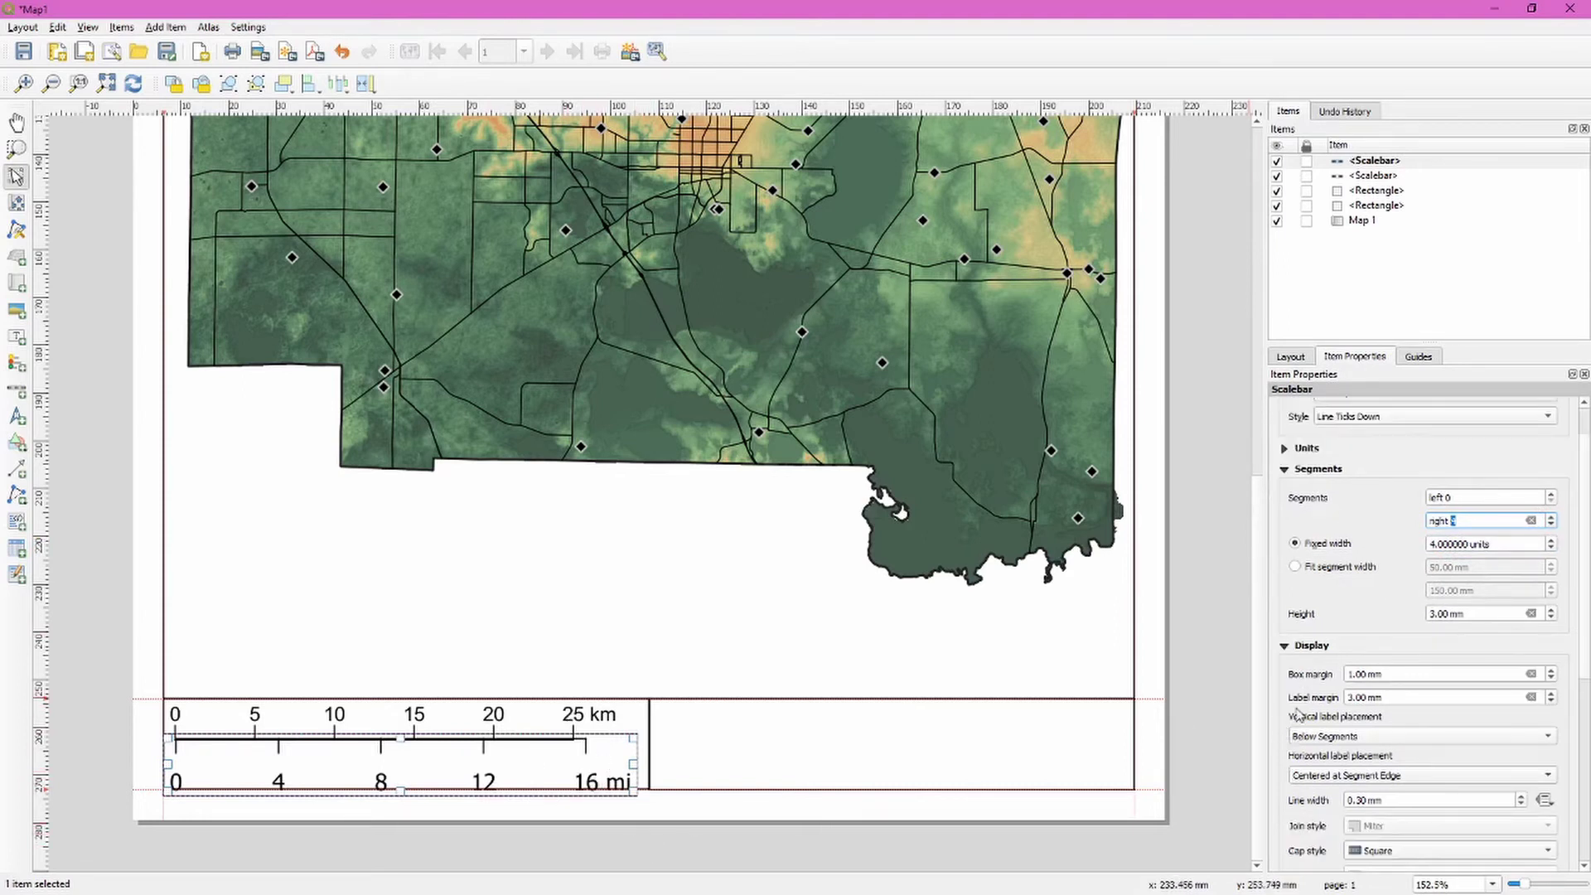
{"action": "left_click", "coordinate": [1551, 701]}
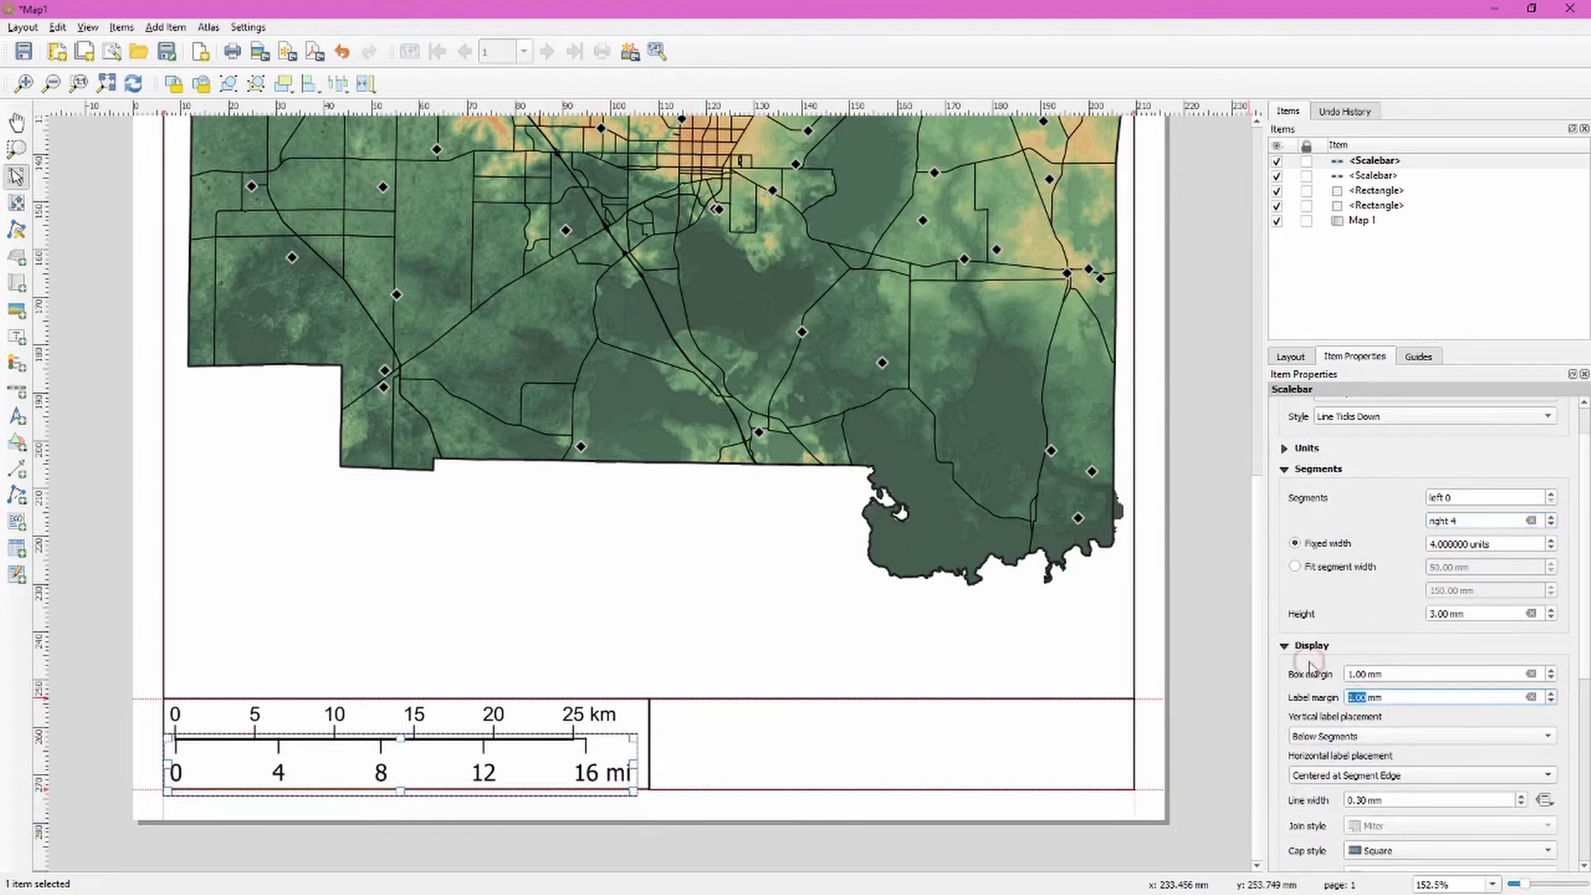
{"action": "left_click", "coordinate": [1284, 645]}
Step: Set the miles scale bar's label font to Helvetica
{"action": "left_click", "coordinate": [1397, 700]}
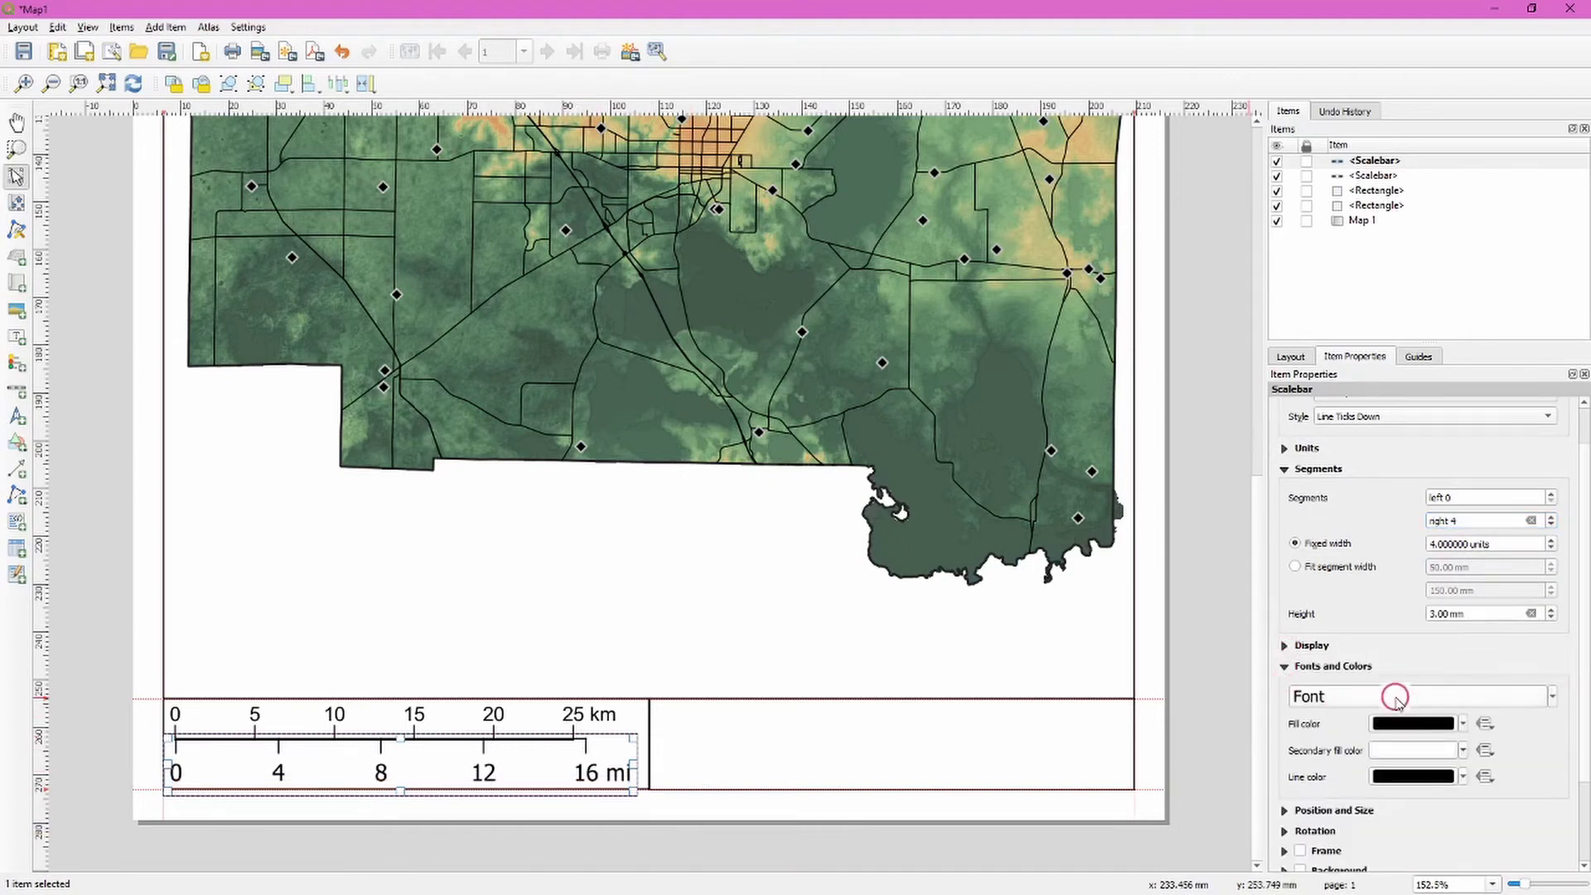
{"action": "left_click", "coordinate": [1365, 501]}
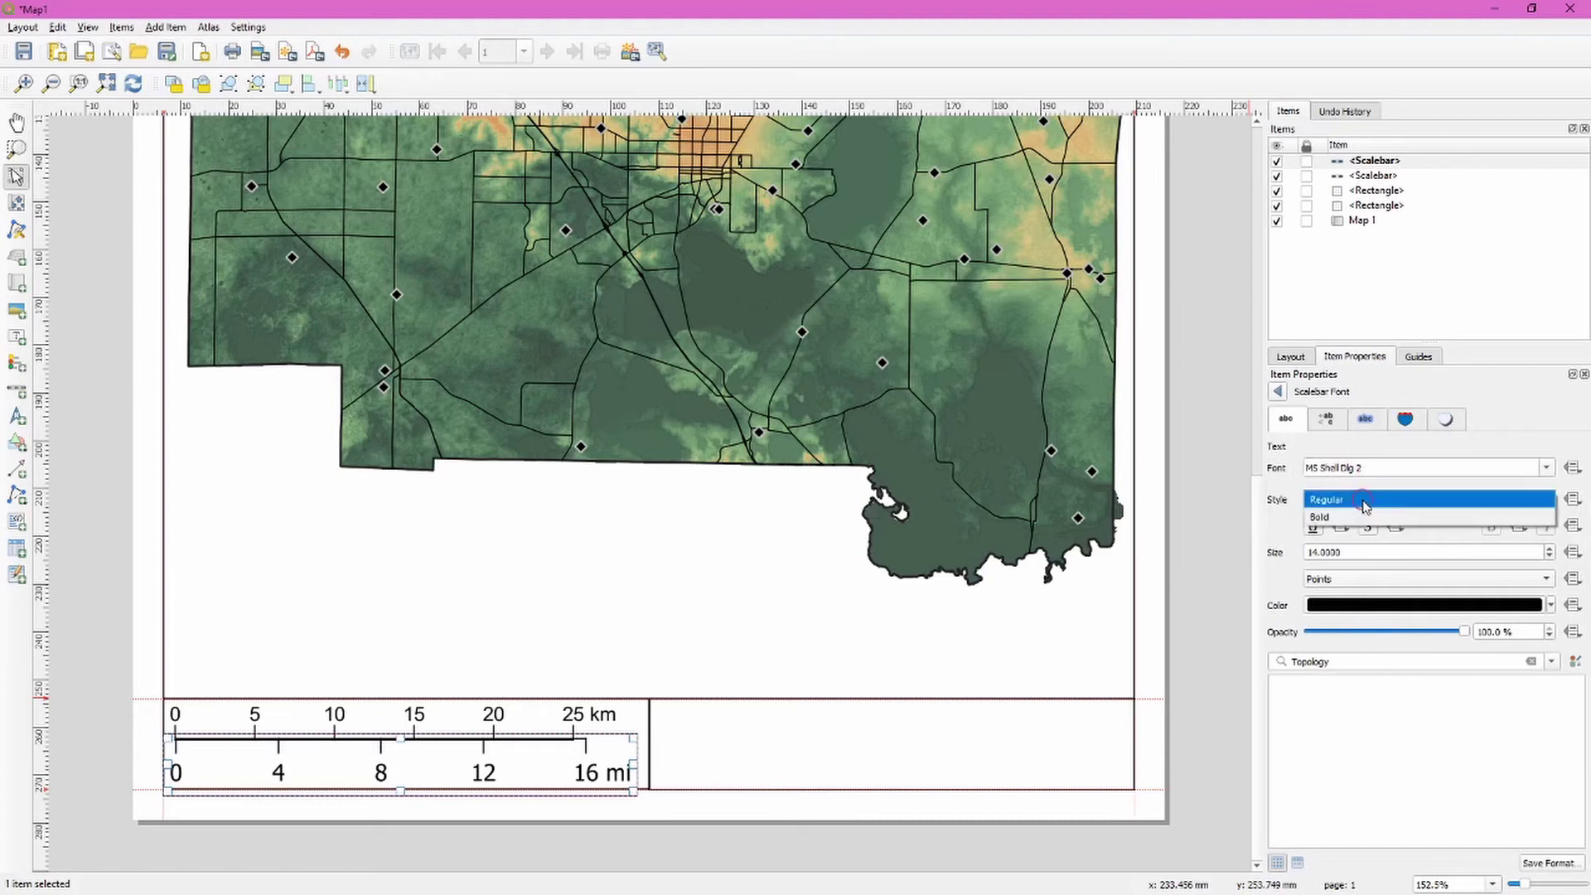
{"action": "left_click", "coordinate": [1363, 467]}
{"action": "left_click", "coordinate": [1517, 471]}
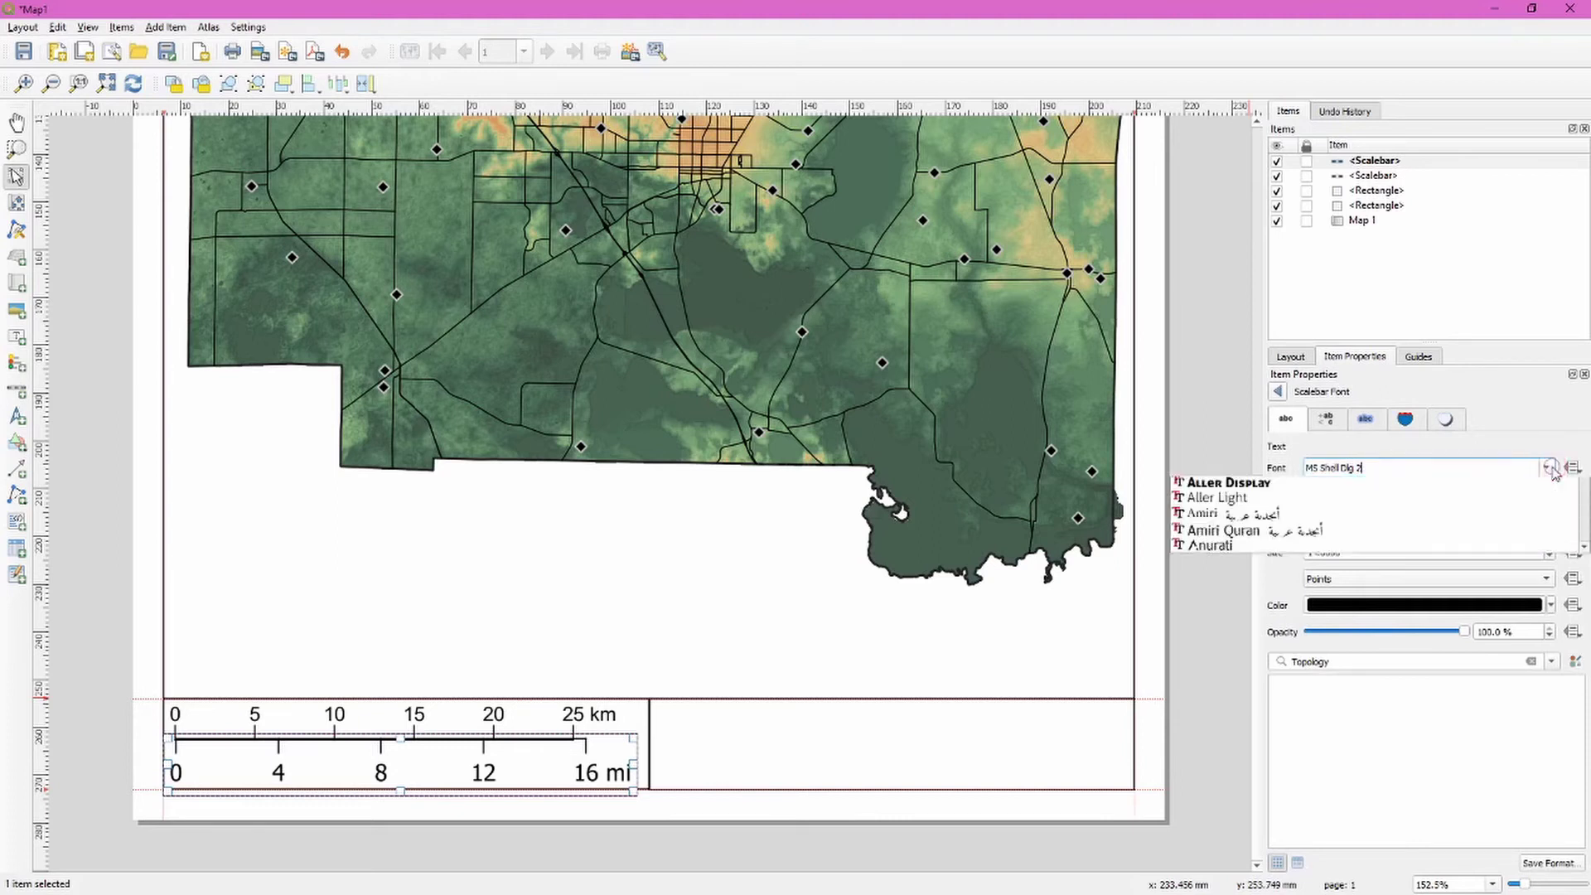
{"action": "type", "text": "Helvetica"}
{"action": "key", "text": "Return"}
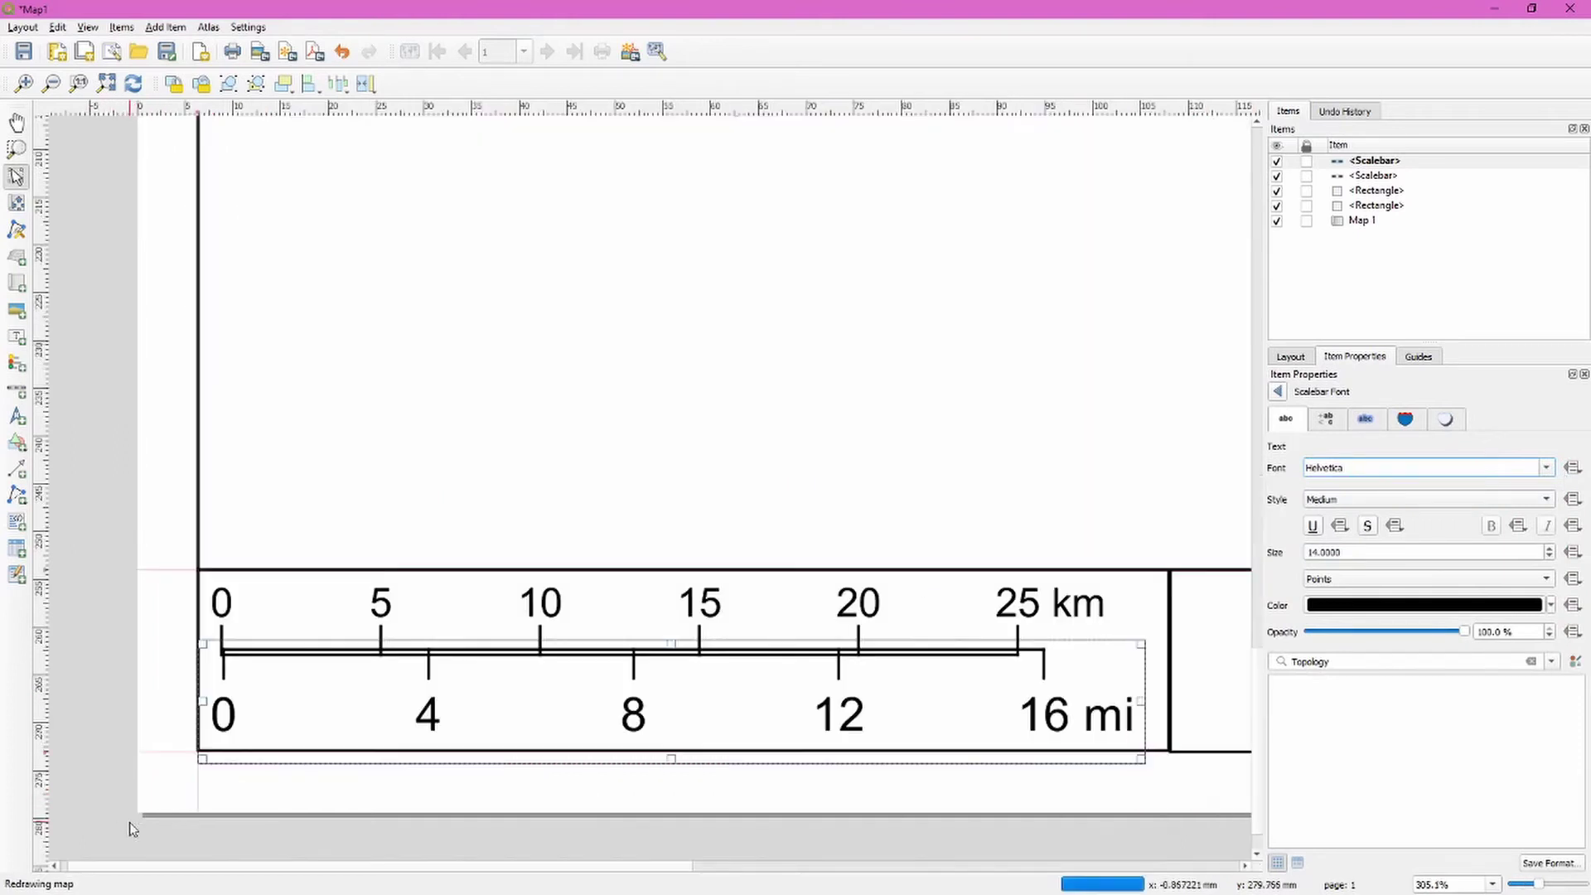
{"action": "scroll", "coordinate": [129, 822], "scroll_direction": "up", "scroll_amount": 1}
Step: Nudge the miles bar down and the kilometre bar slightly right
{"action": "left_click_drag", "start_coordinate": [427, 682], "coordinate": [434, 694]}
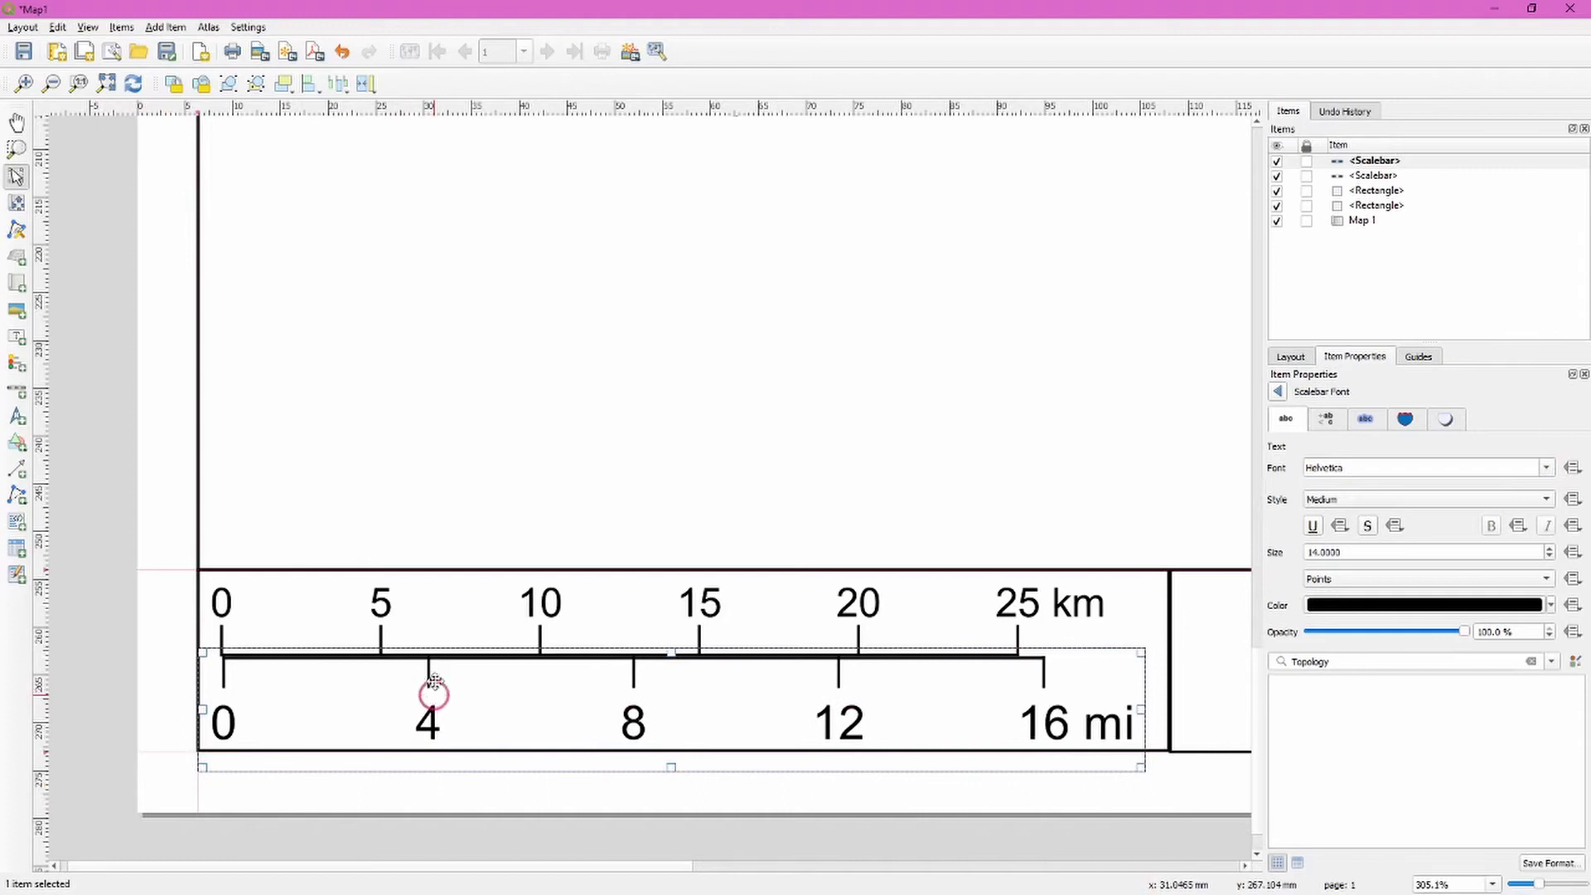
{"action": "left_click", "coordinate": [412, 597]}
{"action": "left_click_drag", "start_coordinate": [384, 607], "coordinate": [393, 607]}
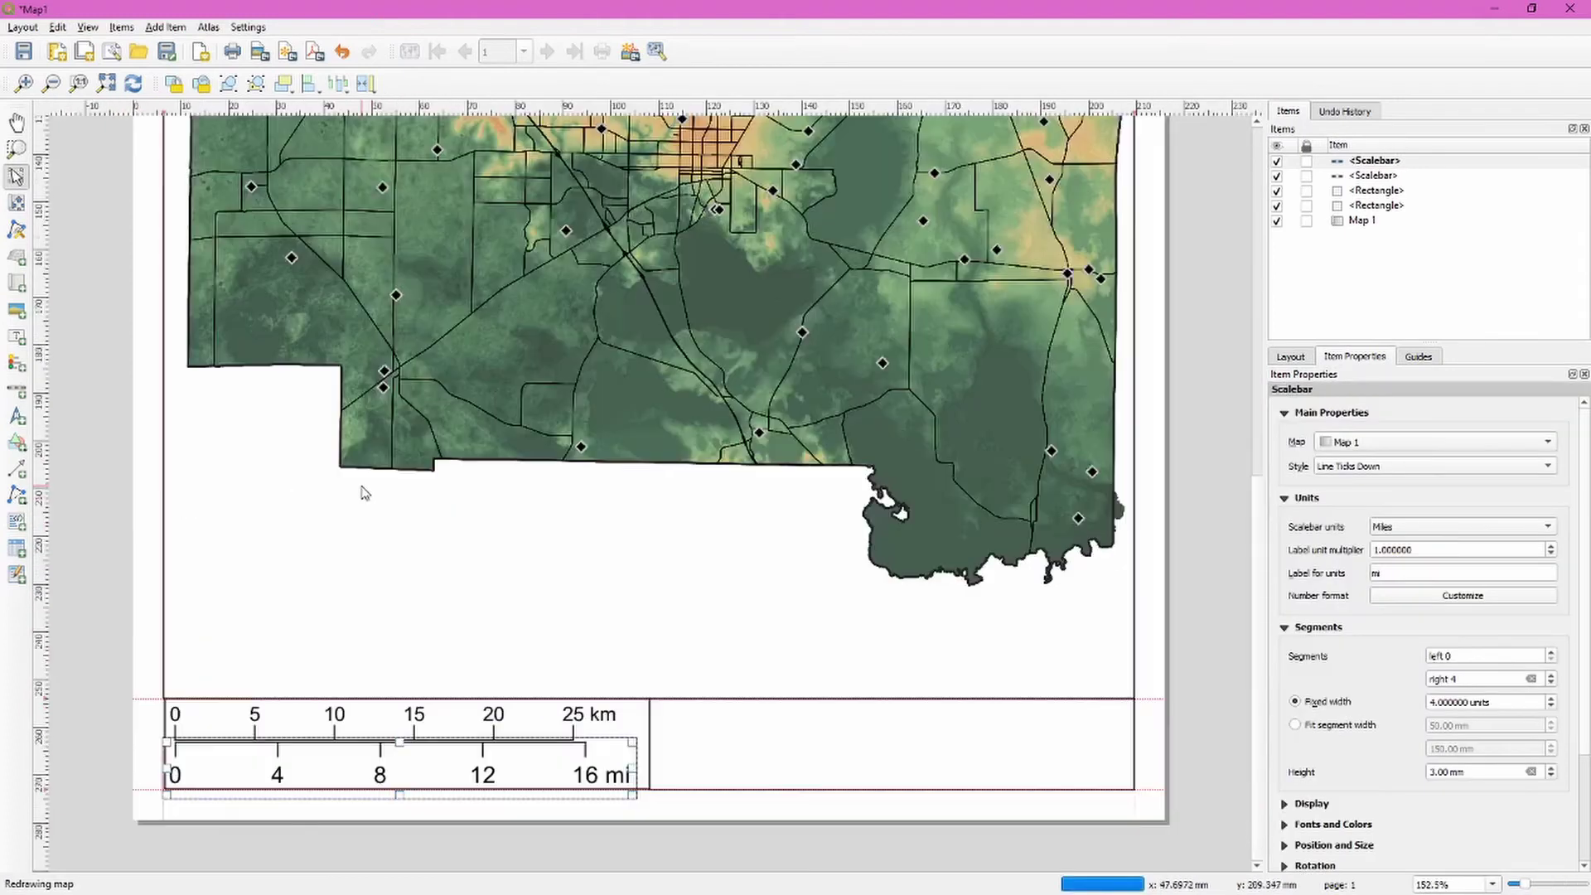
Step: Review the kilometre scale bar's font settings
{"action": "left_click", "coordinate": [991, 624]}
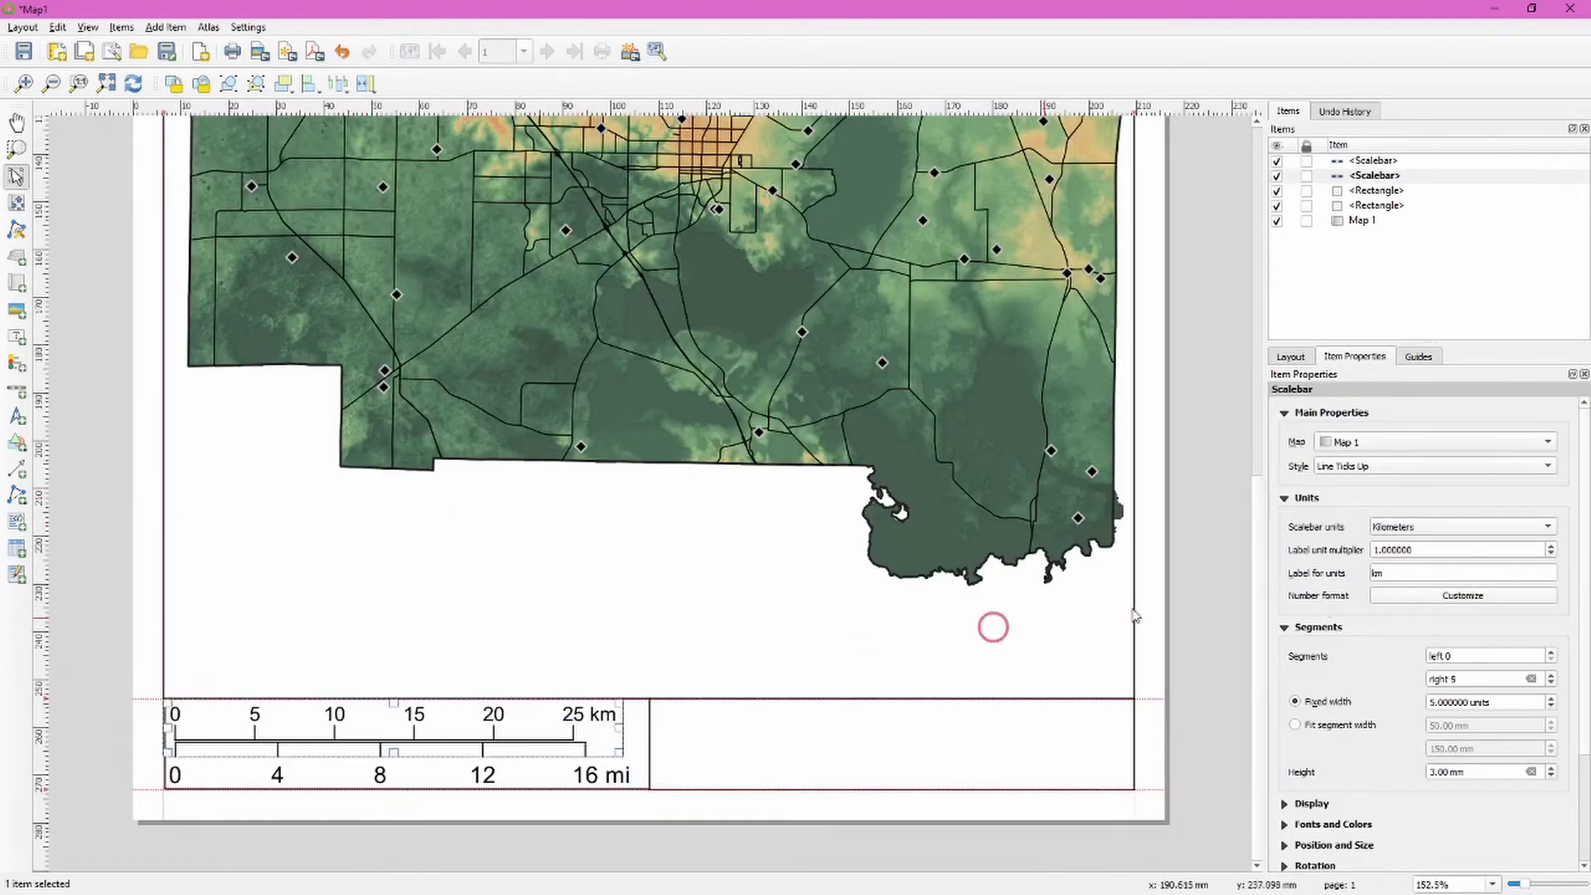
{"action": "scroll", "coordinate": [1574, 638], "scroll_direction": "down", "scroll_amount": 1}
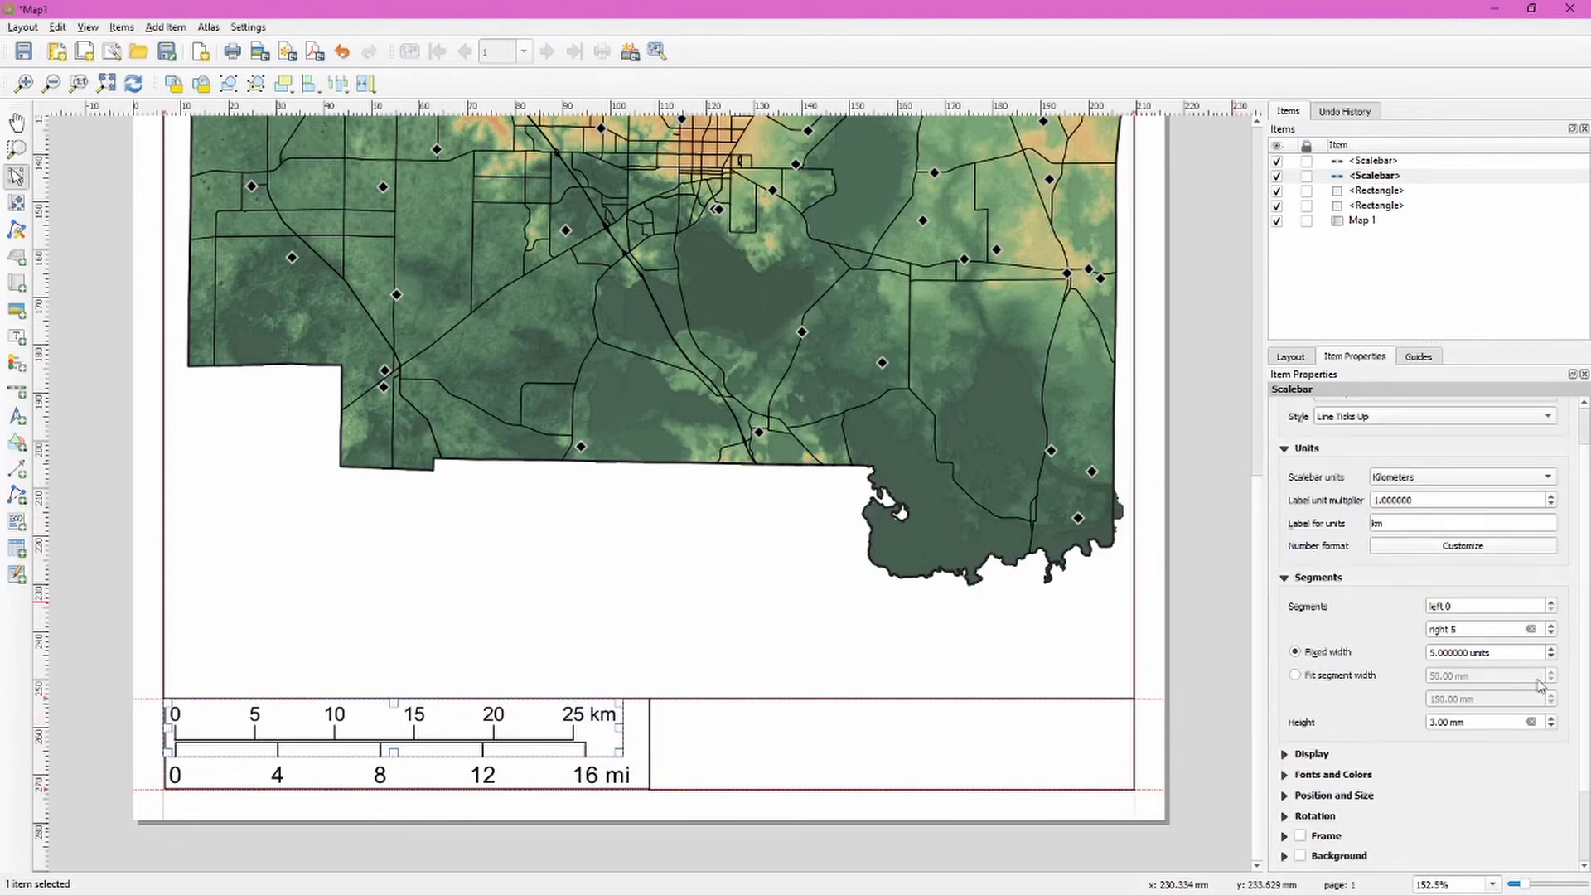
{"action": "left_click", "coordinate": [1283, 776]}
{"action": "left_click", "coordinate": [1300, 734]}
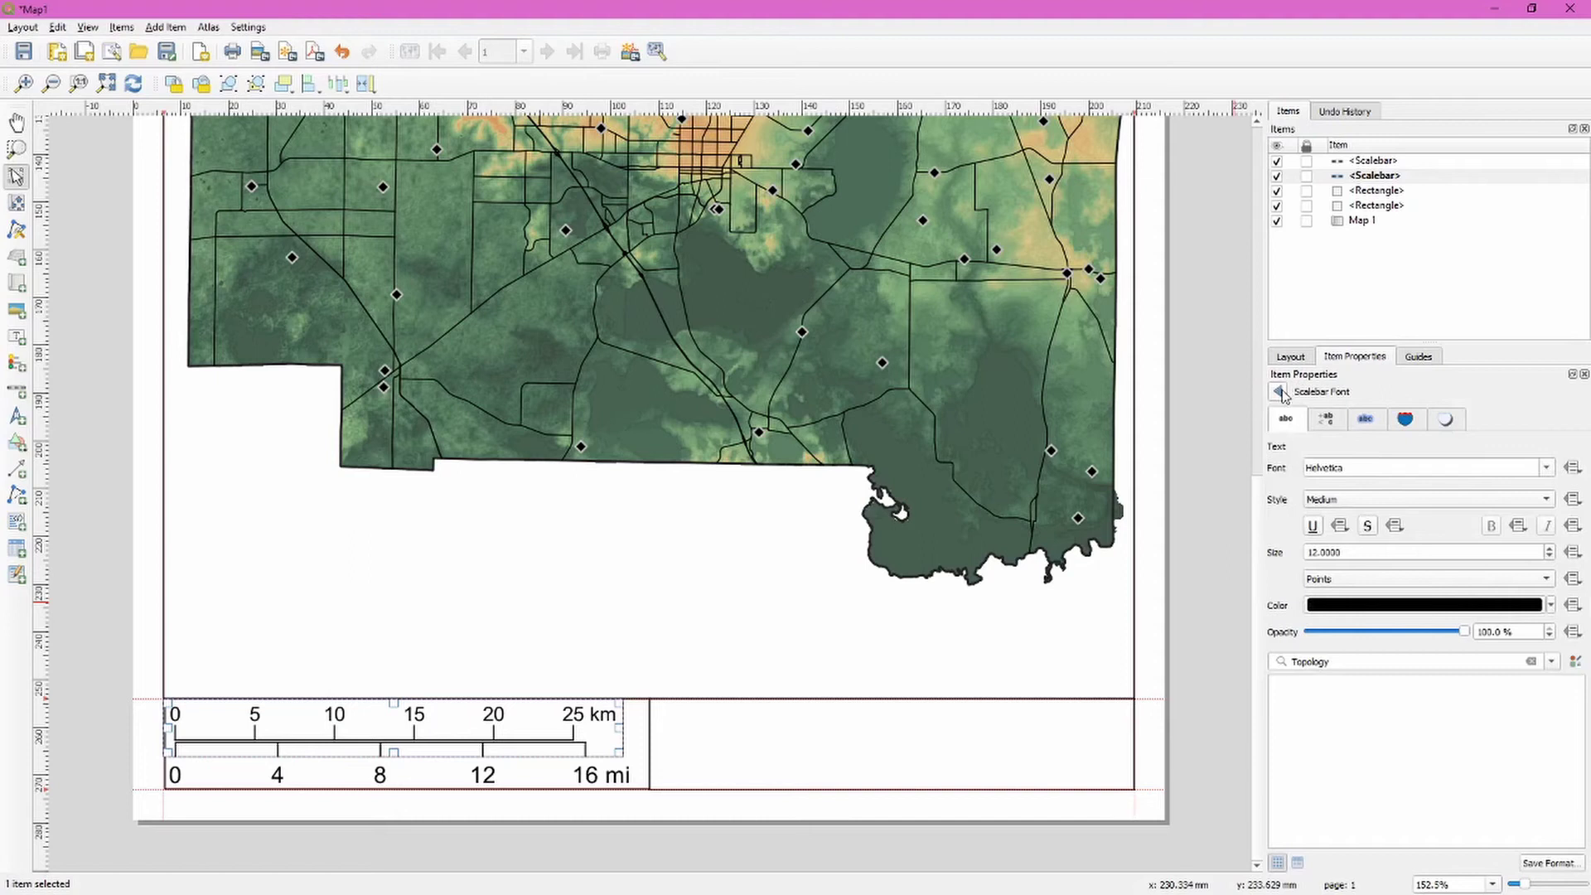
{"action": "left_click", "coordinate": [1280, 392]}
Step: Set the miles scale bar's label font size to 14
{"action": "left_click", "coordinate": [605, 774]}
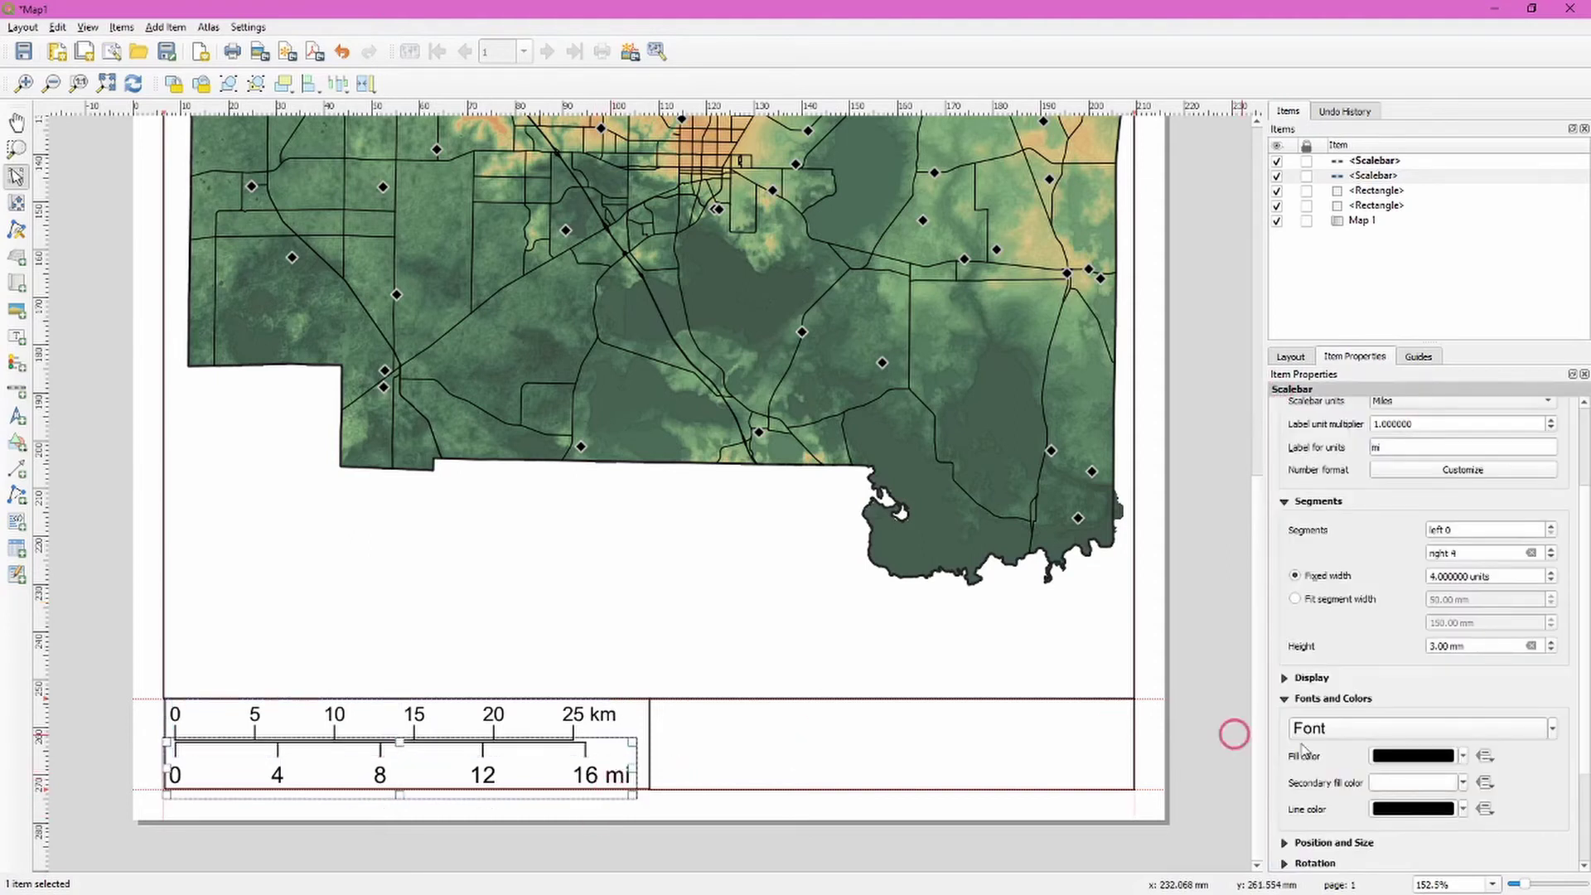
{"action": "left_click", "coordinate": [1407, 729]}
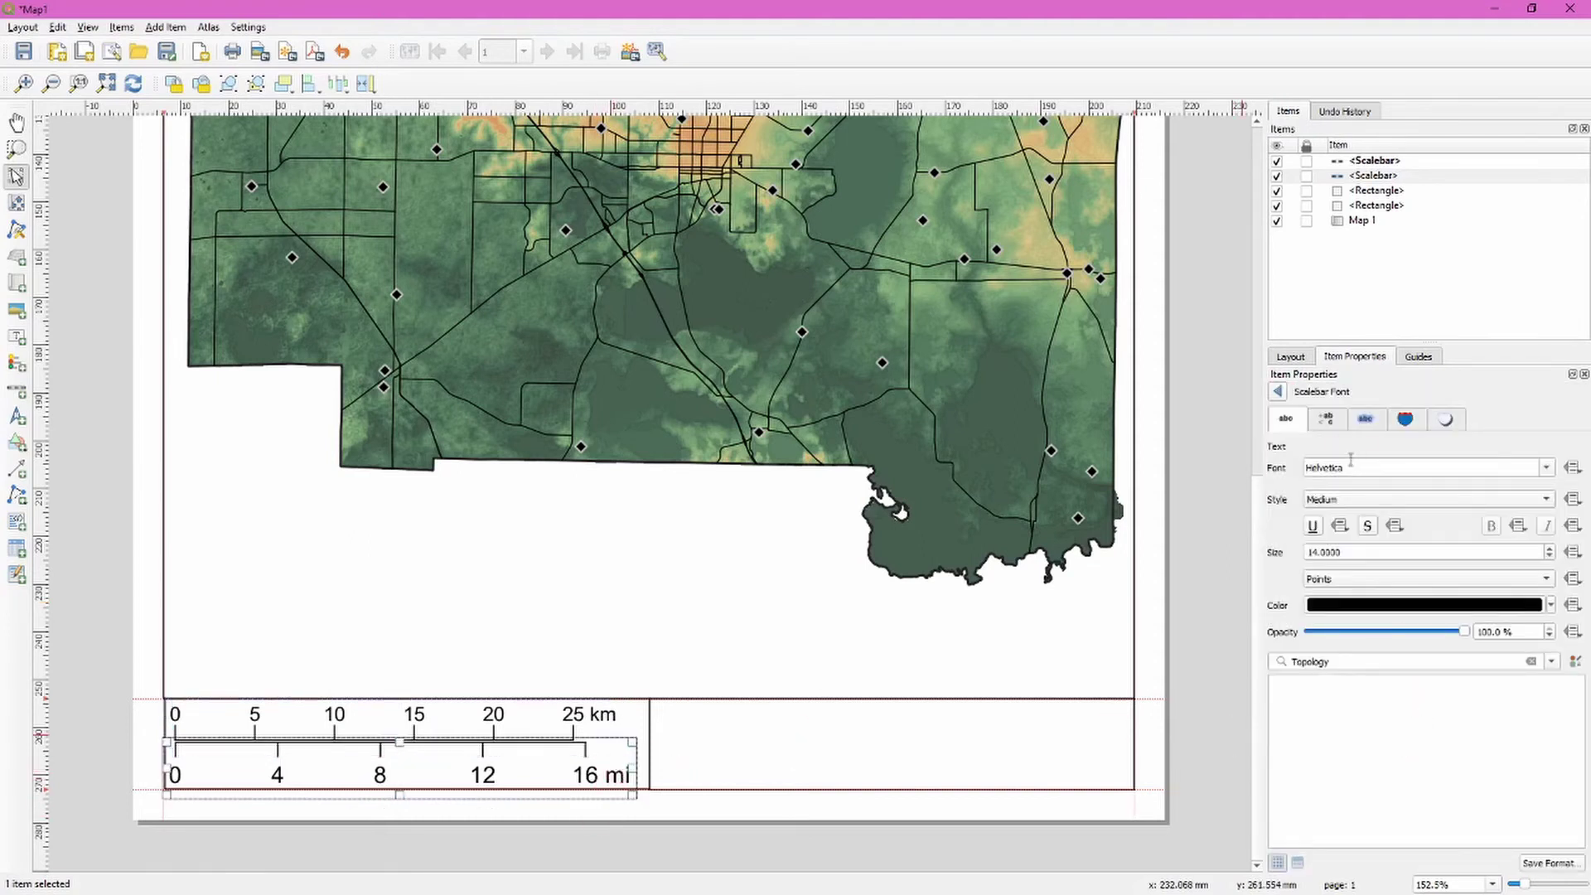
{"action": "left_click_drag", "start_coordinate": [1349, 552], "coordinate": [1293, 532]}
{"action": "type", "text": "1"}
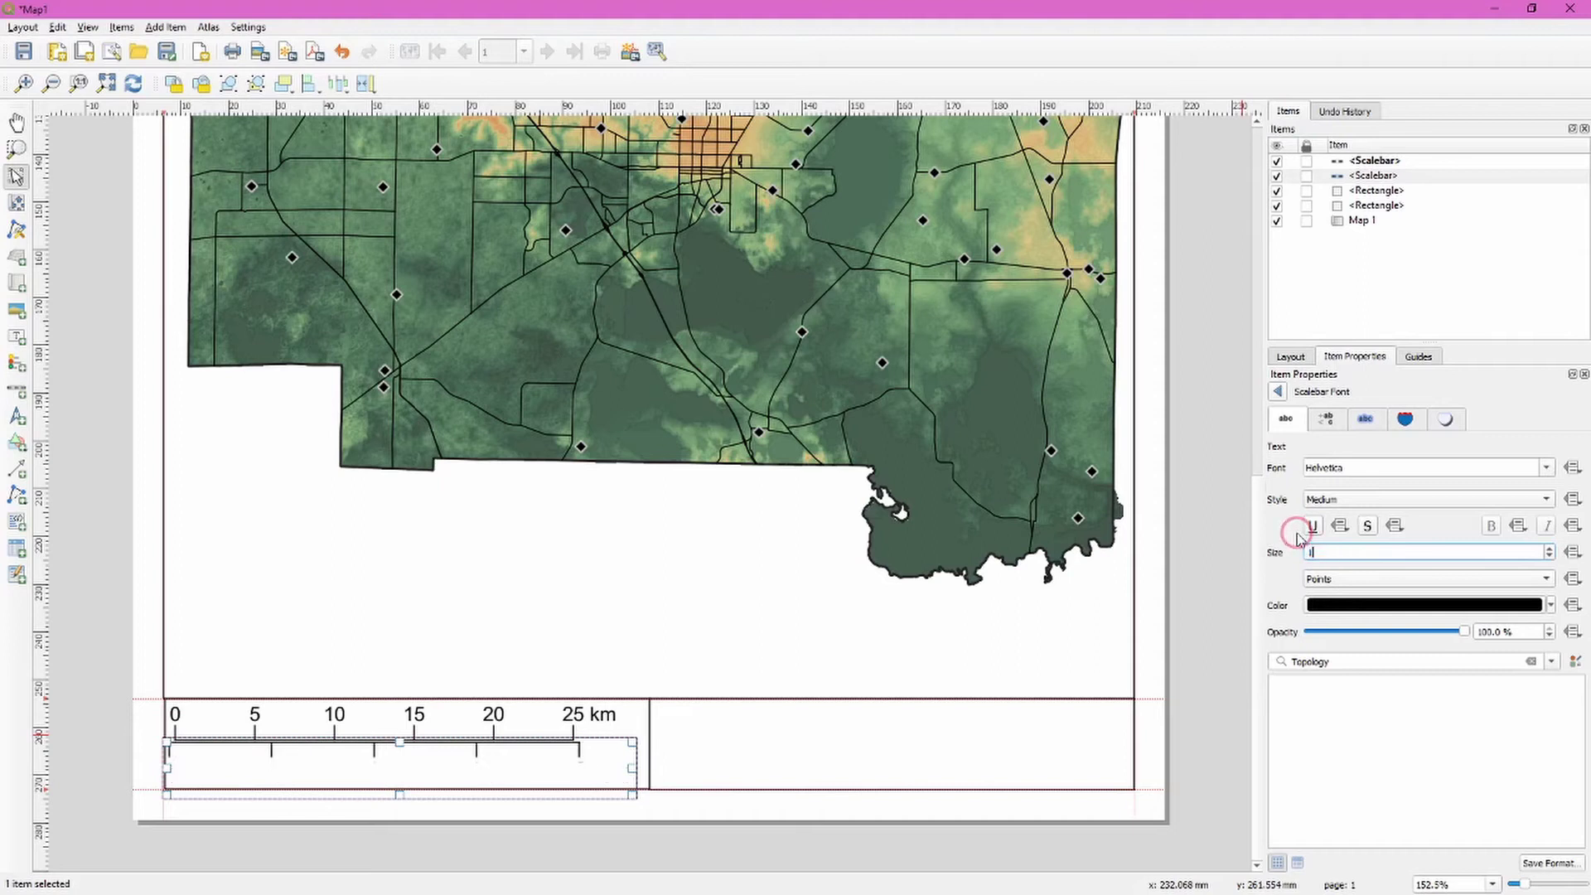
{"action": "type", "text": "4"}
{"action": "left_click", "coordinate": [1180, 599]}
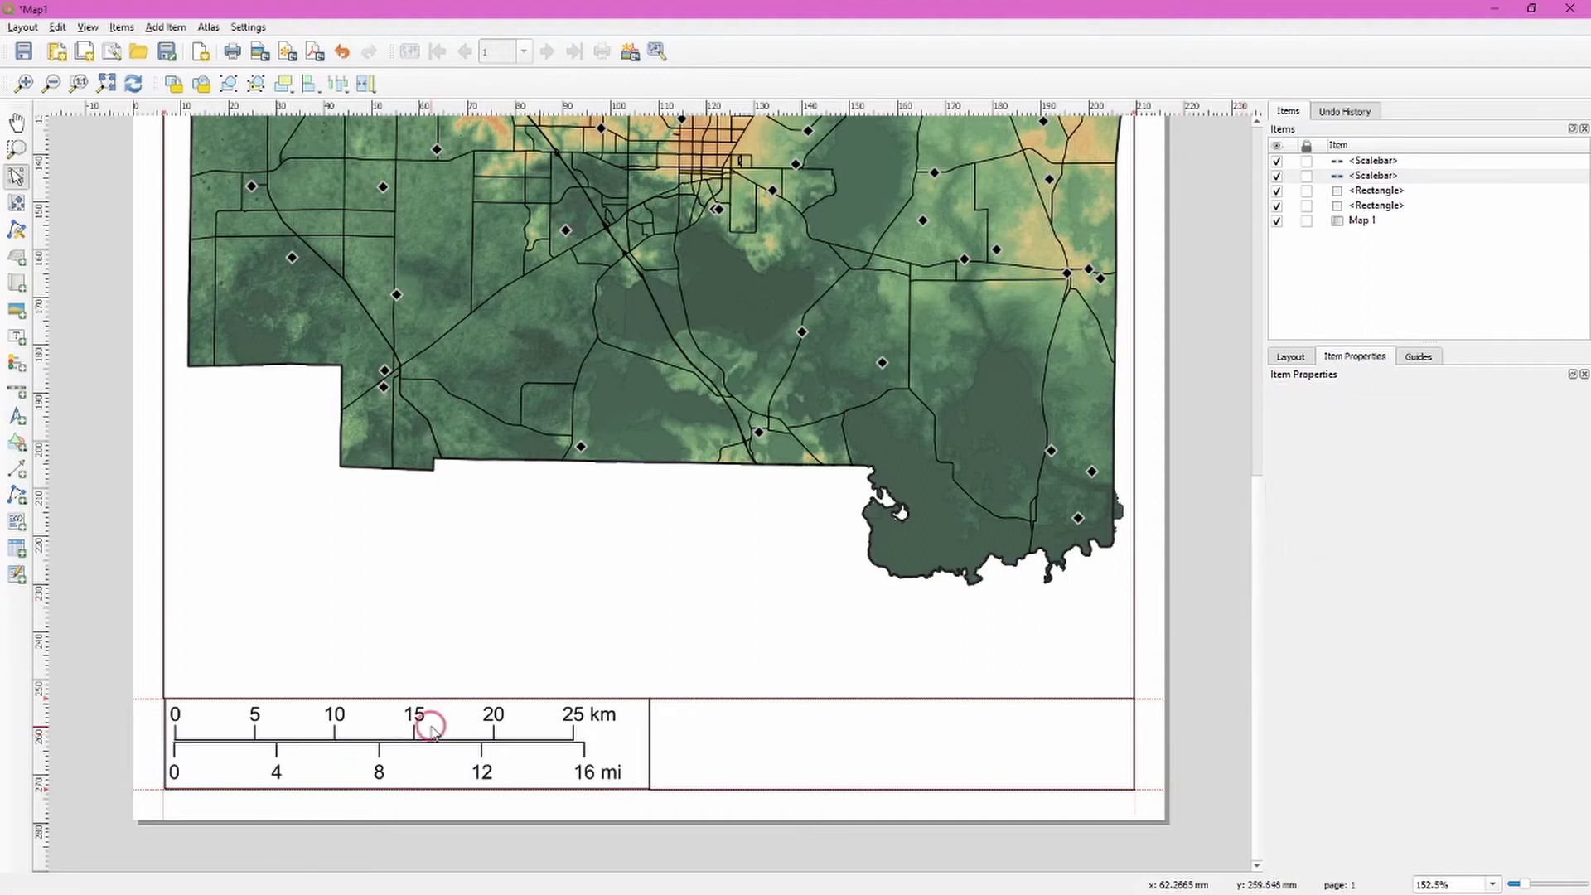
Step: Nudge the miles bar right and slightly down beneath the kilometre bar
{"action": "scroll", "coordinate": [214, 684], "scroll_direction": "up", "scroll_amount": 2}
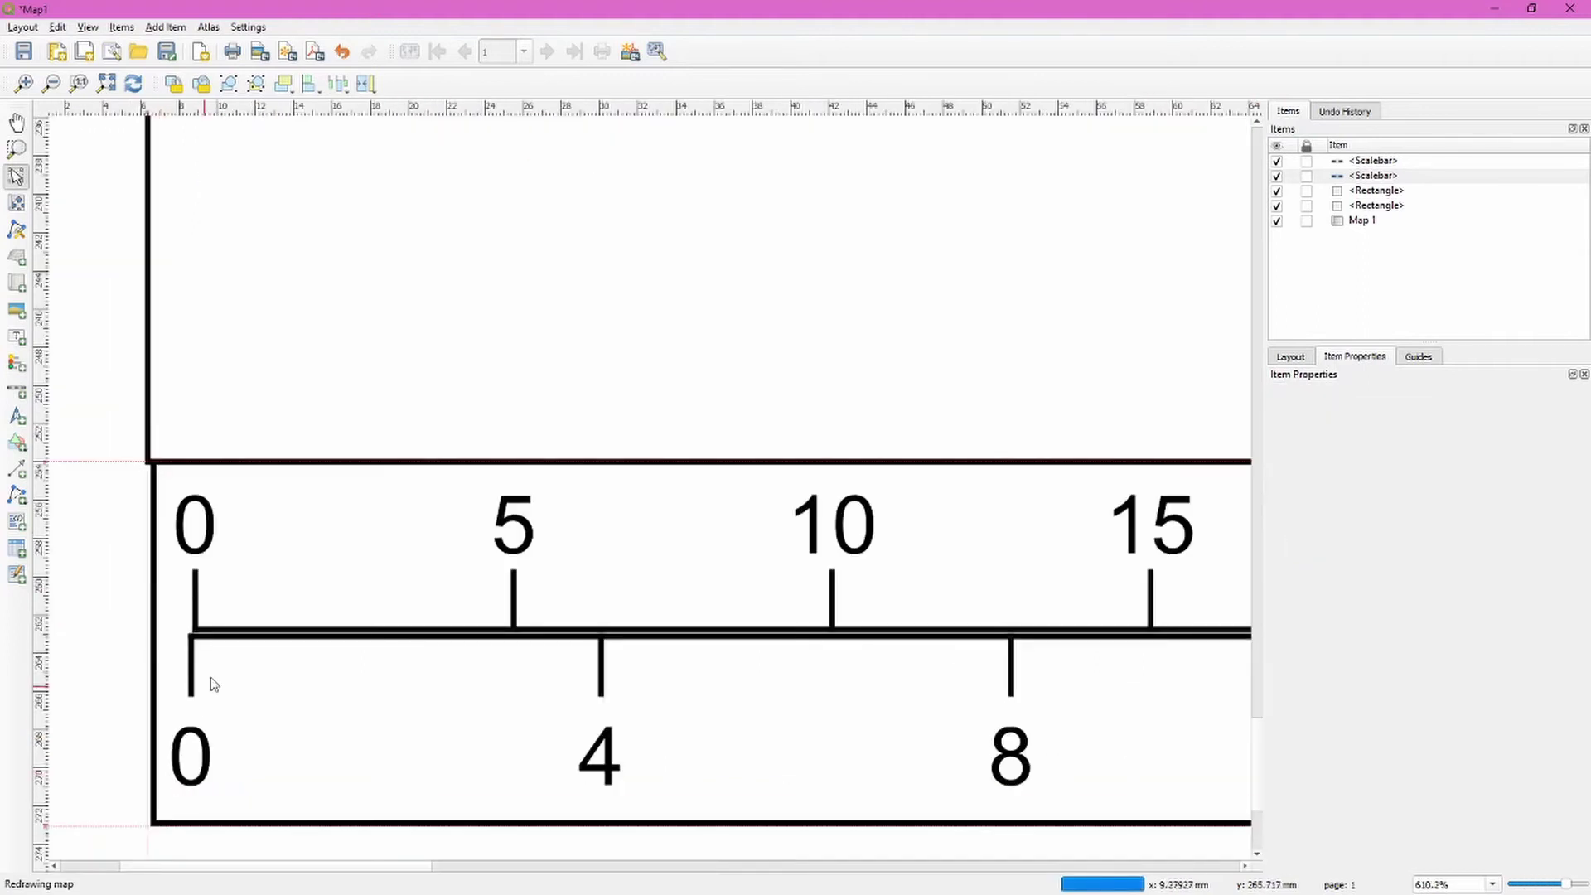
{"action": "left_click_drag", "start_coordinate": [196, 677], "coordinate": [199, 677]}
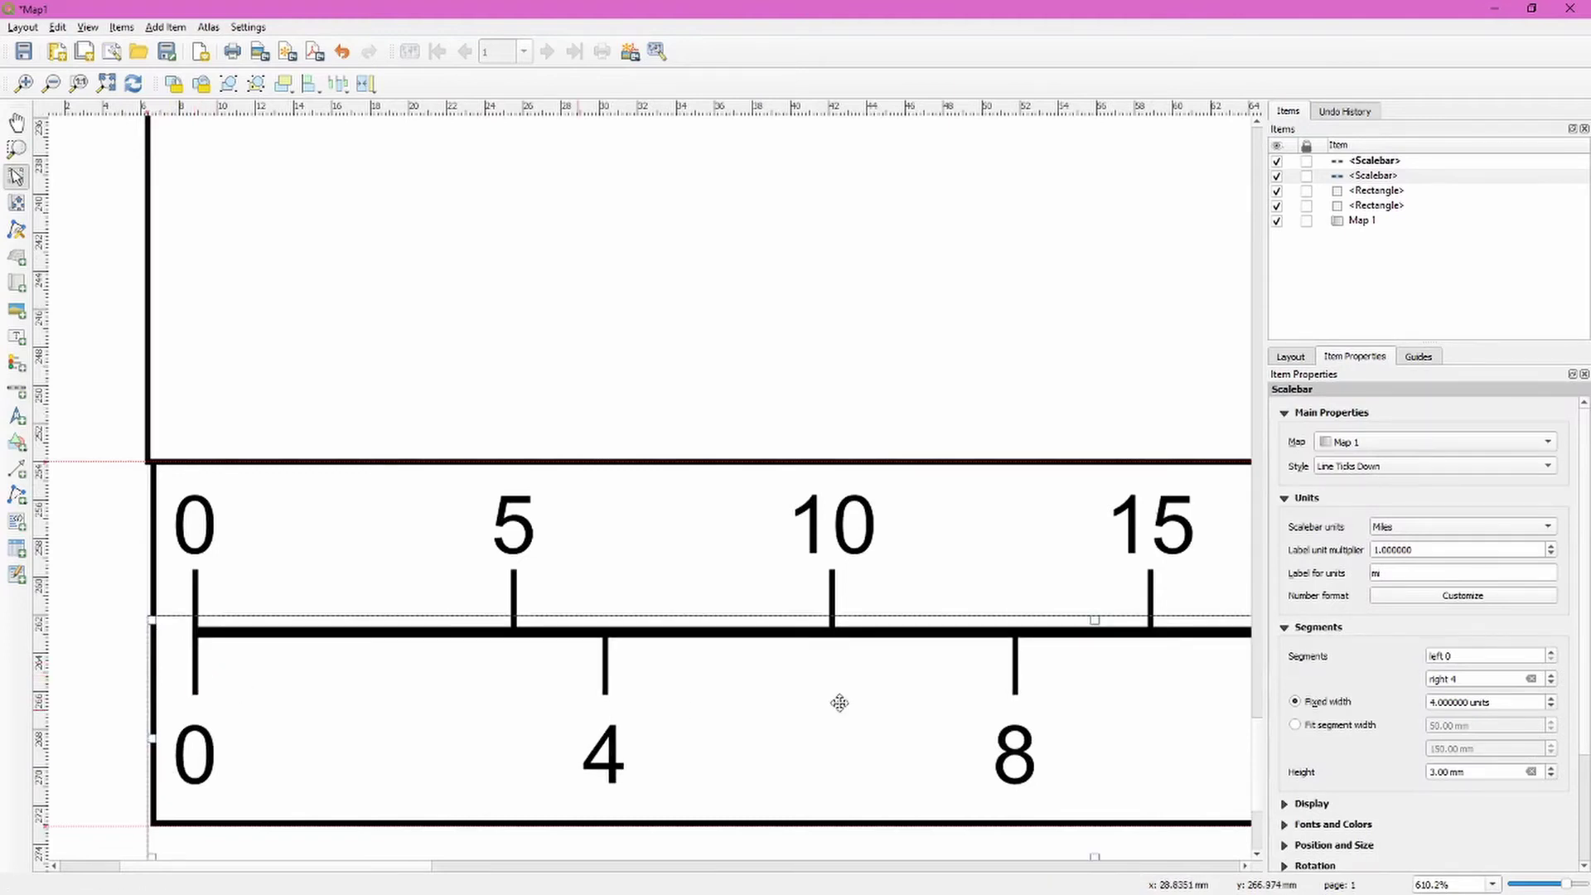
{"action": "left_click_drag", "start_coordinate": [983, 696], "coordinate": [501, 690]}
{"action": "scroll", "coordinate": [753, 698], "scroll_direction": "right", "scroll_amount": 5}
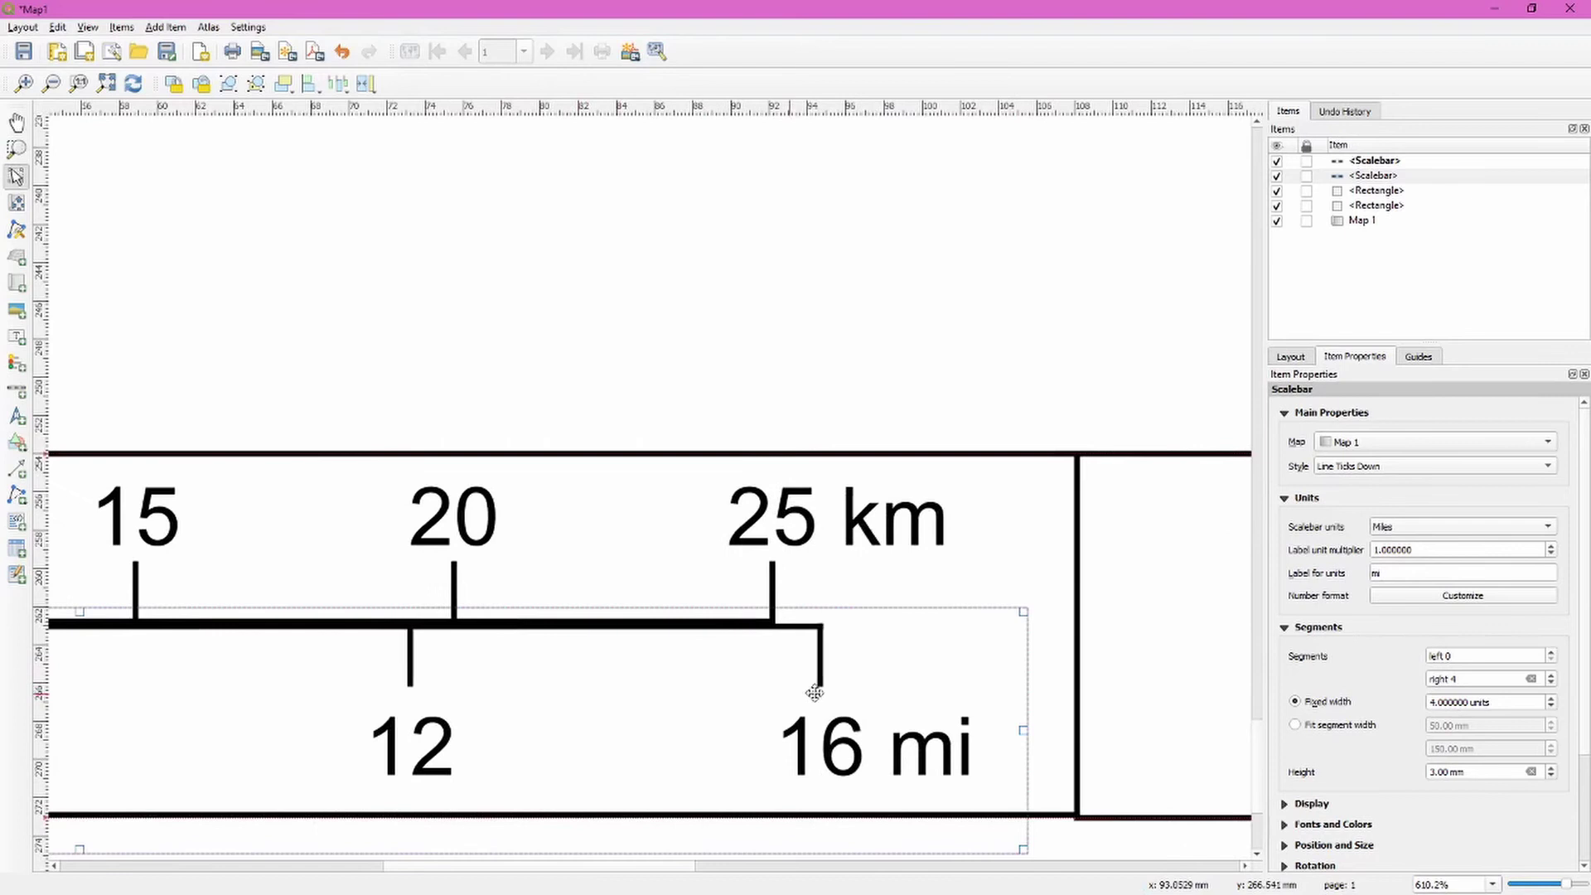
{"action": "left_click", "coordinate": [817, 683]}
{"action": "left_click_drag", "start_coordinate": [818, 684], "coordinate": [817, 690]}
Step: Select both scale bars and move them together down into the lower-left box
{"action": "scroll", "coordinate": [817, 690], "scroll_direction": "down", "scroll_amount": 2}
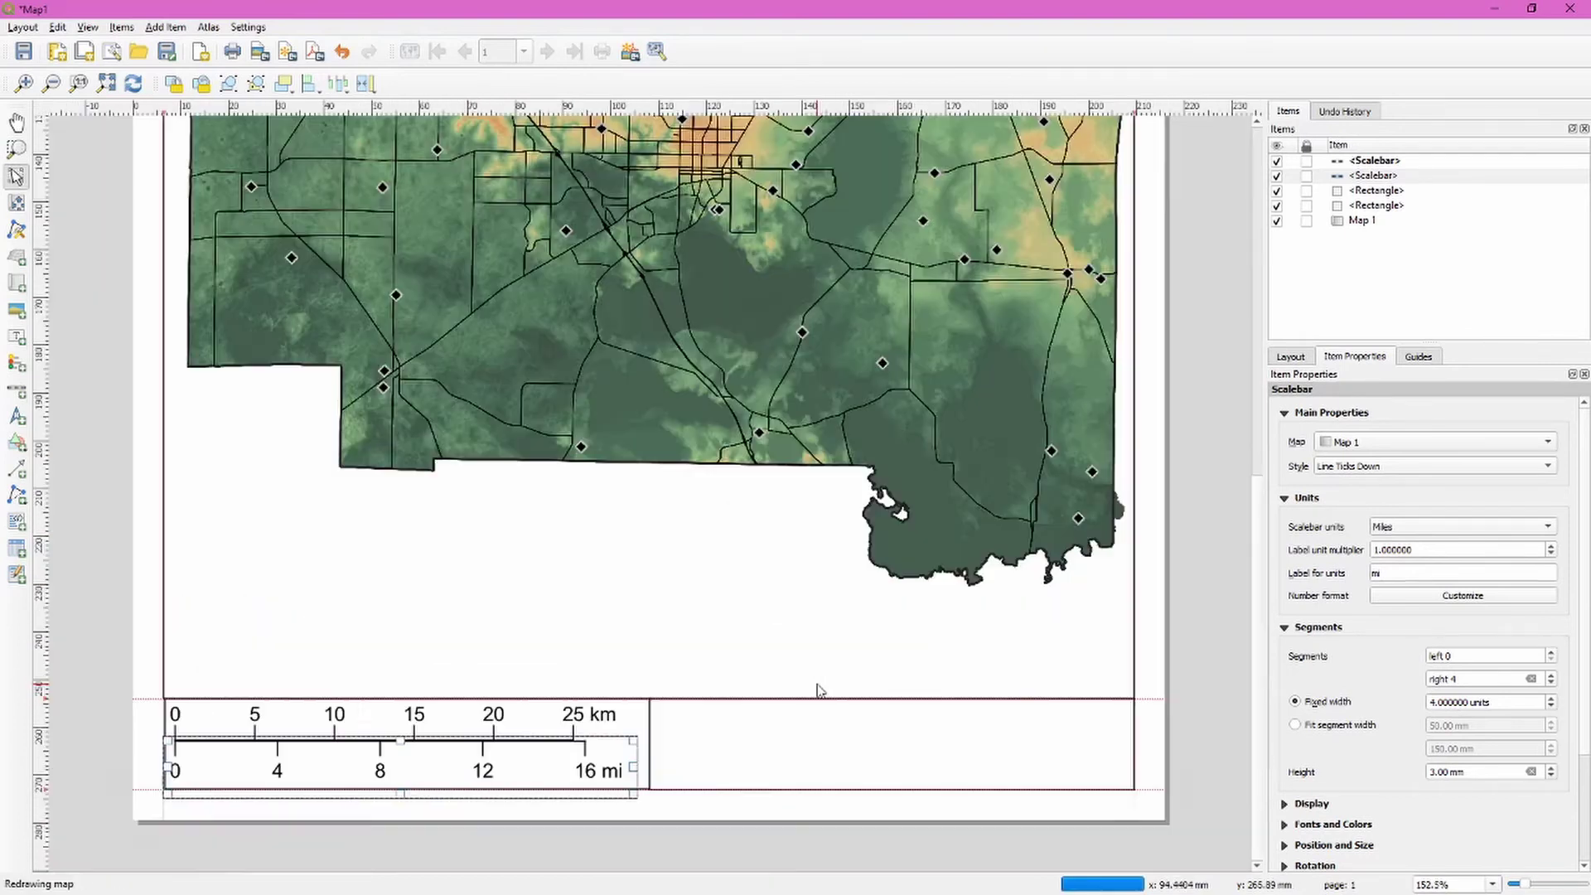
{"action": "left_click", "coordinate": [598, 725]}
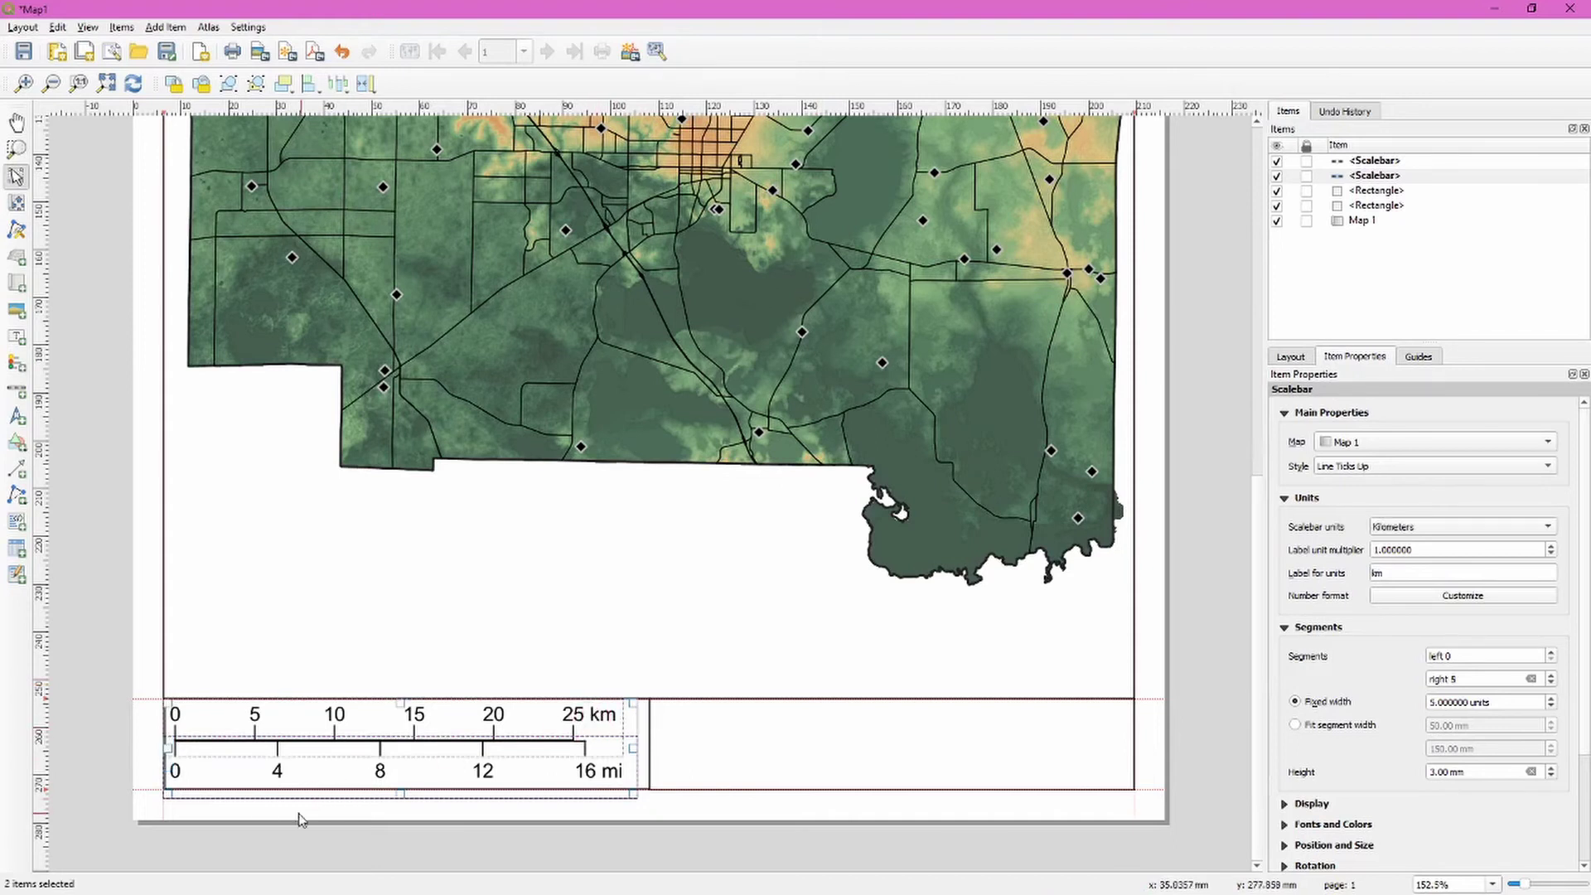
{"action": "scroll", "coordinate": [208, 795], "scroll_direction": "up", "scroll_amount": 1}
{"action": "left_click", "coordinate": [308, 636], "text": "shift"}
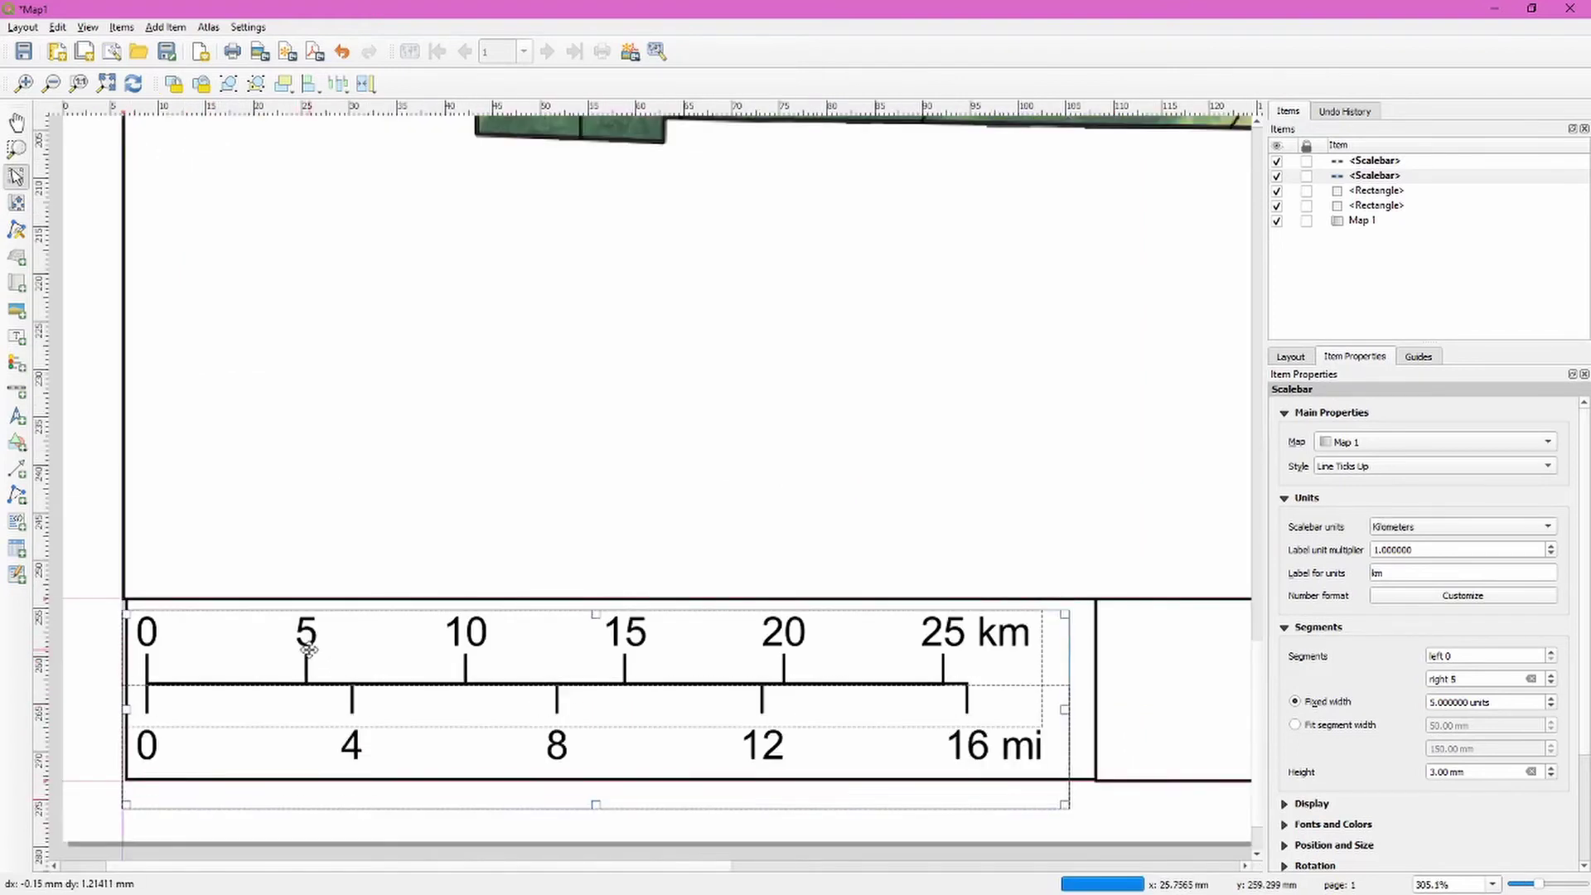
{"action": "left_click_drag", "start_coordinate": [308, 636], "coordinate": [311, 637]}
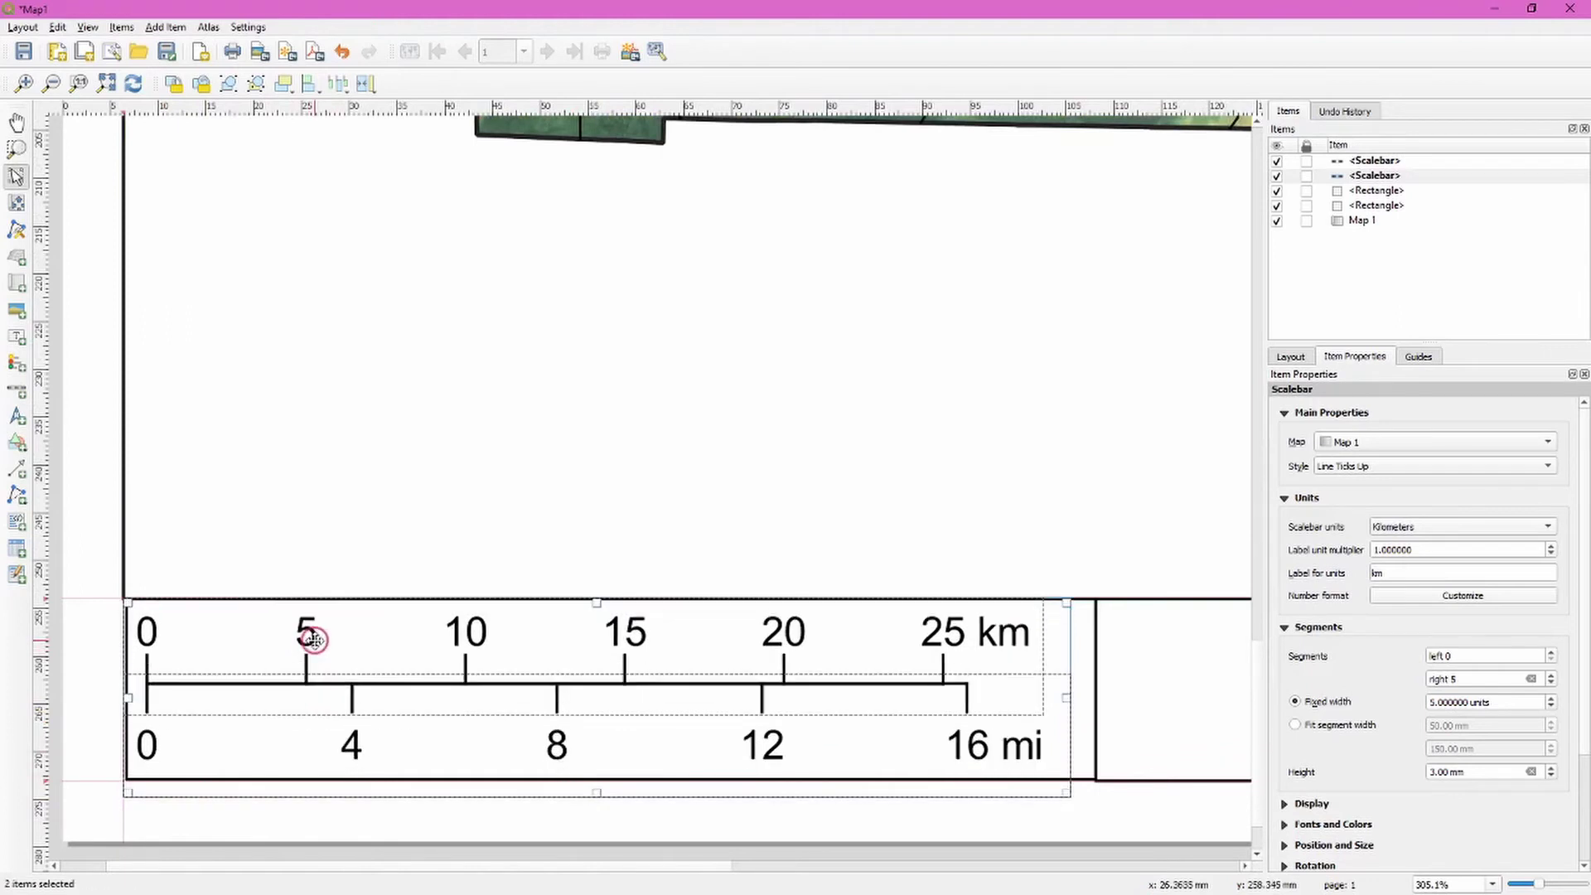
{"action": "left_click", "coordinate": [494, 763]}
{"action": "scroll", "coordinate": [494, 763], "scroll_direction": "down", "scroll_amount": 1}
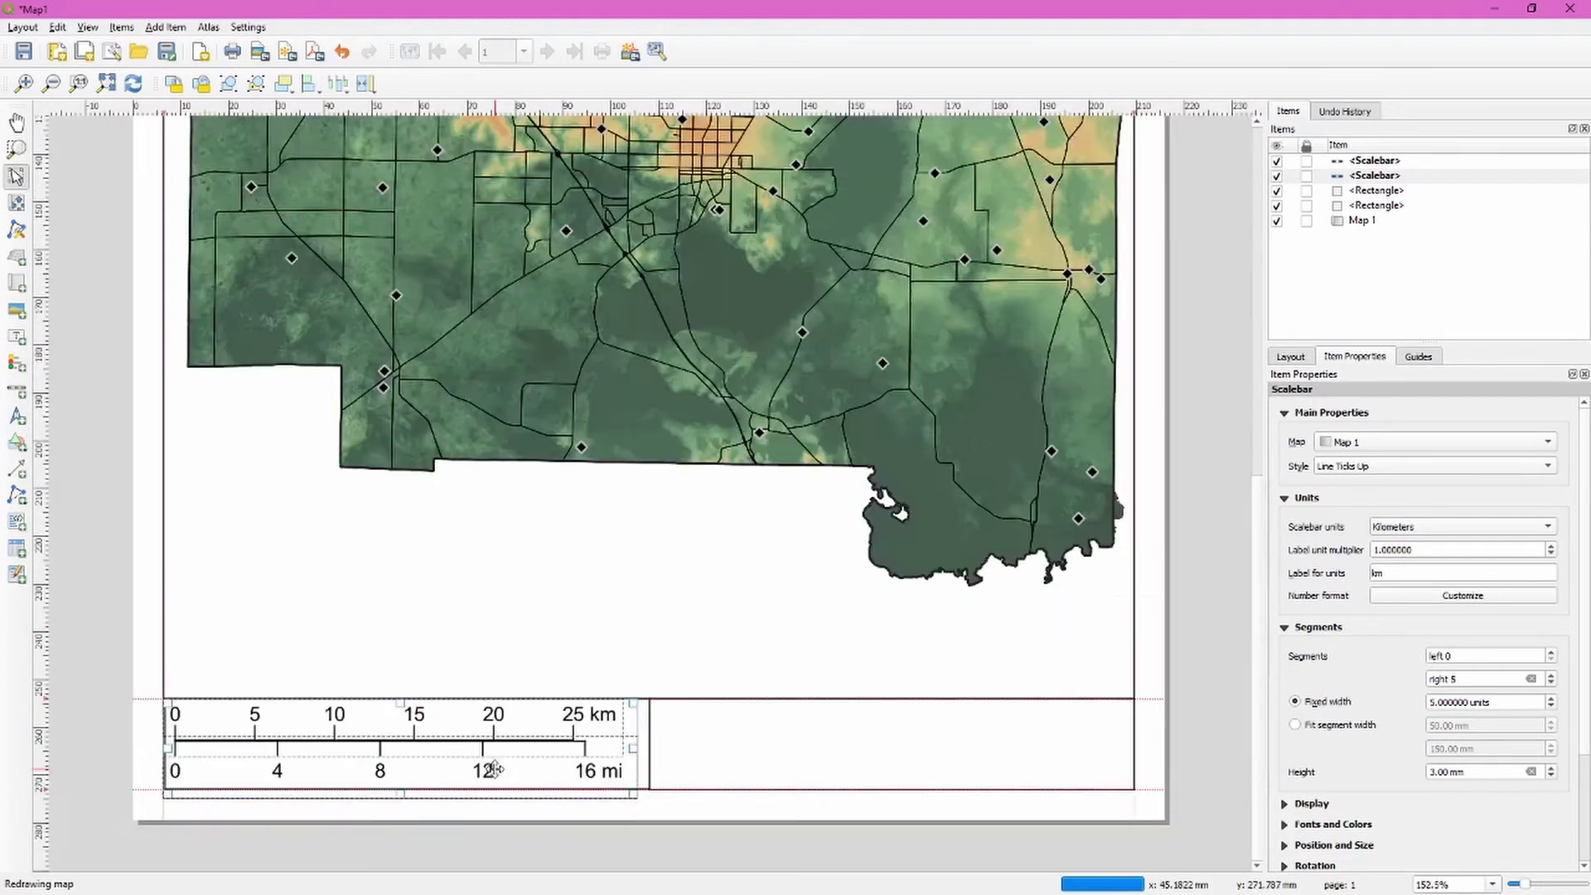
Step: Add a label in the lower-right box reading 'Alachua County Cemeteries'
{"action": "left_click", "coordinate": [157, 29]}
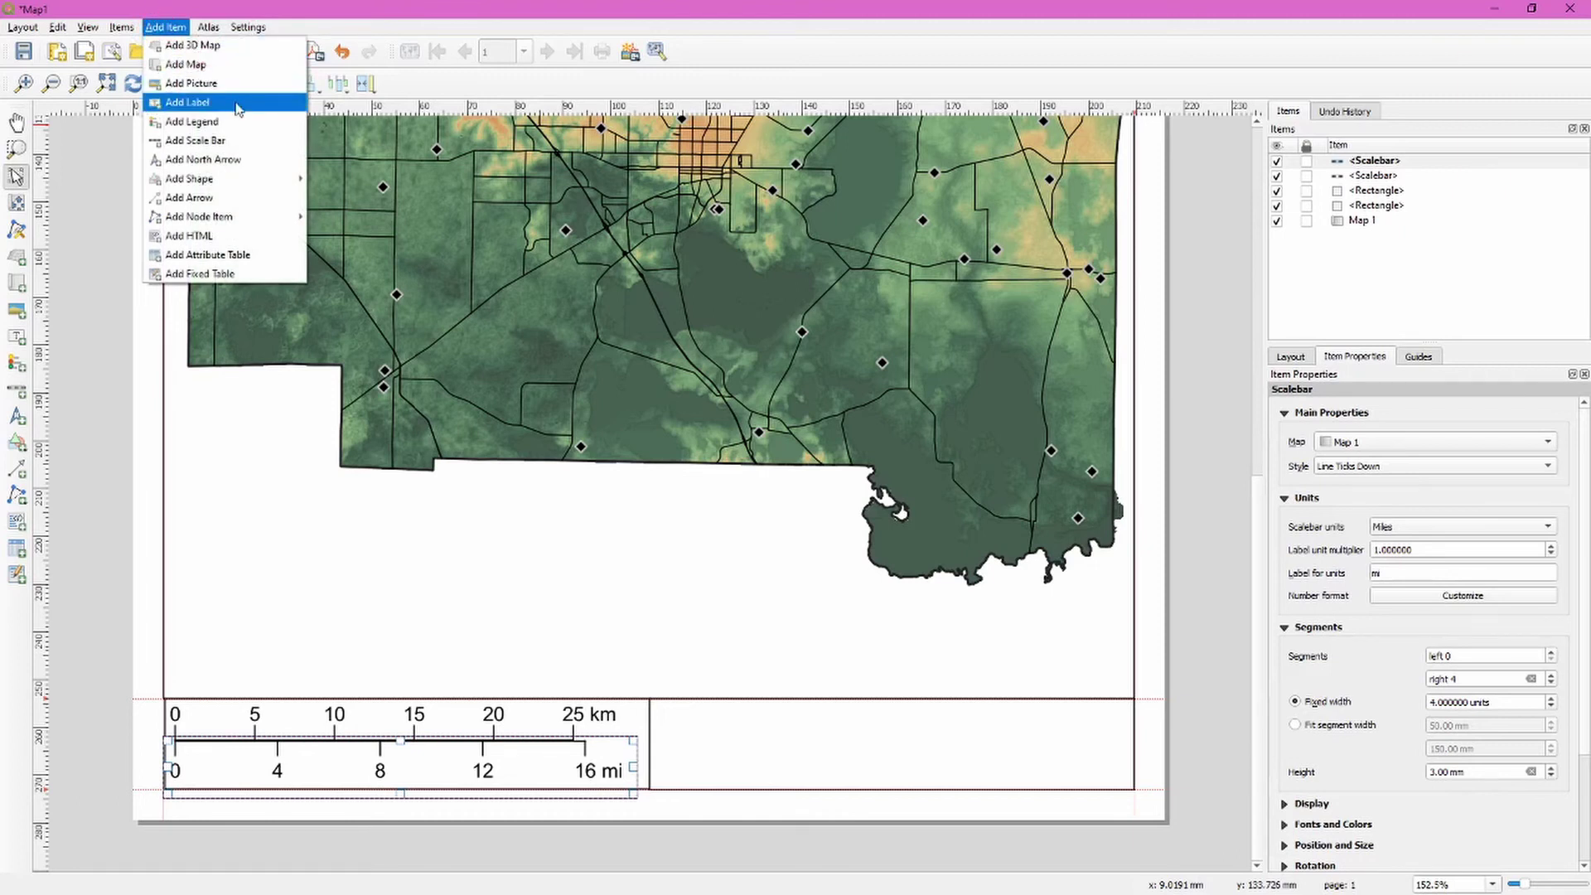
{"action": "left_click", "coordinate": [238, 103]}
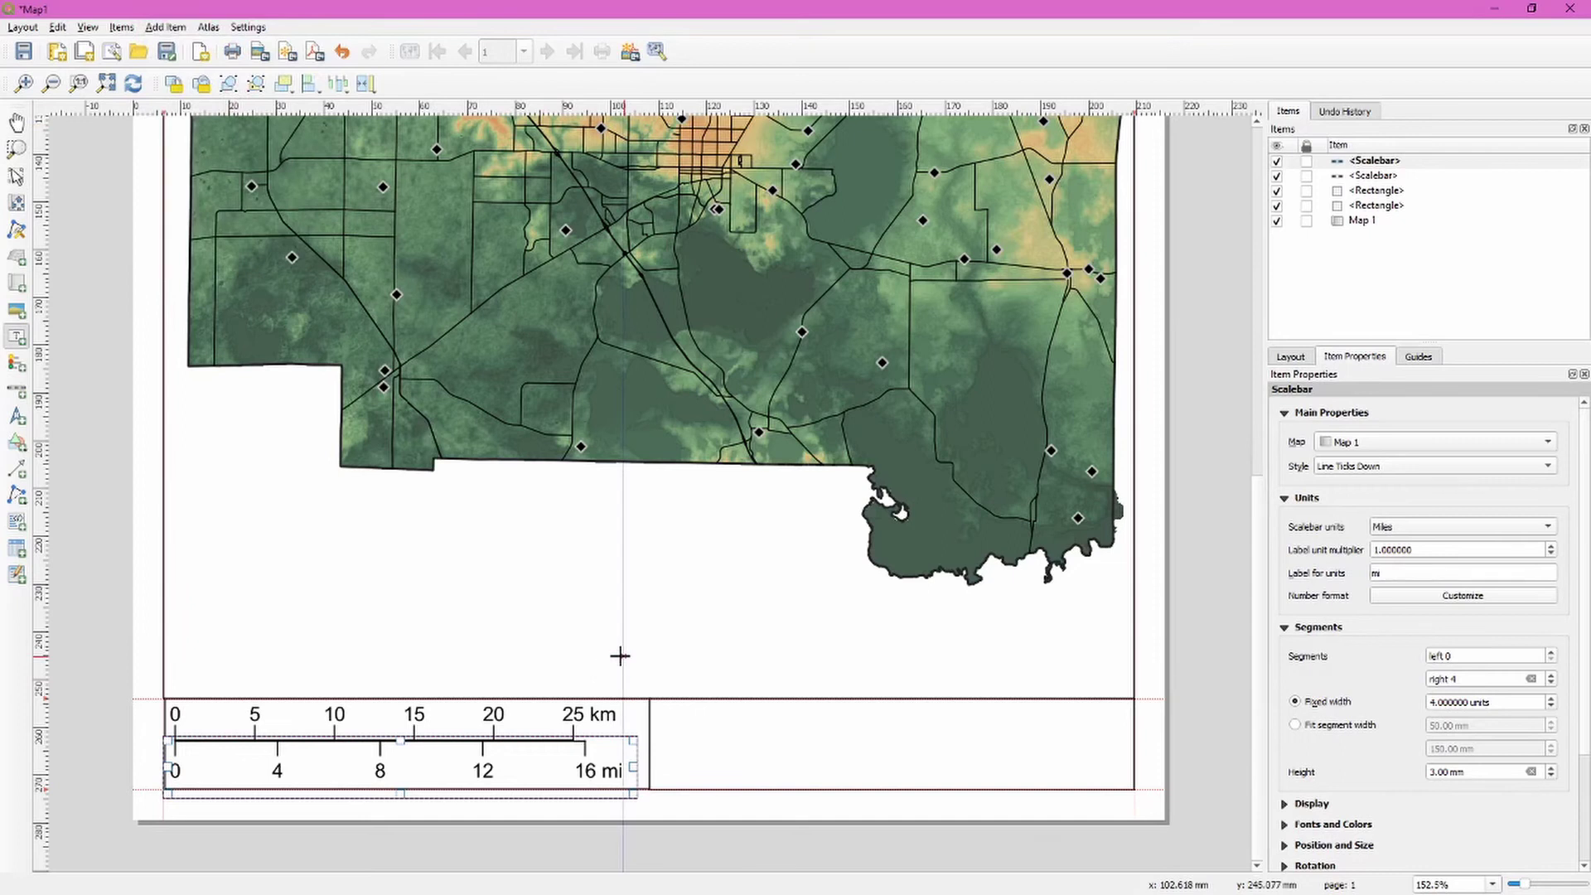
{"action": "left_click_drag", "start_coordinate": [653, 700], "coordinate": [1132, 727]}
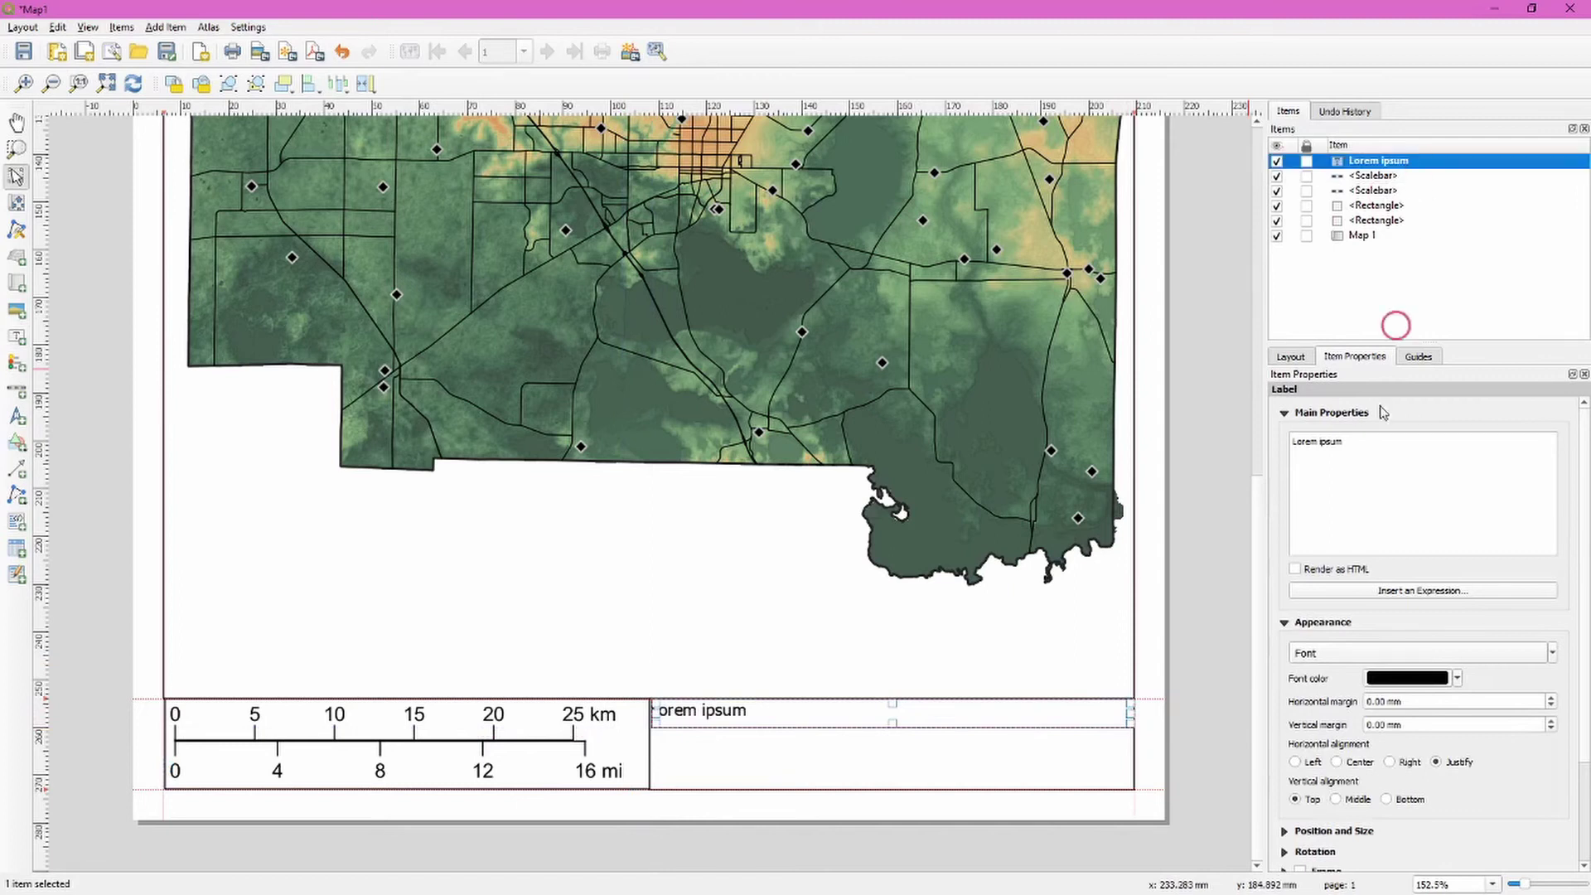
{"action": "left_click_drag", "start_coordinate": [1367, 445], "coordinate": [1244, 446]}
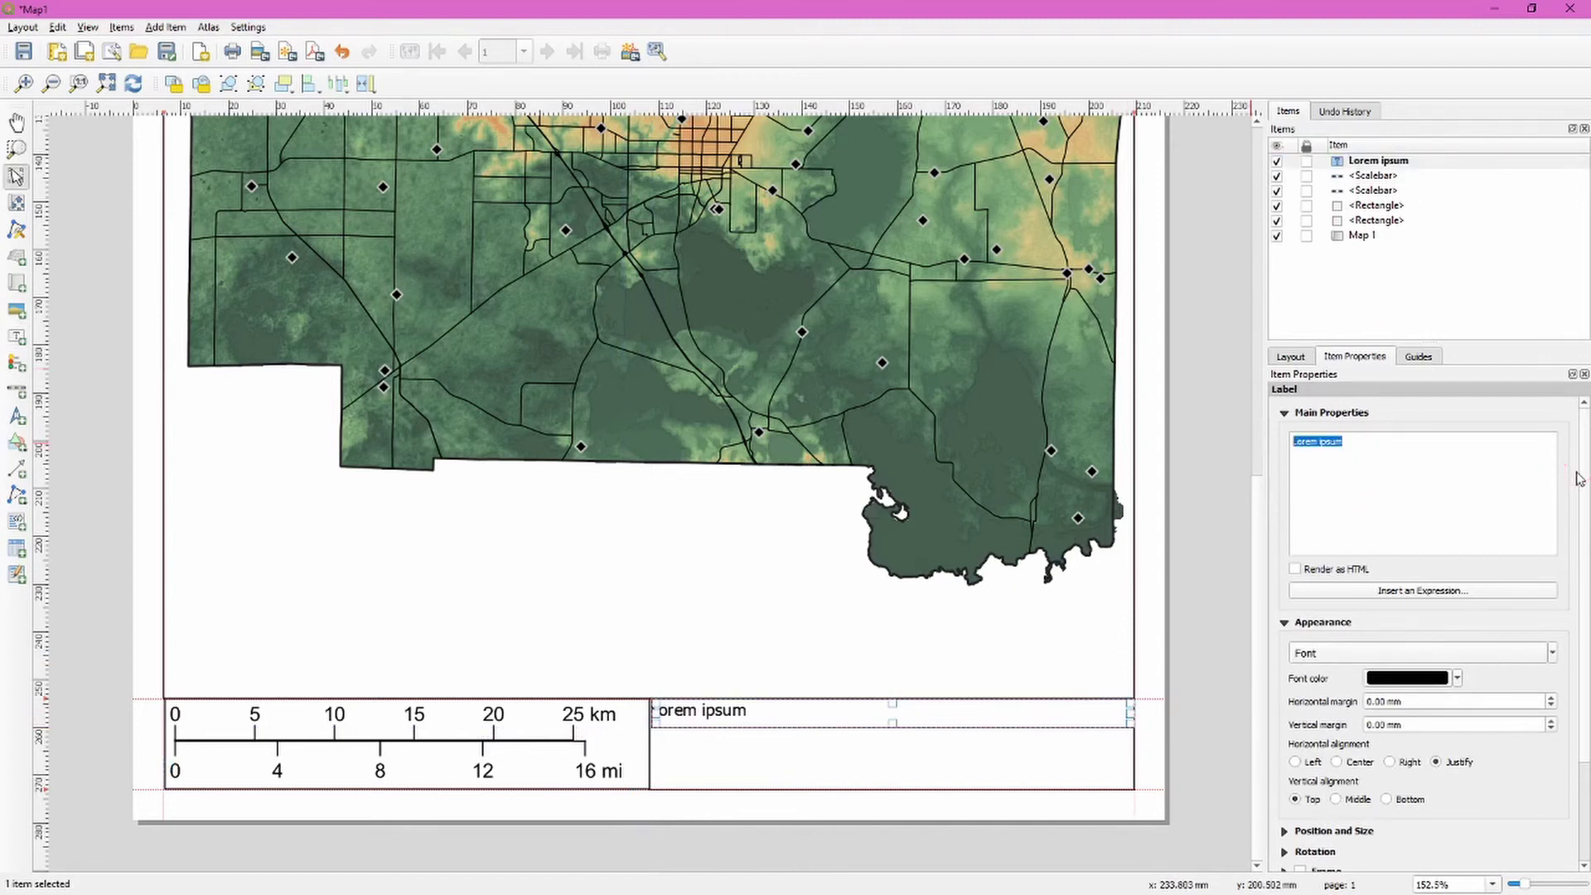
{"action": "key", "text": "BackSpace"}
{"action": "type", "text": "a"}
{"action": "key", "text": "BackSpace"}
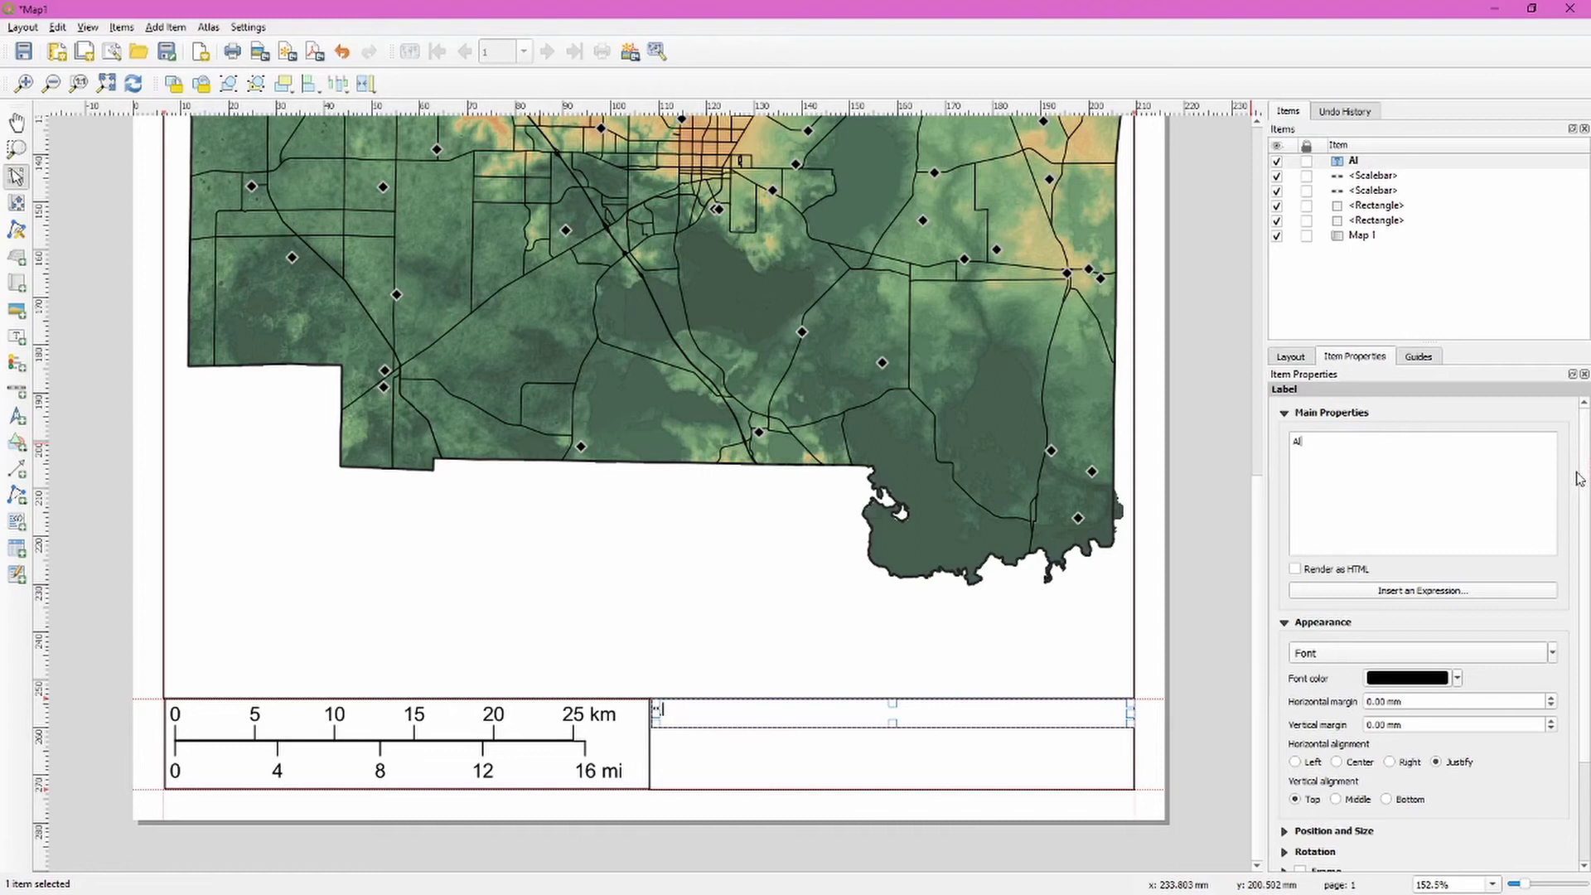
{"action": "type", "text": "Alachua County"}
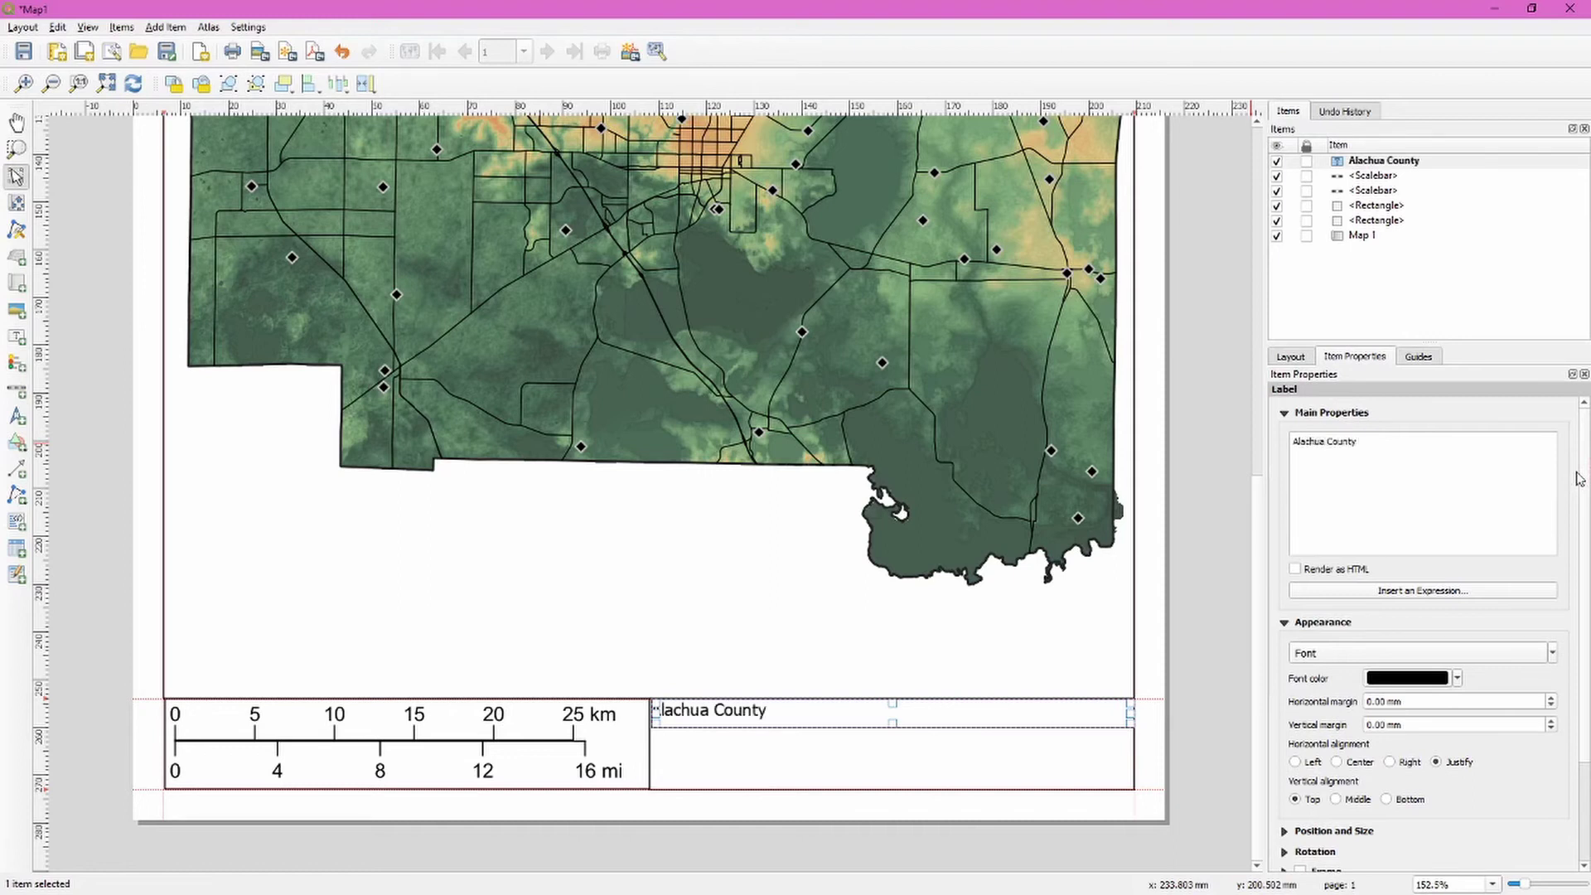
{"action": "type", "text": " Cemeteries"}
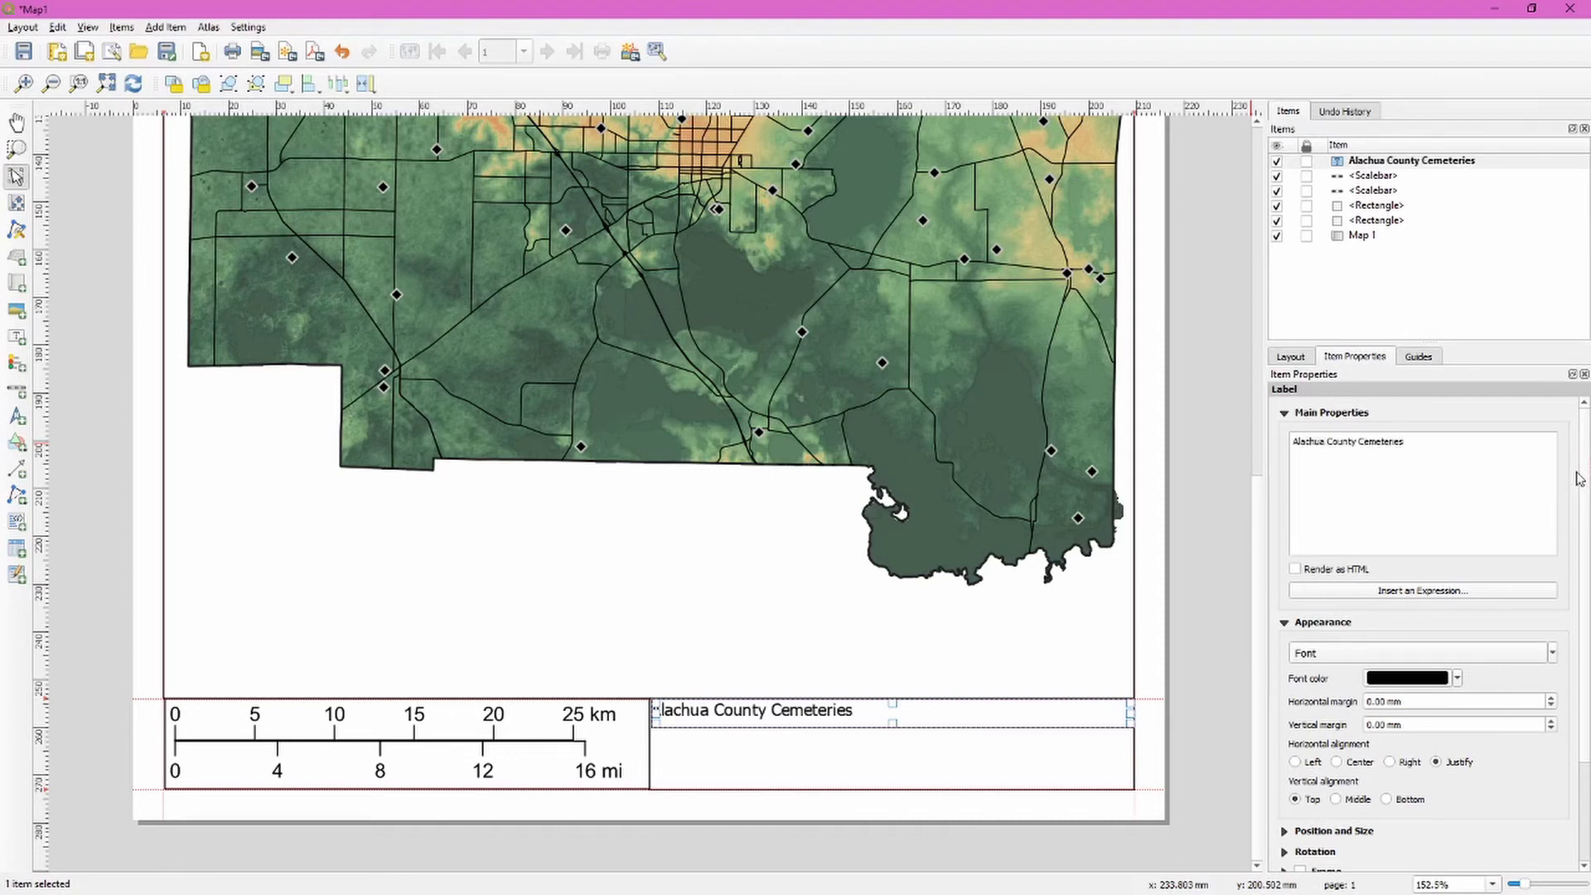
Step: Centre the title horizontally and set its font size to 12
{"action": "left_click", "coordinate": [1337, 762]}
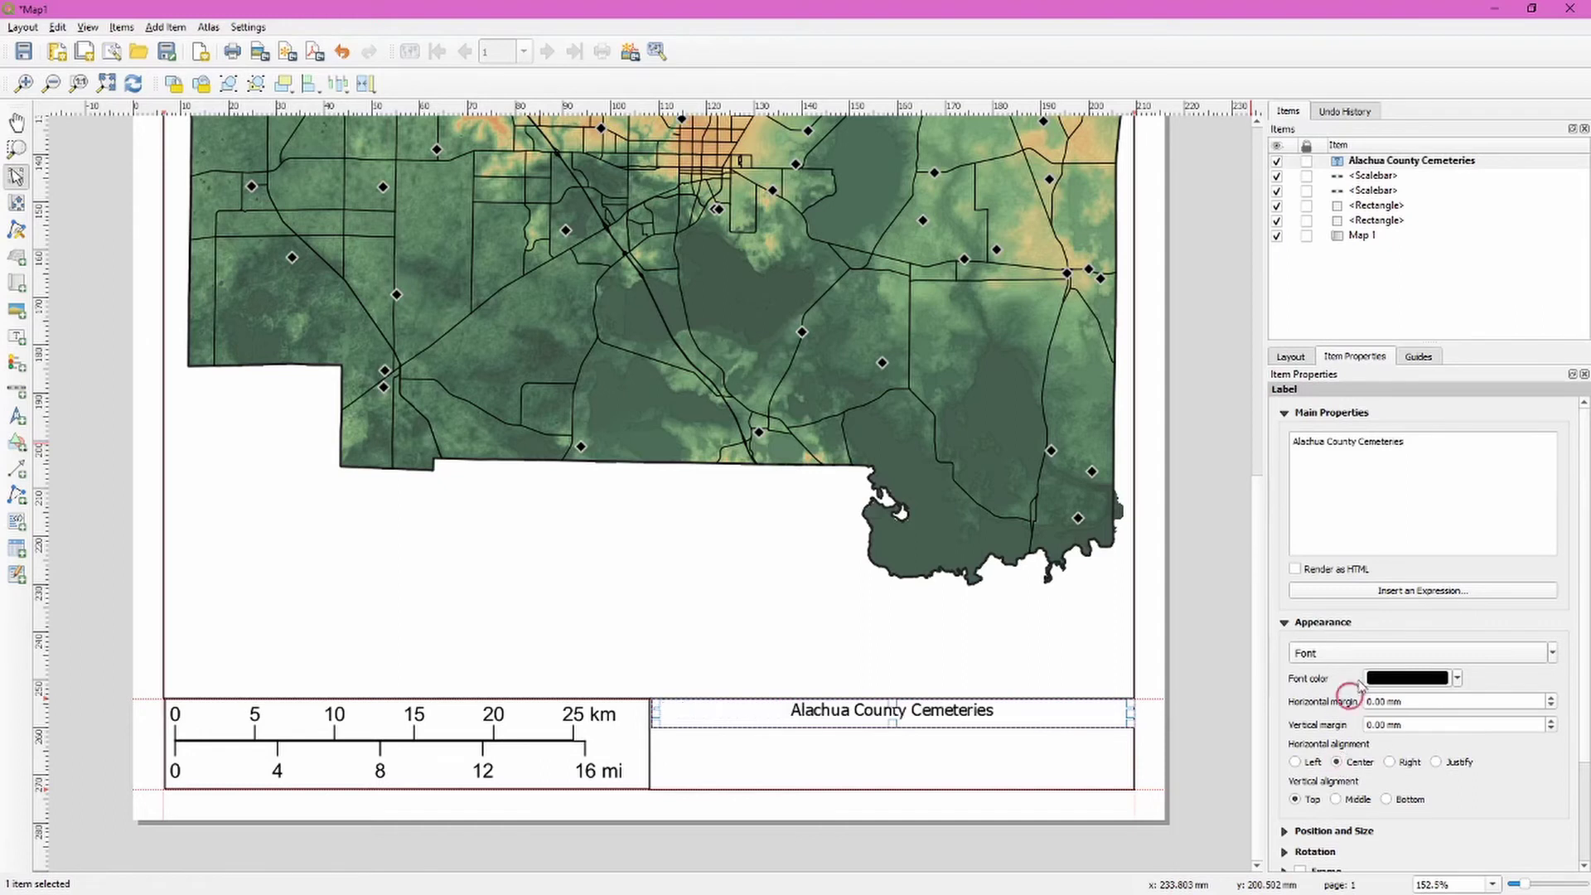
{"action": "left_click", "coordinate": [1305, 652]}
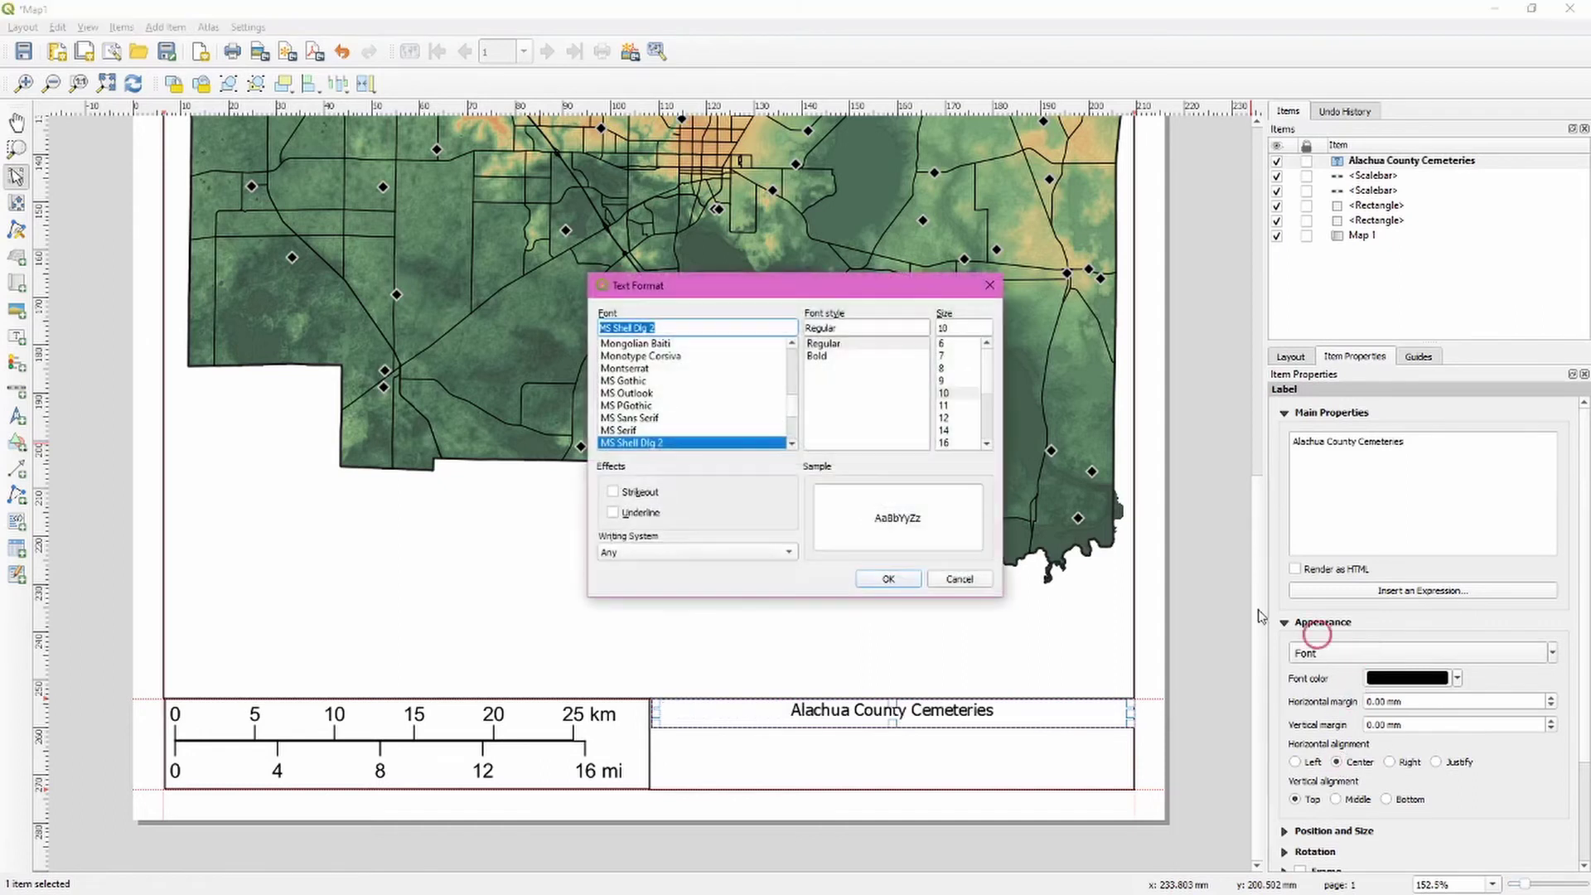
{"action": "left_click", "coordinate": [944, 417]}
{"action": "left_click", "coordinate": [893, 577]}
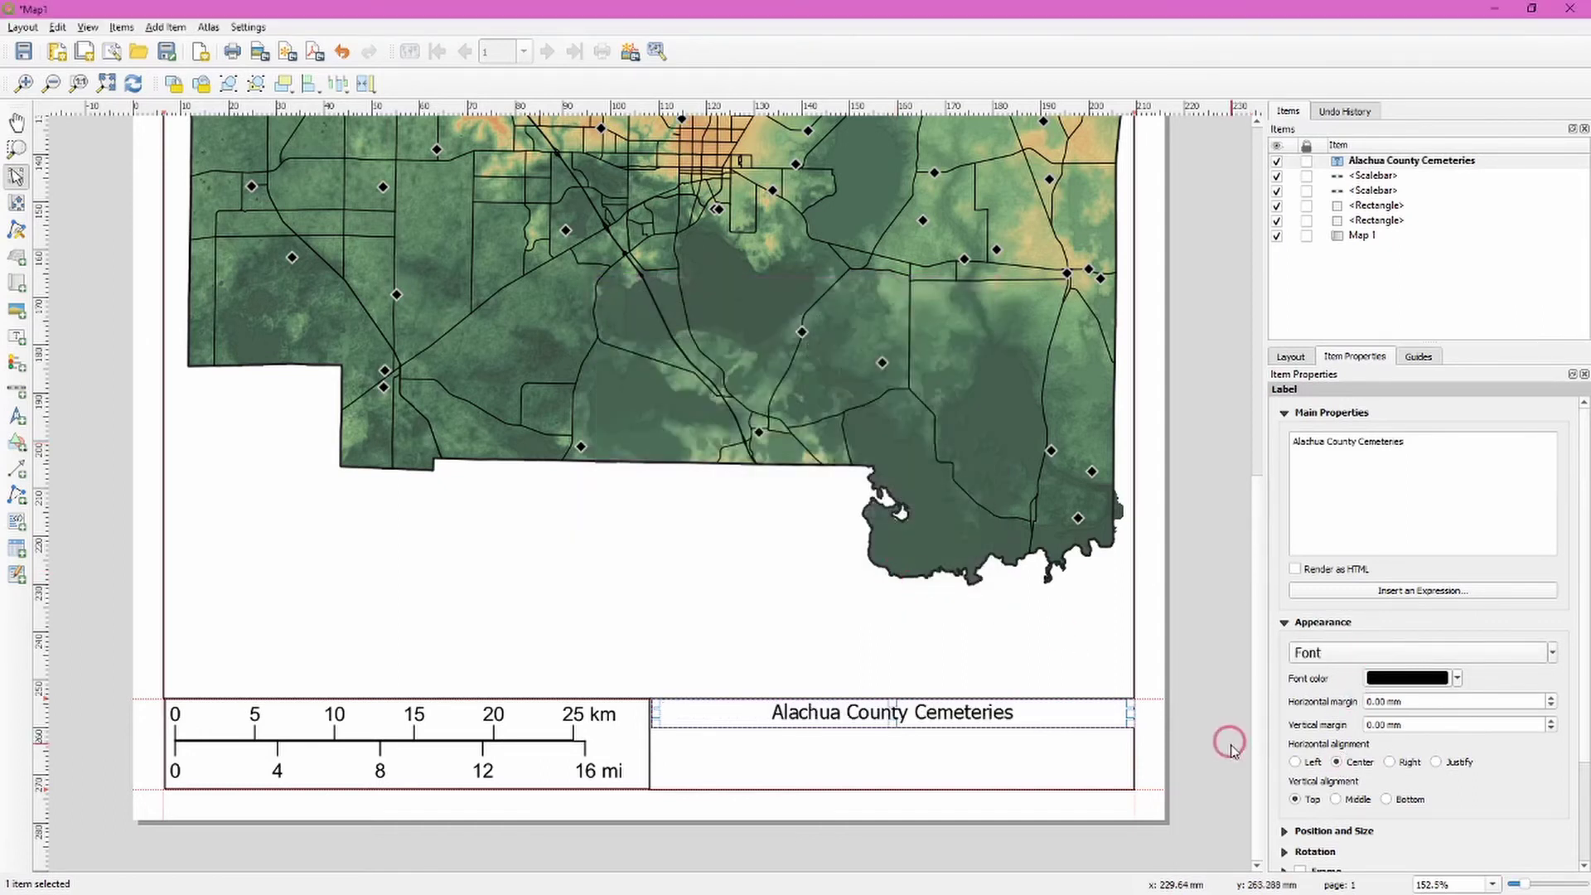
Step: Draw a new label box below the title
{"action": "left_click", "coordinate": [165, 27]}
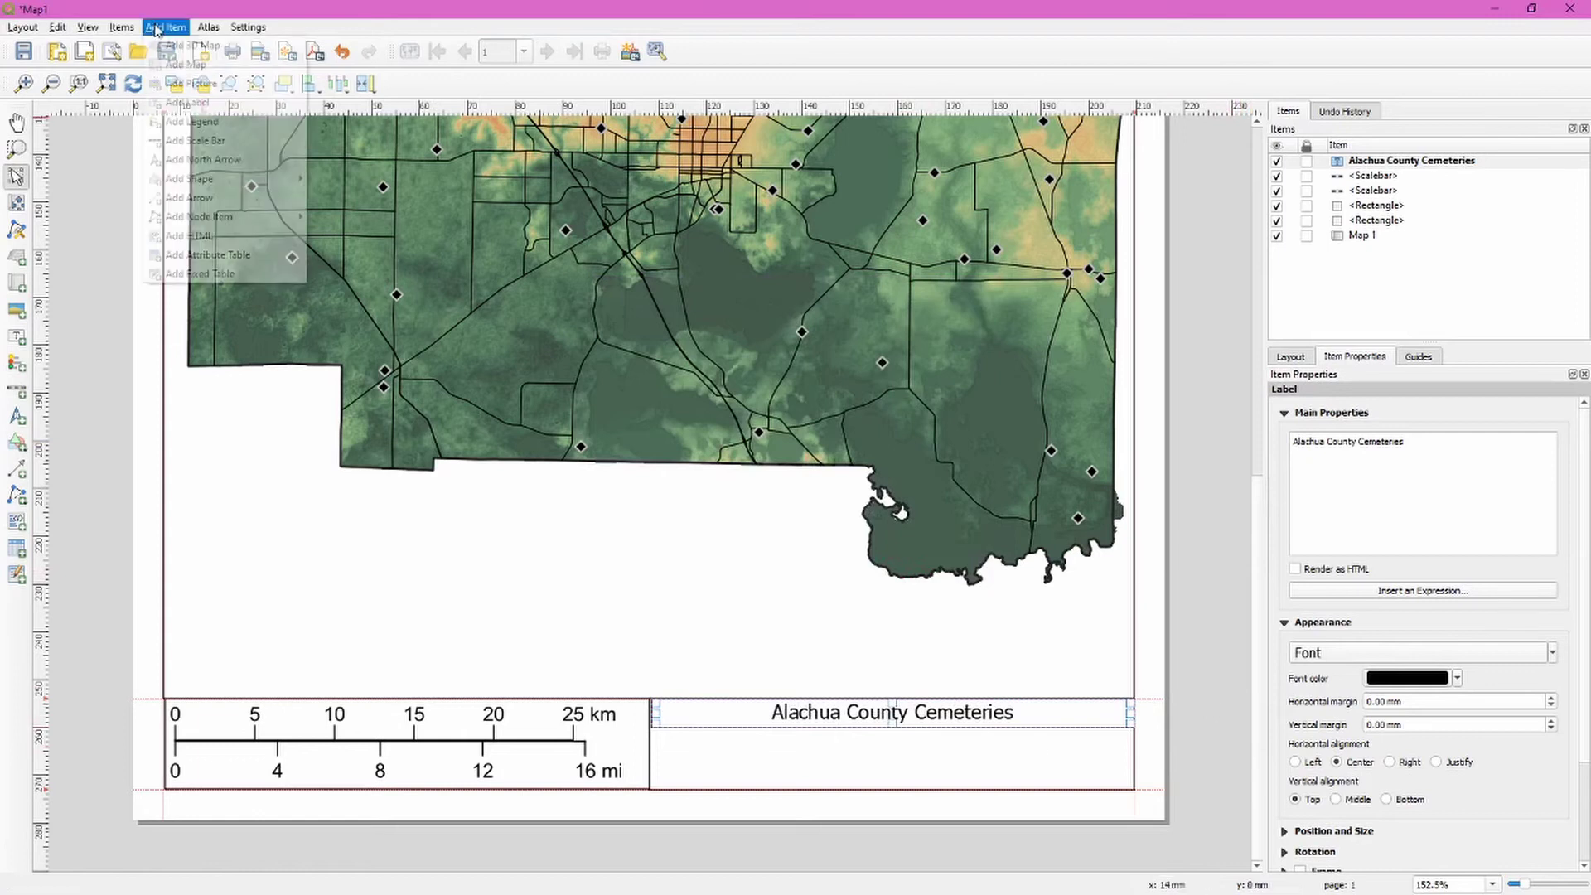
{"action": "left_click", "coordinate": [178, 103]}
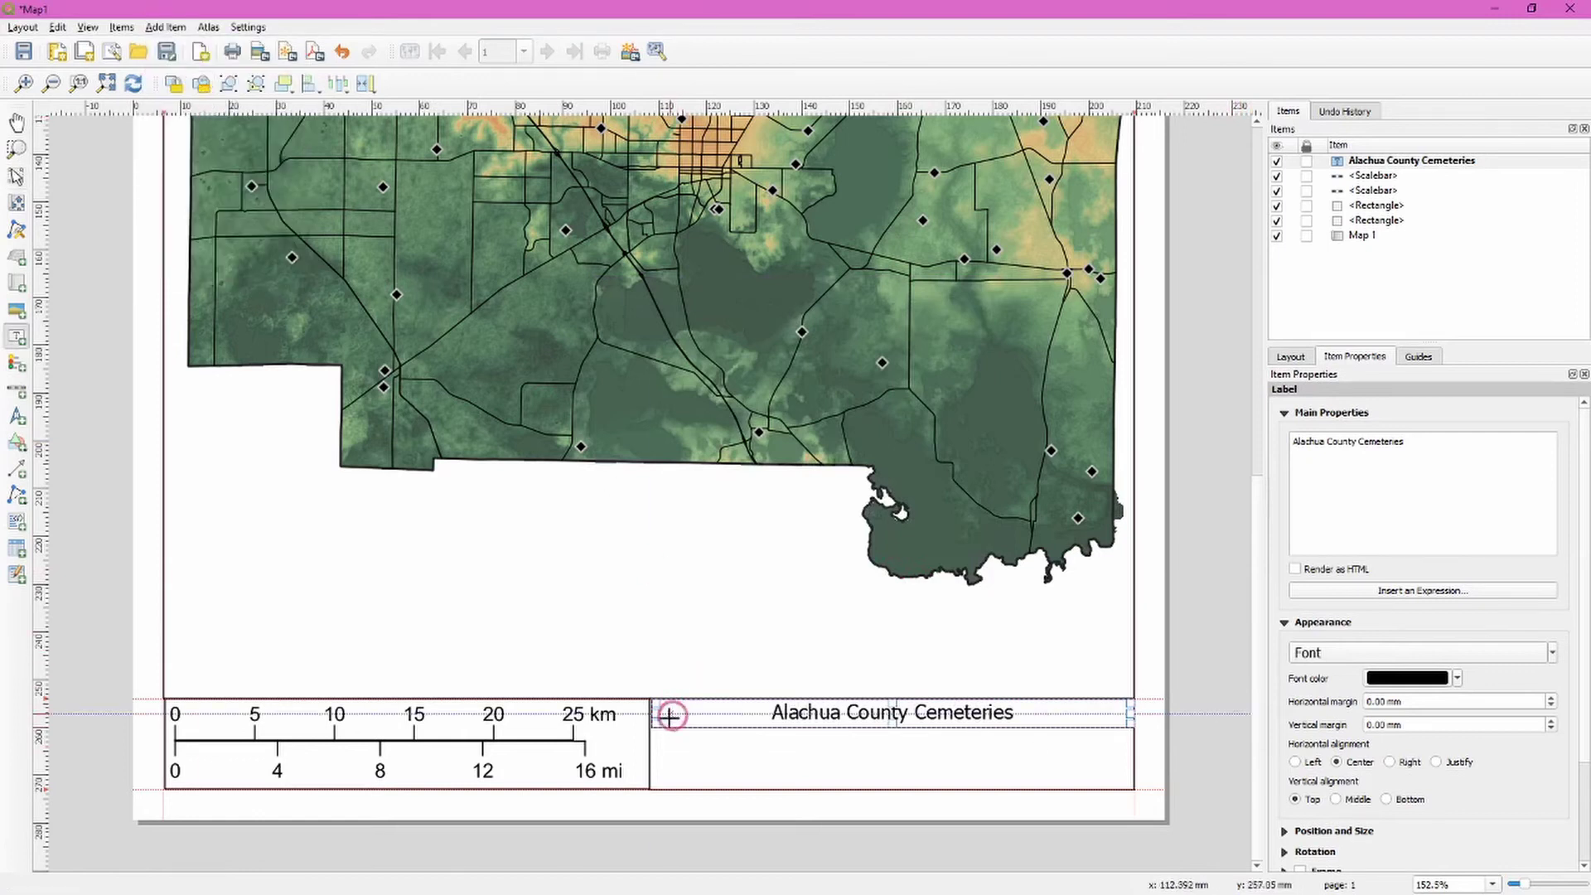
{"action": "left_click_drag", "start_coordinate": [650, 727], "coordinate": [1134, 790]}
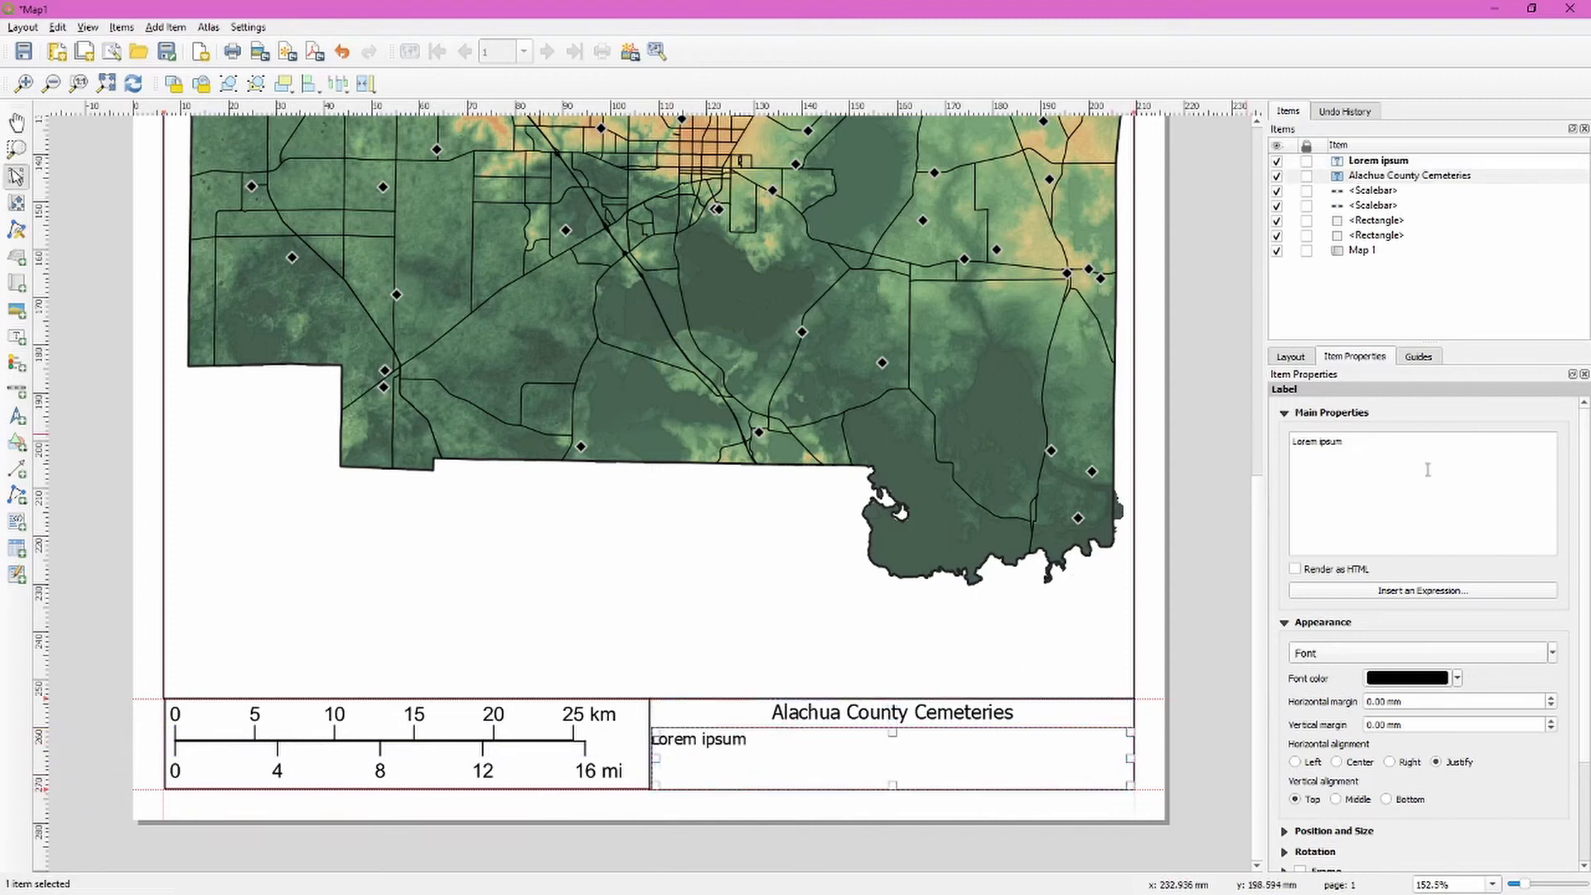
Step: Type the credits: Research on Florida Cemeteries, Scale 1:300000, BaseMap: National Elevation Dataset, Map Projection
{"action": "left_click_drag", "start_coordinate": [1375, 445], "coordinate": [1301, 426]}
{"action": "type", "text": "Research on Fl"}
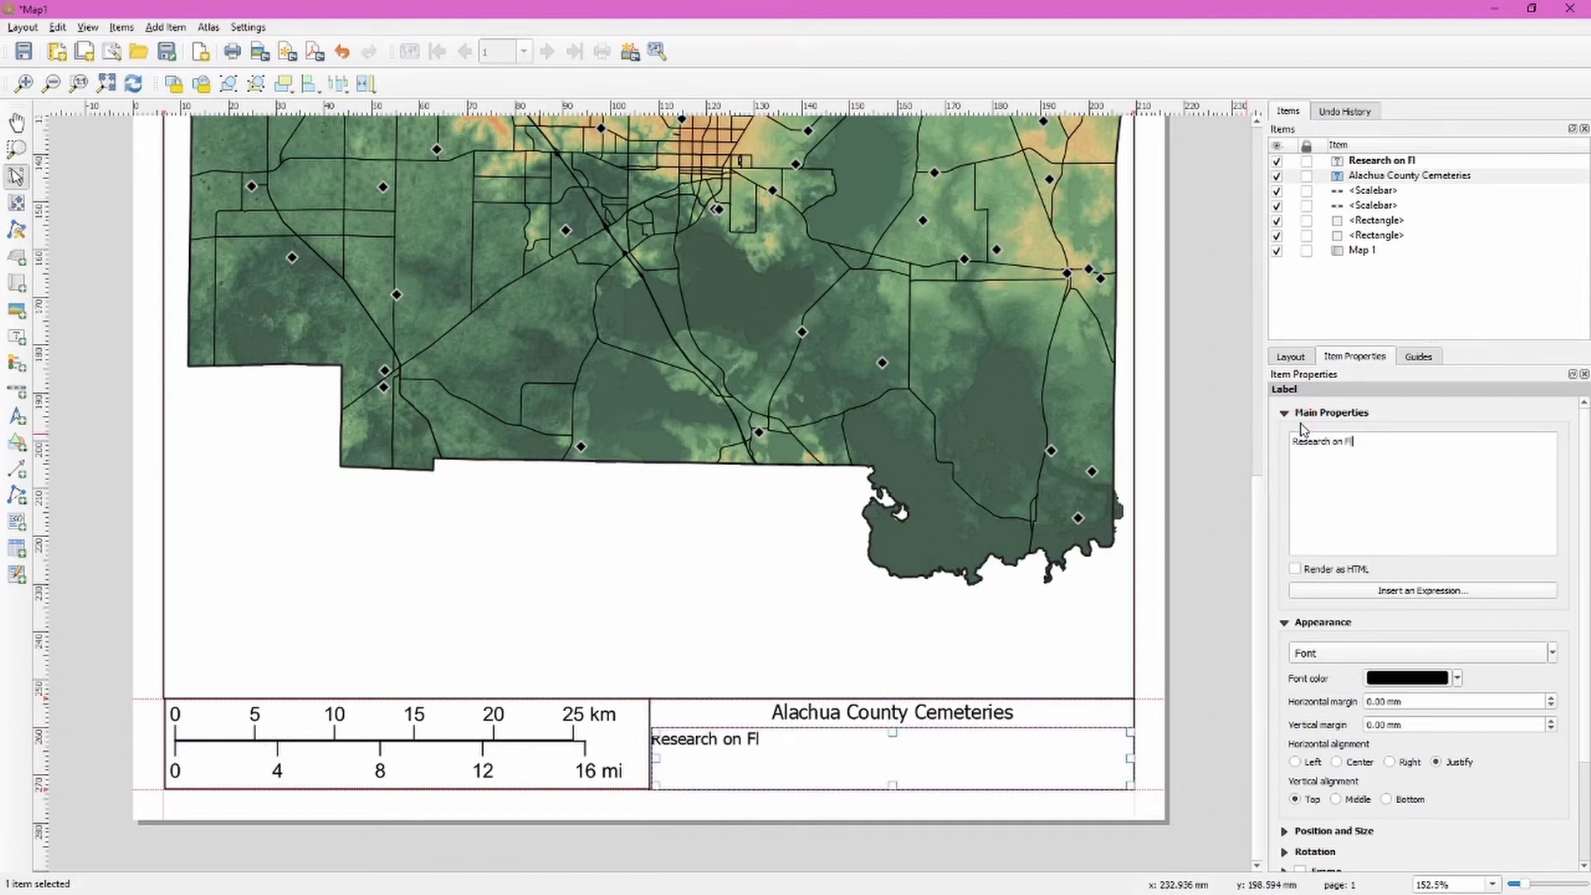
{"action": "type", "text": "orida Cemeteries..."}
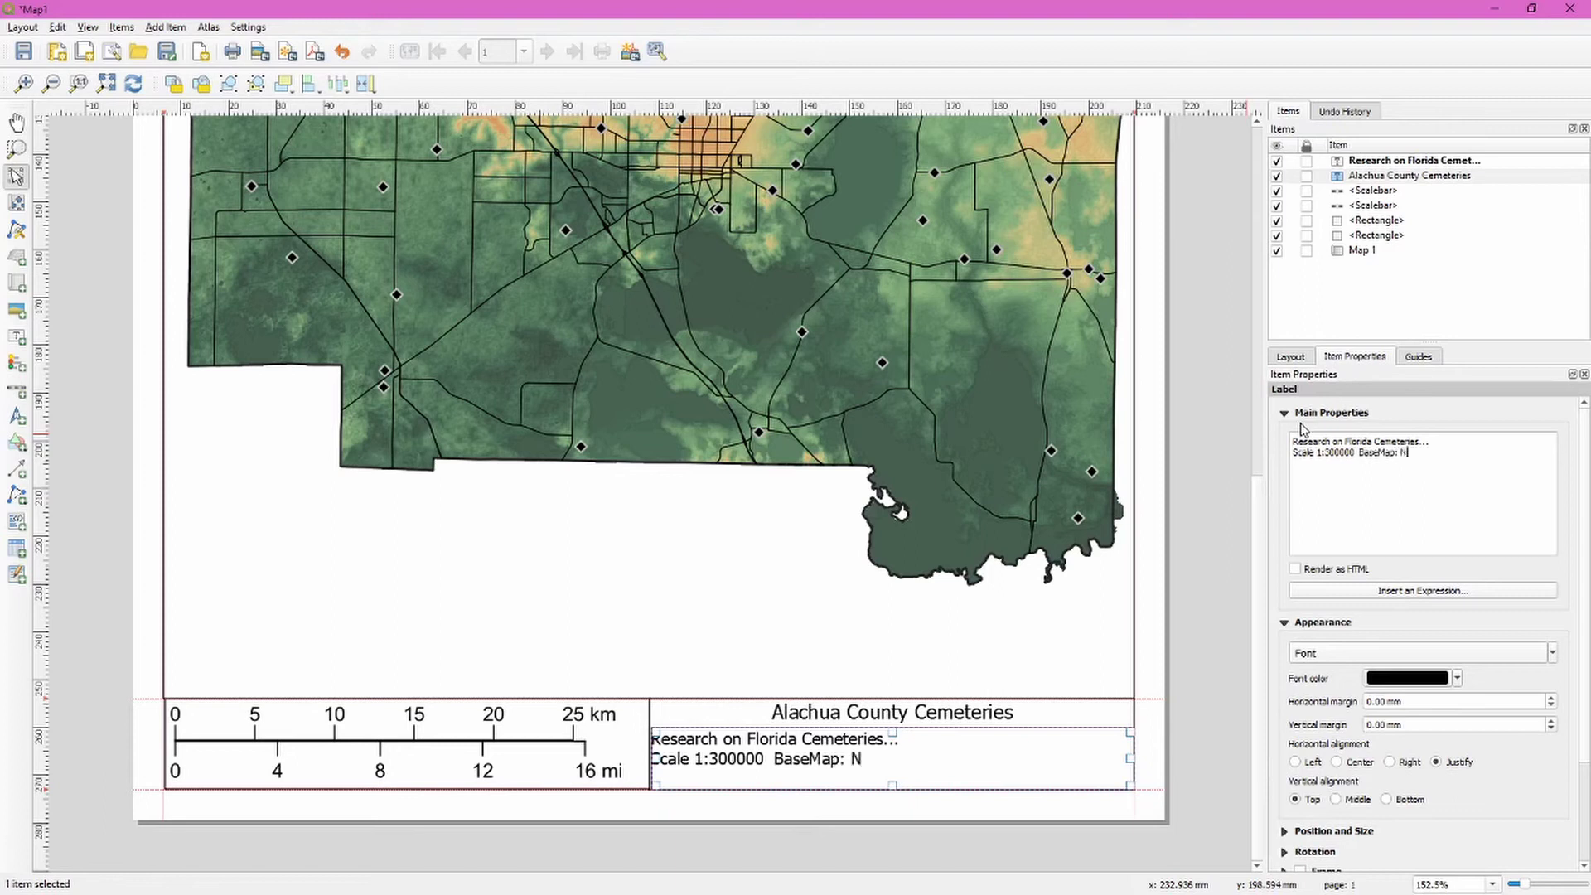
{"action": "type", "text": "ational Elevation Dataset"}
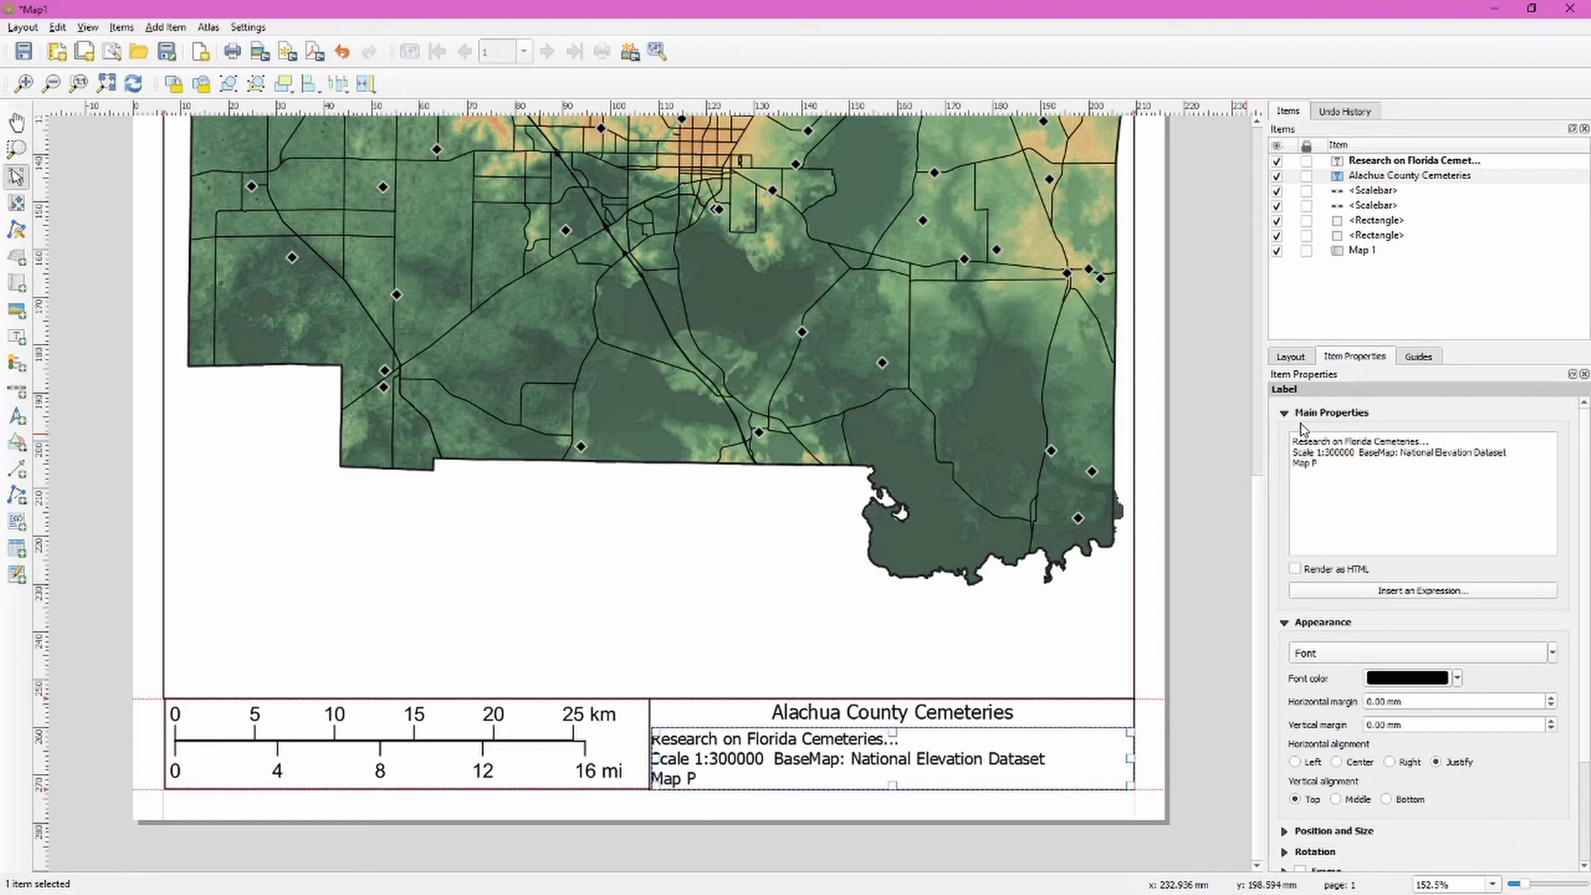
{"action": "type", "text": "ction"}
{"action": "key", "text": "alt+Tab"}
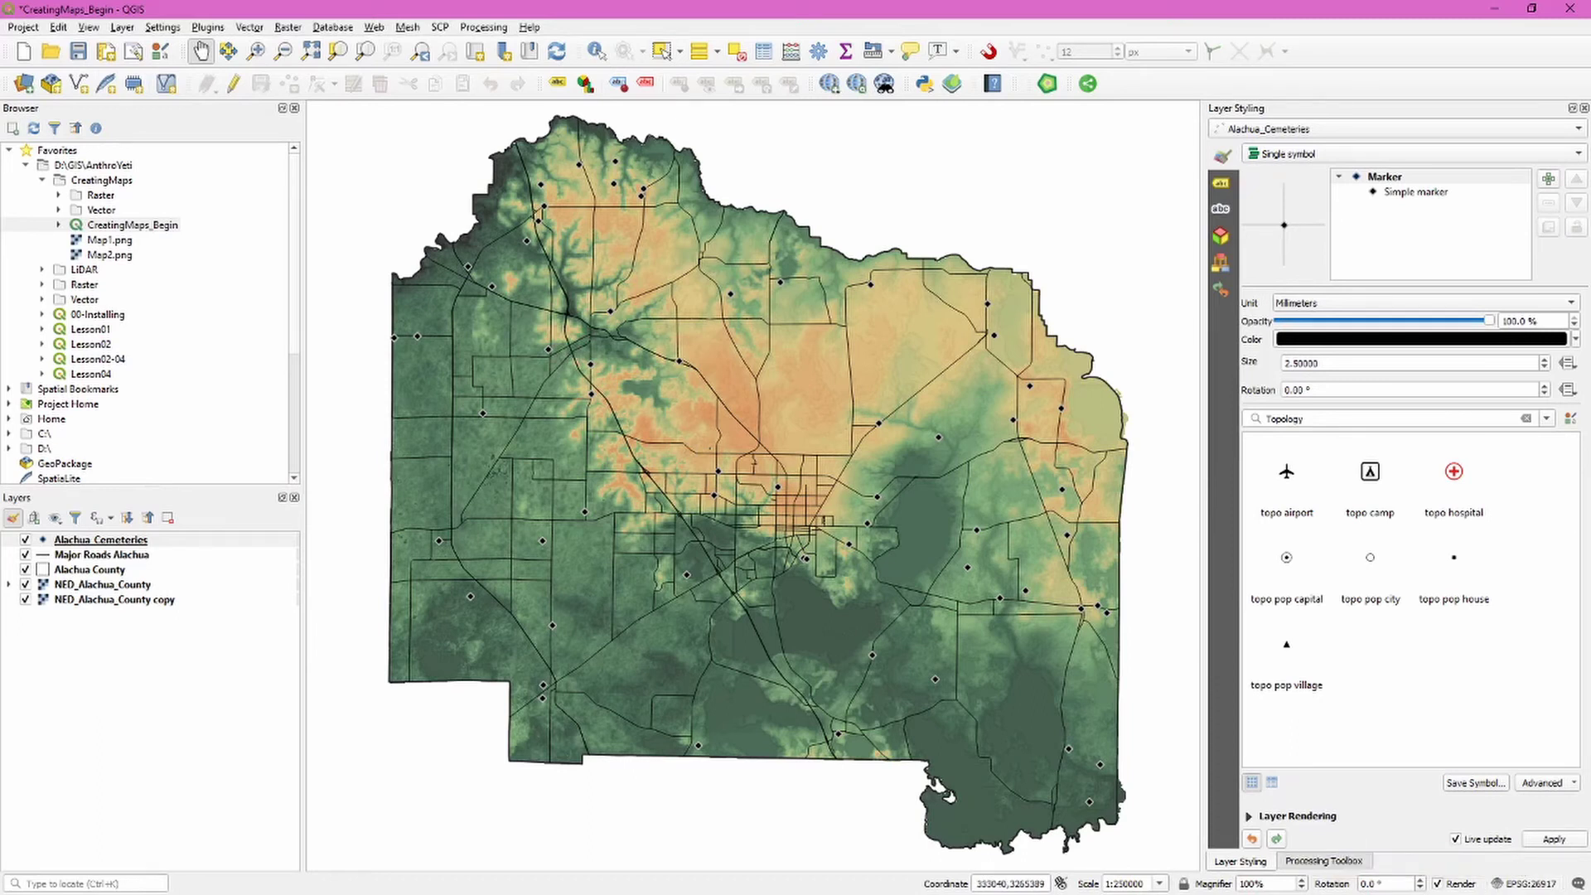
{"action": "key", "text": "alt+Tab"}
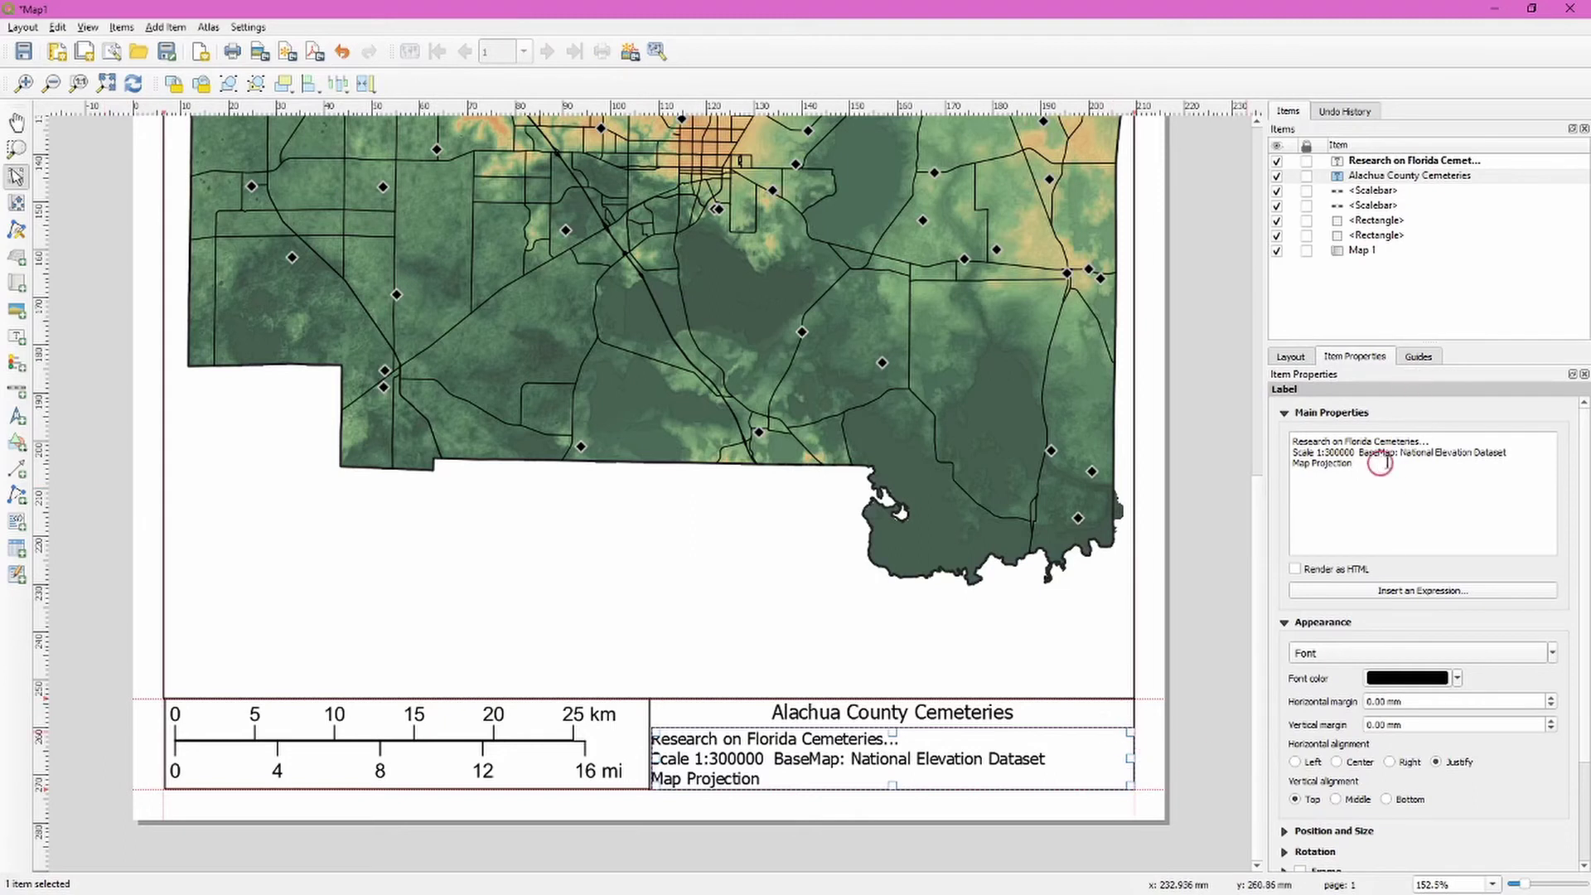
Step: Append ': NAD 83 UTM 17N' to the Map Projection line and centre the credits
{"action": "left_click", "coordinate": [1426, 462]}
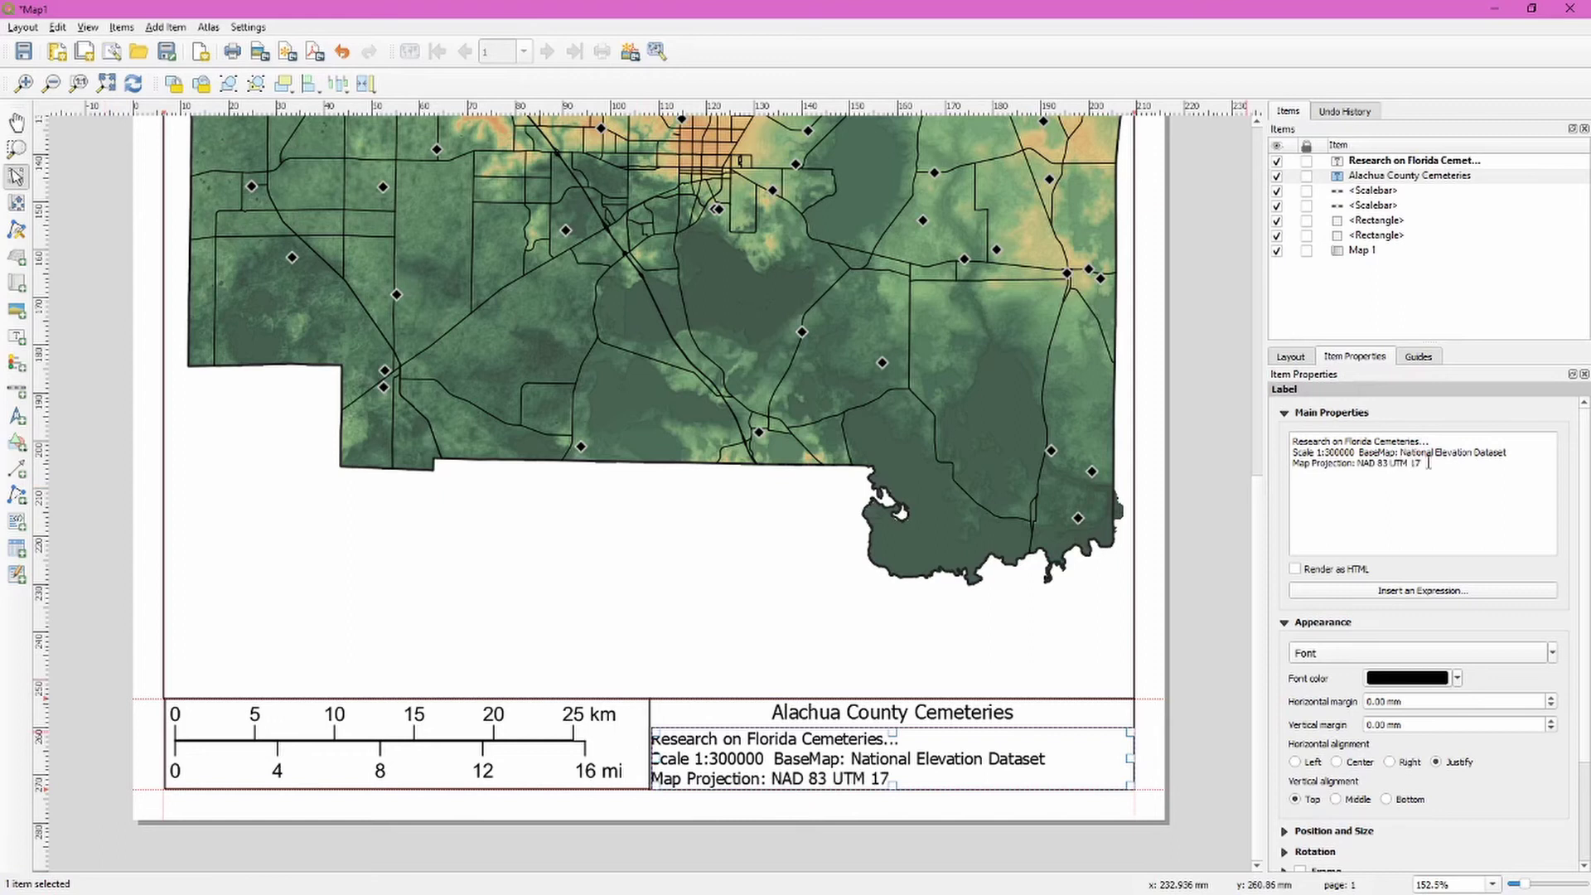
{"action": "left_click", "coordinate": [1336, 763]}
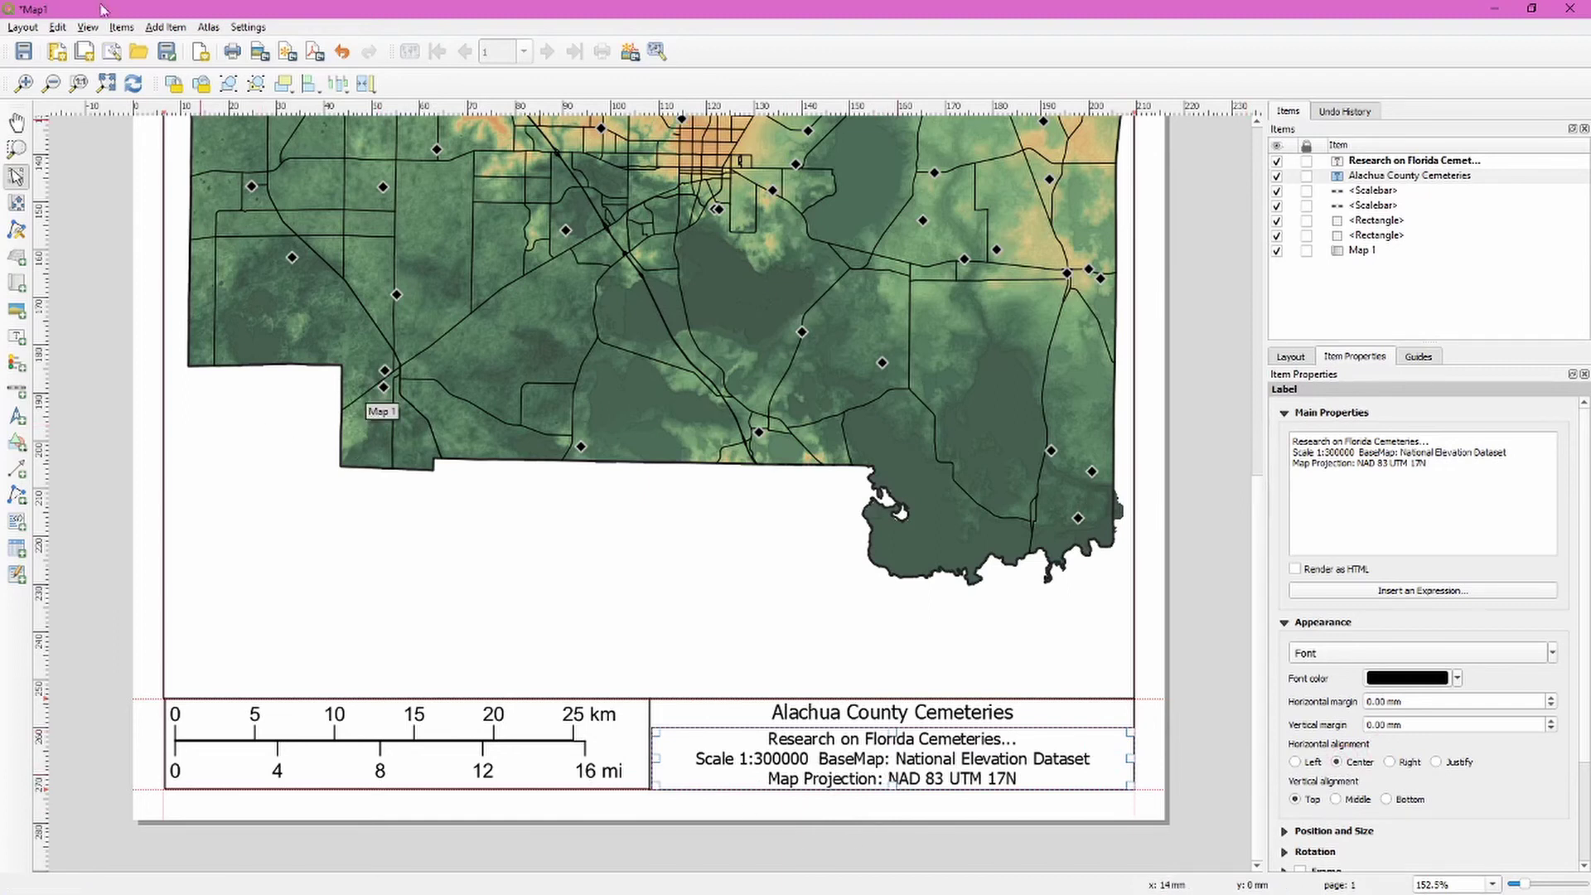
{"action": "left_click", "coordinate": [166, 26]}
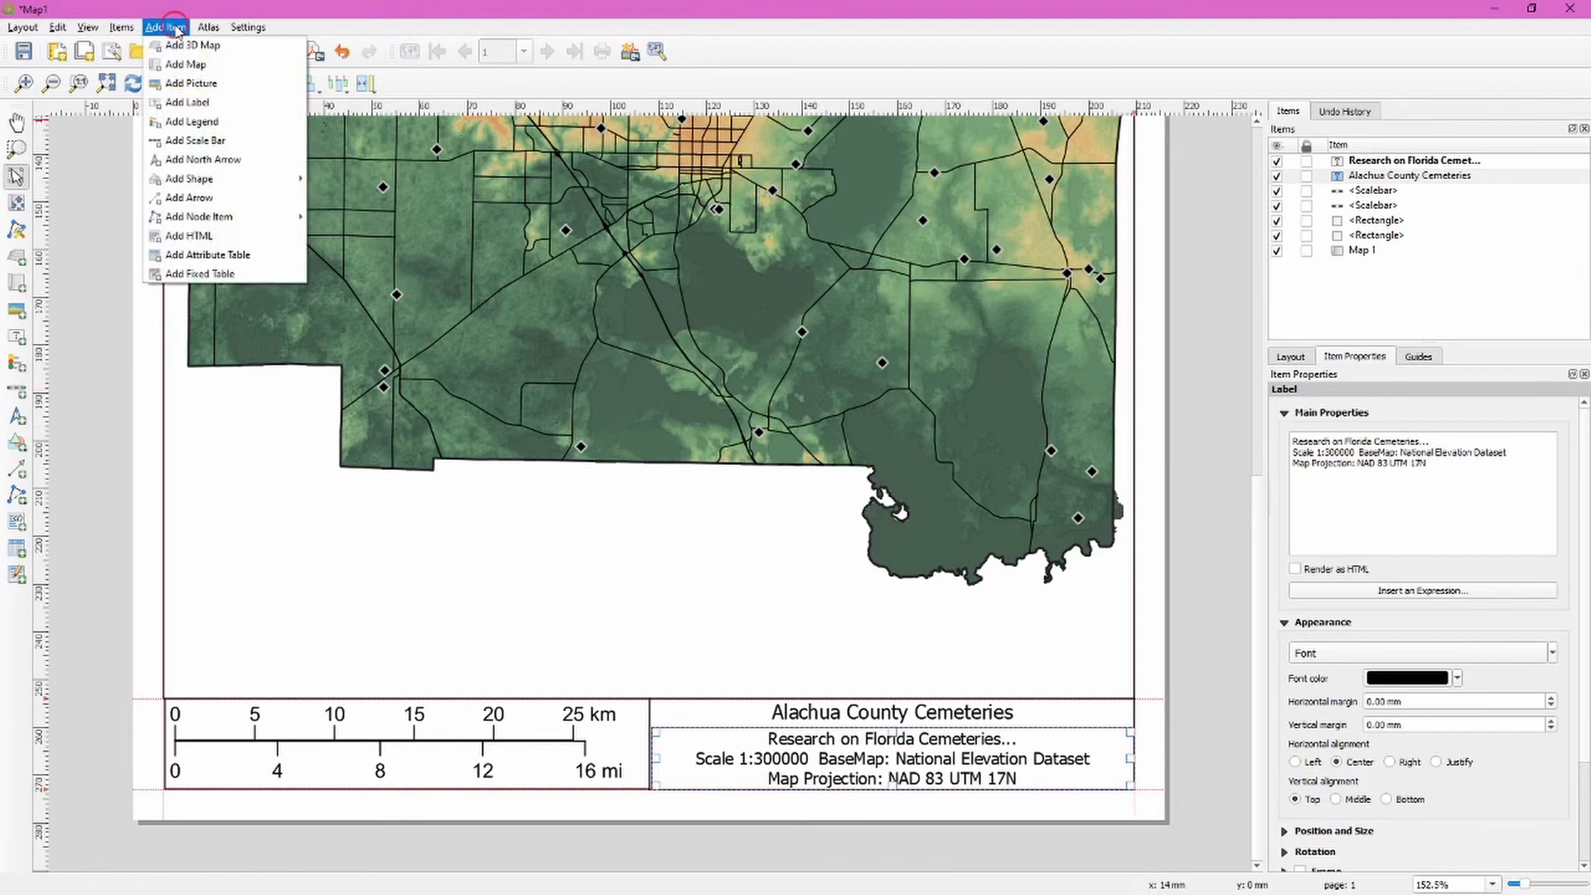
Step: Draw a legend at the page's lower left and retitle it 'Legend'
{"action": "left_click", "coordinate": [232, 122]}
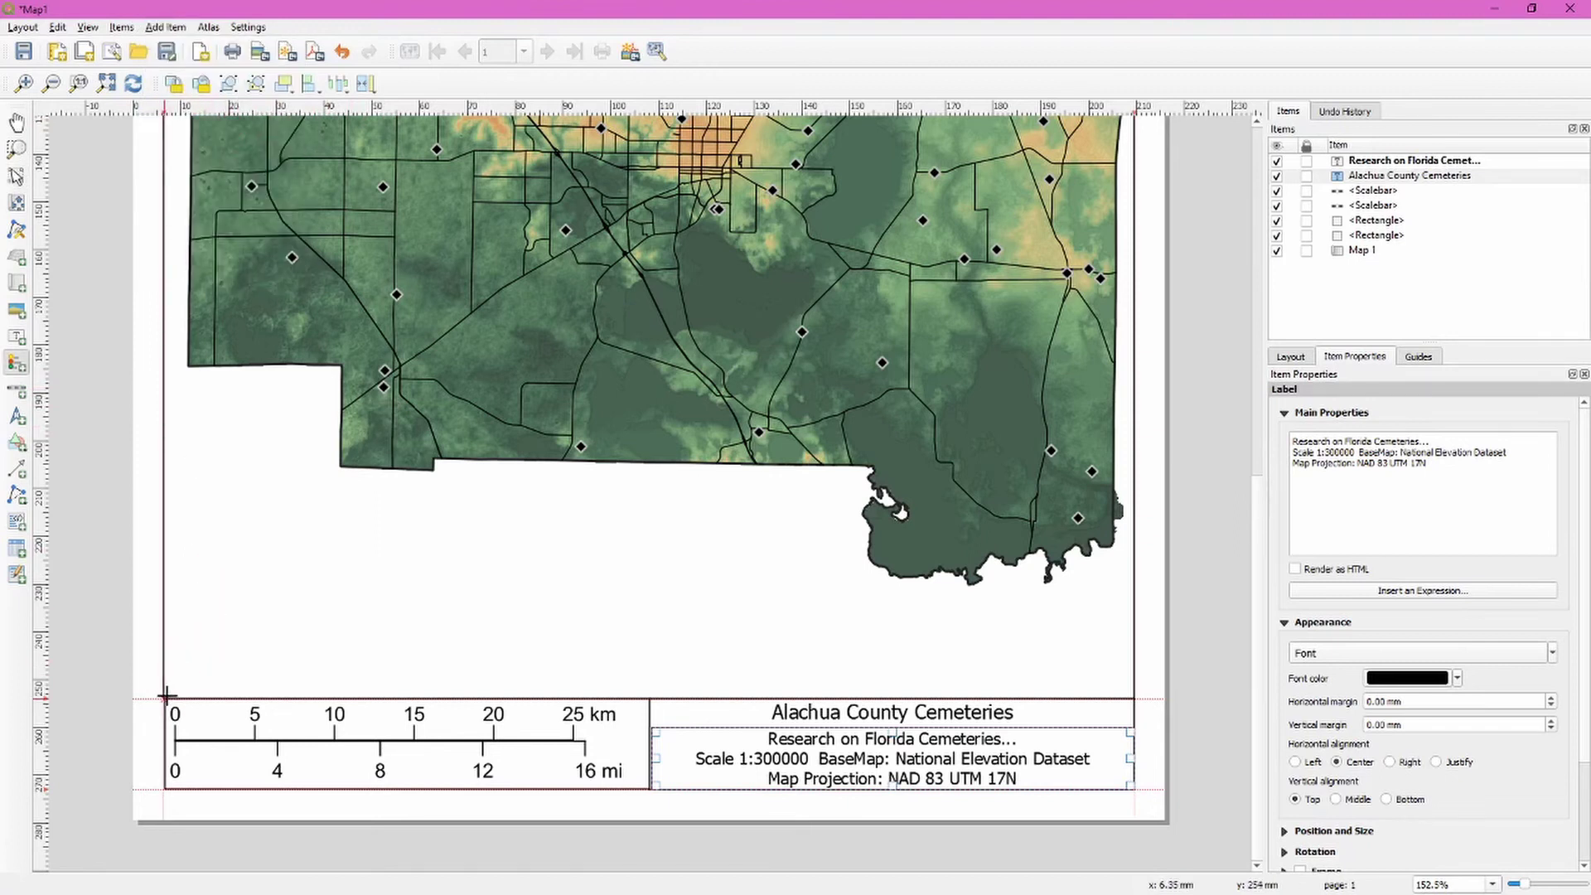
{"action": "left_click_drag", "start_coordinate": [165, 695], "coordinate": [355, 488]}
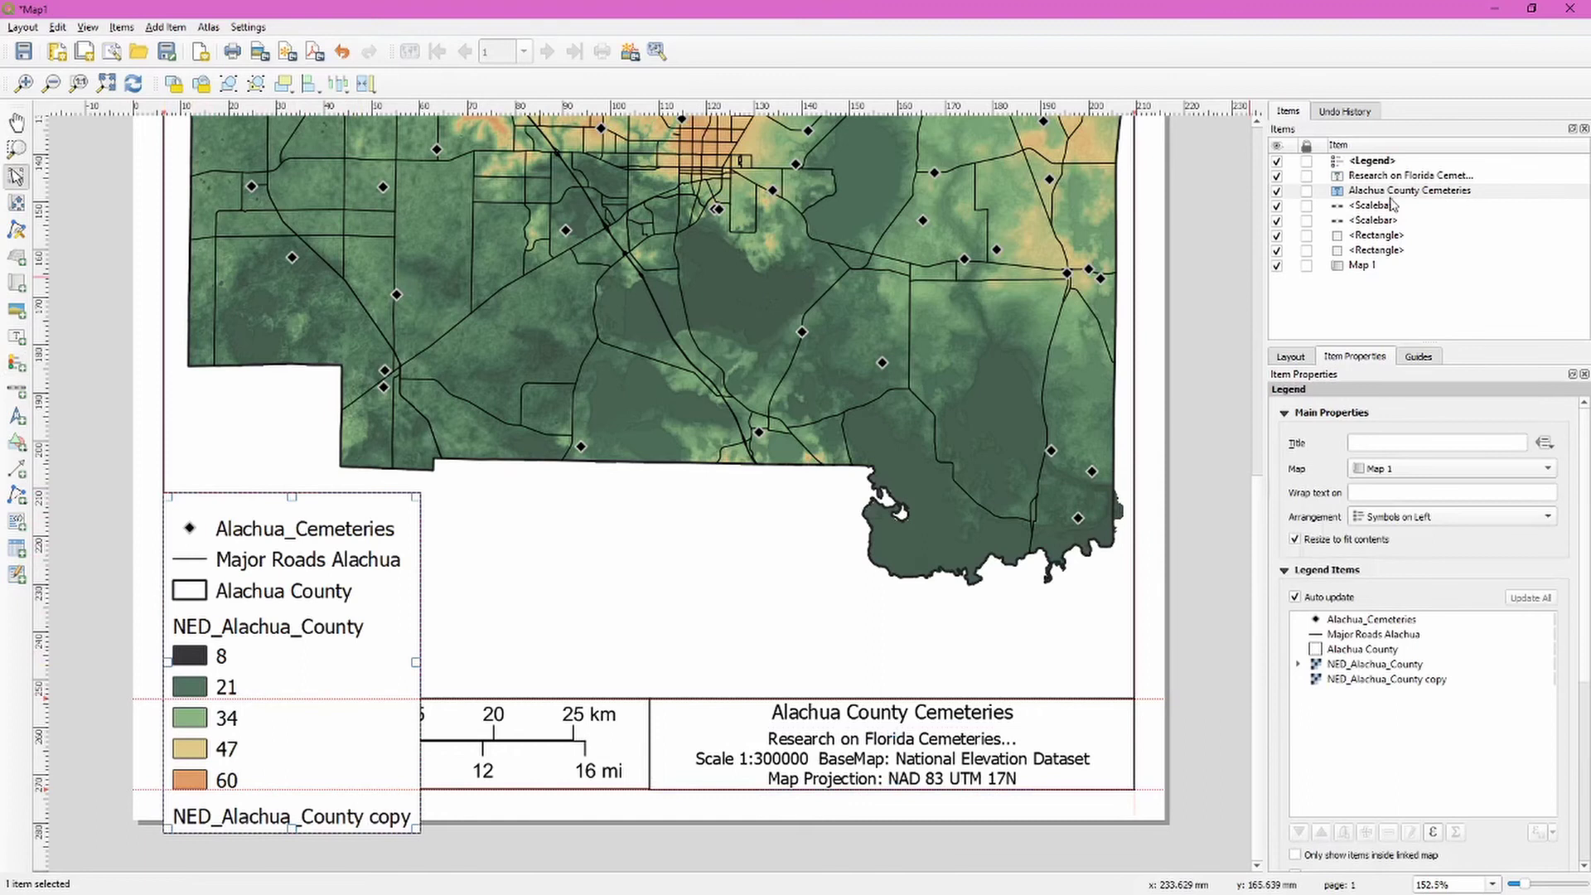
{"action": "left_click", "coordinate": [1385, 163]}
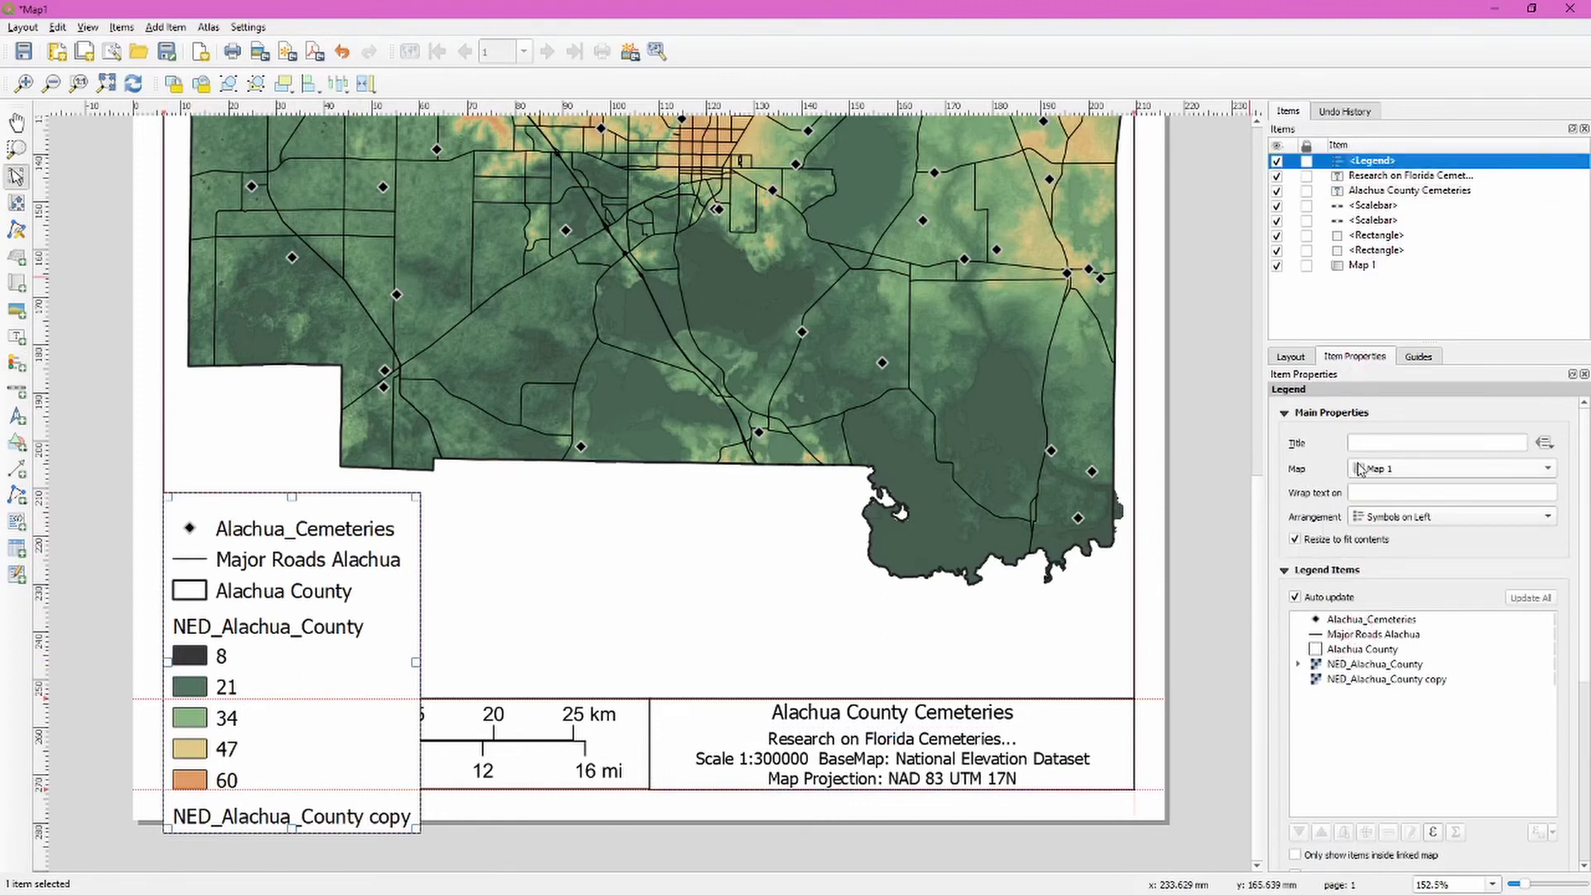
{"action": "left_click", "coordinate": [1399, 437]}
{"action": "type", "text": "Legend"}
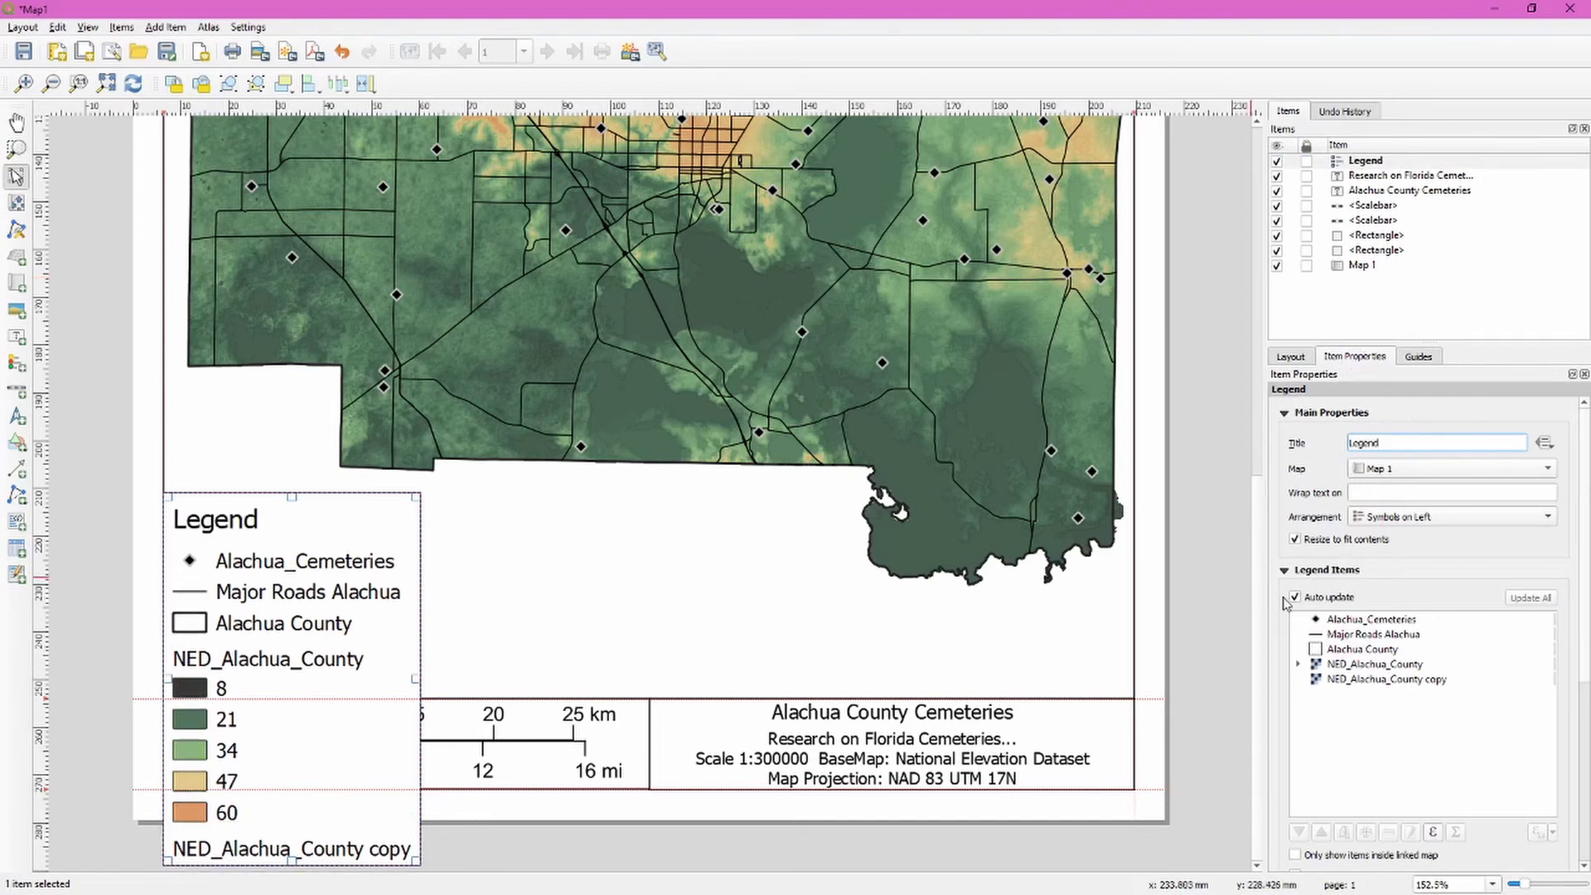
Step: Turn off legend auto-update and remove both NED_Alachua_County entries
{"action": "left_click", "coordinate": [1326, 598]}
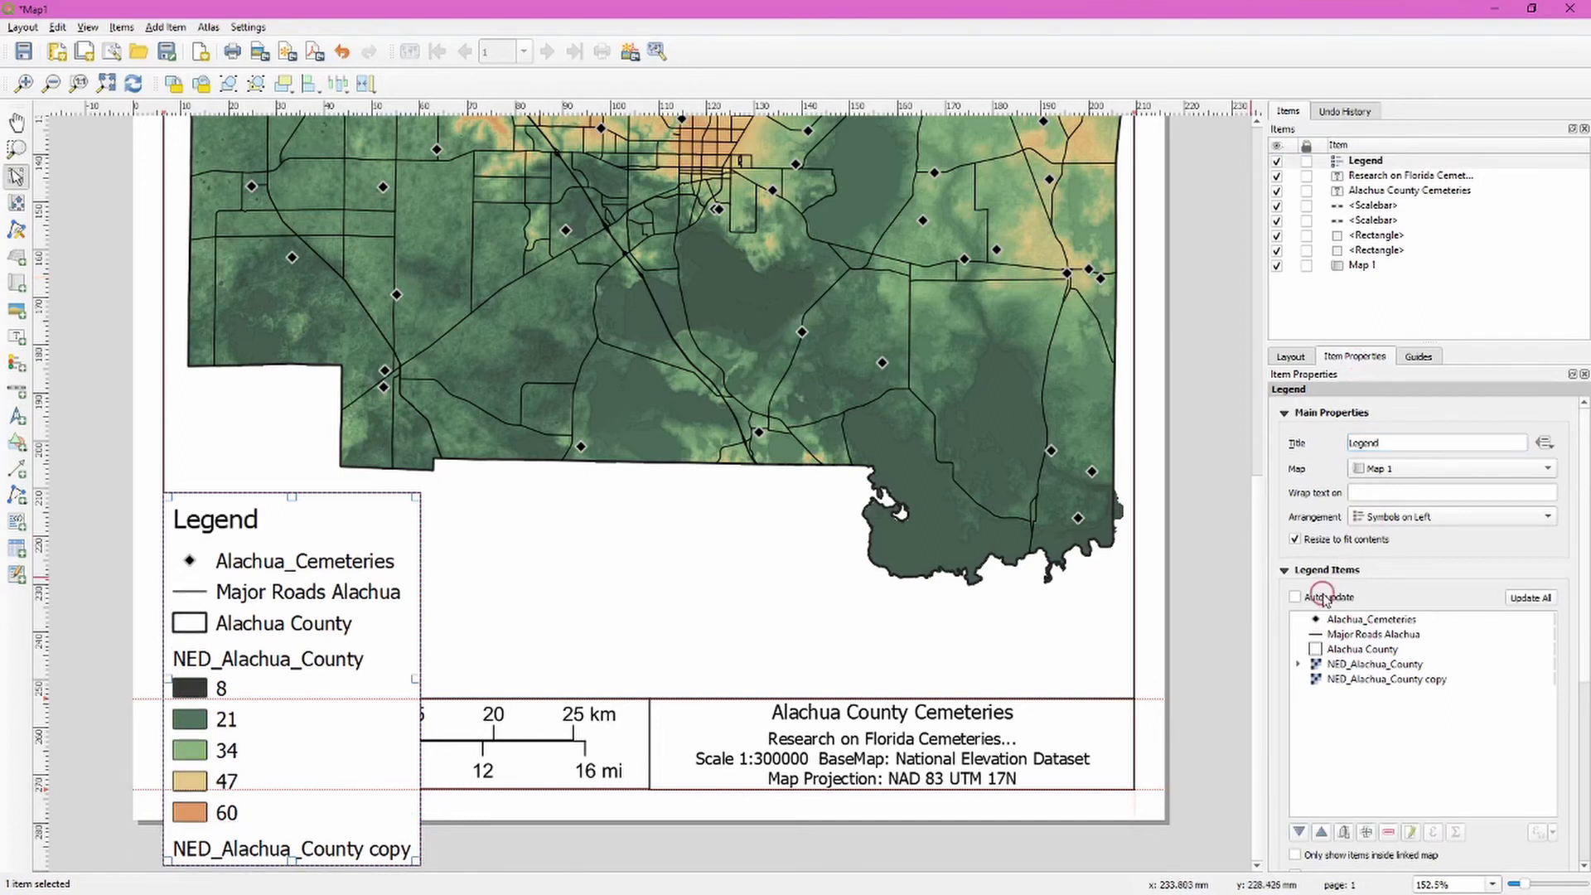
{"action": "left_click", "coordinate": [1359, 664]}
{"action": "left_click", "coordinate": [1387, 831]}
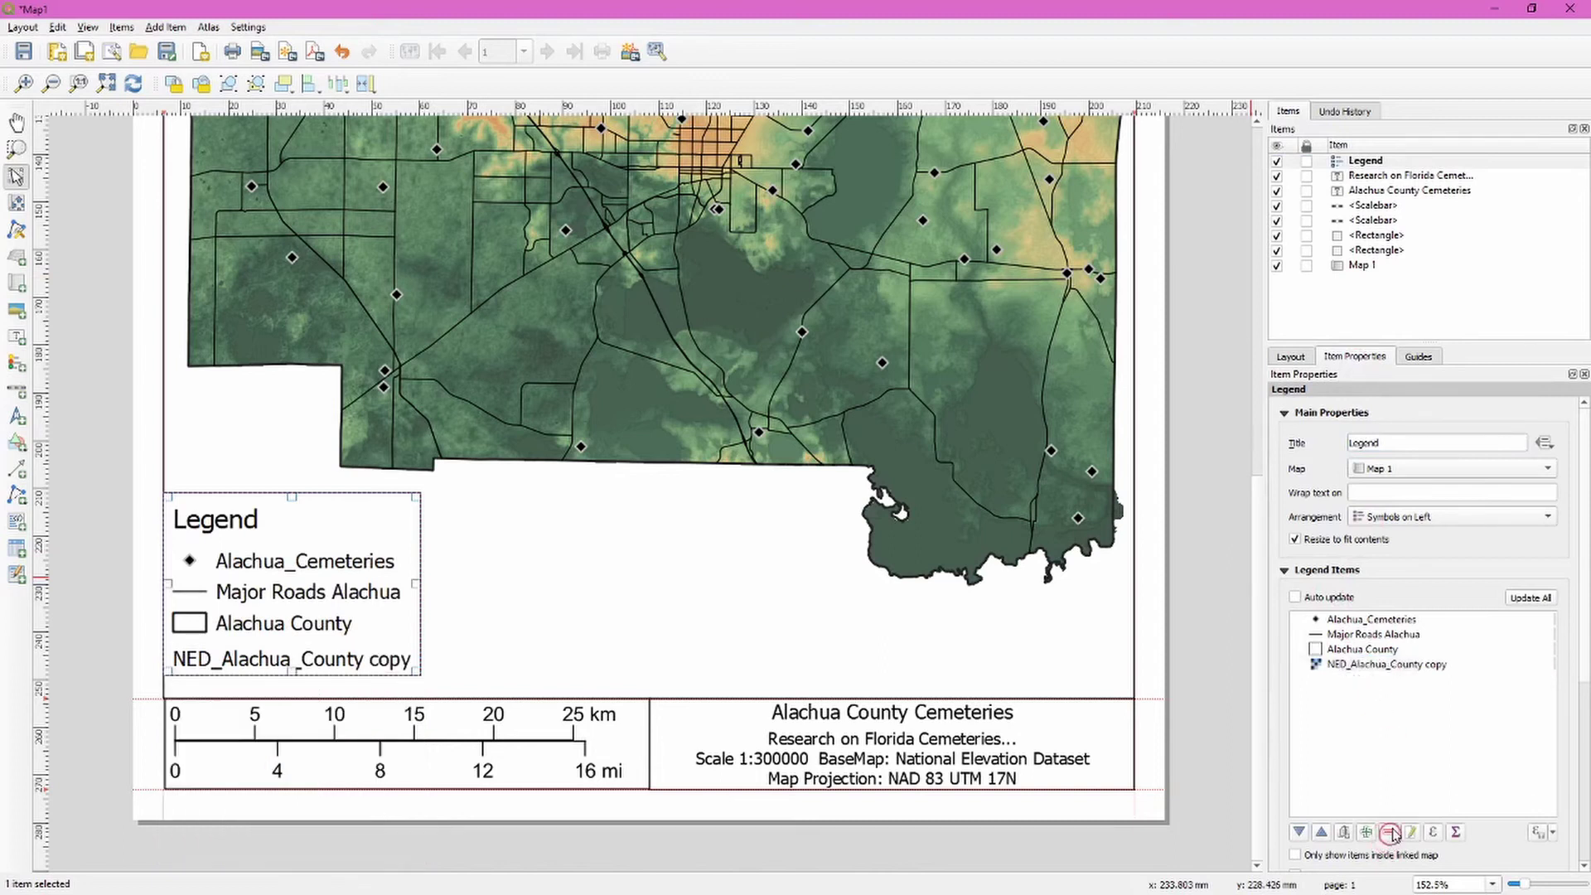
{"action": "left_click", "coordinate": [1391, 667]}
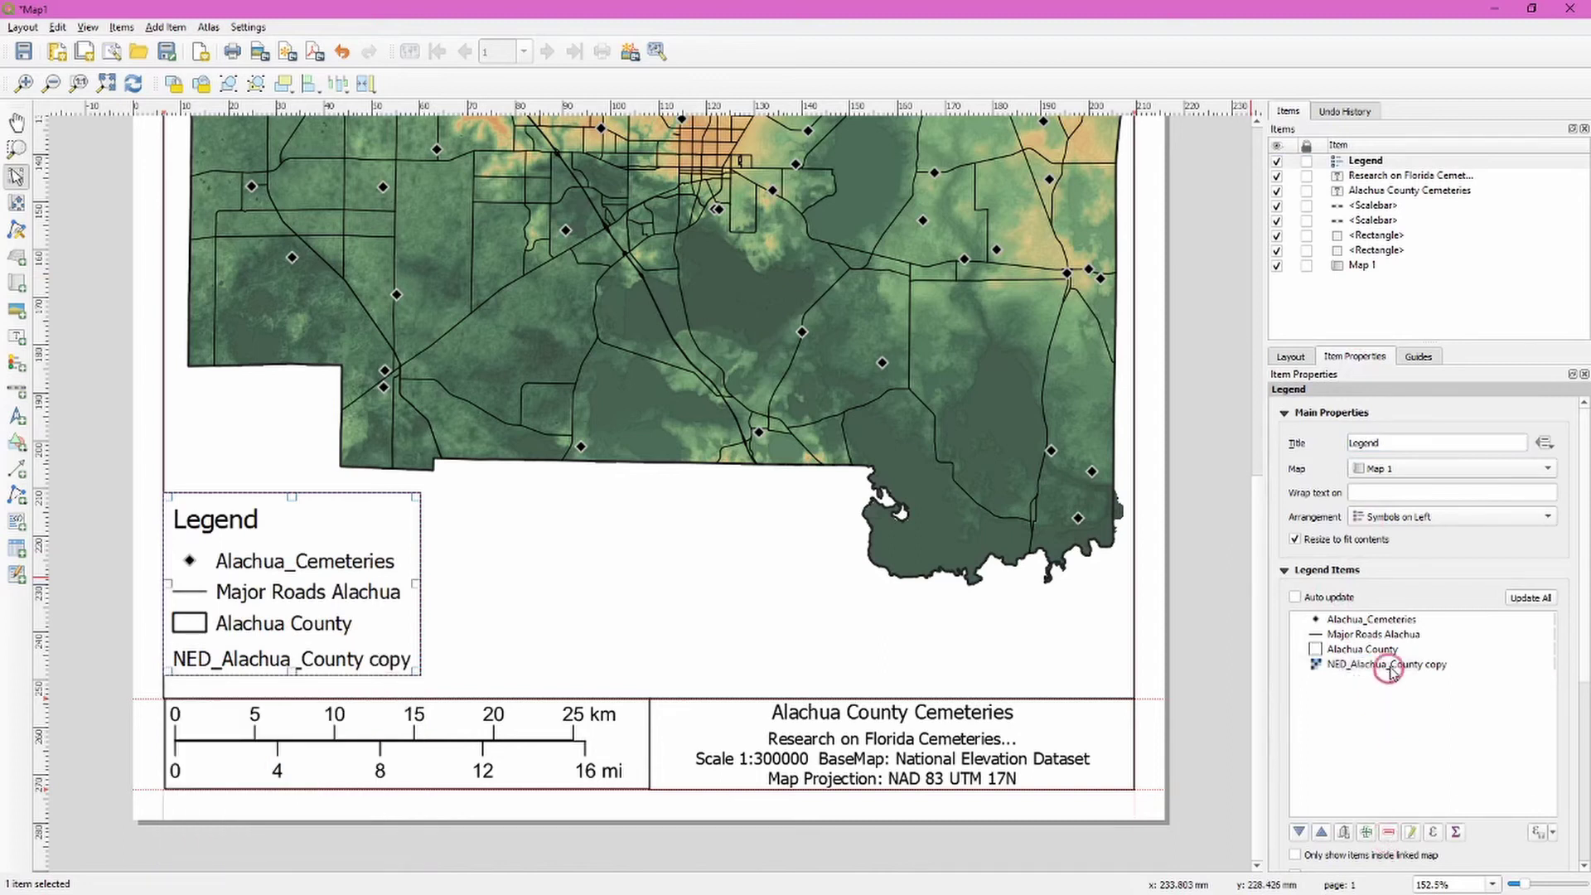
{"action": "left_click", "coordinate": [1389, 831]}
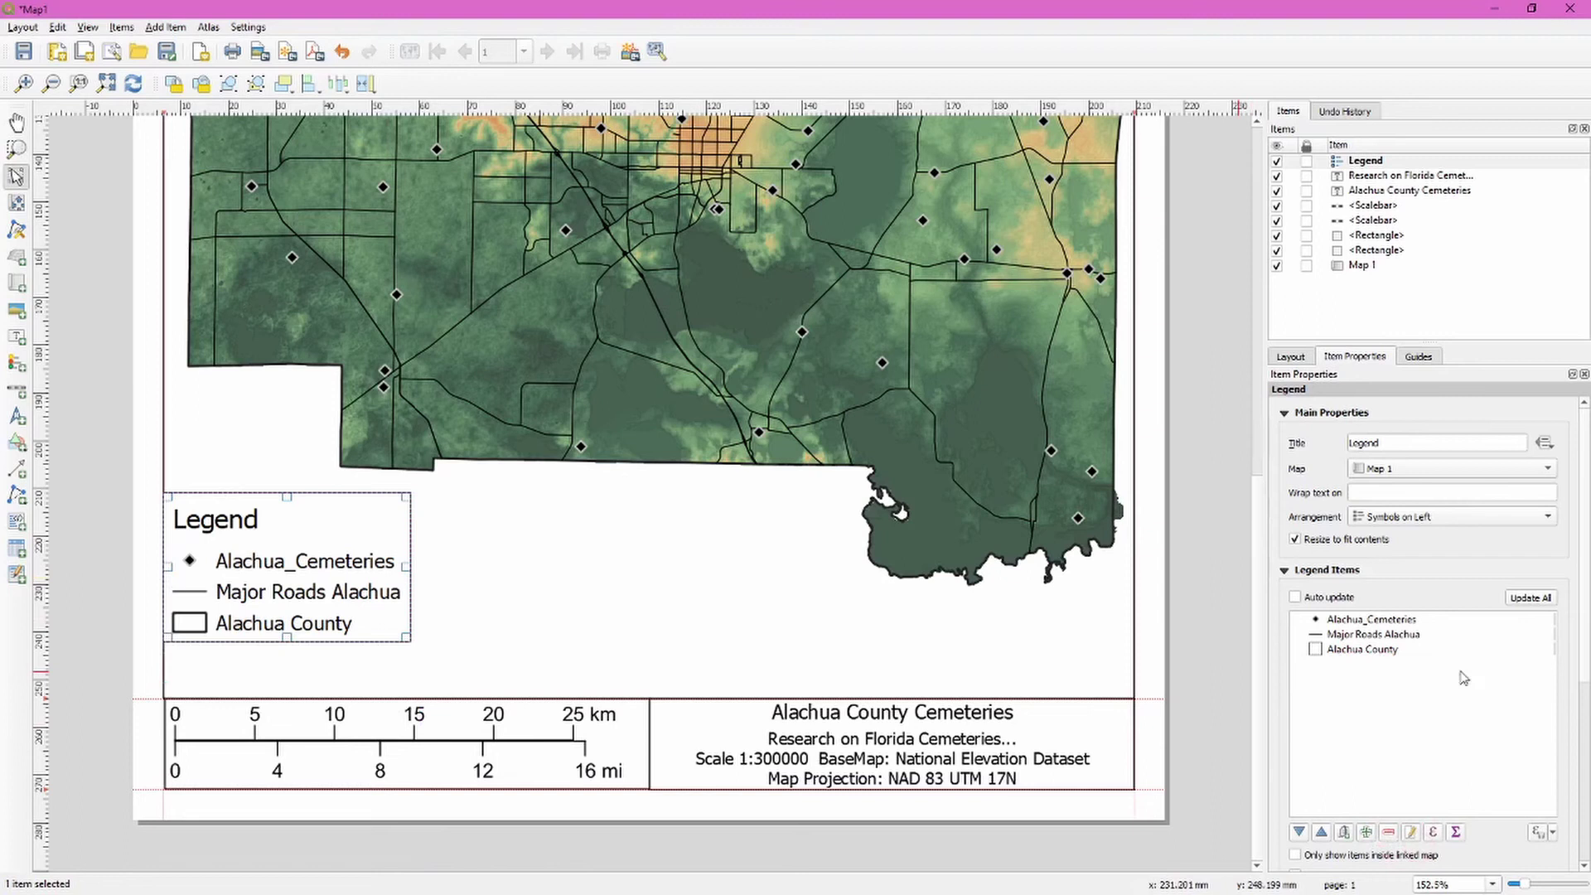
{"action": "left_click", "coordinate": [1377, 622]}
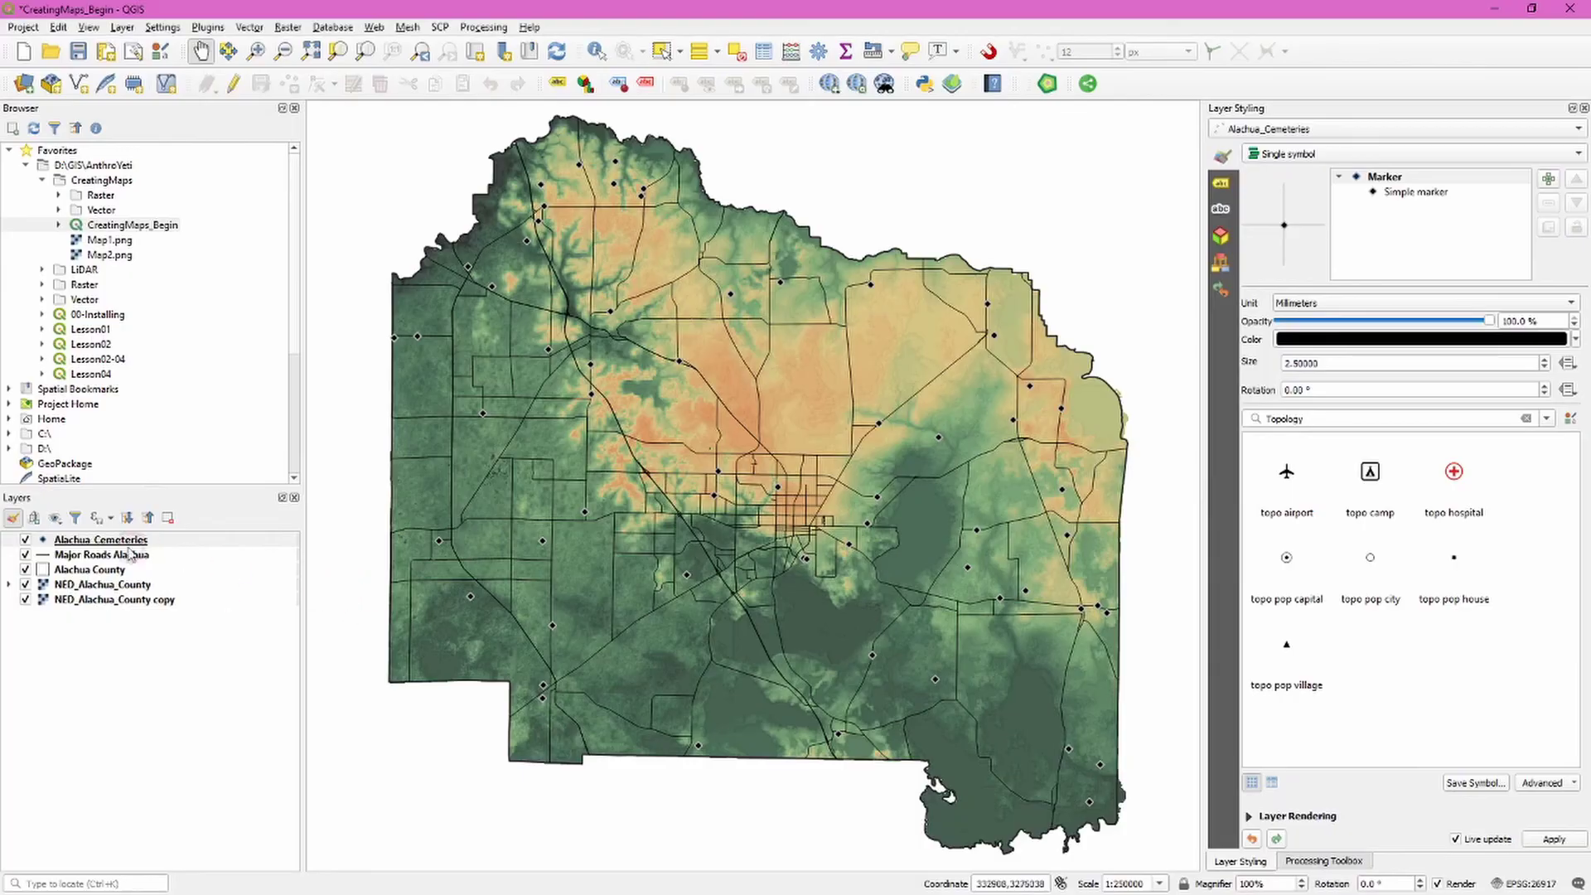
Step: Rename the Alachua_Cemeteries layer to 'Alachua Cemeteries' and return to the Map1 layout
{"action": "left_click", "coordinate": [94, 542]}
{"action": "right_click", "coordinate": [93, 540]}
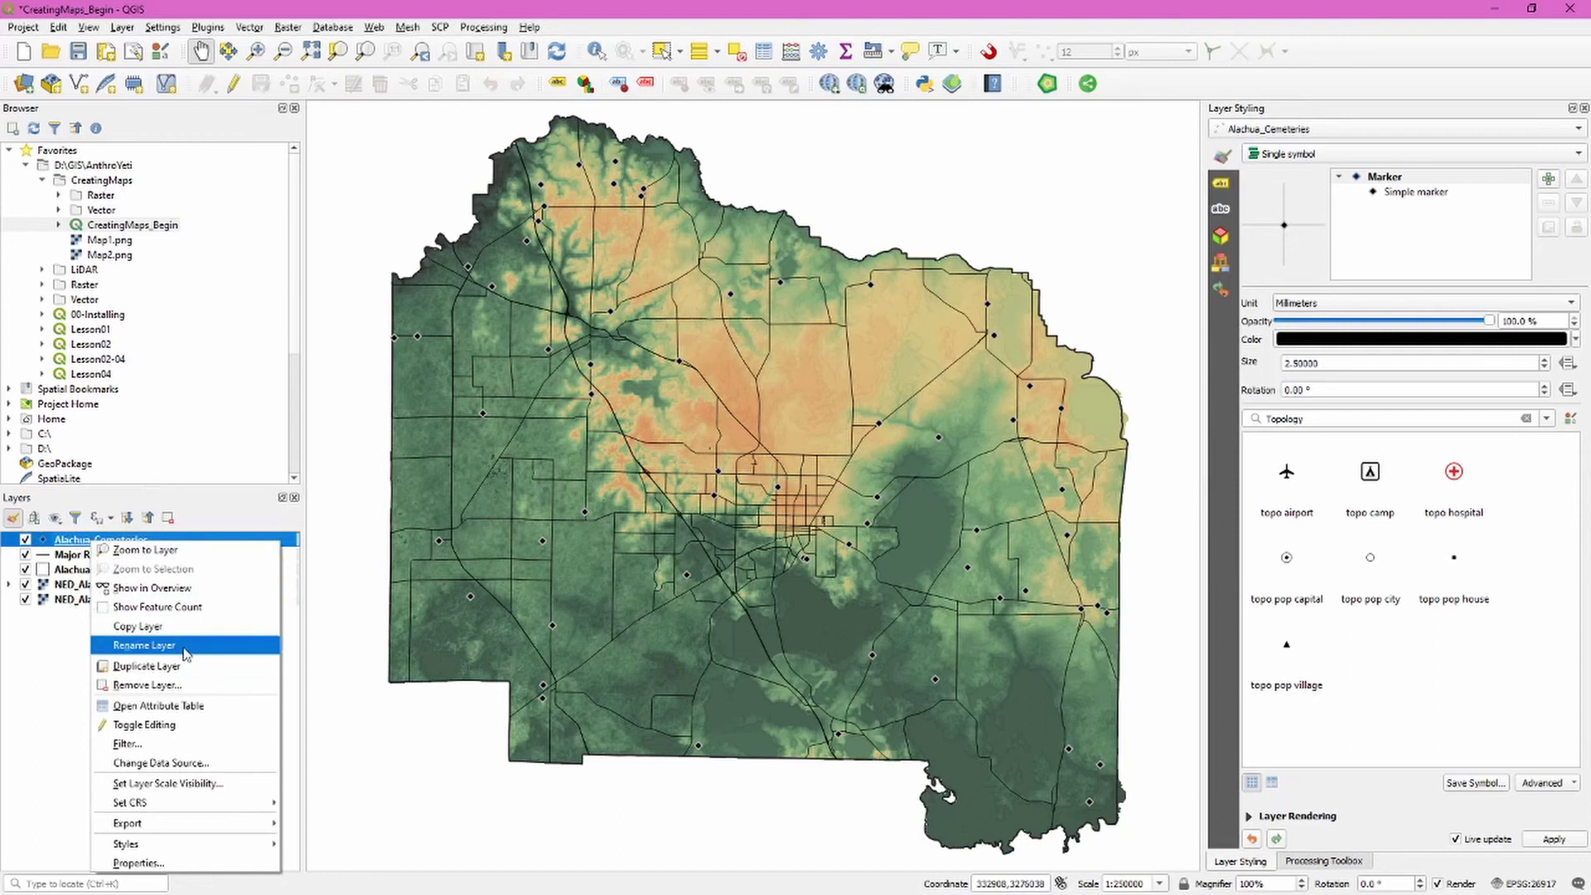
{"action": "left_click", "coordinate": [143, 645]}
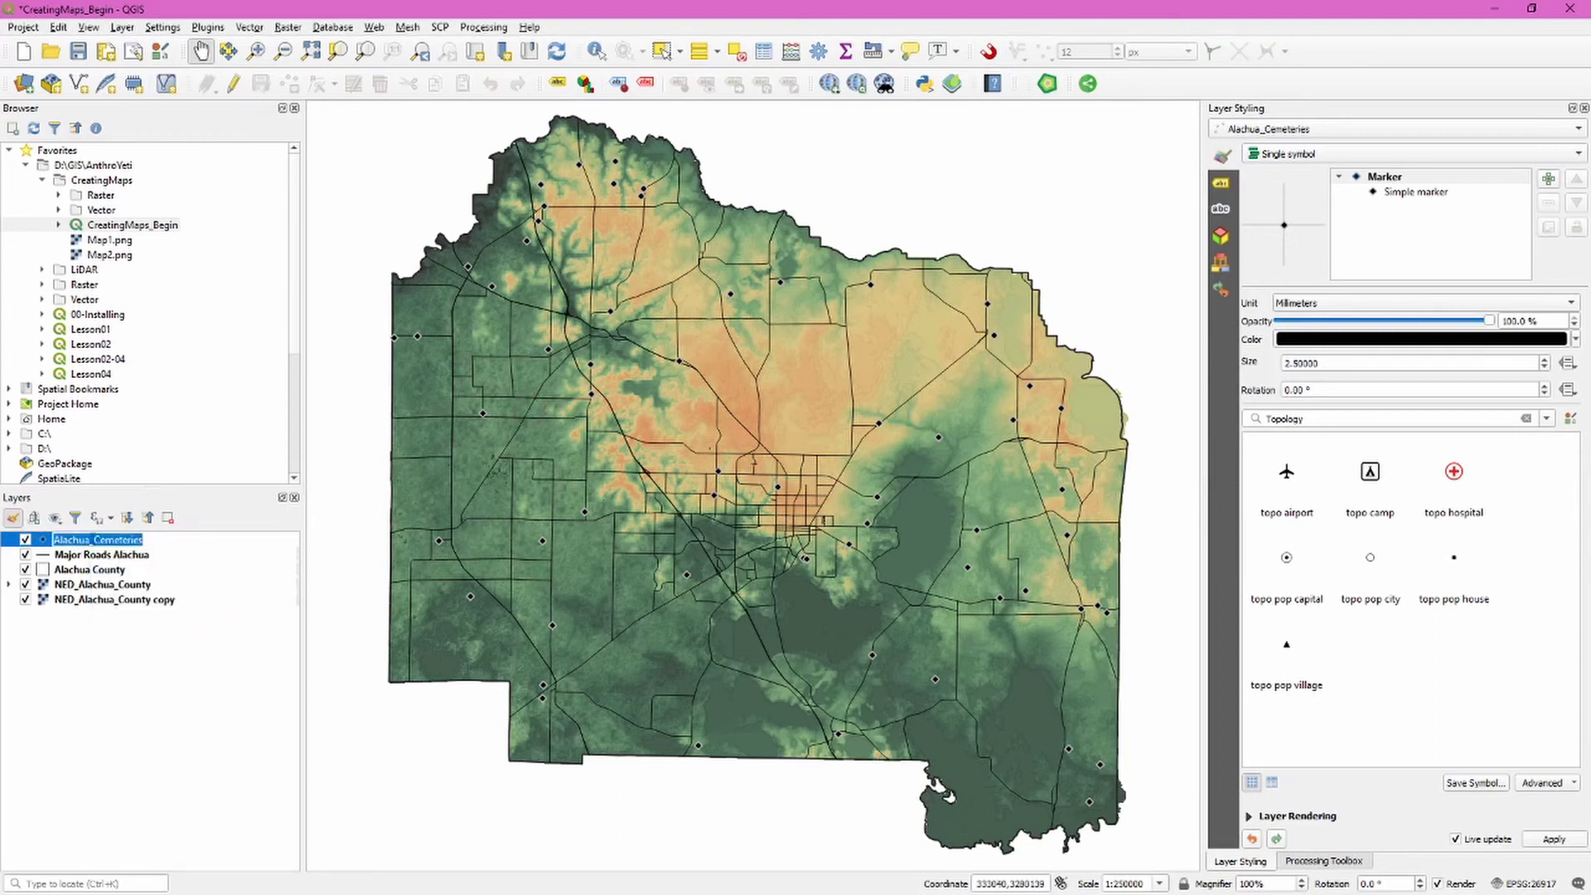
{"action": "left_click", "coordinate": [100, 539]}
{"action": "key", "text": "BackSpace"}
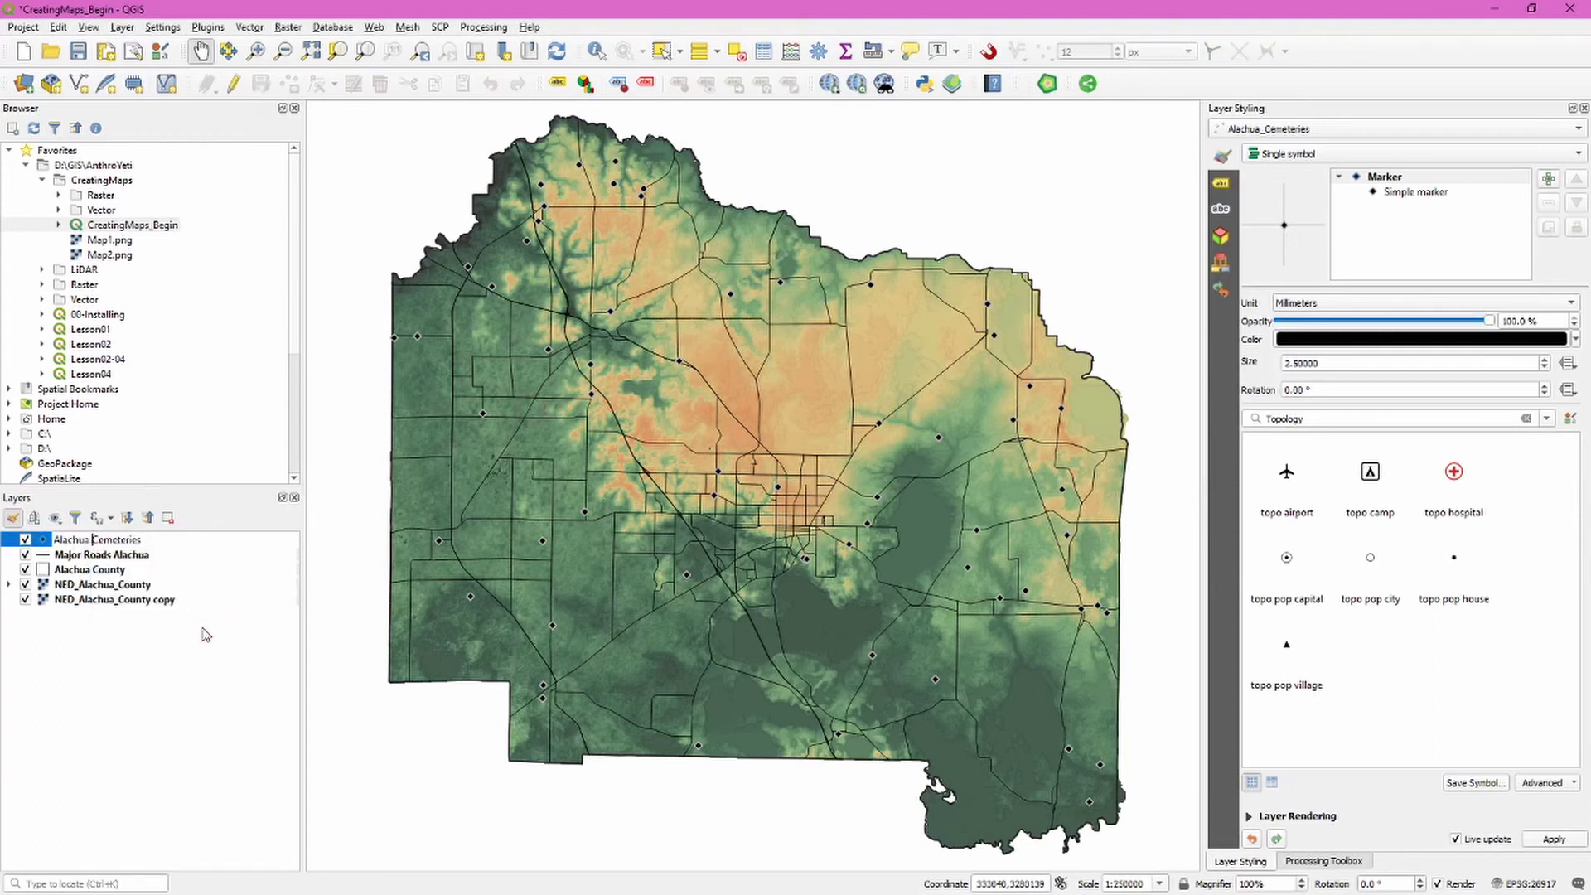
{"action": "key", "text": "Return"}
{"action": "key", "text": "alt+Tab"}
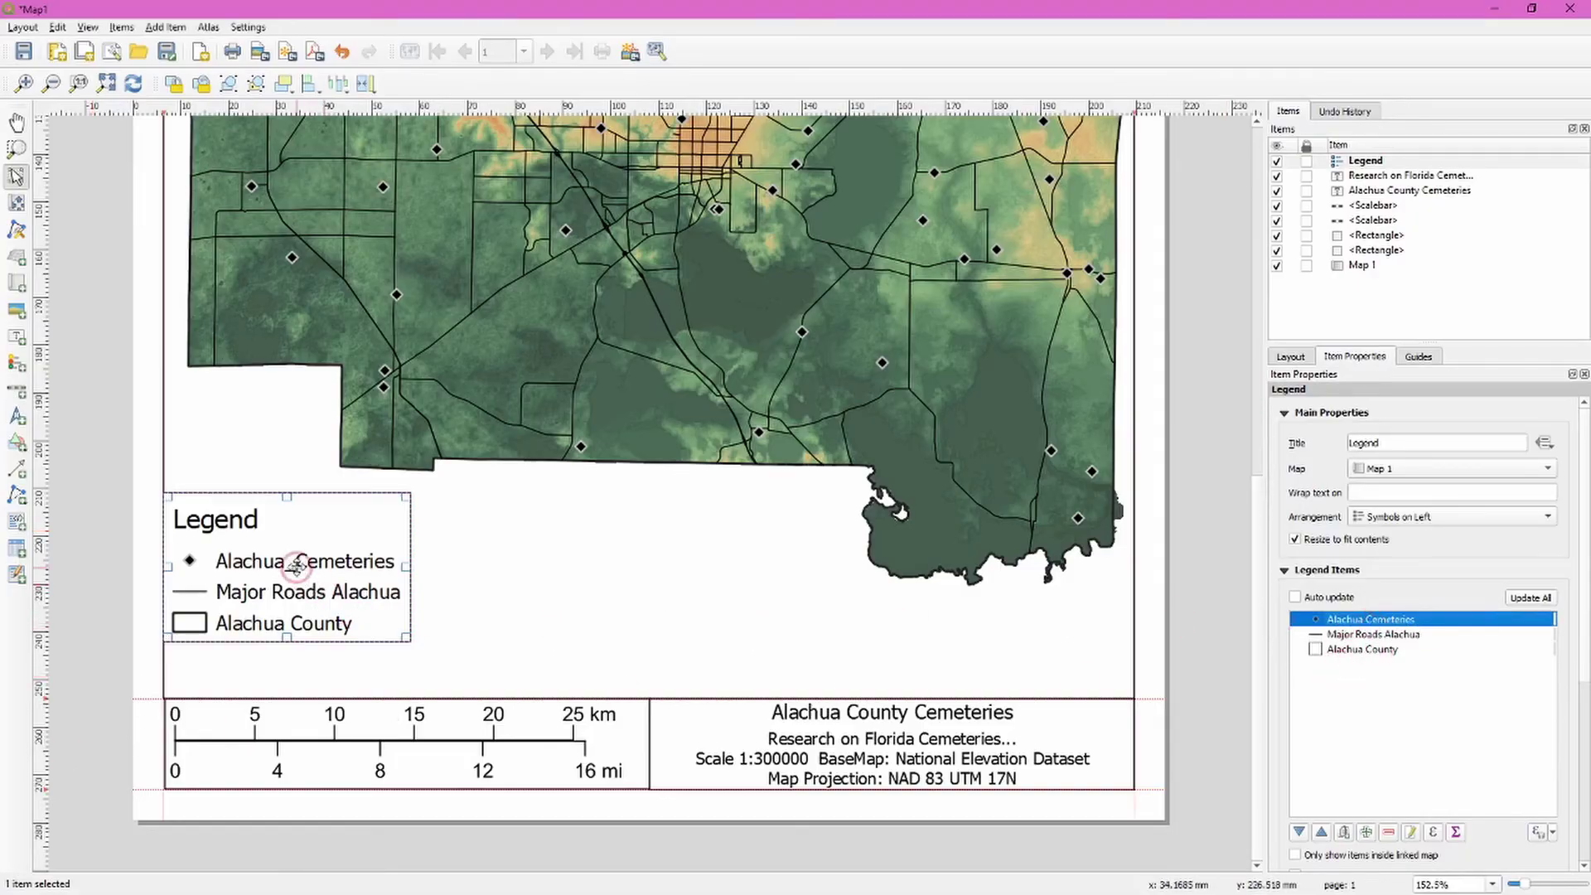
Step: Move the legend down, refresh it, and remove both NED_Alachua_County entries
{"action": "left_click_drag", "start_coordinate": [296, 567], "coordinate": [313, 635]}
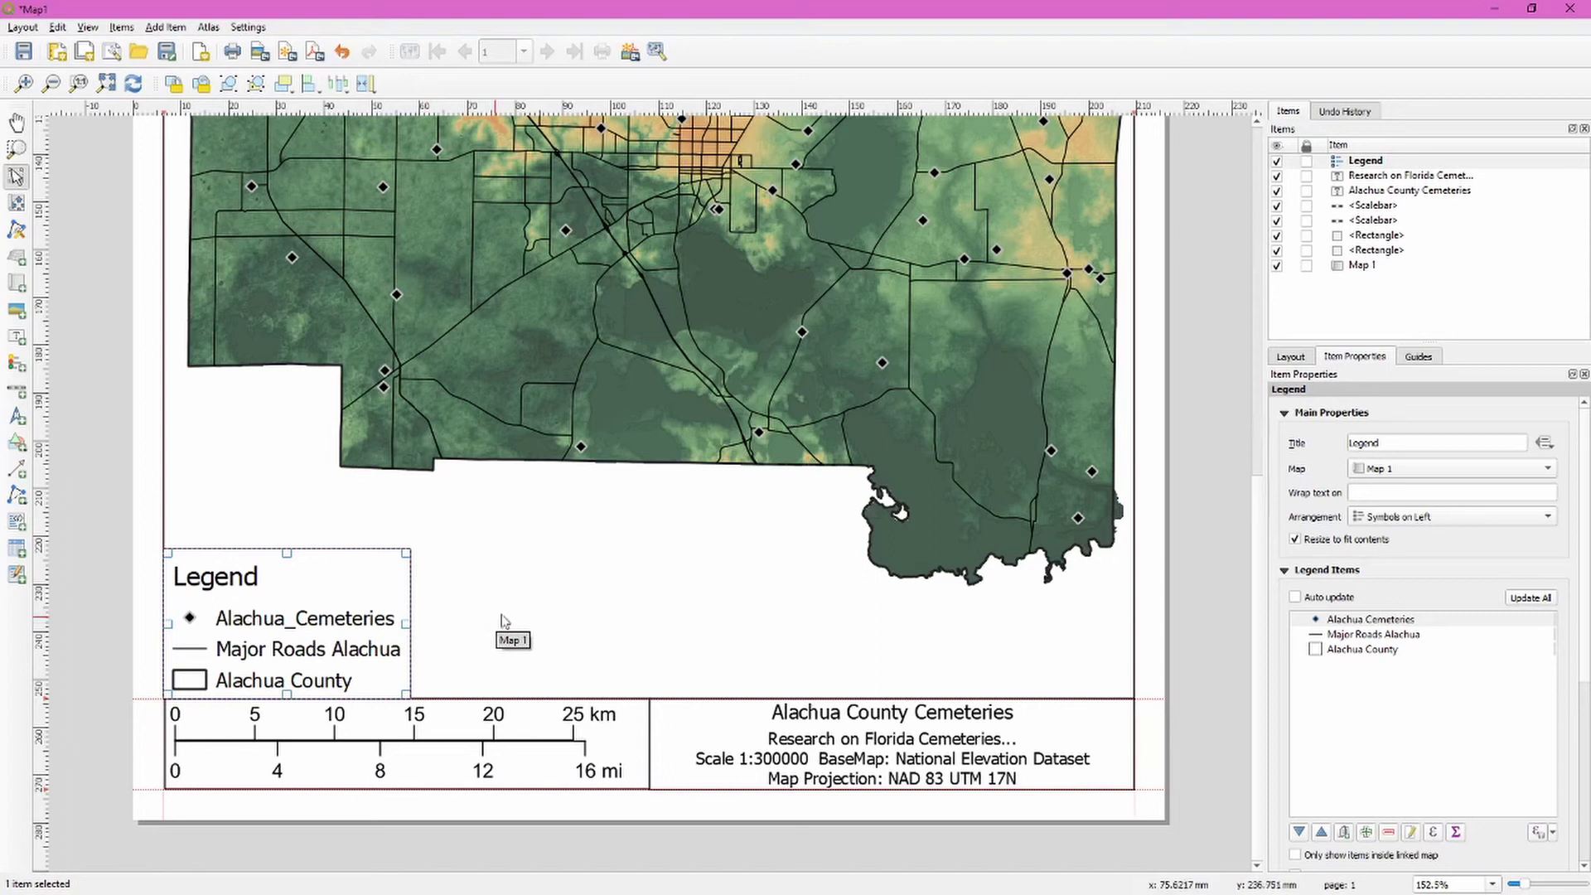
{"action": "left_click", "coordinate": [1530, 597]}
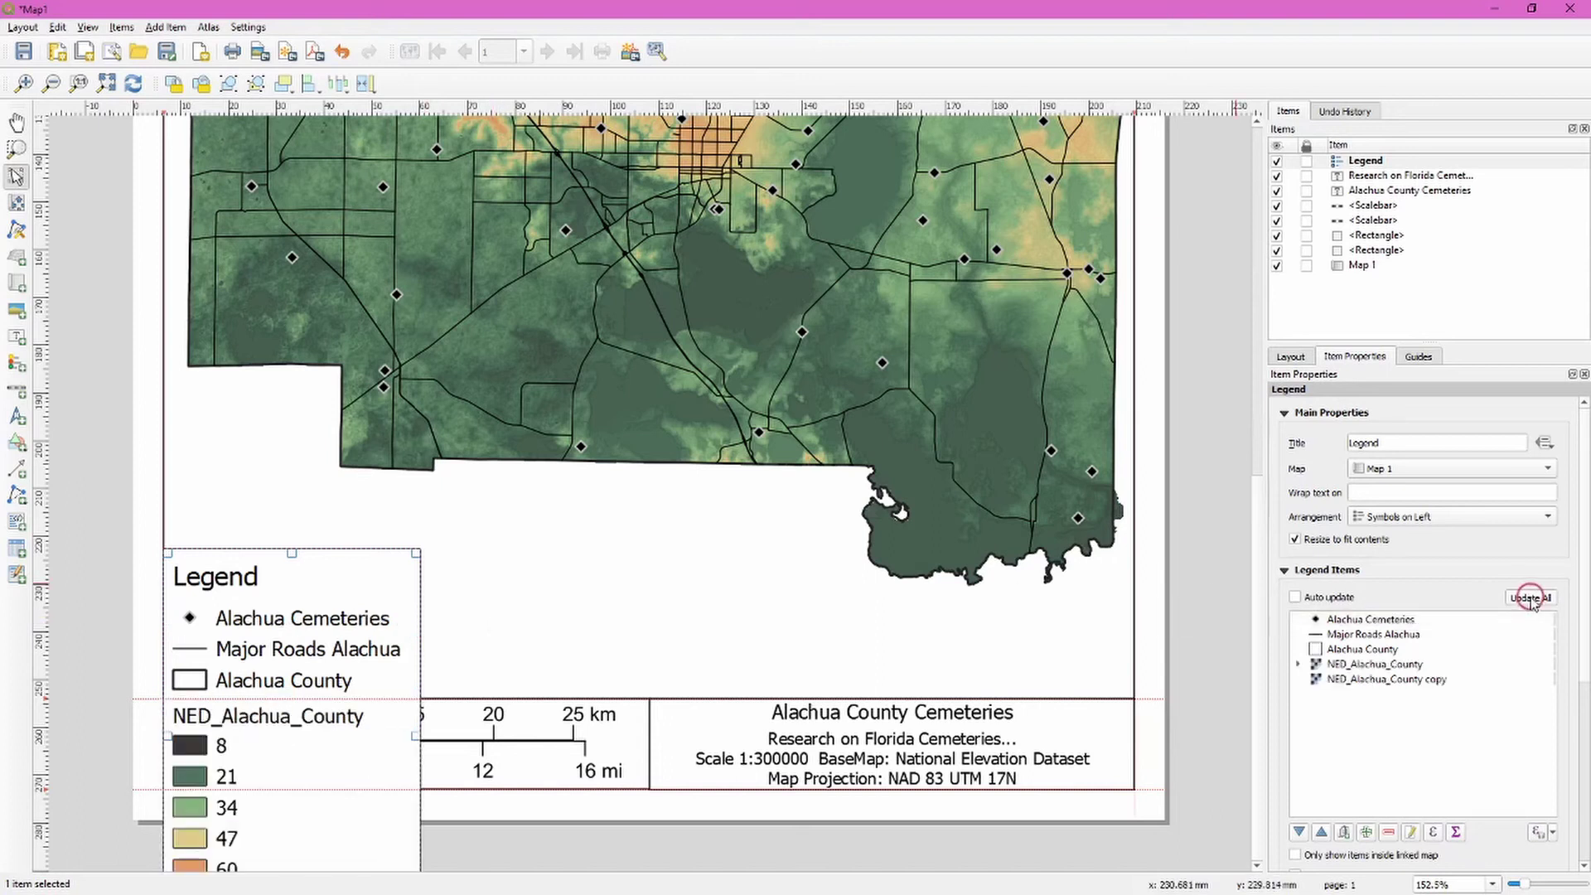
{"action": "left_click", "coordinate": [1369, 665]}
{"action": "left_click", "coordinate": [1387, 830]}
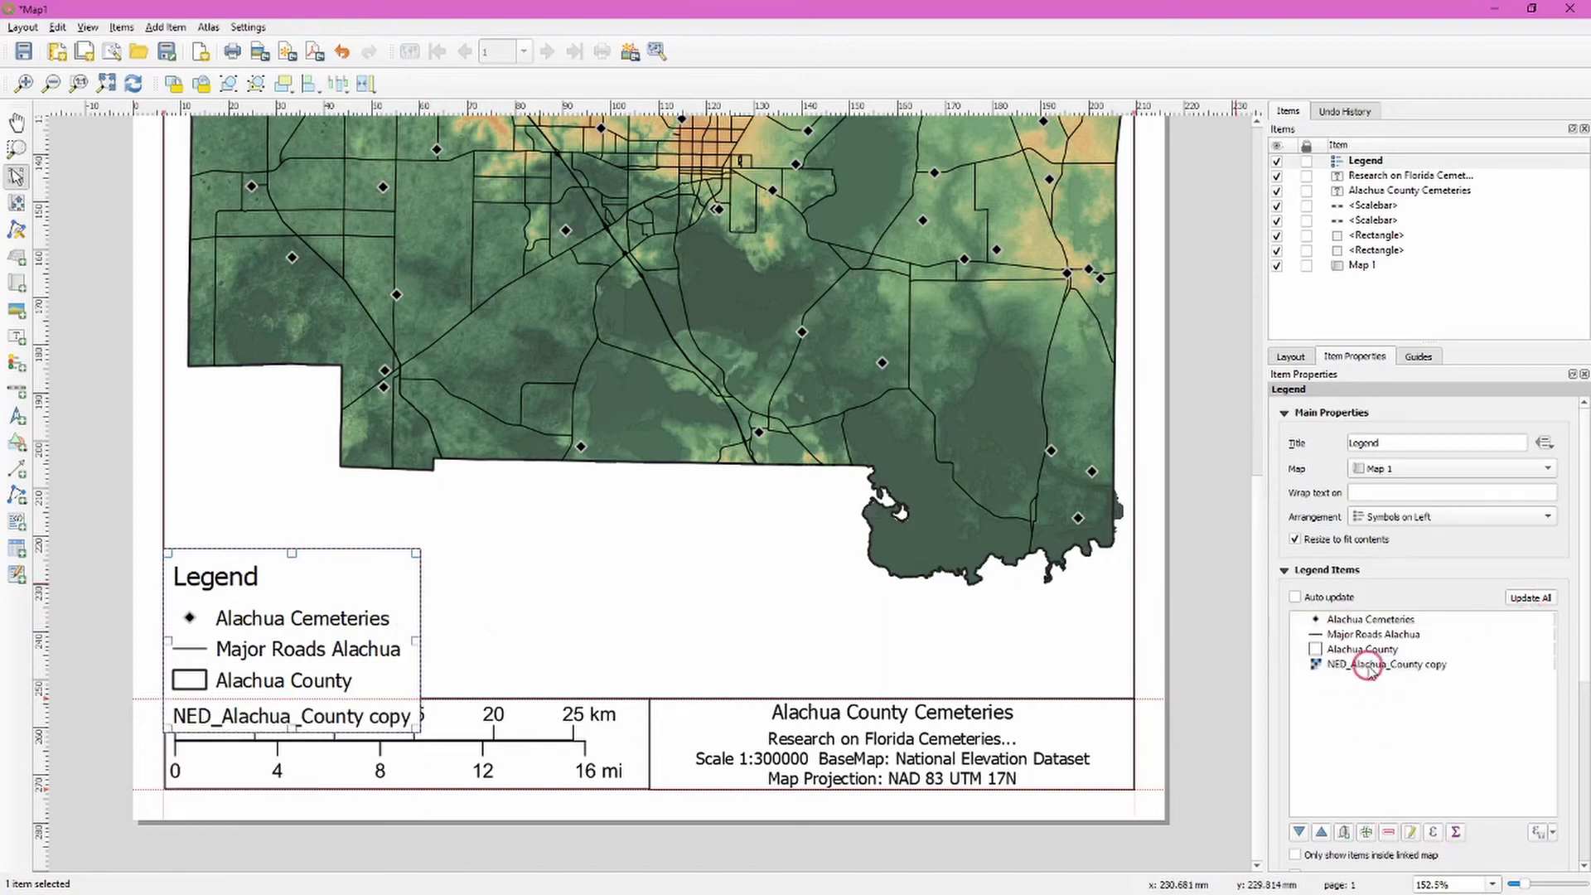
{"action": "left_click", "coordinate": [1368, 665]}
{"action": "left_click", "coordinate": [1388, 831]}
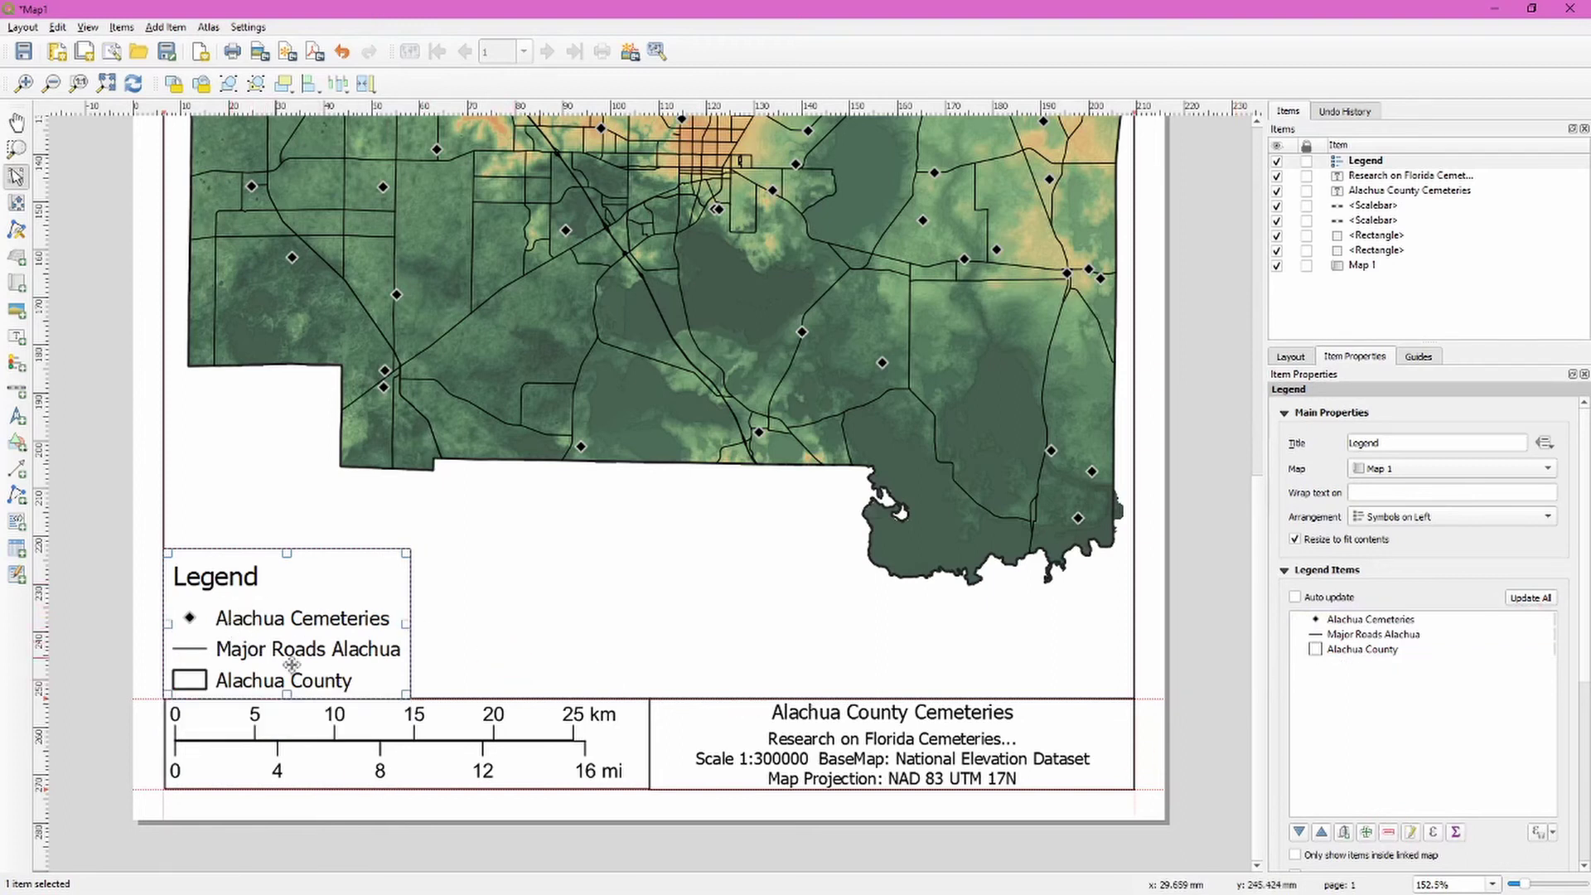
Step: Nudge the legend slightly right so it sits just above the scale bars
{"action": "left_click", "coordinate": [69, 512]}
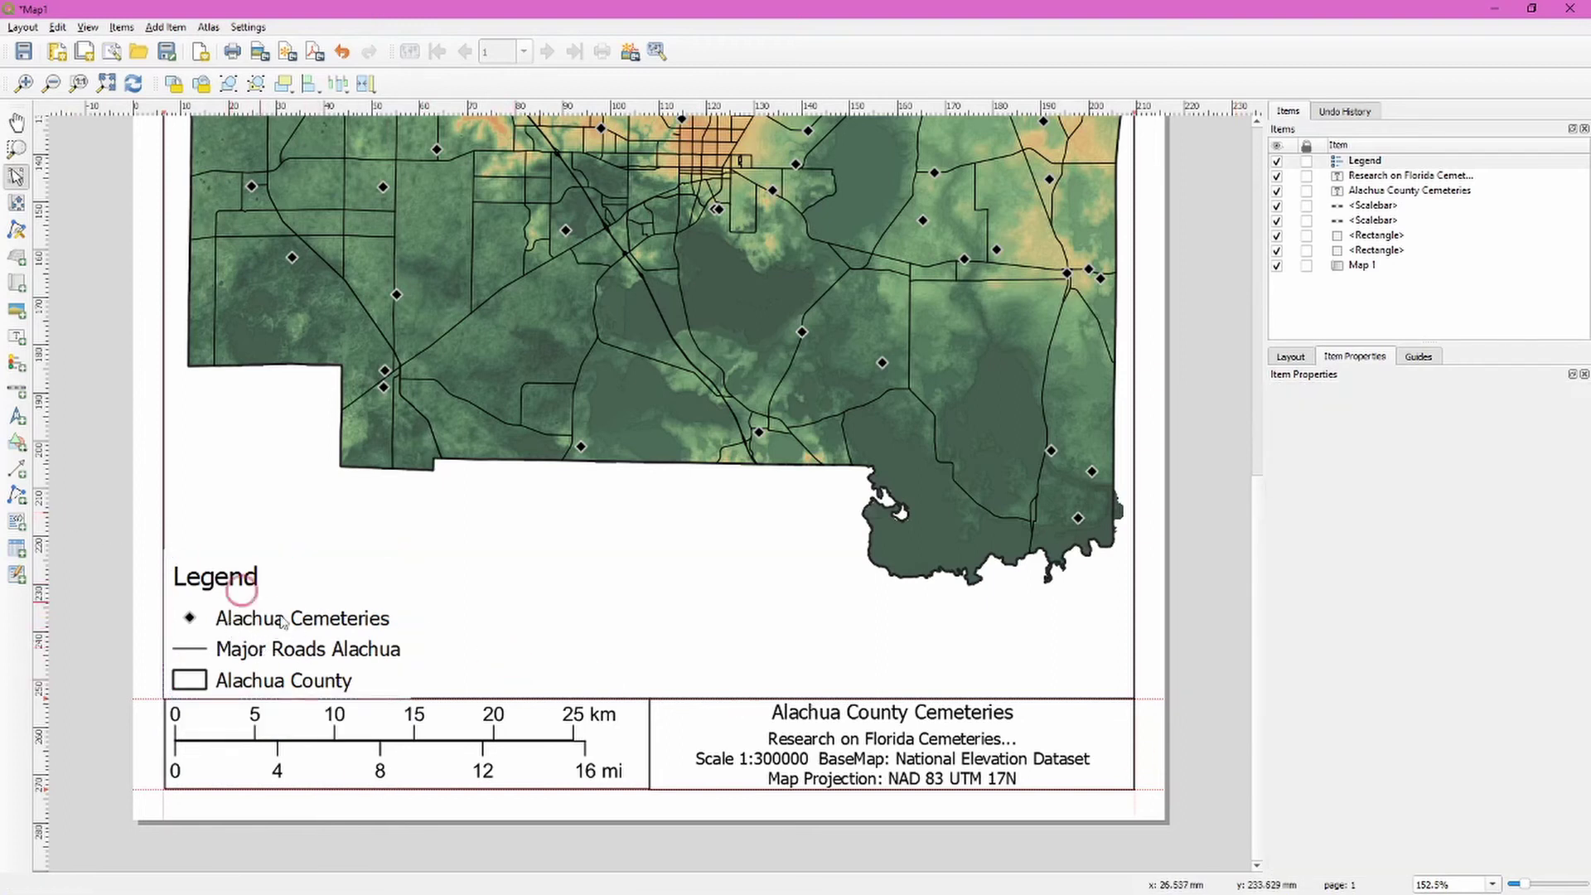
{"action": "left_click_drag", "start_coordinate": [282, 621], "coordinate": [291, 621]}
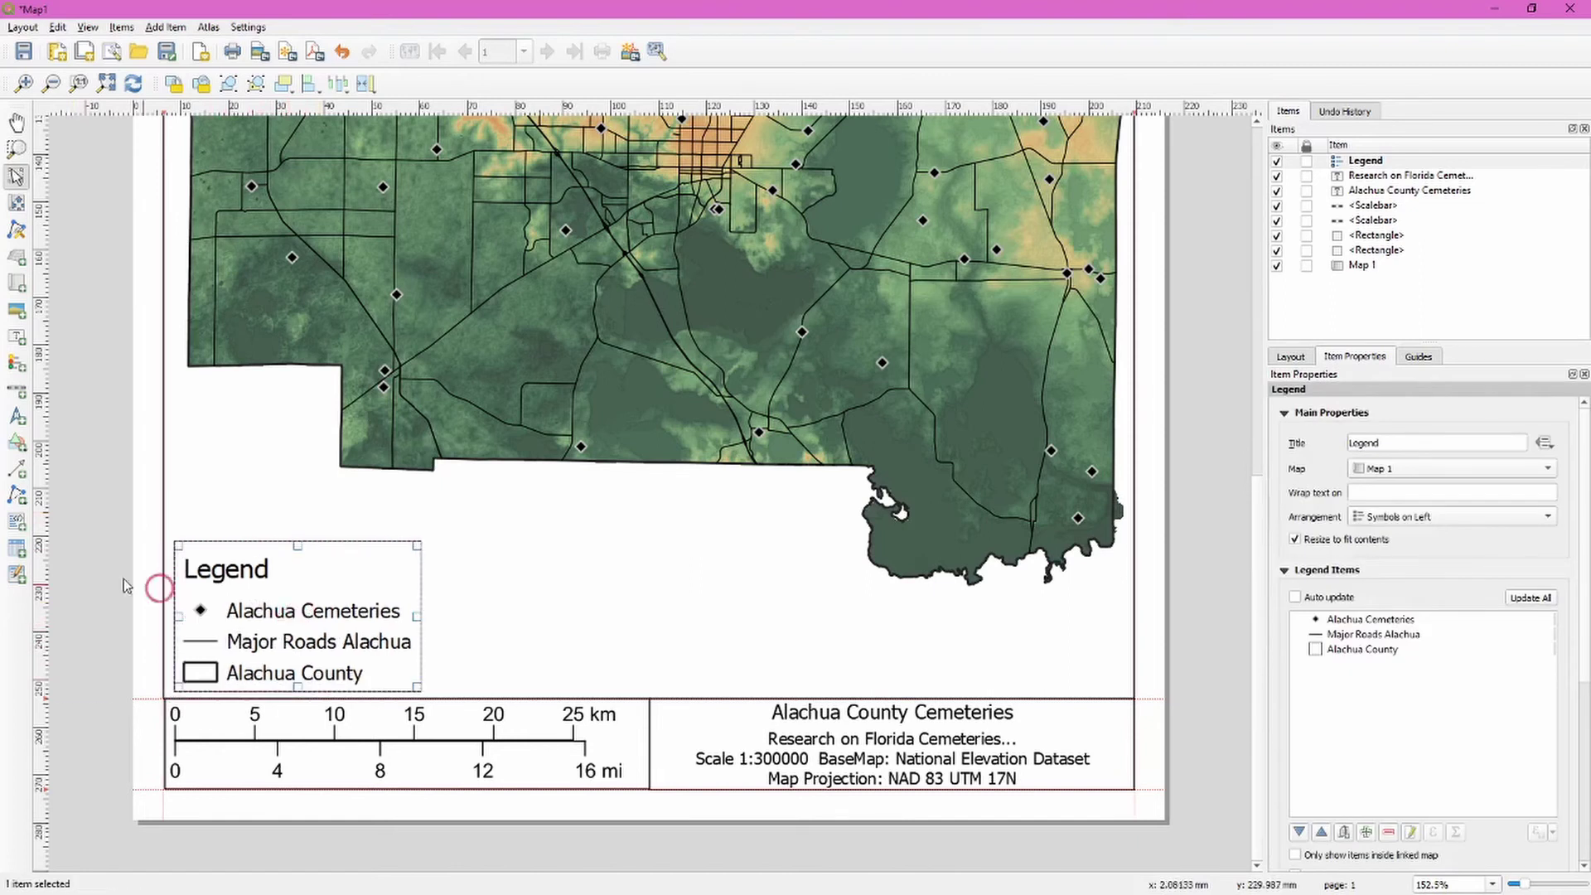
{"action": "left_click", "coordinate": [93, 571]}
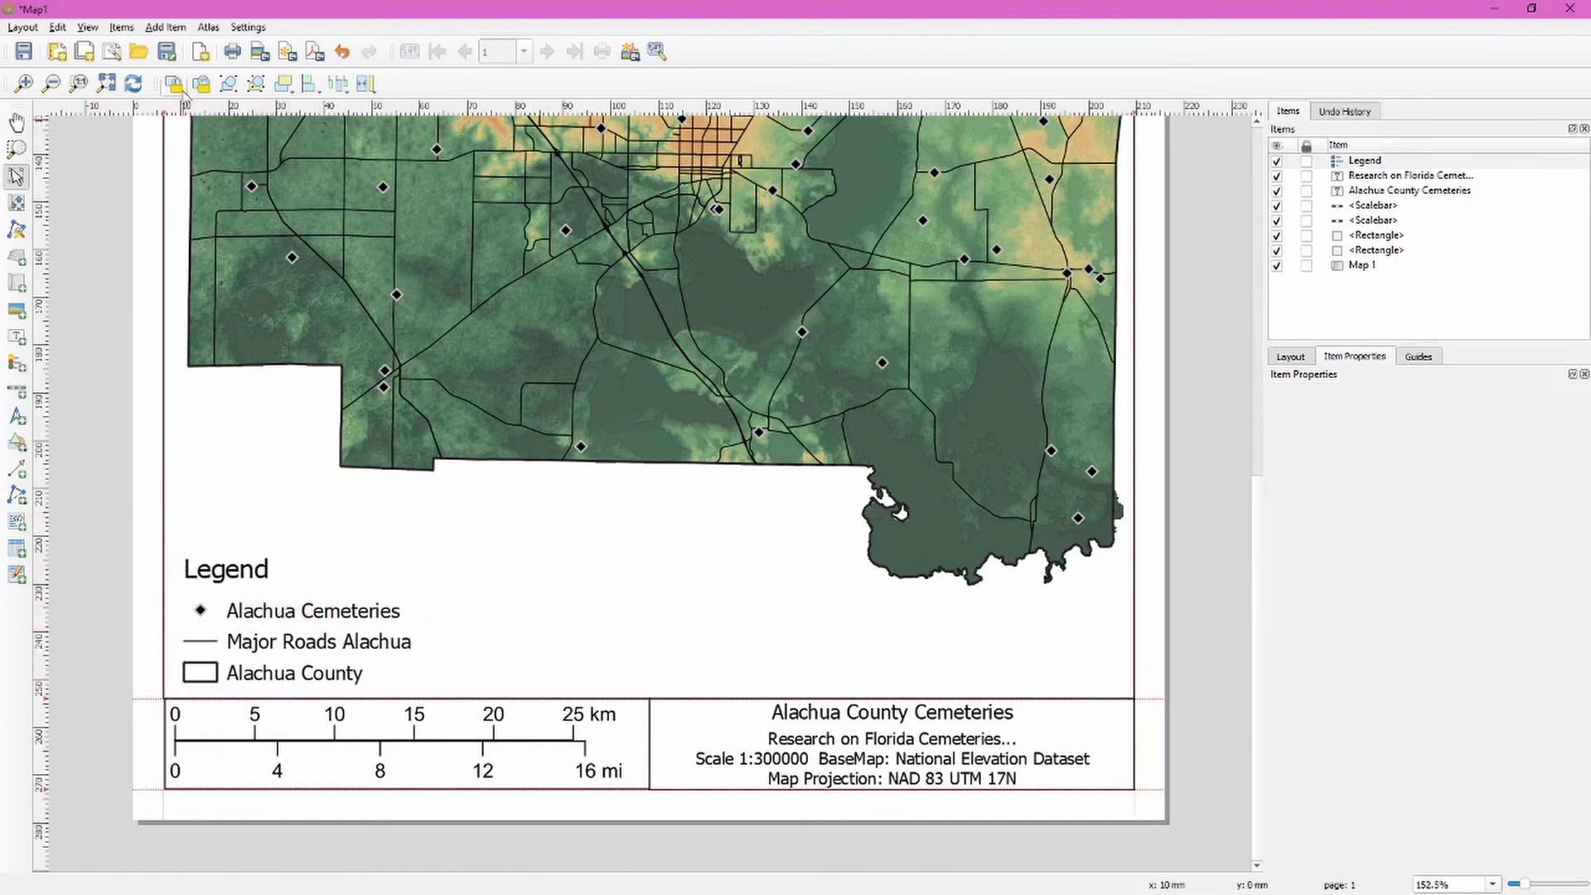
Step: Add a NorthArrow_07.svg compass picture beside the legend, above the scale bars
{"action": "left_click", "coordinate": [166, 27]}
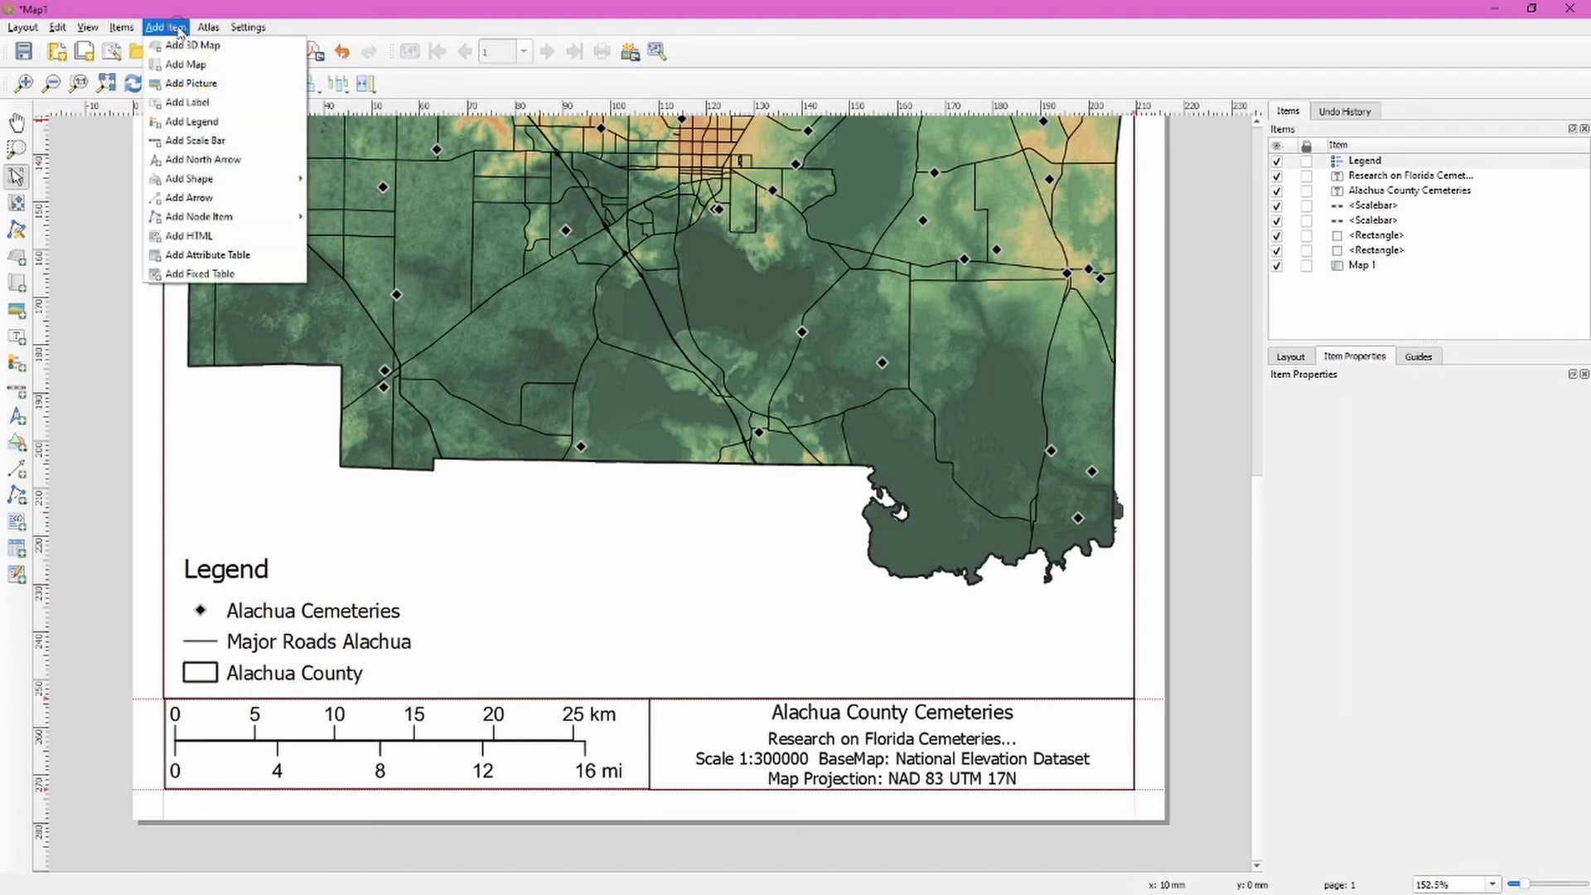
{"action": "left_click", "coordinate": [253, 89]}
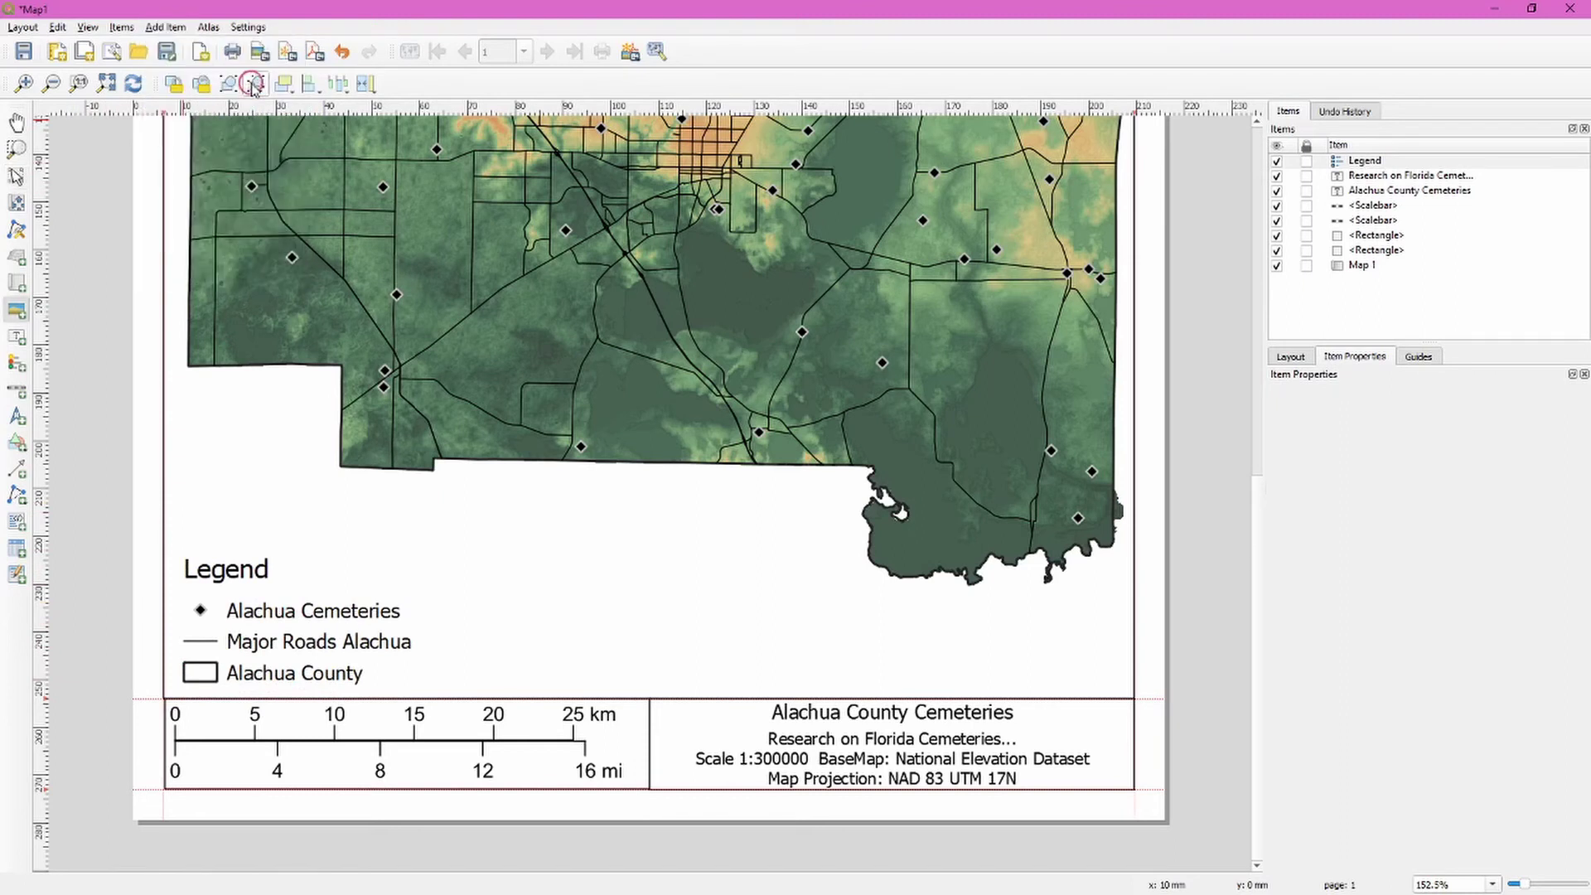
{"action": "left_click_drag", "start_coordinate": [590, 550], "coordinate": [455, 683]}
{"action": "left_click", "coordinate": [1285, 571]}
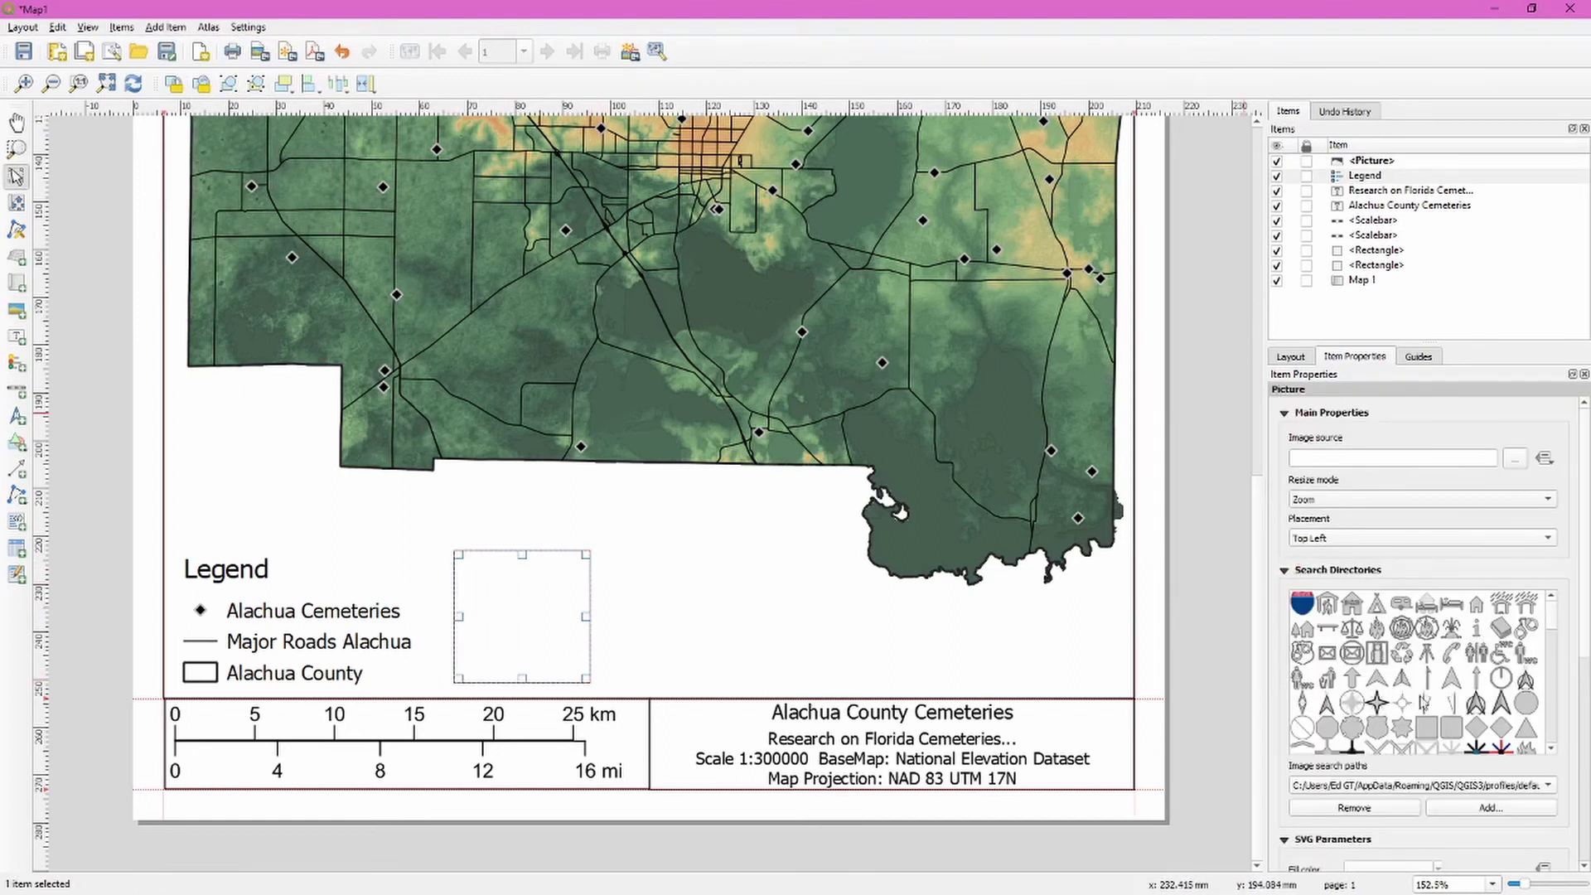
{"action": "scroll", "coordinate": [1454, 673], "scroll_direction": "down", "scroll_amount": 5}
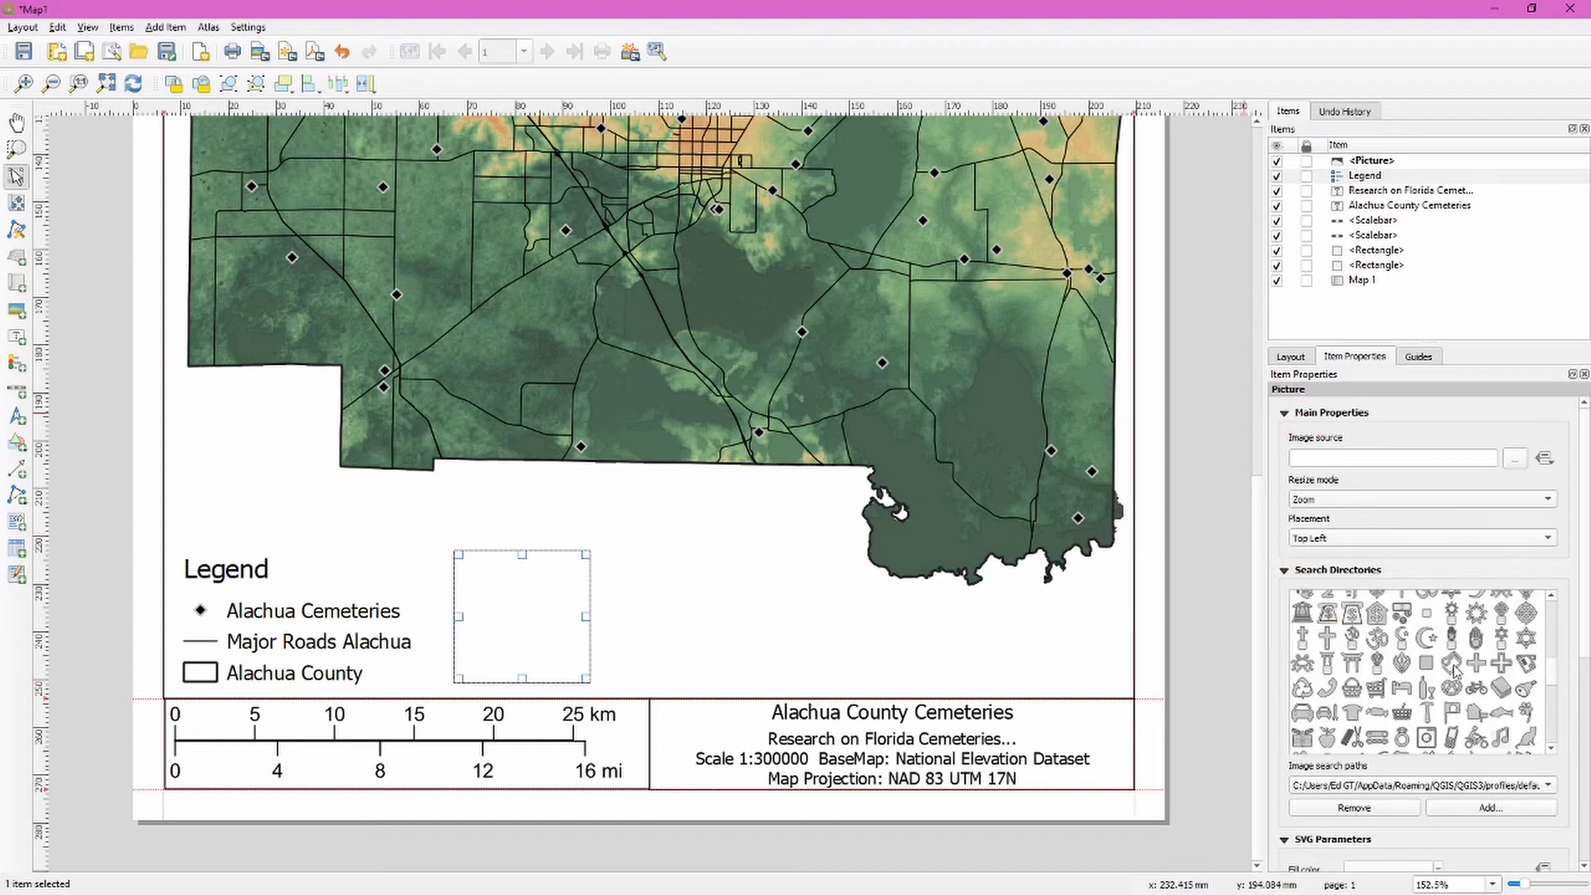
{"action": "scroll", "coordinate": [1456, 673], "scroll_direction": "up", "scroll_amount": 5}
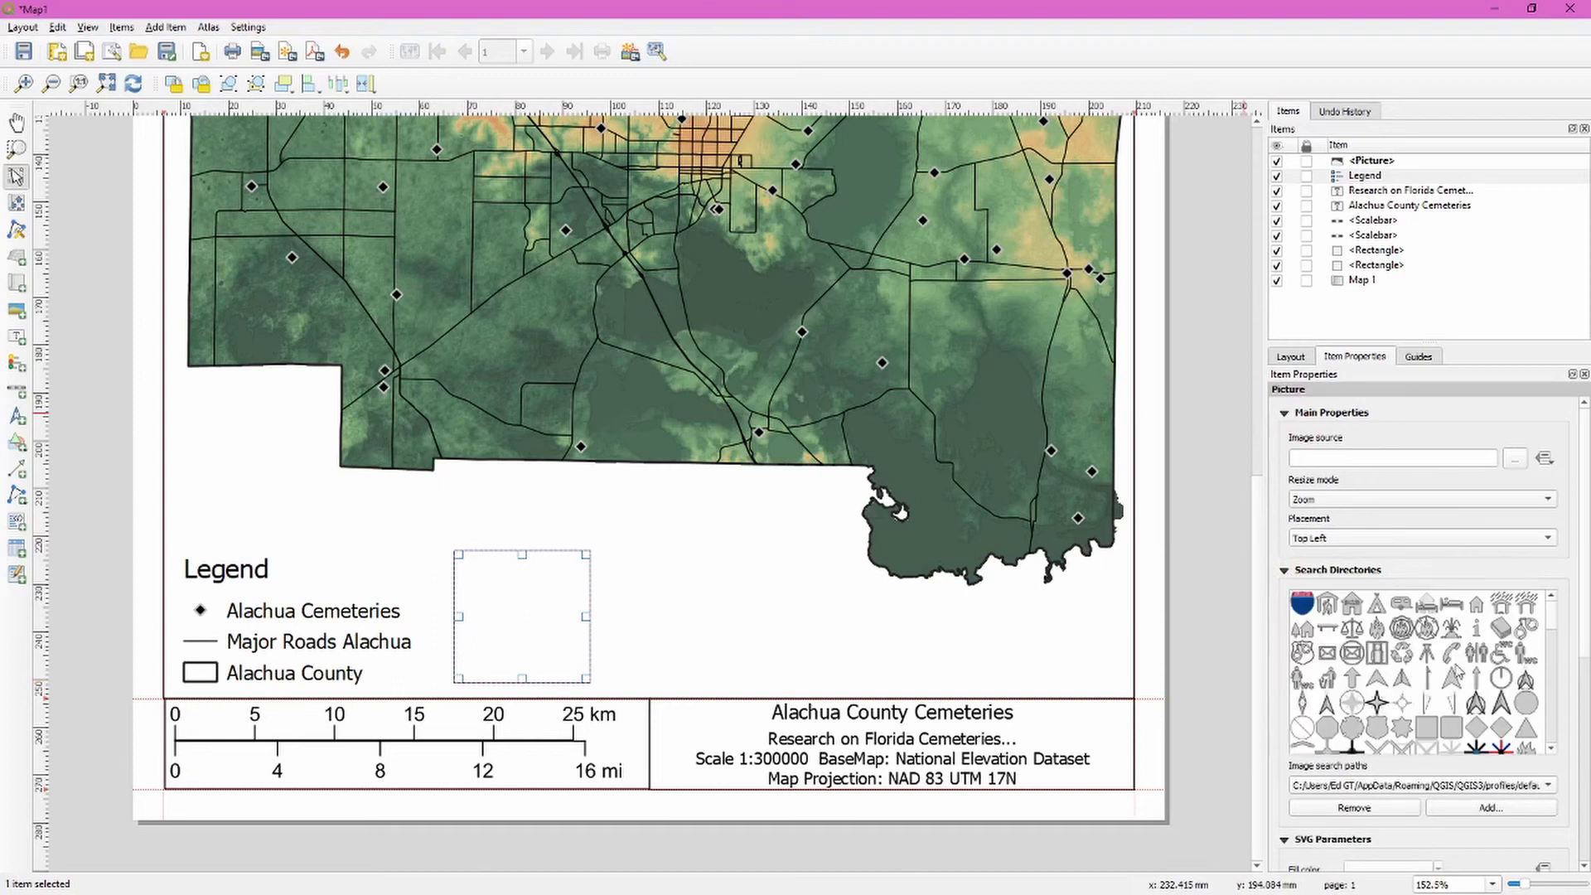
{"action": "left_click", "coordinate": [1400, 705]}
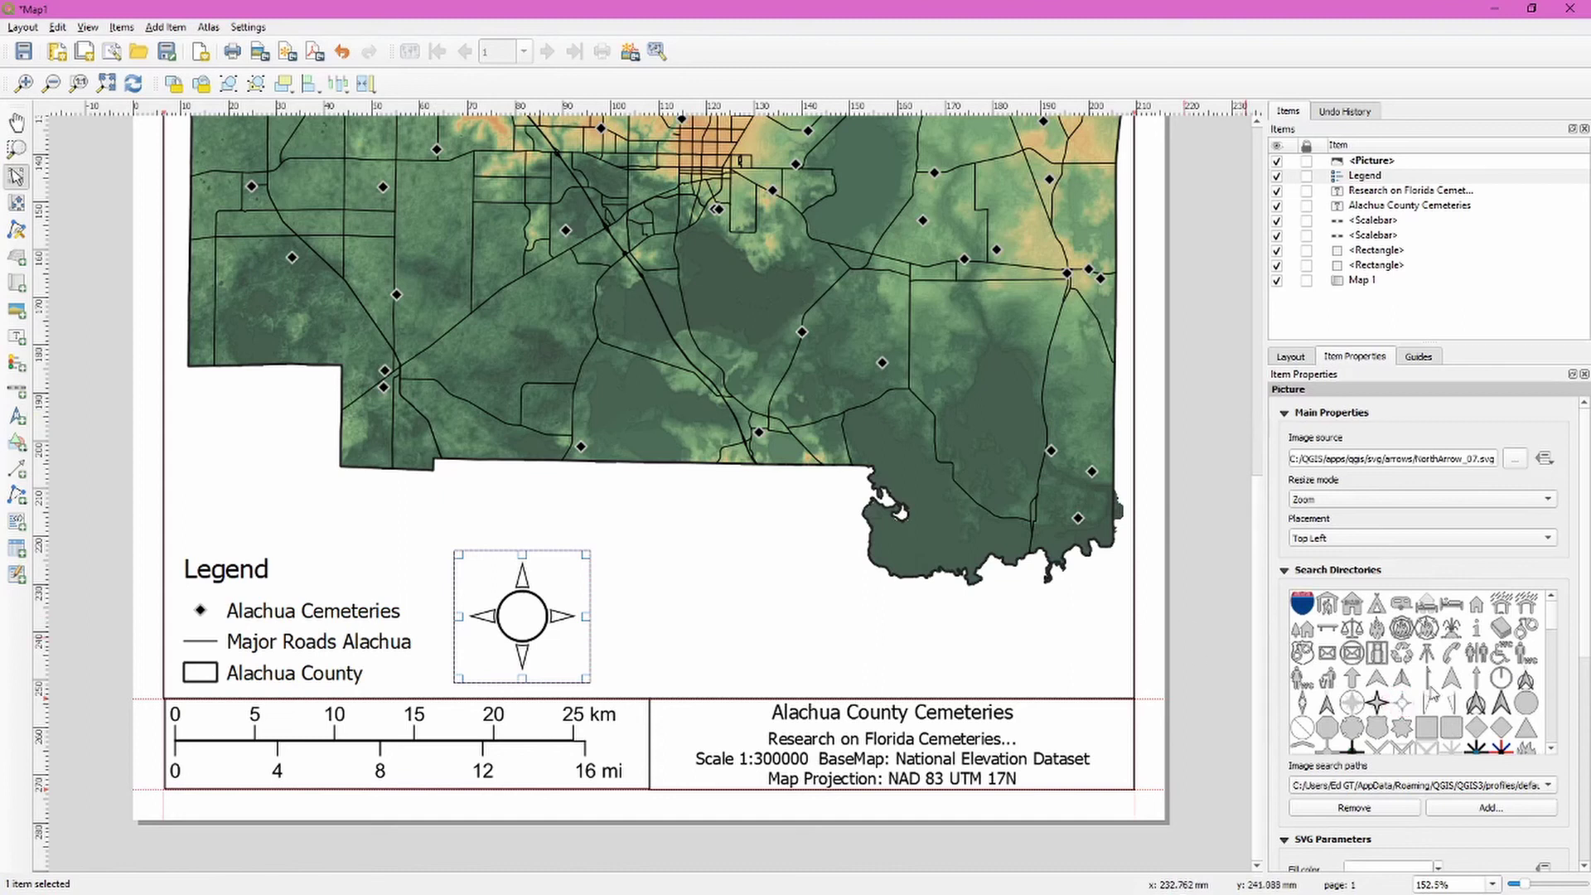
{"action": "mouse_move", "coordinate": [586, 554]}
{"action": "left_mouse_down"}
{"action": "mouse_move", "coordinate": [640, 513]}
{"action": "mouse_move", "coordinate": [580, 552]}
{"action": "left_mouse_up"}
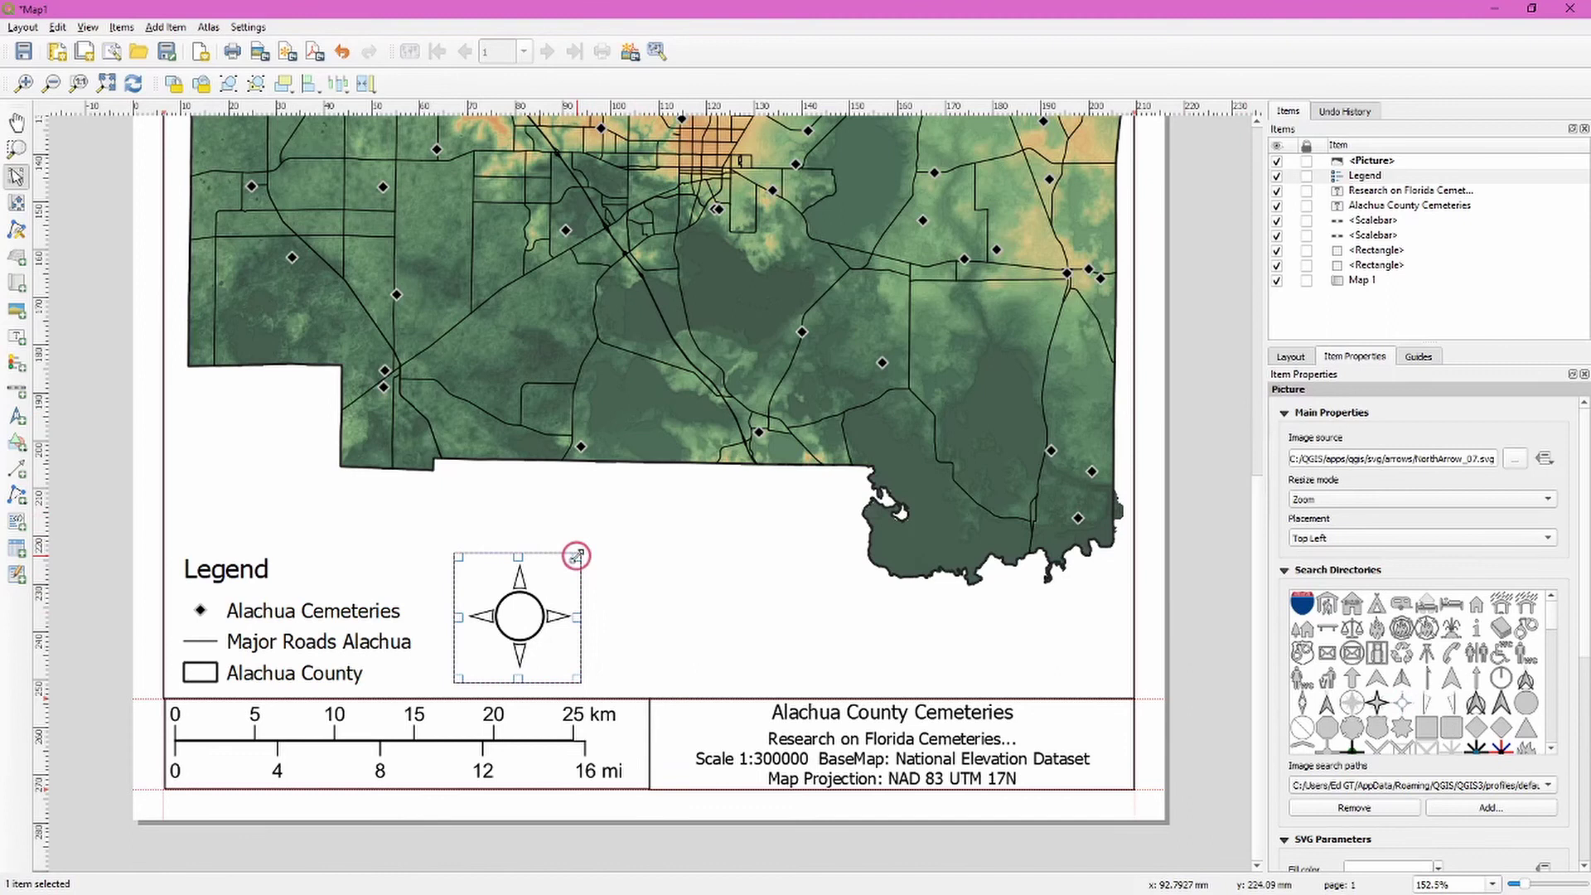
{"action": "left_click", "coordinate": [123, 464]}
{"action": "key", "text": "ctrl+0"}
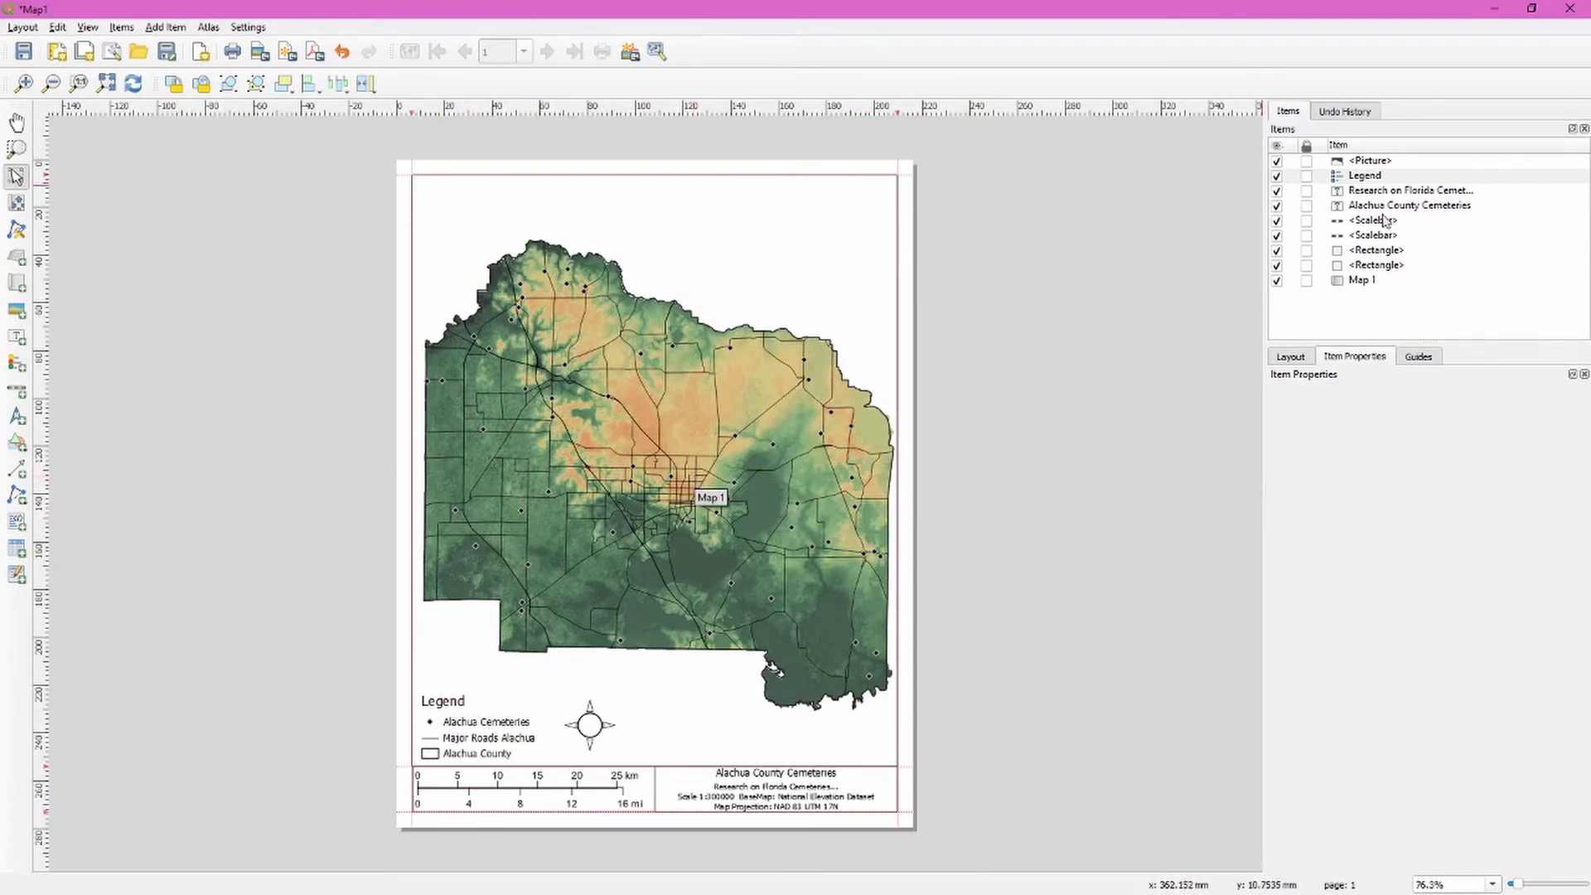
Step: Lock Map 1's layers and draw a small Map 2 inset at the page's top-right corner
{"action": "left_click", "coordinate": [1371, 282]}
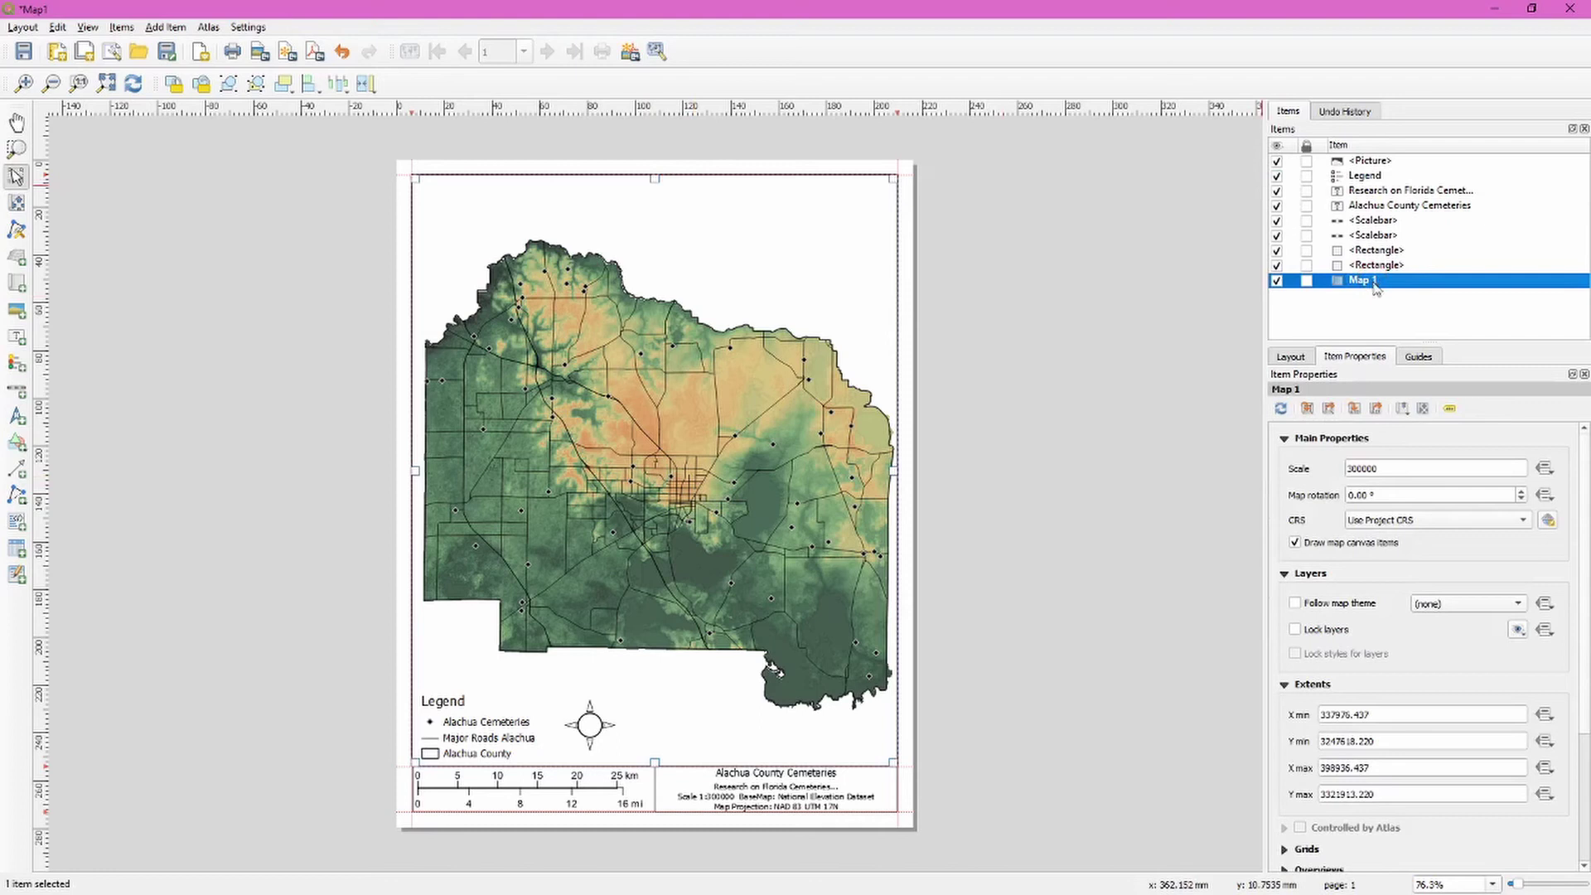
{"action": "left_click", "coordinate": [1295, 629]}
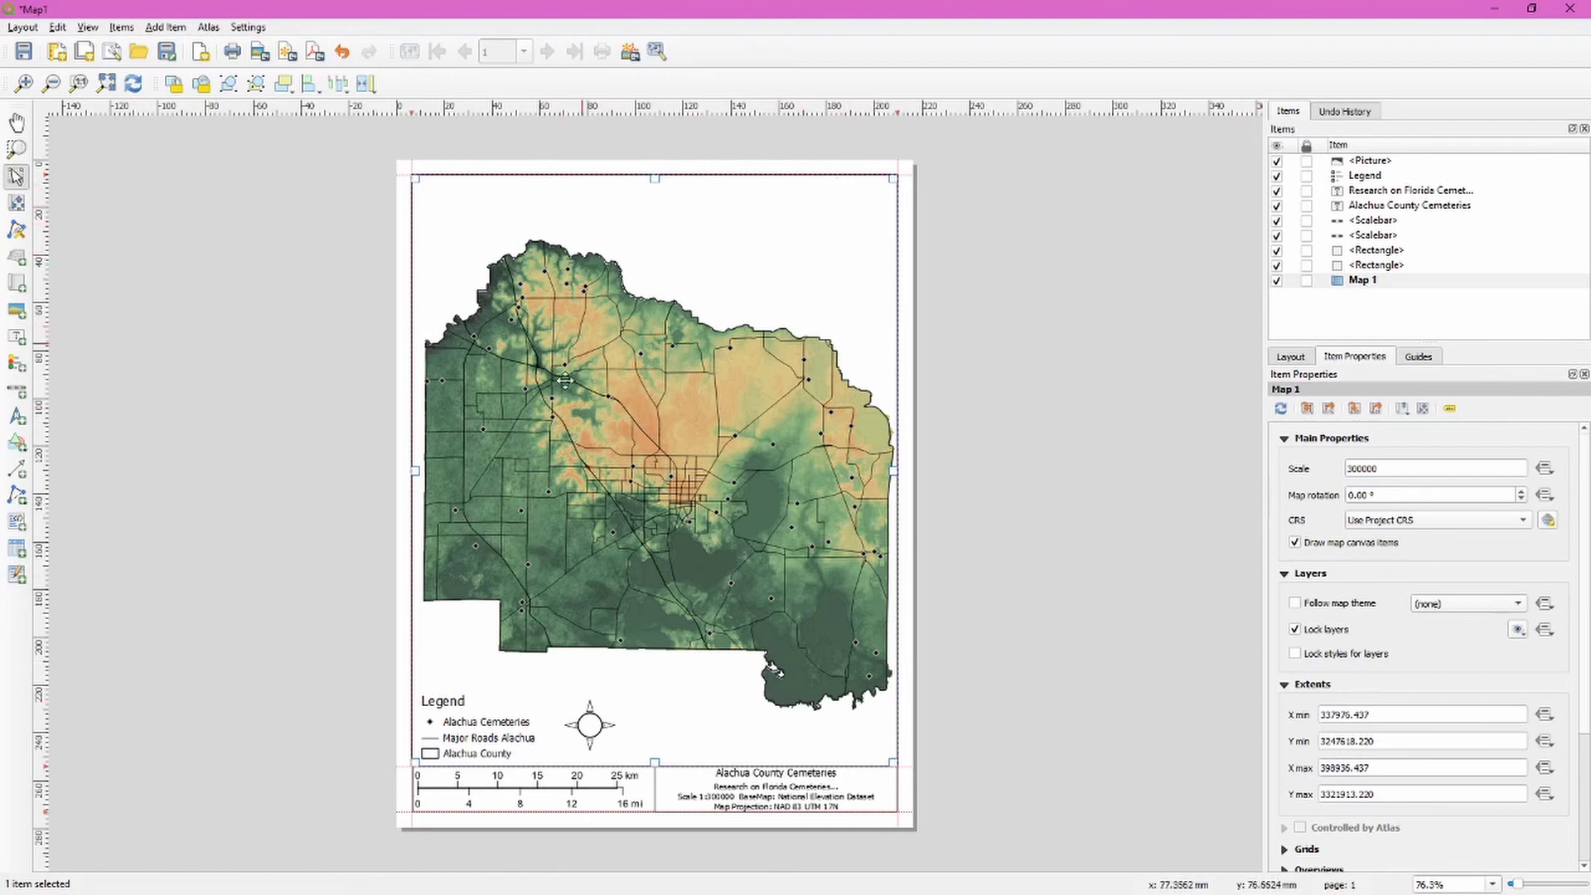
{"action": "left_click", "coordinate": [165, 26]}
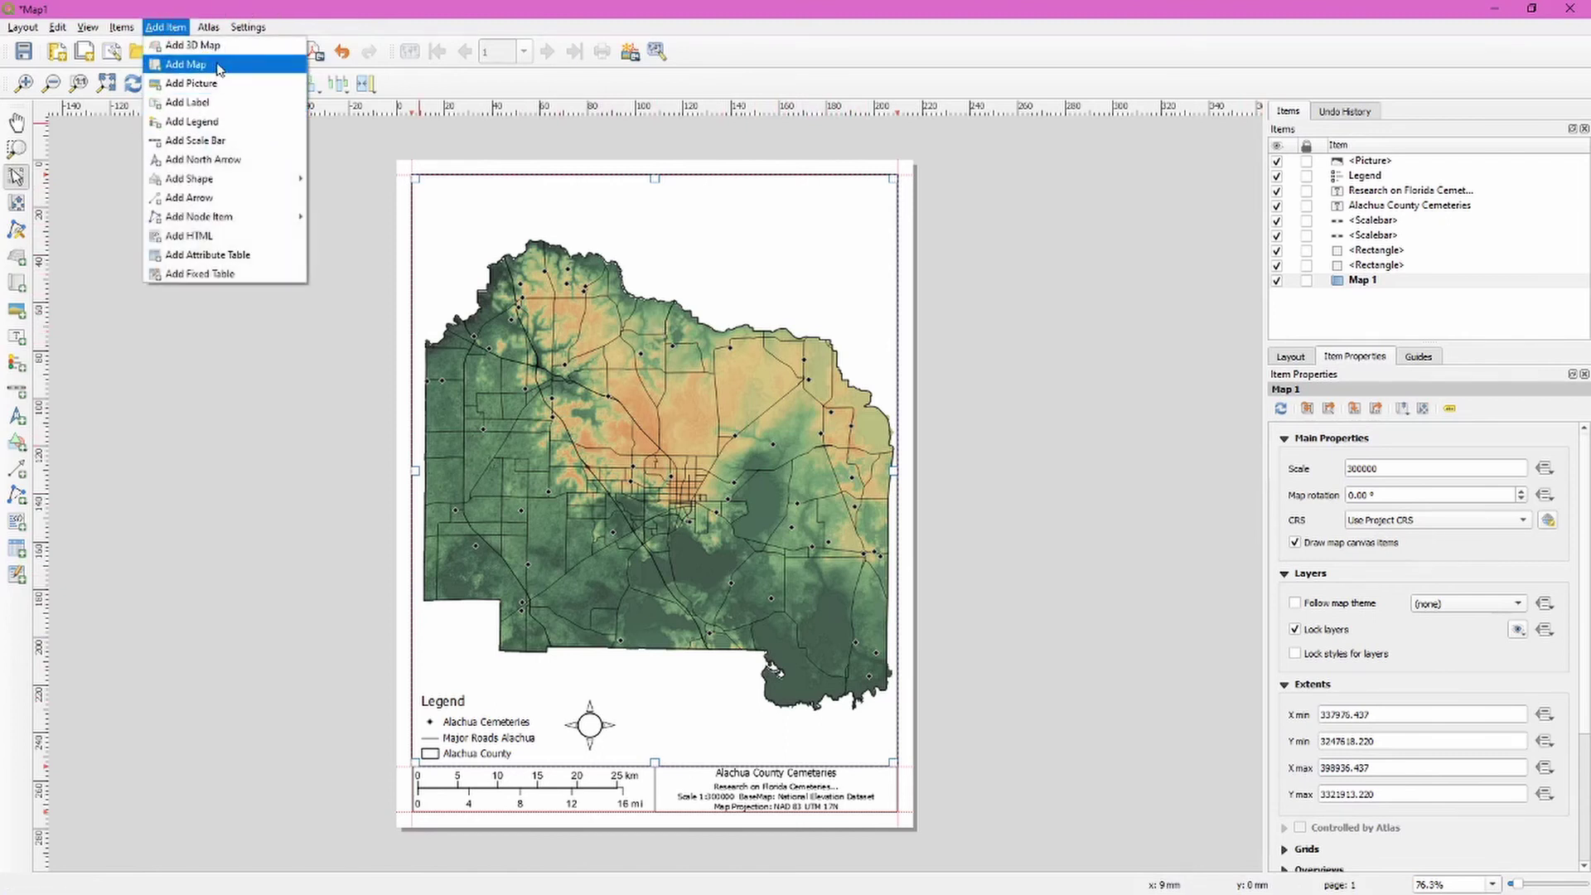
{"action": "left_click", "coordinate": [187, 64]}
{"action": "left_click_drag", "start_coordinate": [893, 174], "coordinate": [793, 301]}
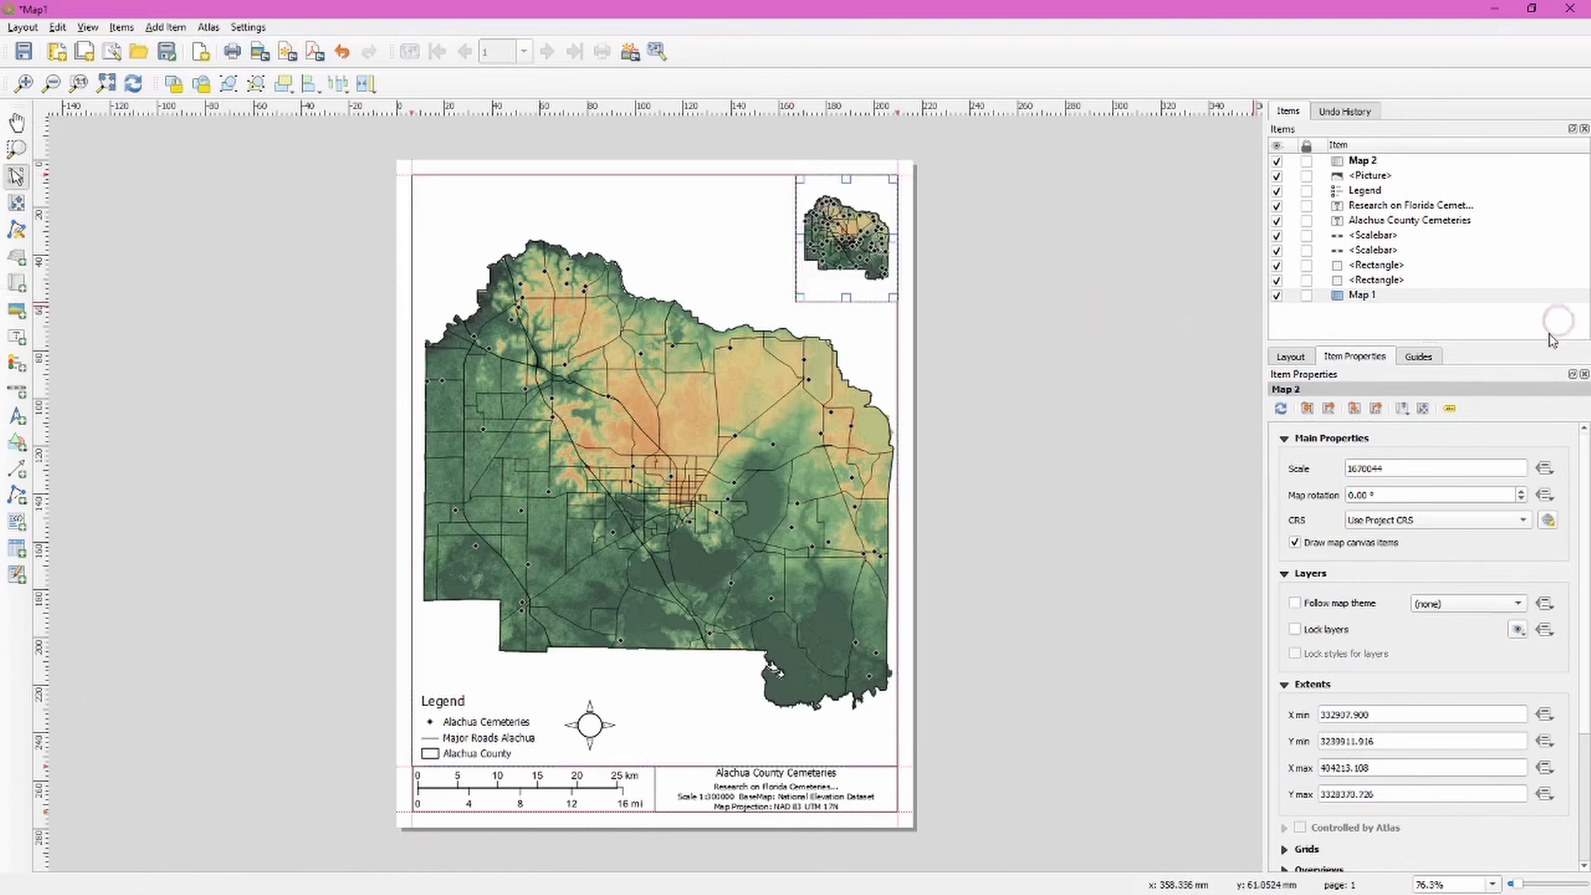
{"action": "left_click", "coordinate": [1385, 165]}
{"action": "left_click", "coordinate": [1516, 469]}
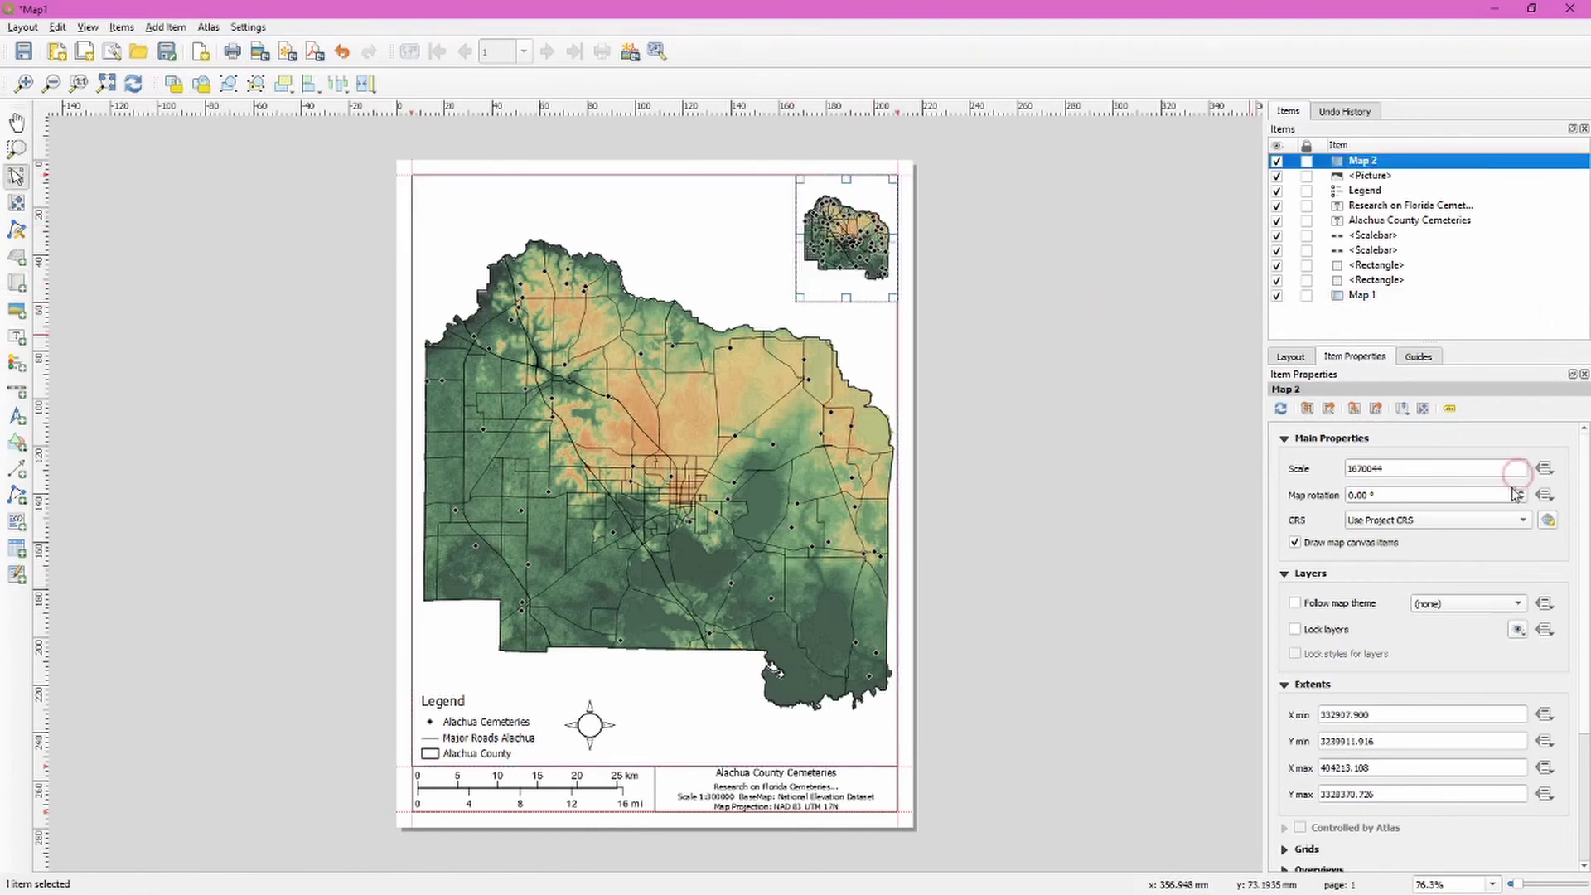
{"action": "scroll", "coordinate": [1398, 648], "scroll_direction": "down", "scroll_amount": 4}
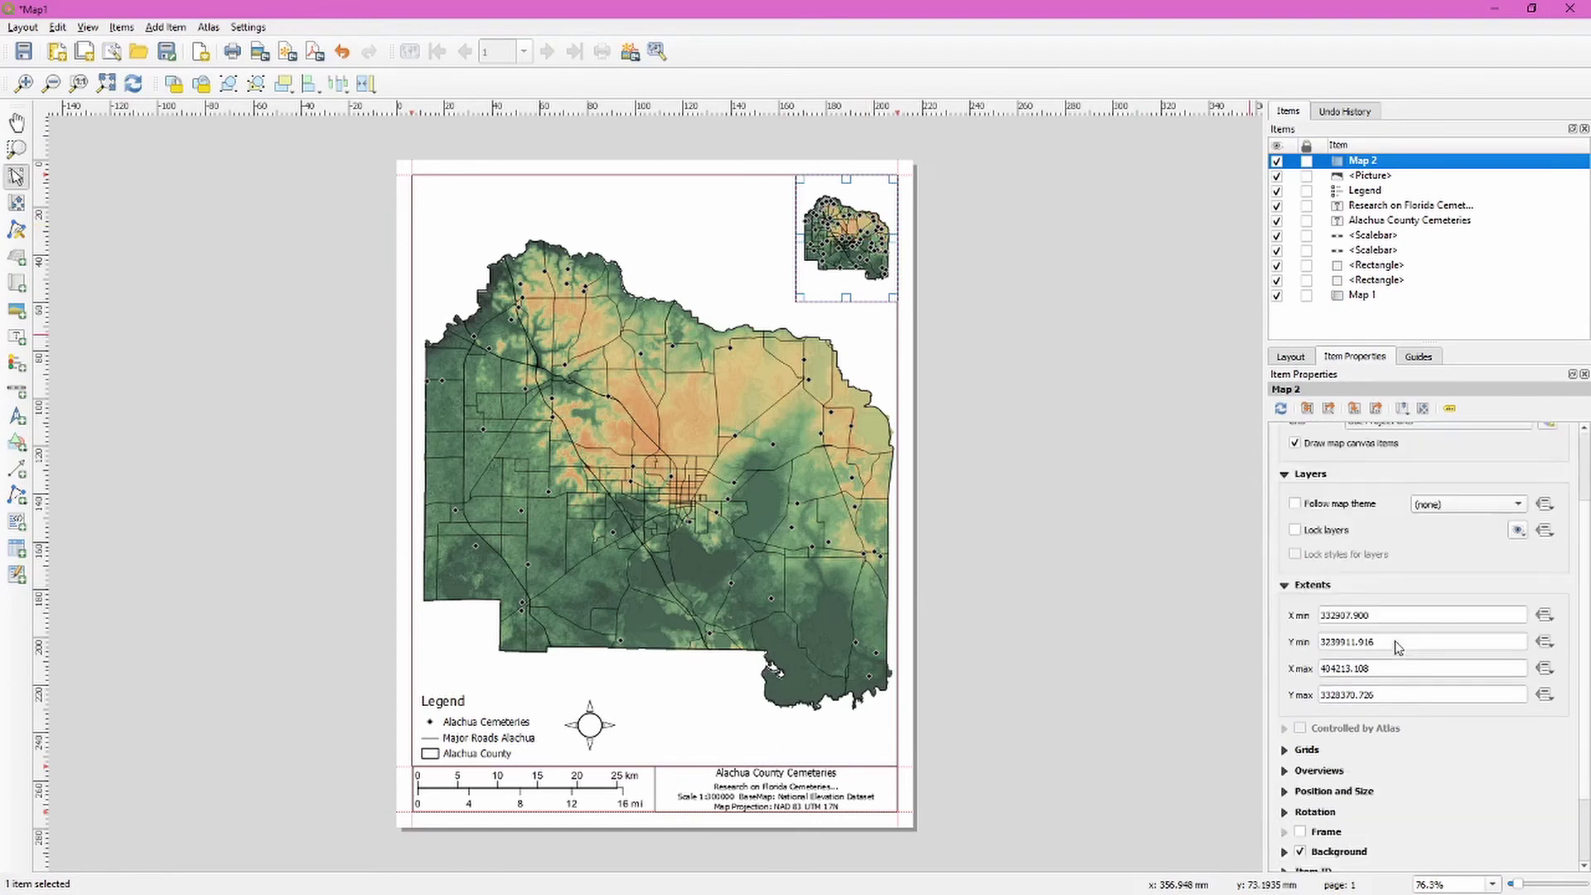
Step: Frame the Map 2 inset and hide all five project layers in the Layers panel
{"action": "left_click", "coordinate": [1299, 741]}
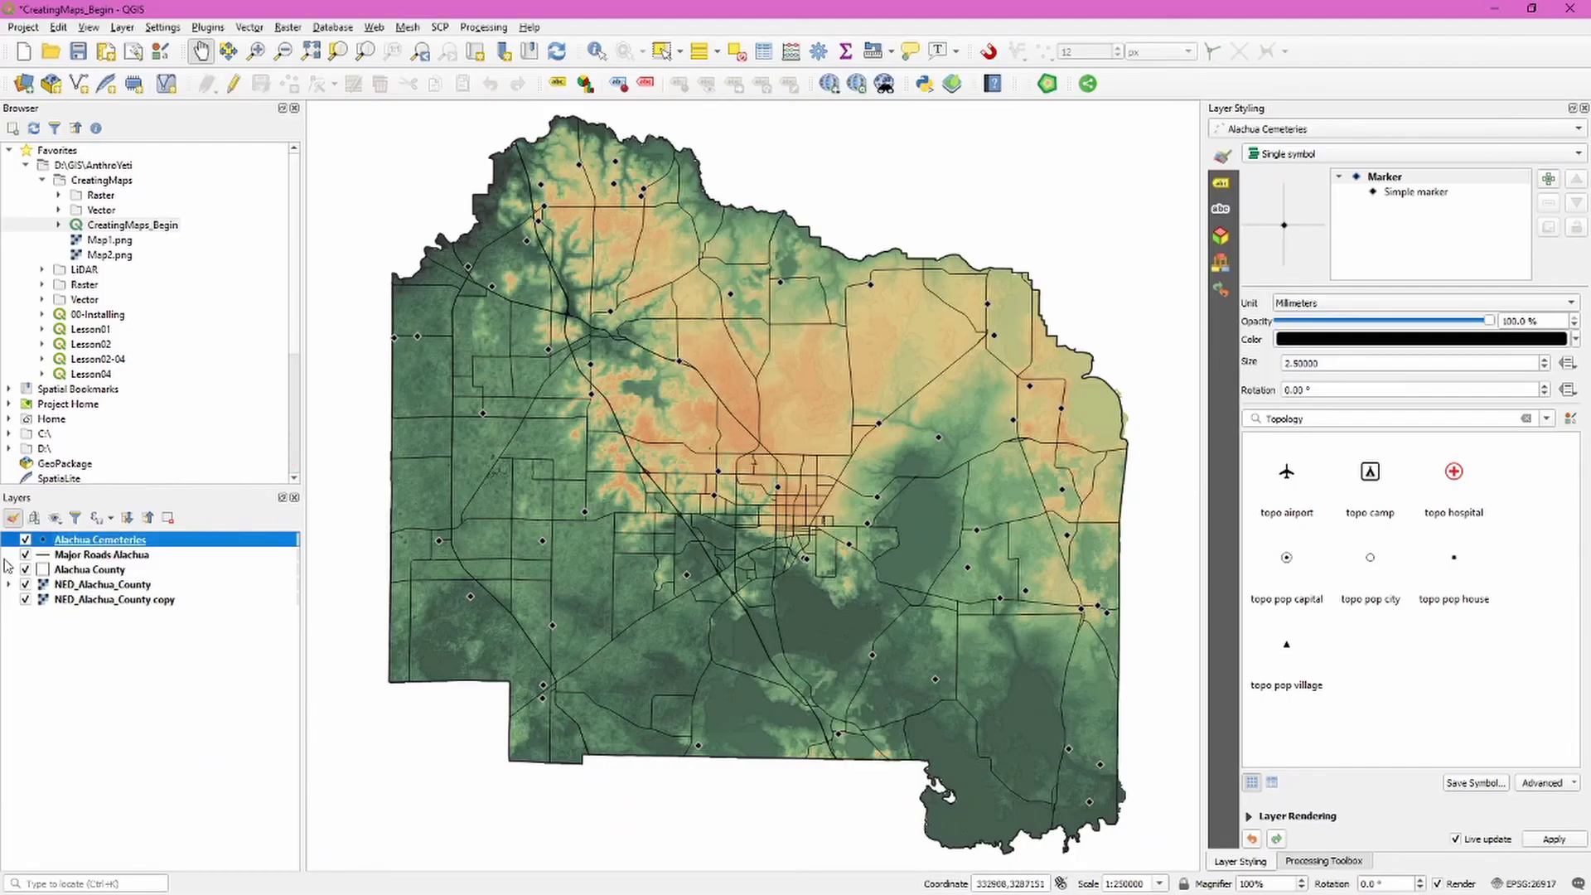
{"action": "left_click", "coordinate": [25, 539]}
{"action": "left_click", "coordinate": [24, 554]}
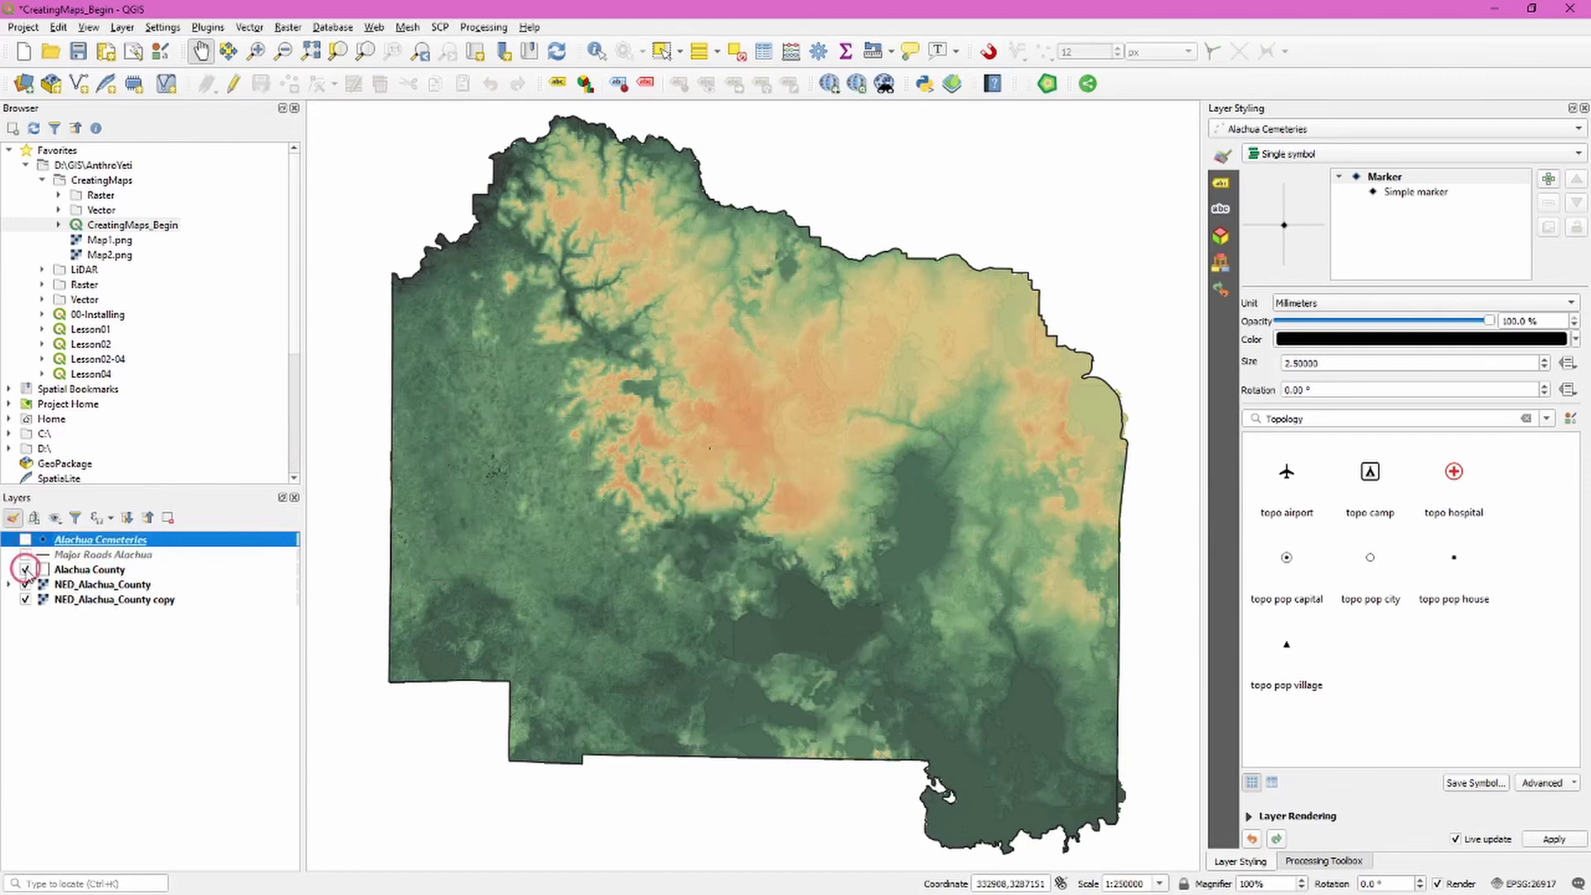
{"action": "left_click", "coordinate": [24, 569]}
{"action": "left_click", "coordinate": [24, 584]}
{"action": "left_click", "coordinate": [25, 599]}
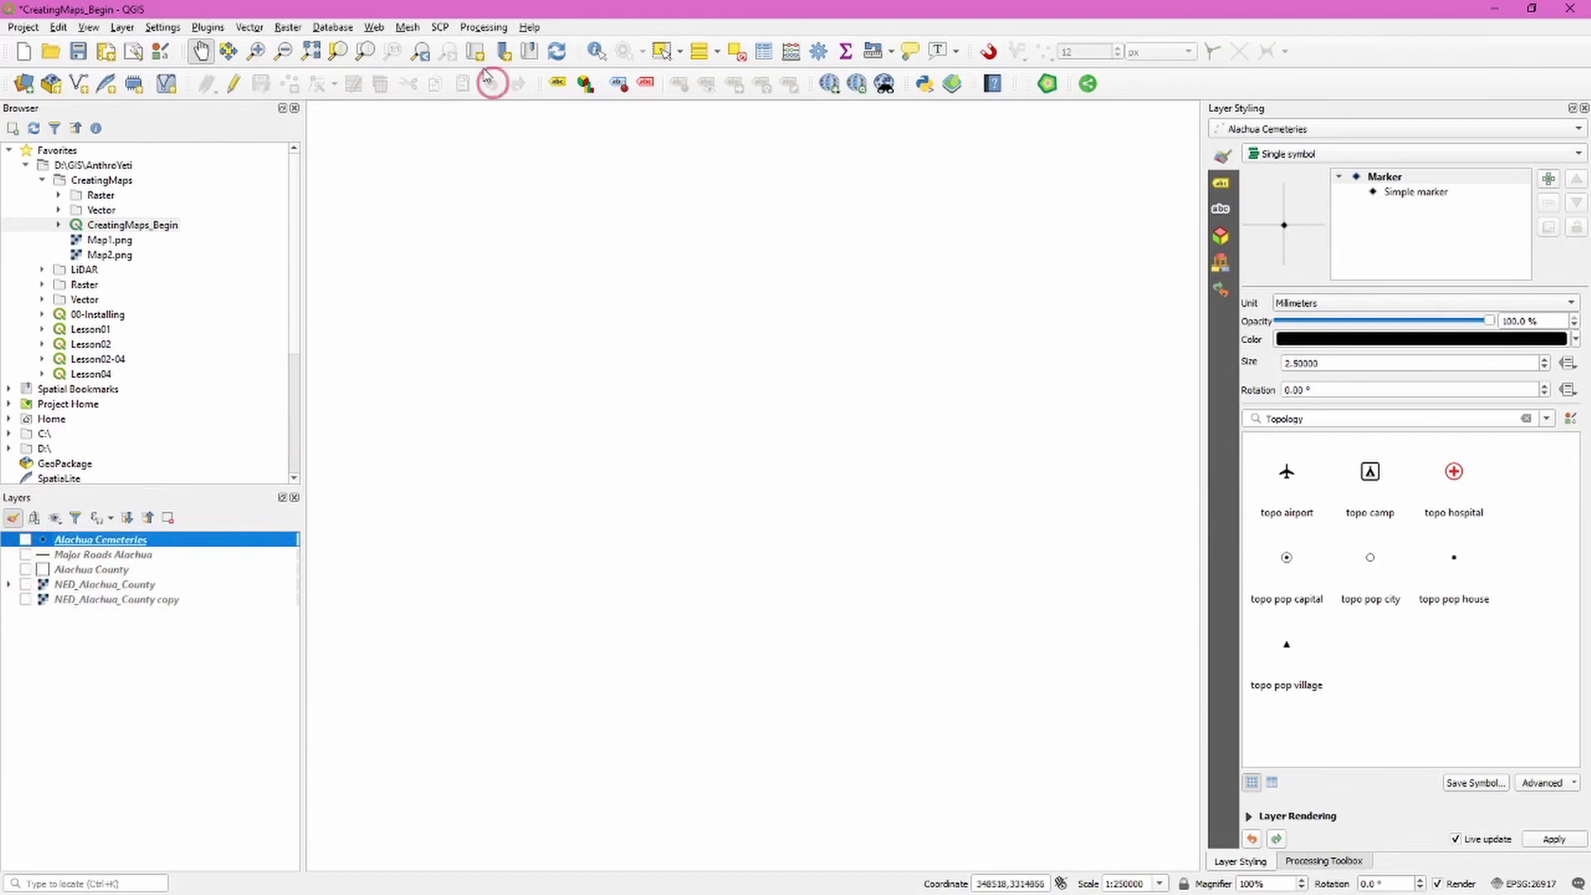
Step: Add the Google Road basemap through QuickMapServices
{"action": "left_click", "coordinate": [375, 27]}
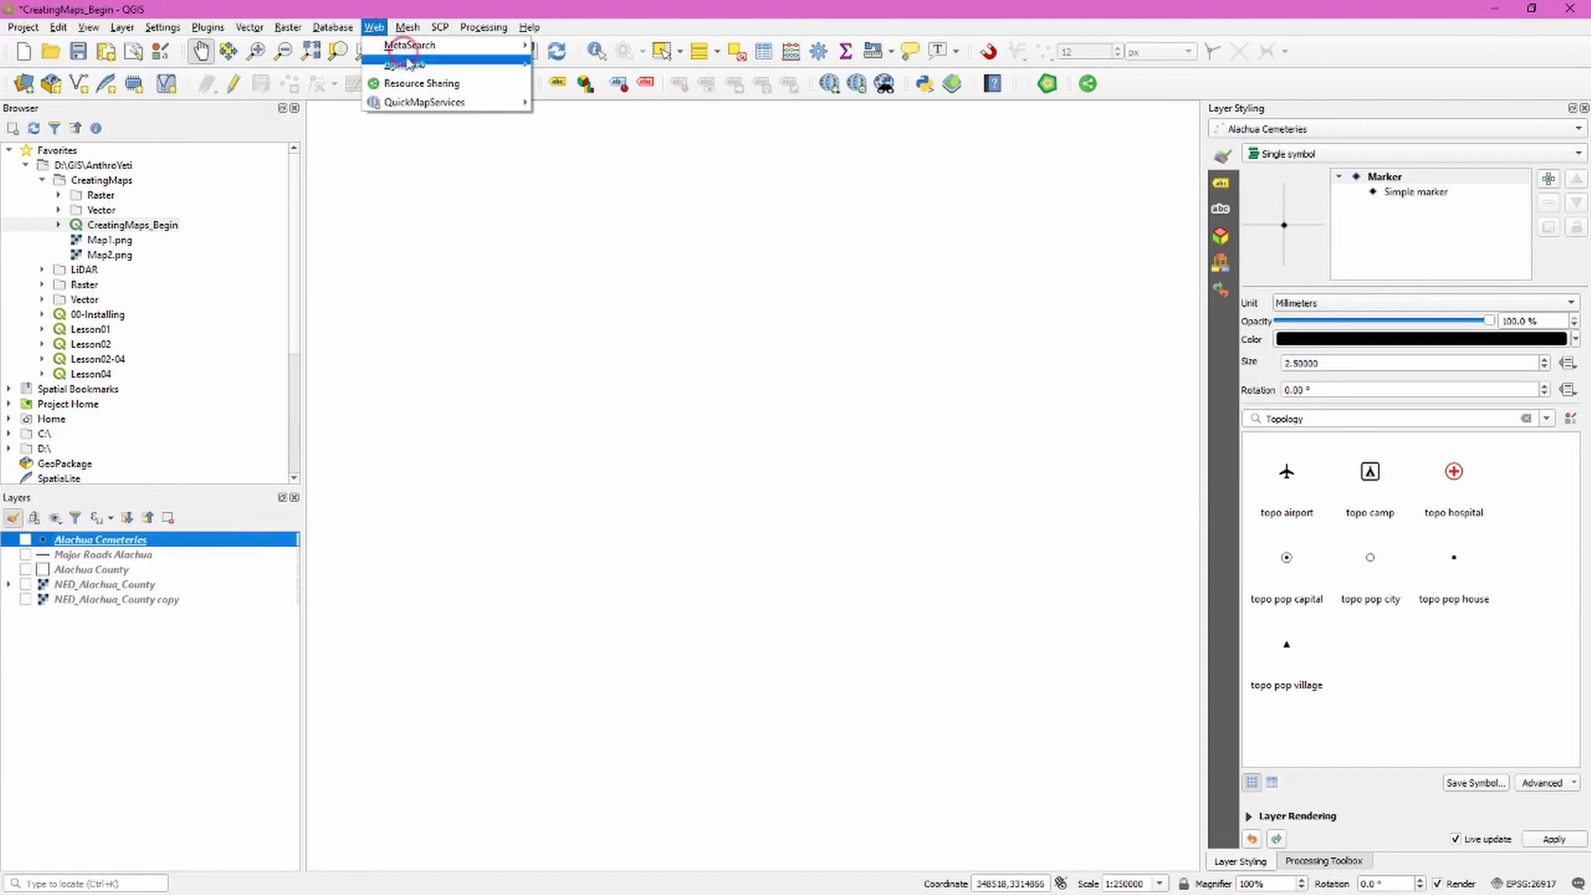
{"action": "left_click", "coordinate": [437, 104]}
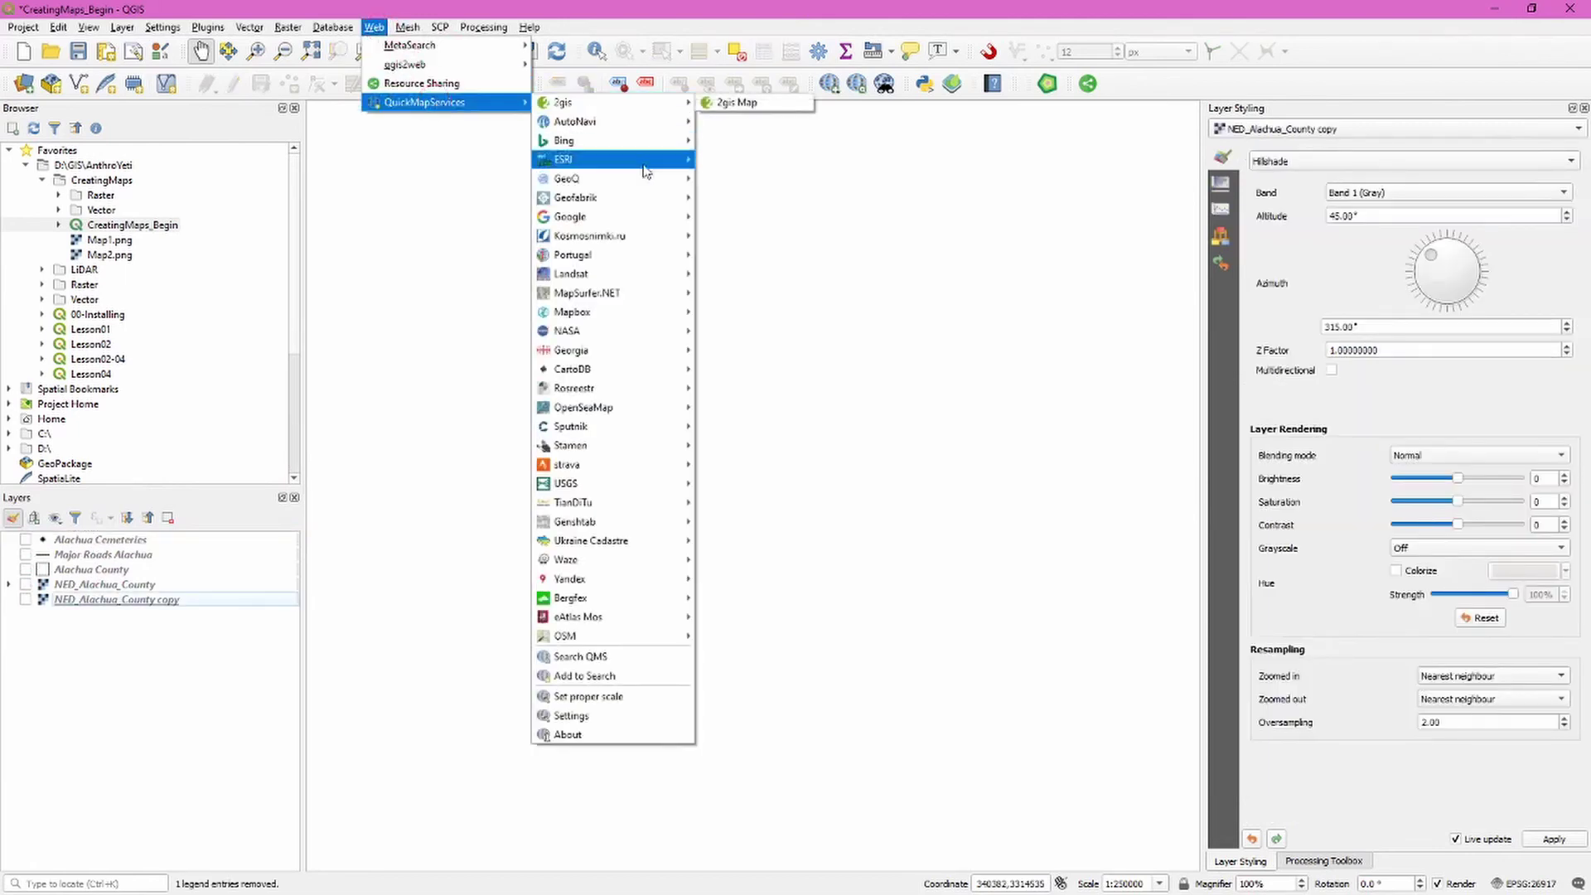
{"action": "mouse_move", "coordinate": [642, 218]}
{"action": "left_click", "coordinate": [786, 255]}
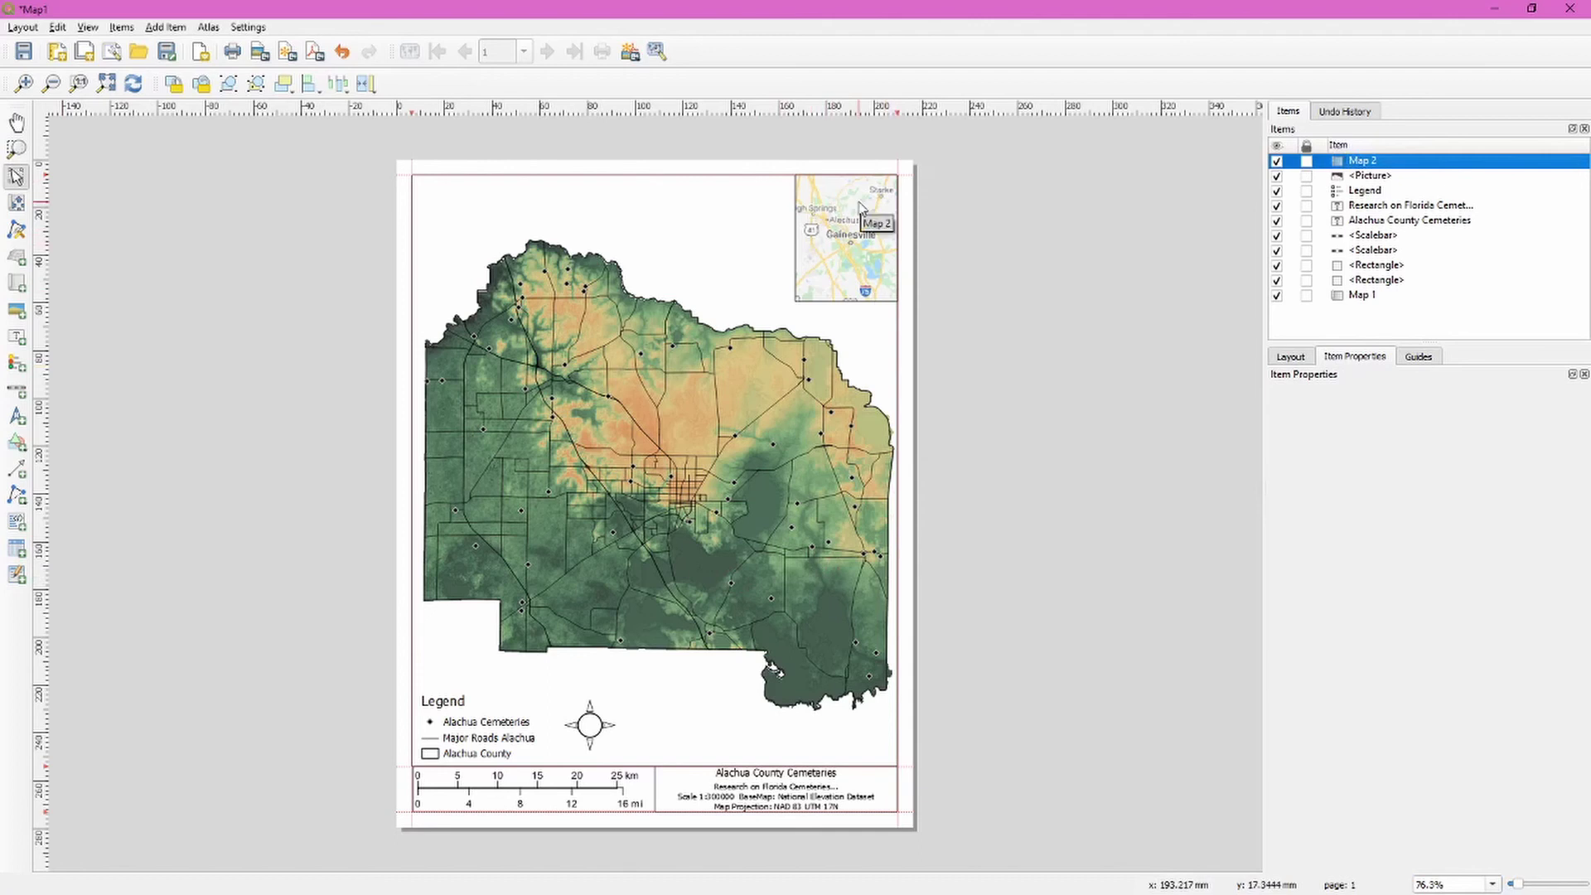
Step: Set the Map 2 inset scale to 1:4000000 and lock its layers
{"action": "left_click", "coordinate": [1392, 162]}
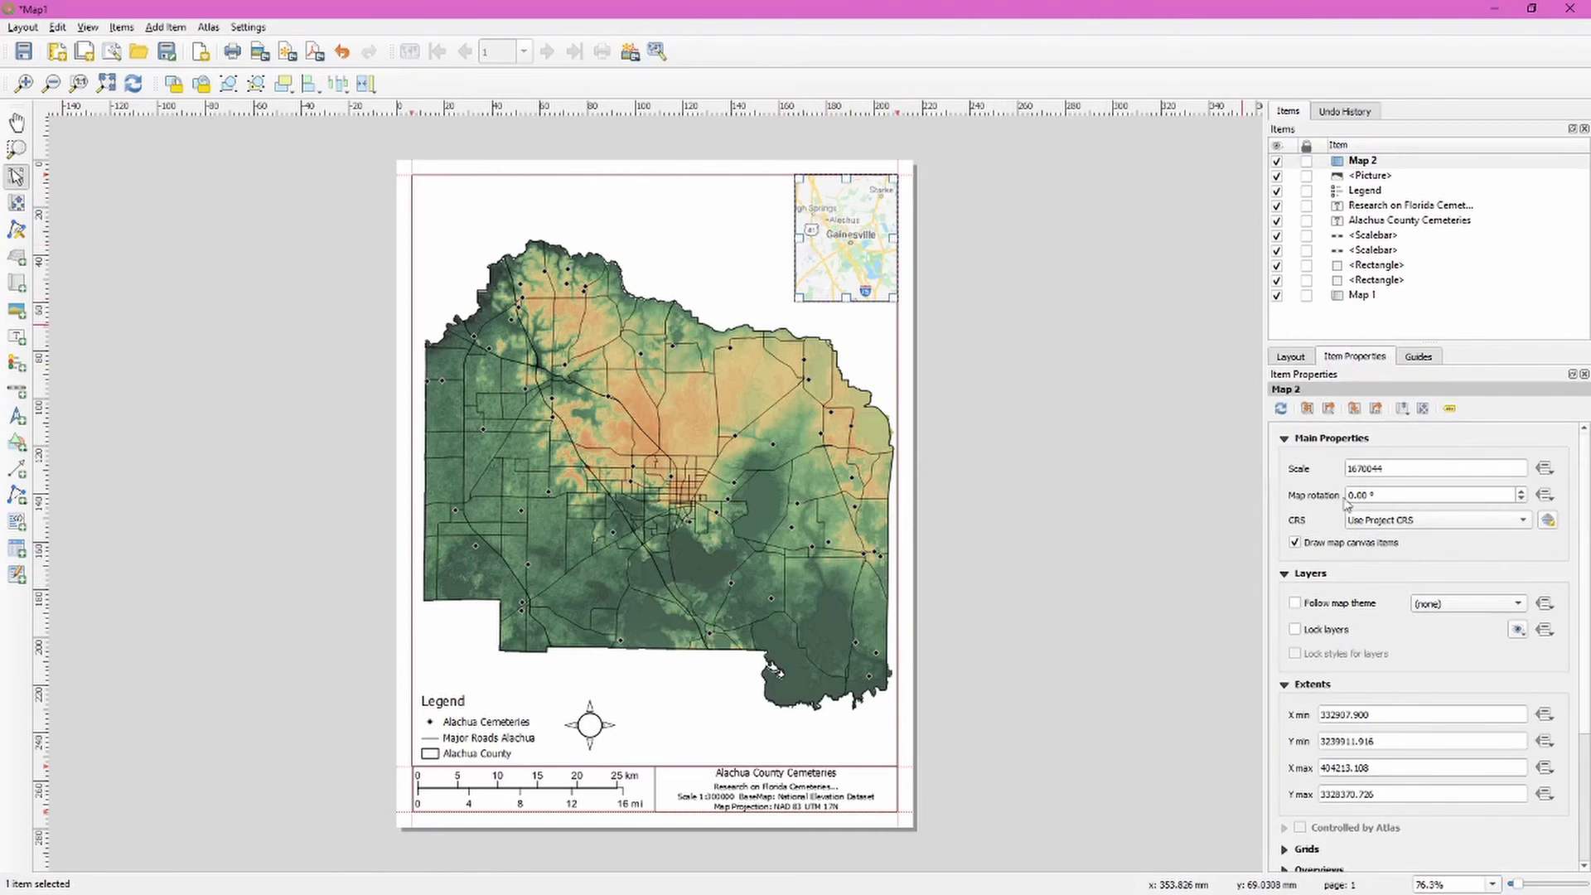
{"action": "double_click", "coordinate": [1399, 469]}
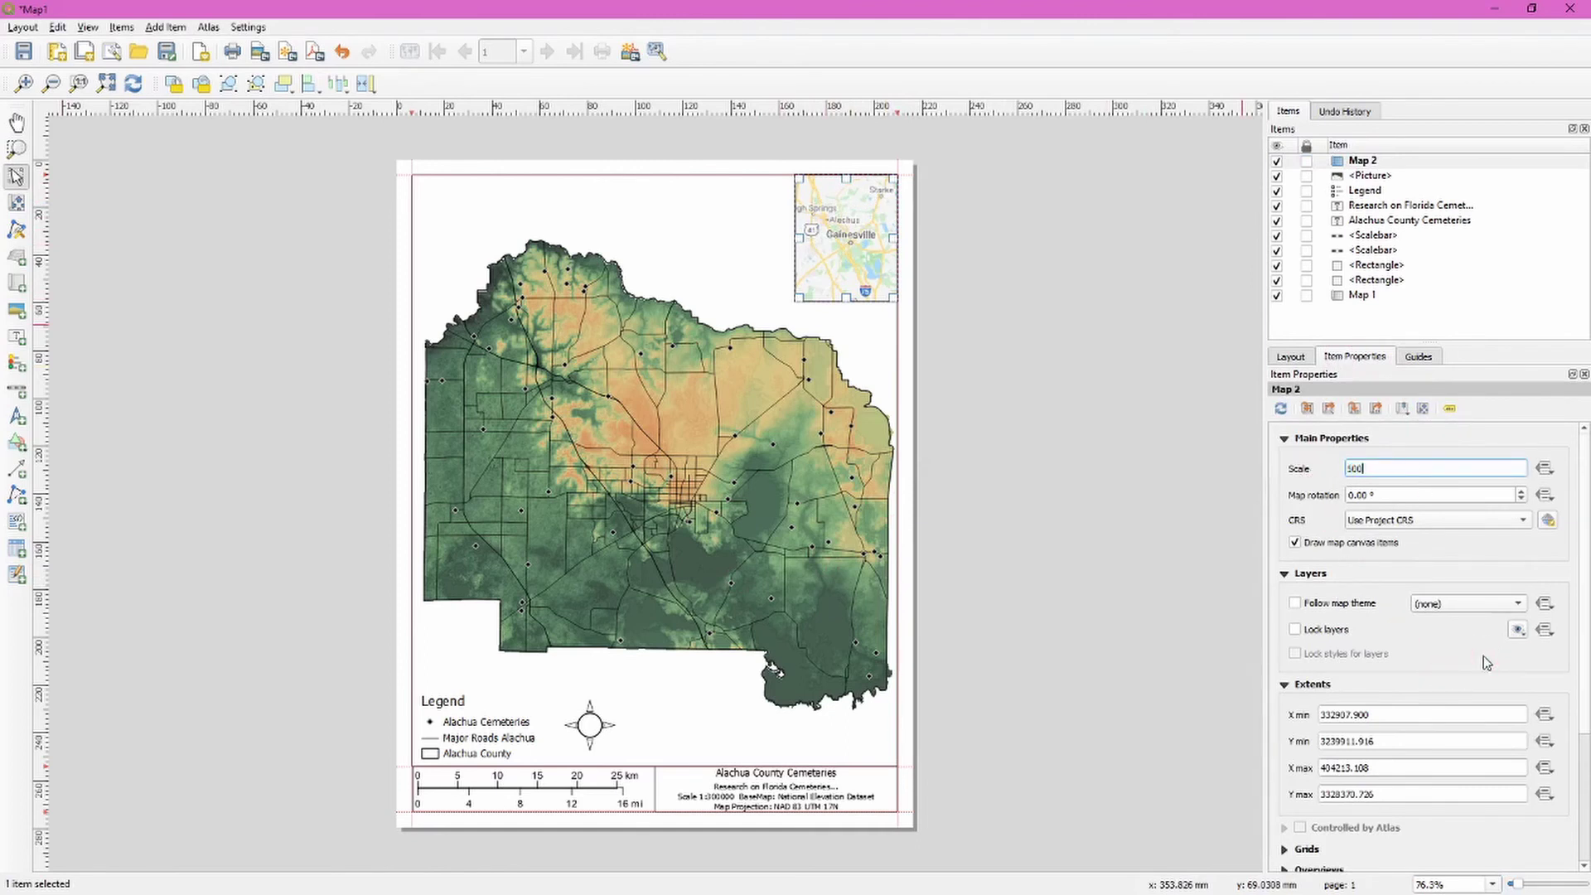
{"action": "type", "text": "500000"}
{"action": "key", "text": "Return"}
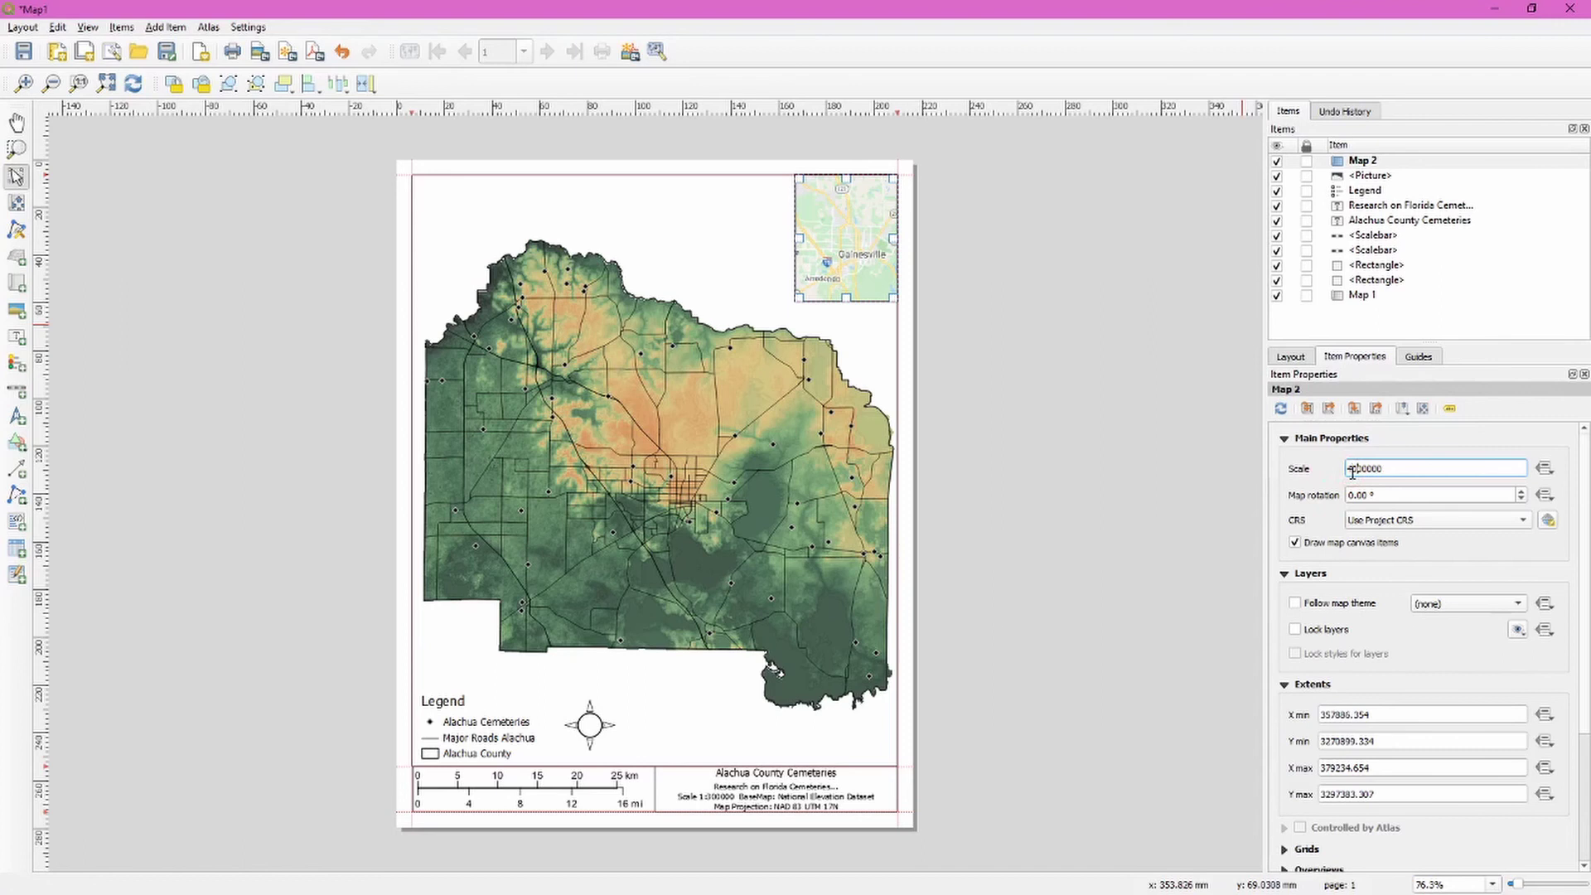
{"action": "key", "text": "Return"}
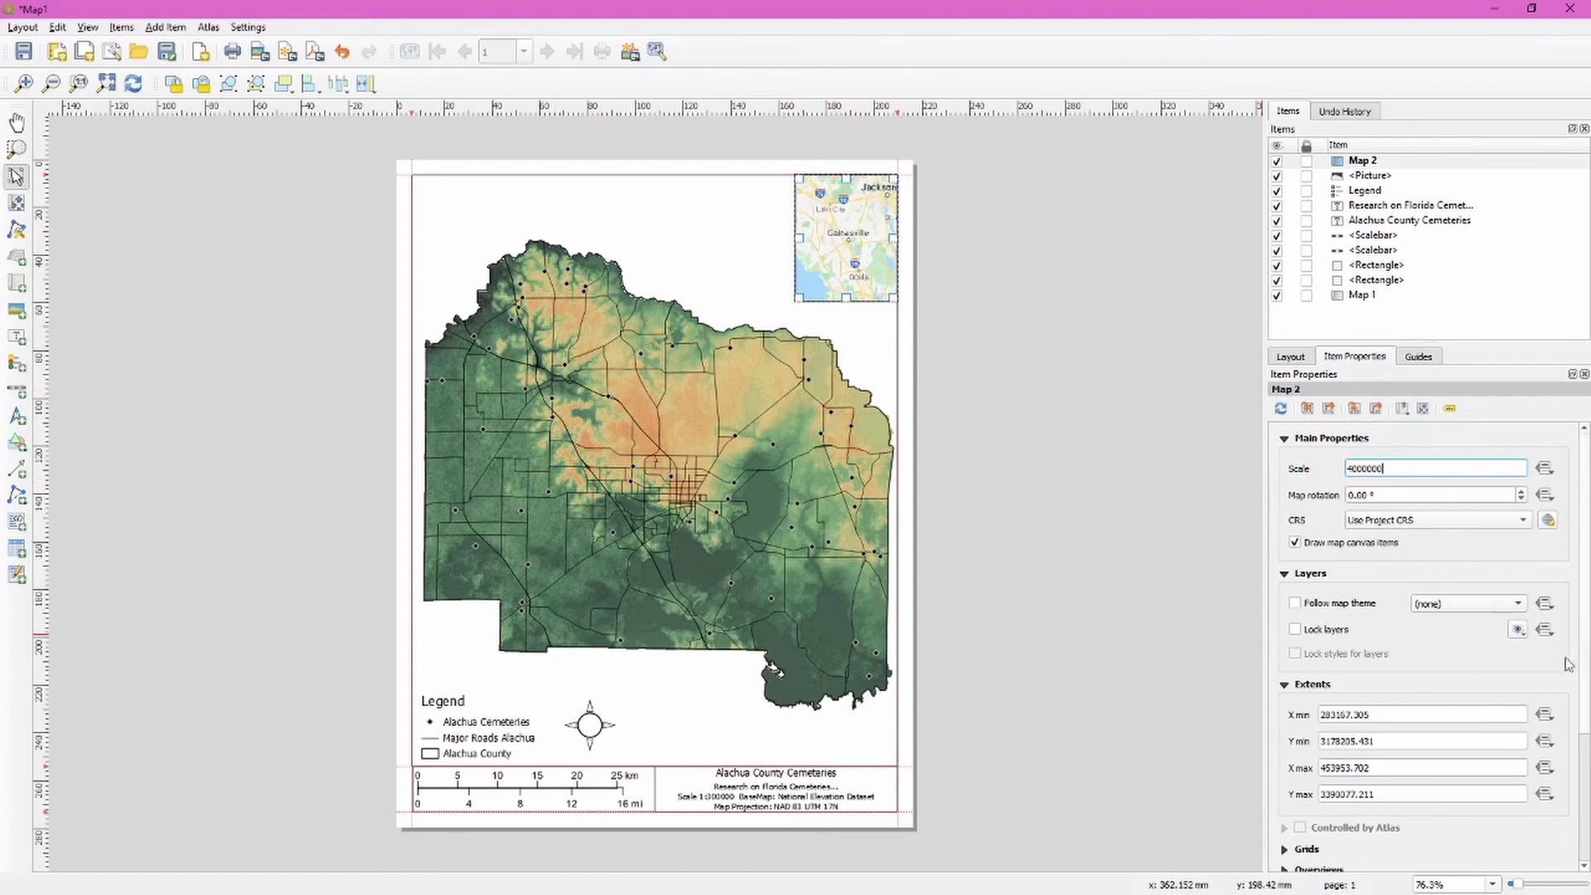
{"action": "left_click", "coordinate": [1296, 631]}
{"action": "scroll", "coordinate": [1570, 650], "scroll_direction": "down", "scroll_amount": 2}
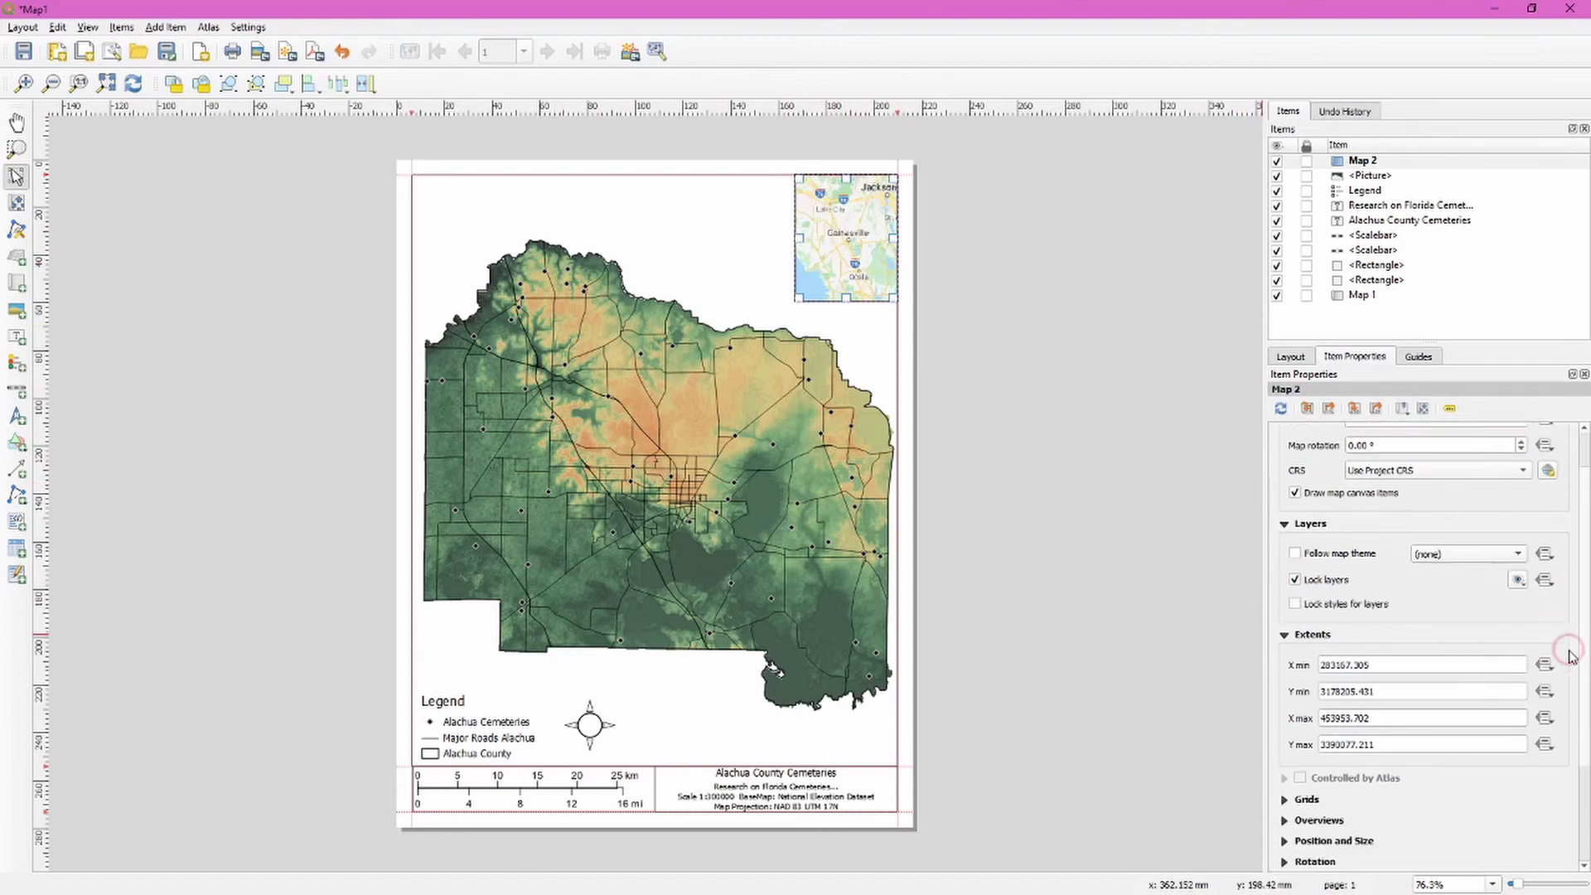
{"action": "scroll", "coordinate": [1571, 657], "scroll_direction": "down", "scroll_amount": 2}
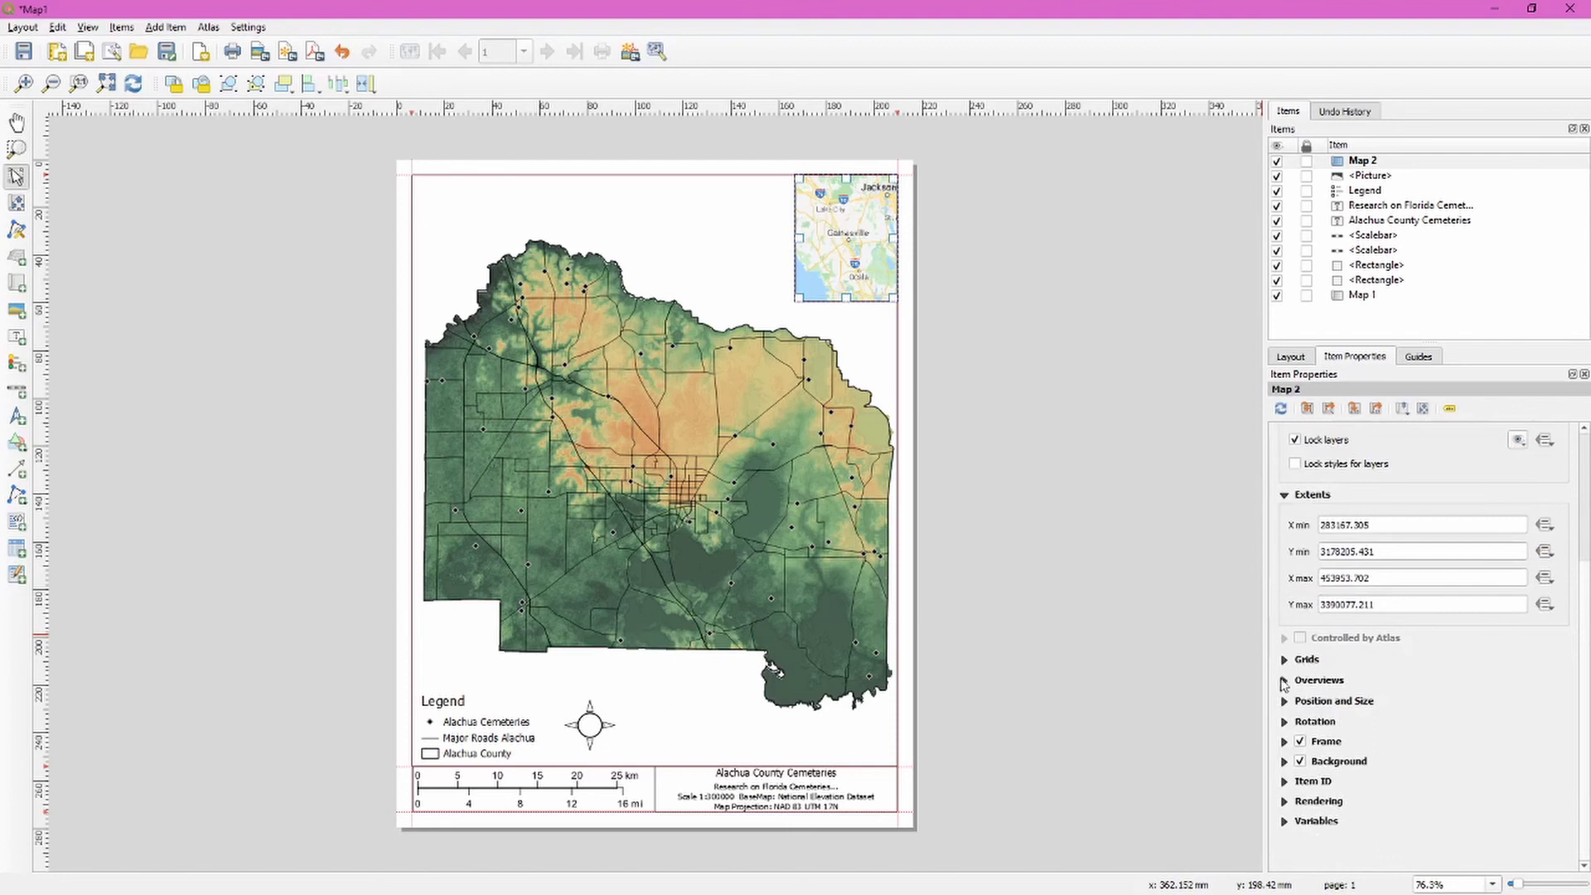
Step: Add an overview to the inset map showing Map 1's extent
{"action": "left_click", "coordinate": [1283, 680]}
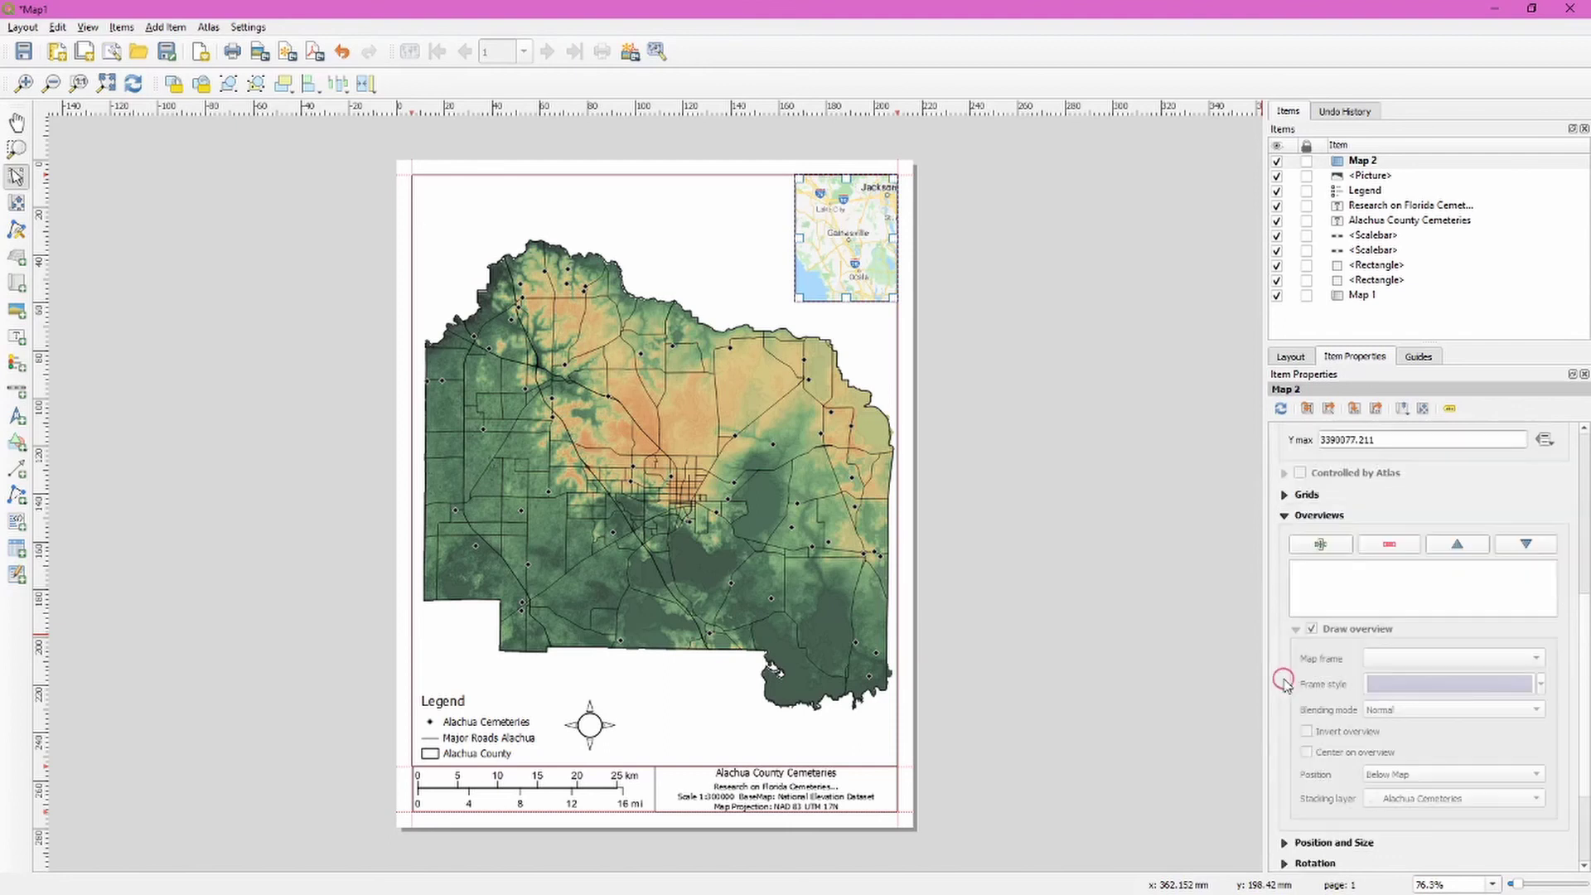
{"action": "left_click", "coordinate": [1324, 547]}
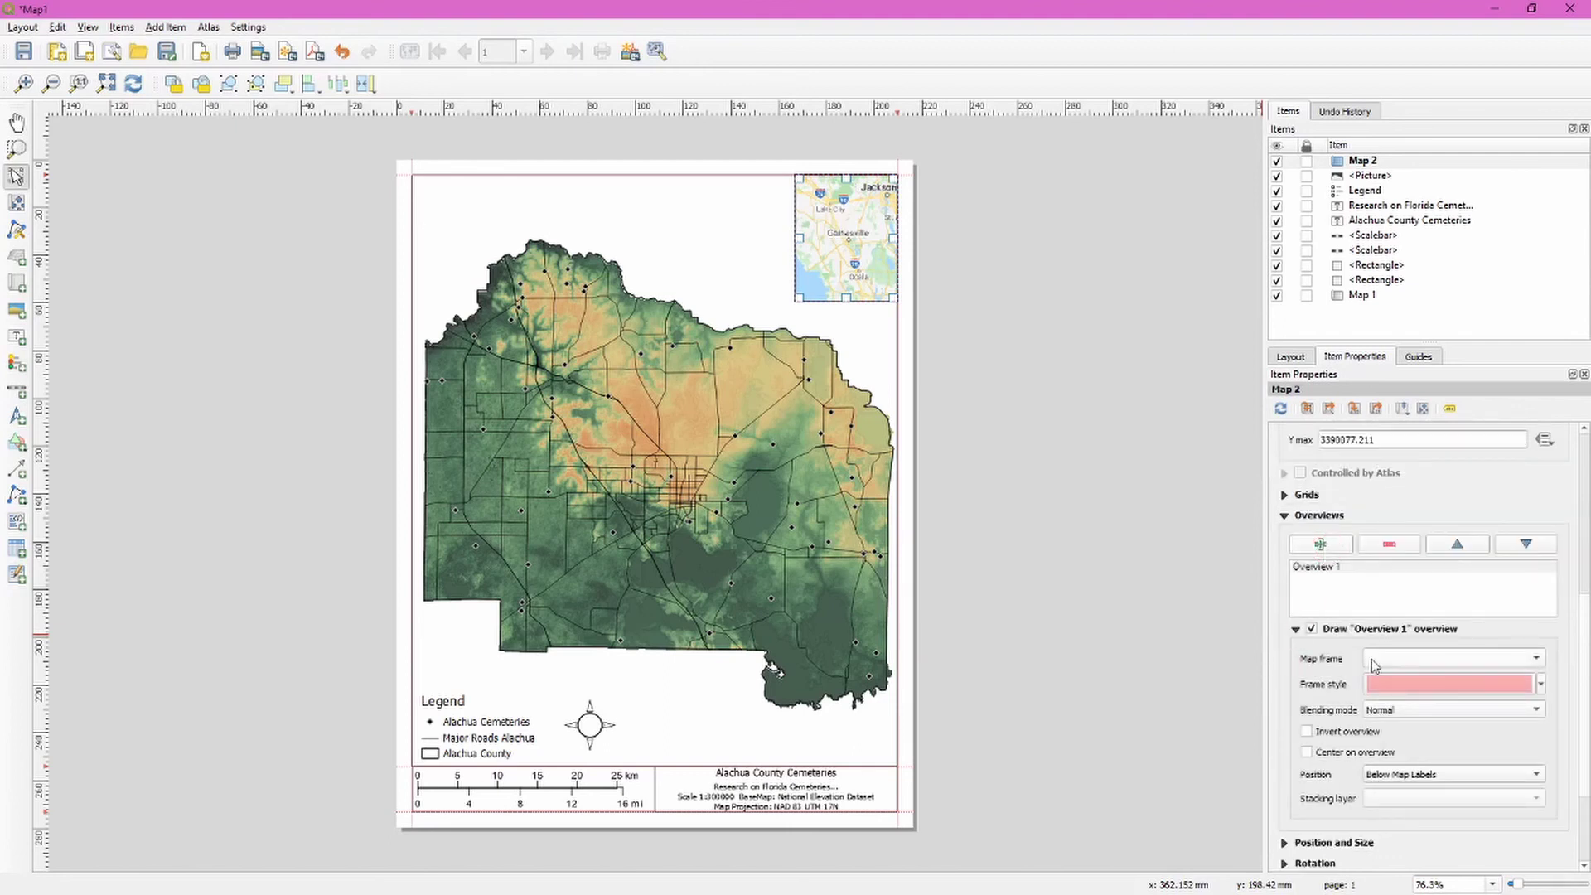
{"action": "left_click", "coordinate": [1408, 658]}
{"action": "left_click", "coordinate": [1419, 654]}
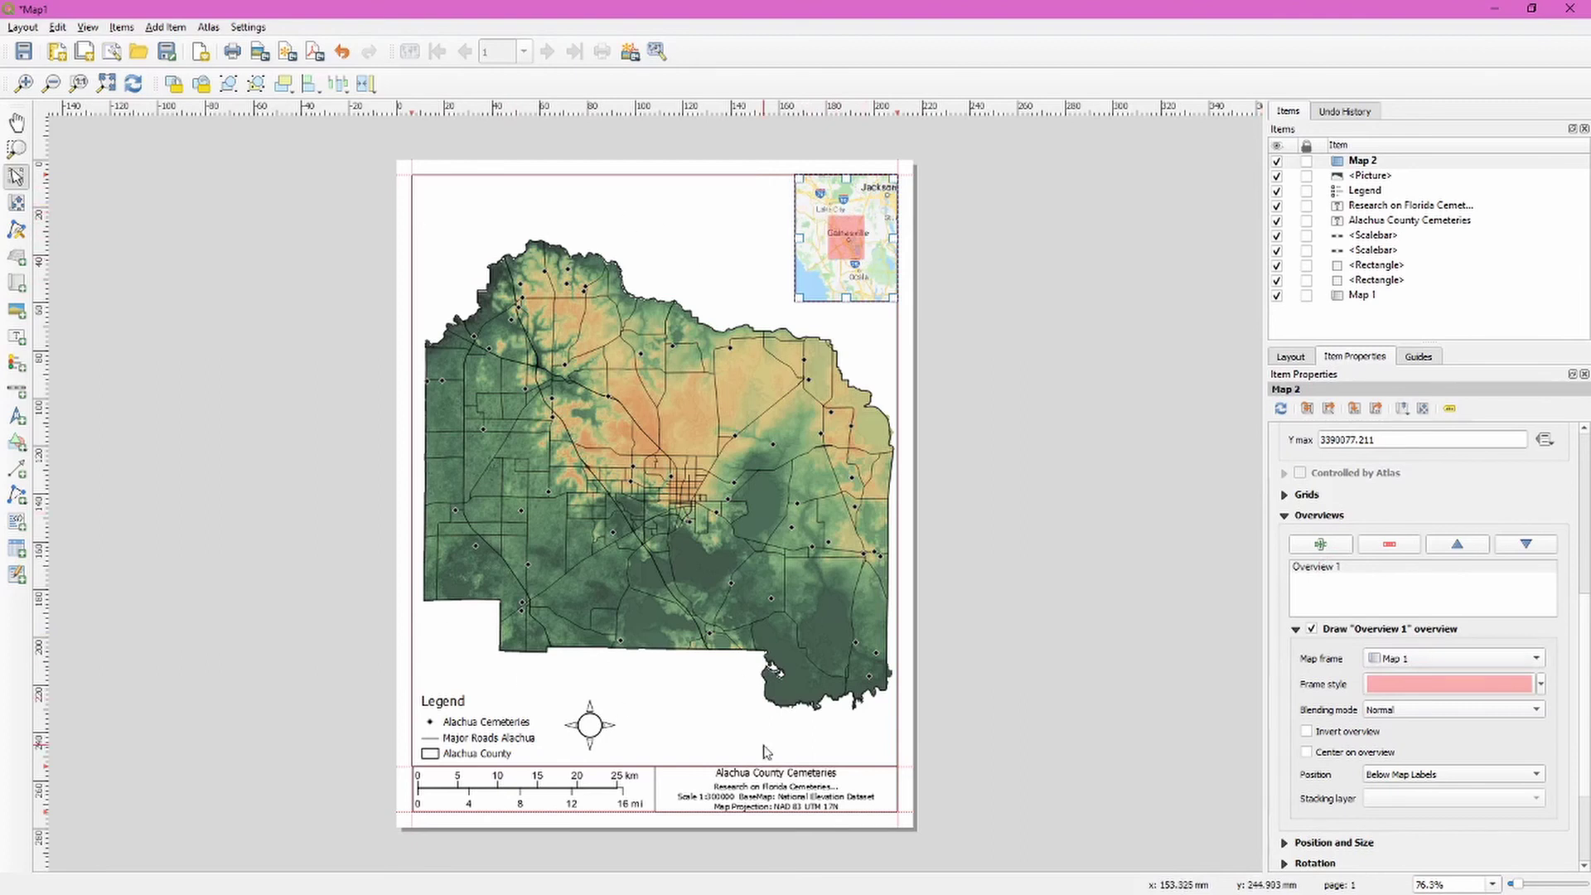
Step: Style the overview box with transparent fill and a 0.5 solid outline, then save
{"action": "left_click", "coordinate": [1447, 685]}
{"action": "left_click", "coordinate": [1442, 428]}
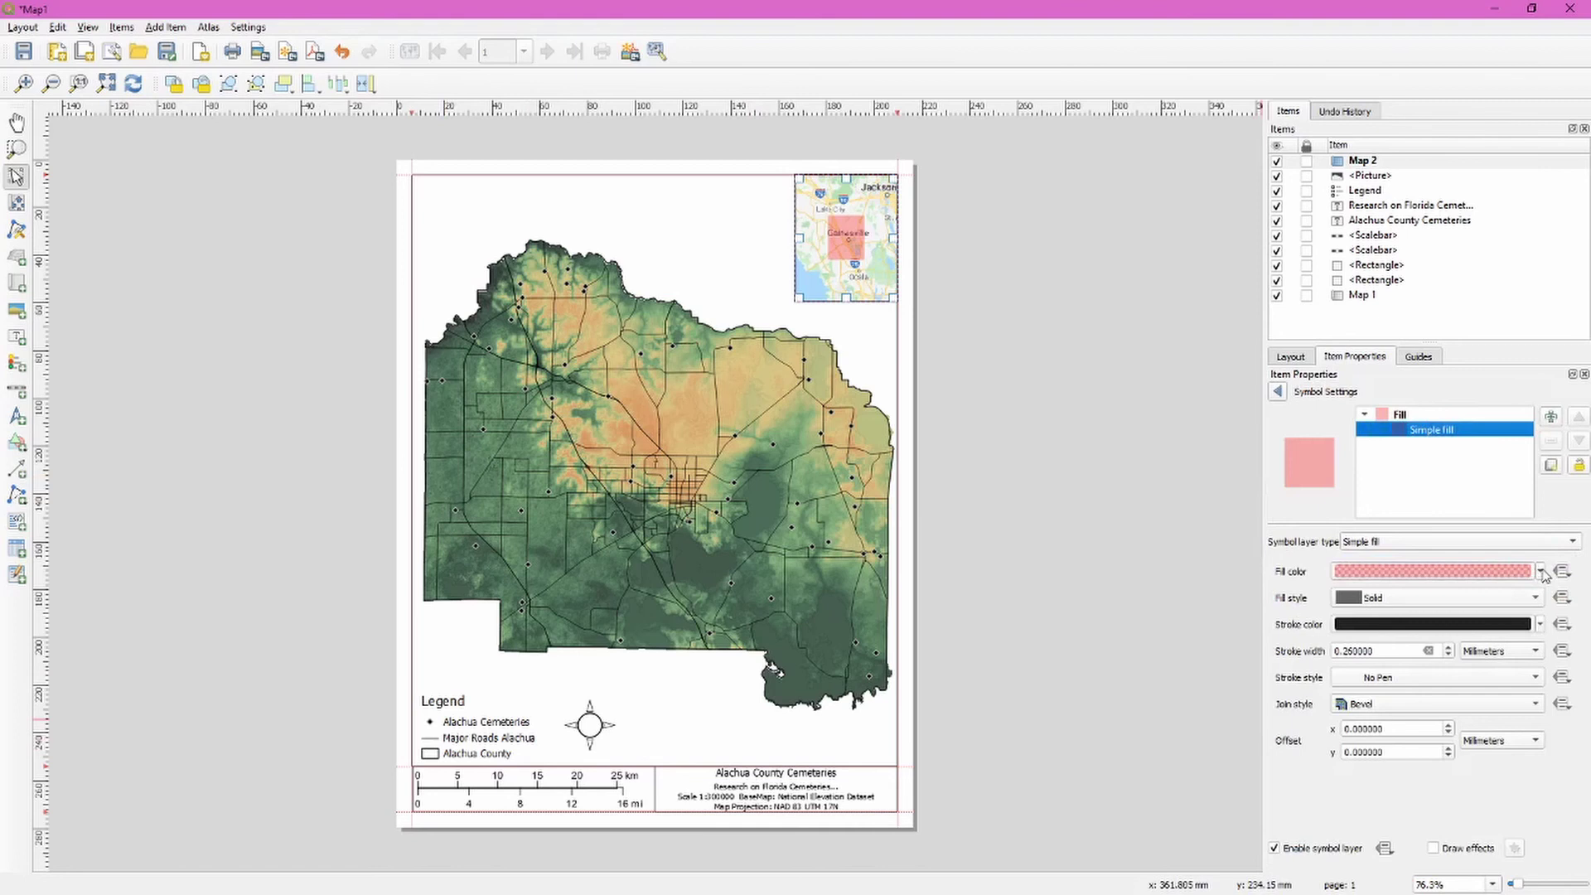
{"action": "left_click", "coordinate": [1540, 570]}
{"action": "left_click", "coordinate": [1366, 539]}
{"action": "left_click", "coordinate": [1367, 601]}
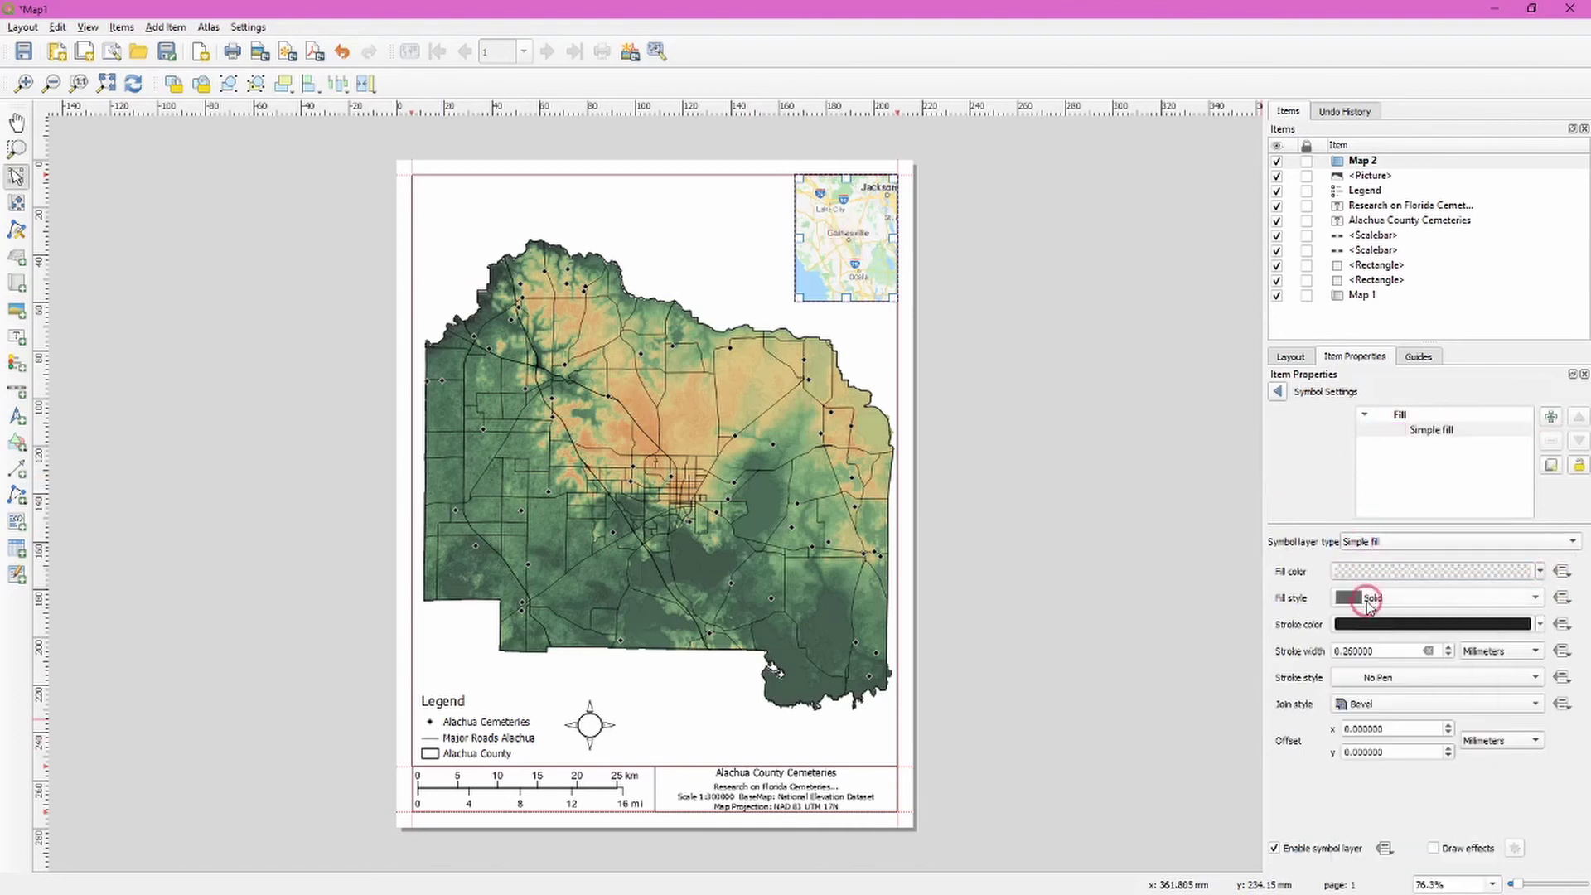
{"action": "double_click", "coordinate": [1363, 651]}
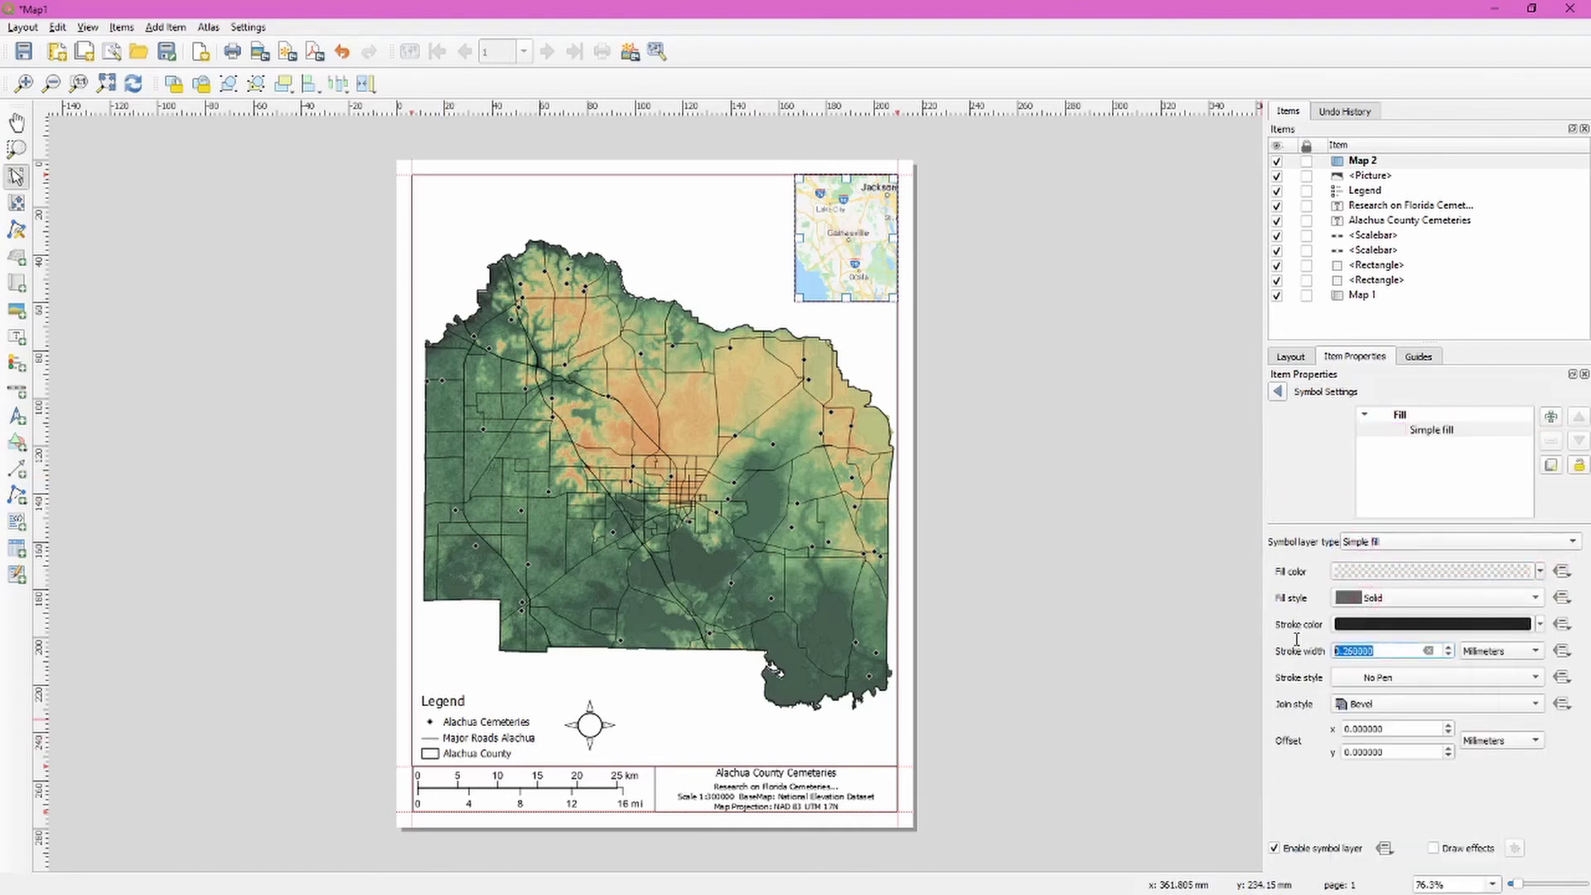
{"action": "left_click", "coordinate": [1291, 626]}
{"action": "type", "text": ".5"}
{"action": "left_click", "coordinate": [1382, 681]}
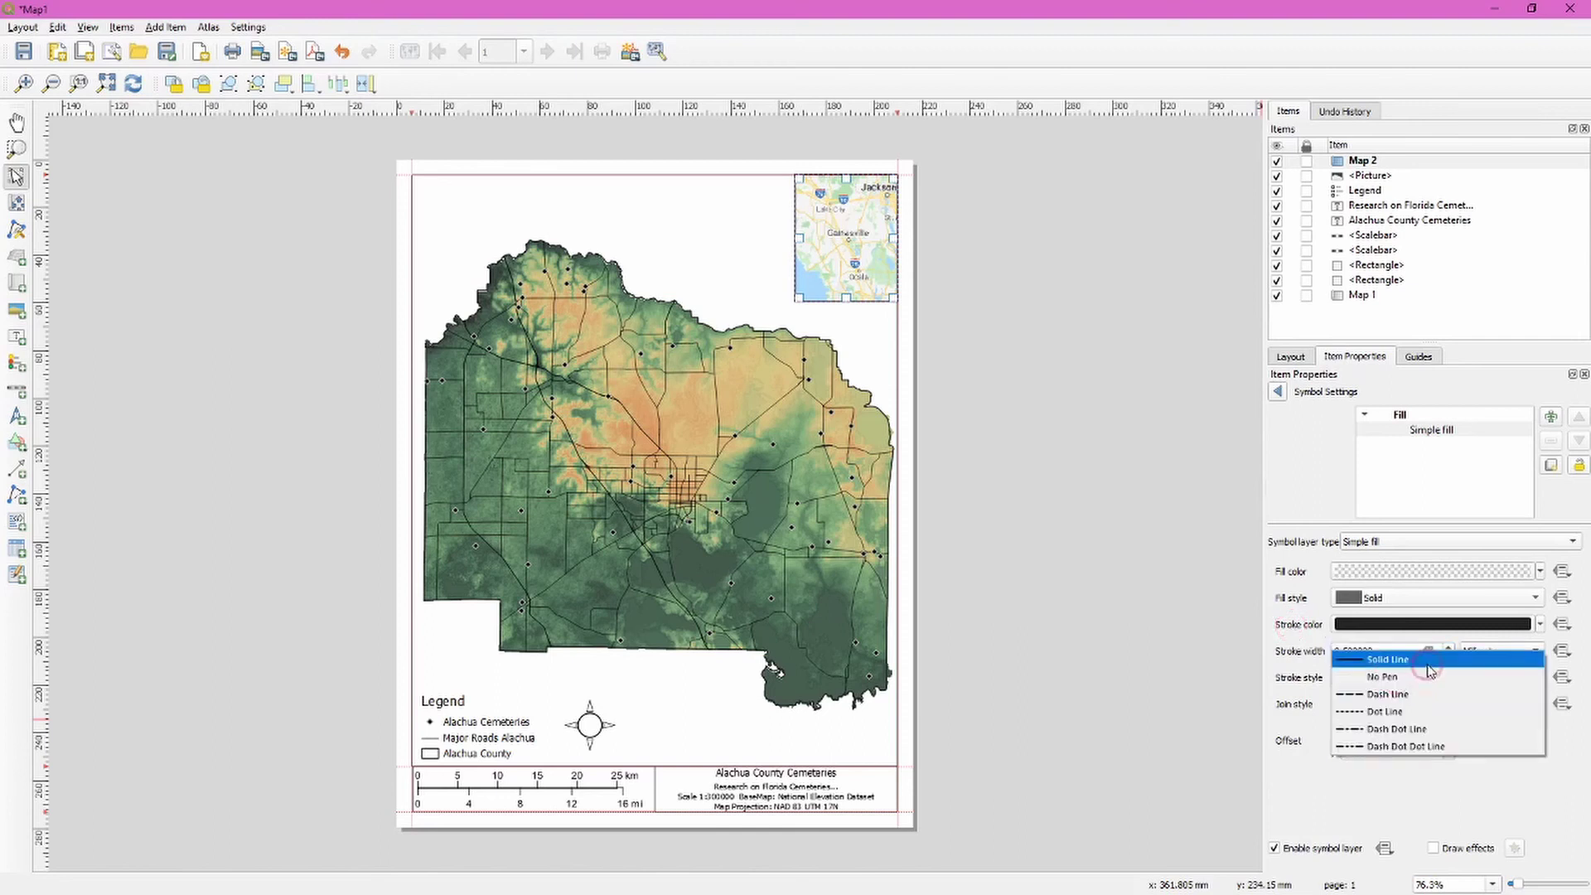
{"action": "left_click", "coordinate": [1428, 662]}
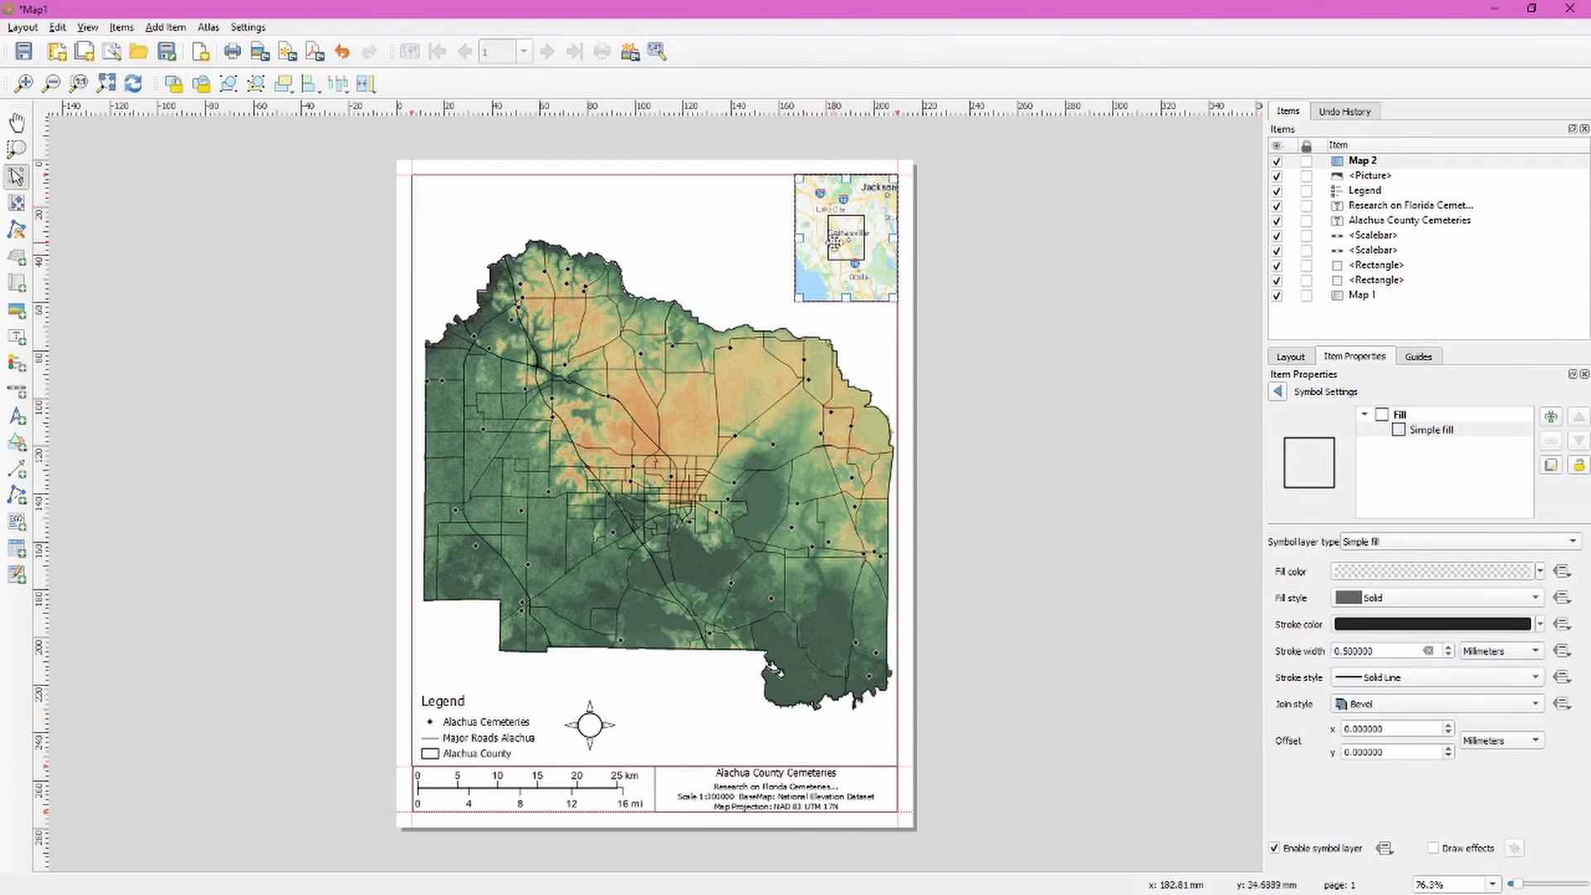
{"action": "left_click", "coordinate": [24, 51]}
Step: Export the layout as PNG to Map1.png at 300 dpi, overwriting the existing file
{"action": "left_click", "coordinate": [15, 30]}
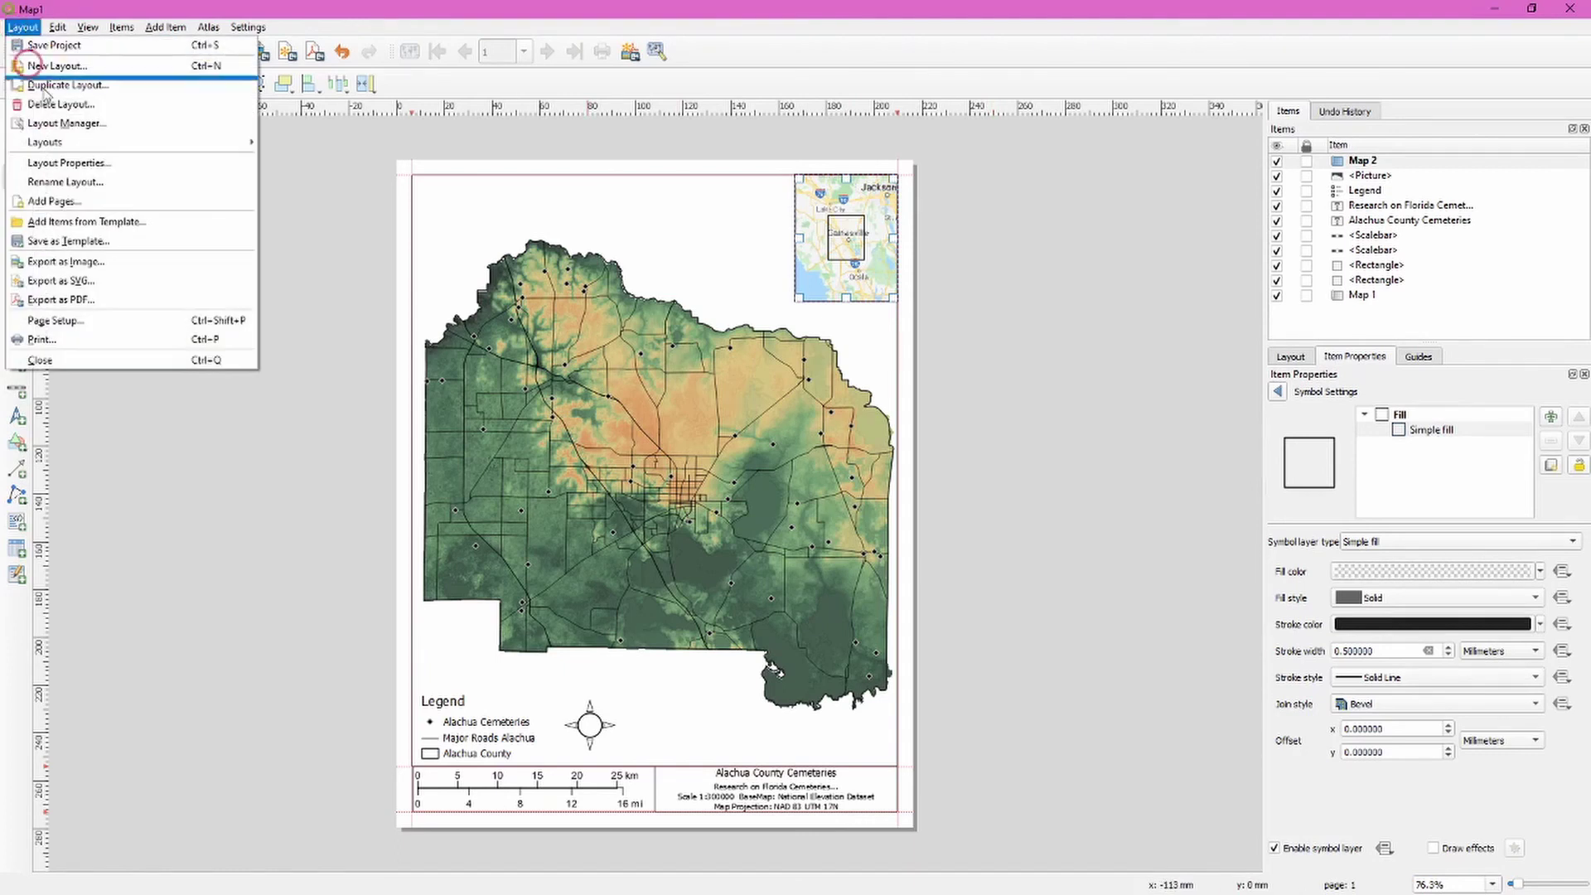
{"action": "left_click", "coordinate": [139, 261]}
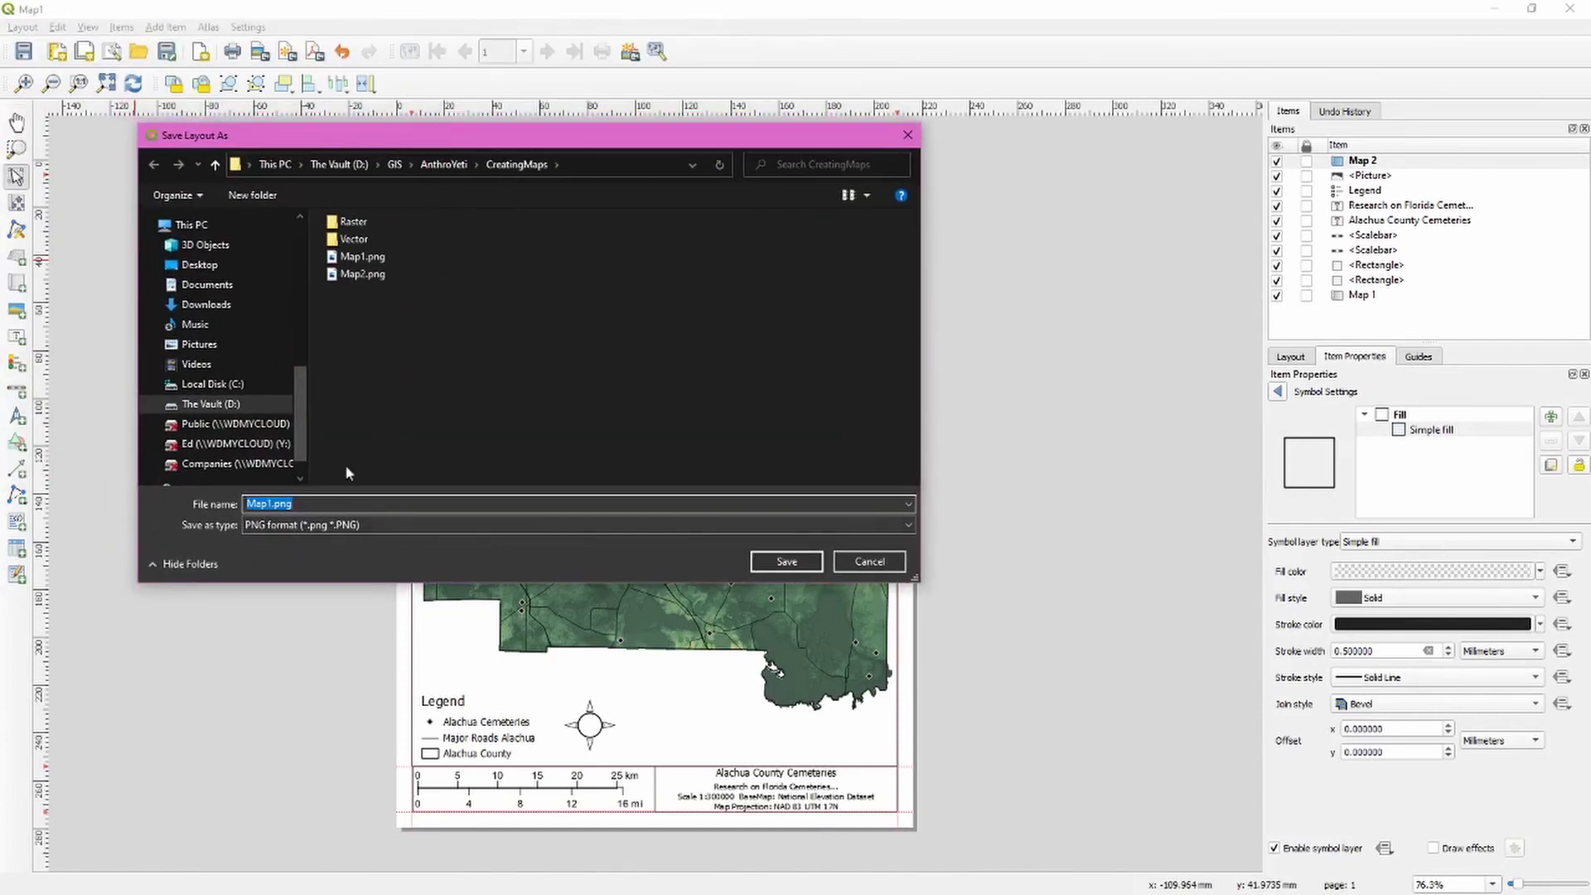
{"action": "left_click", "coordinate": [394, 530]}
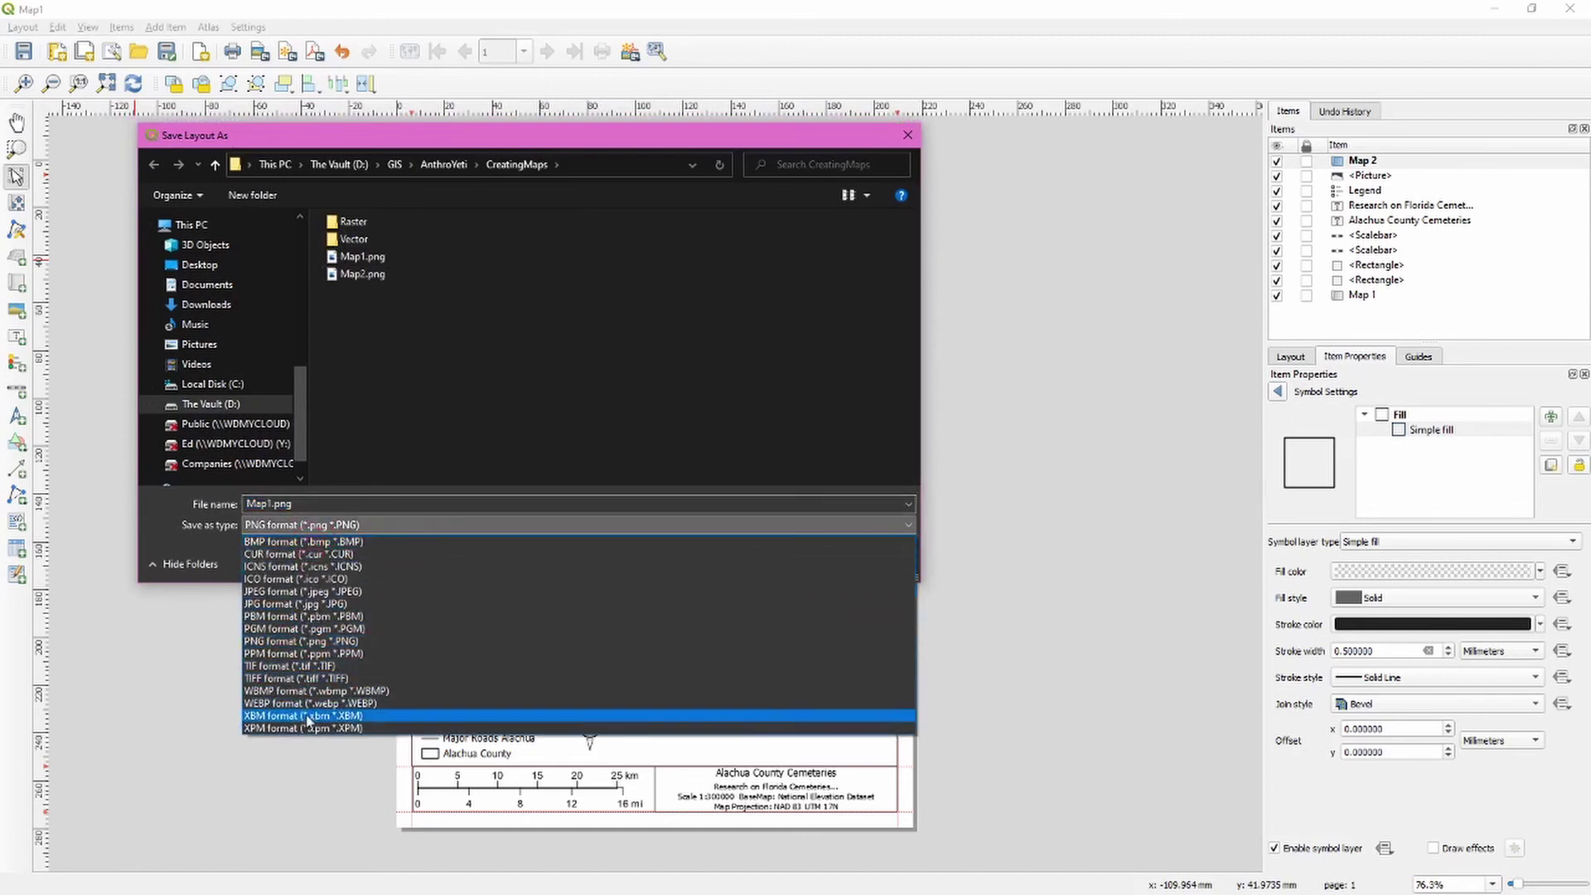
{"action": "left_click", "coordinate": [153, 505]}
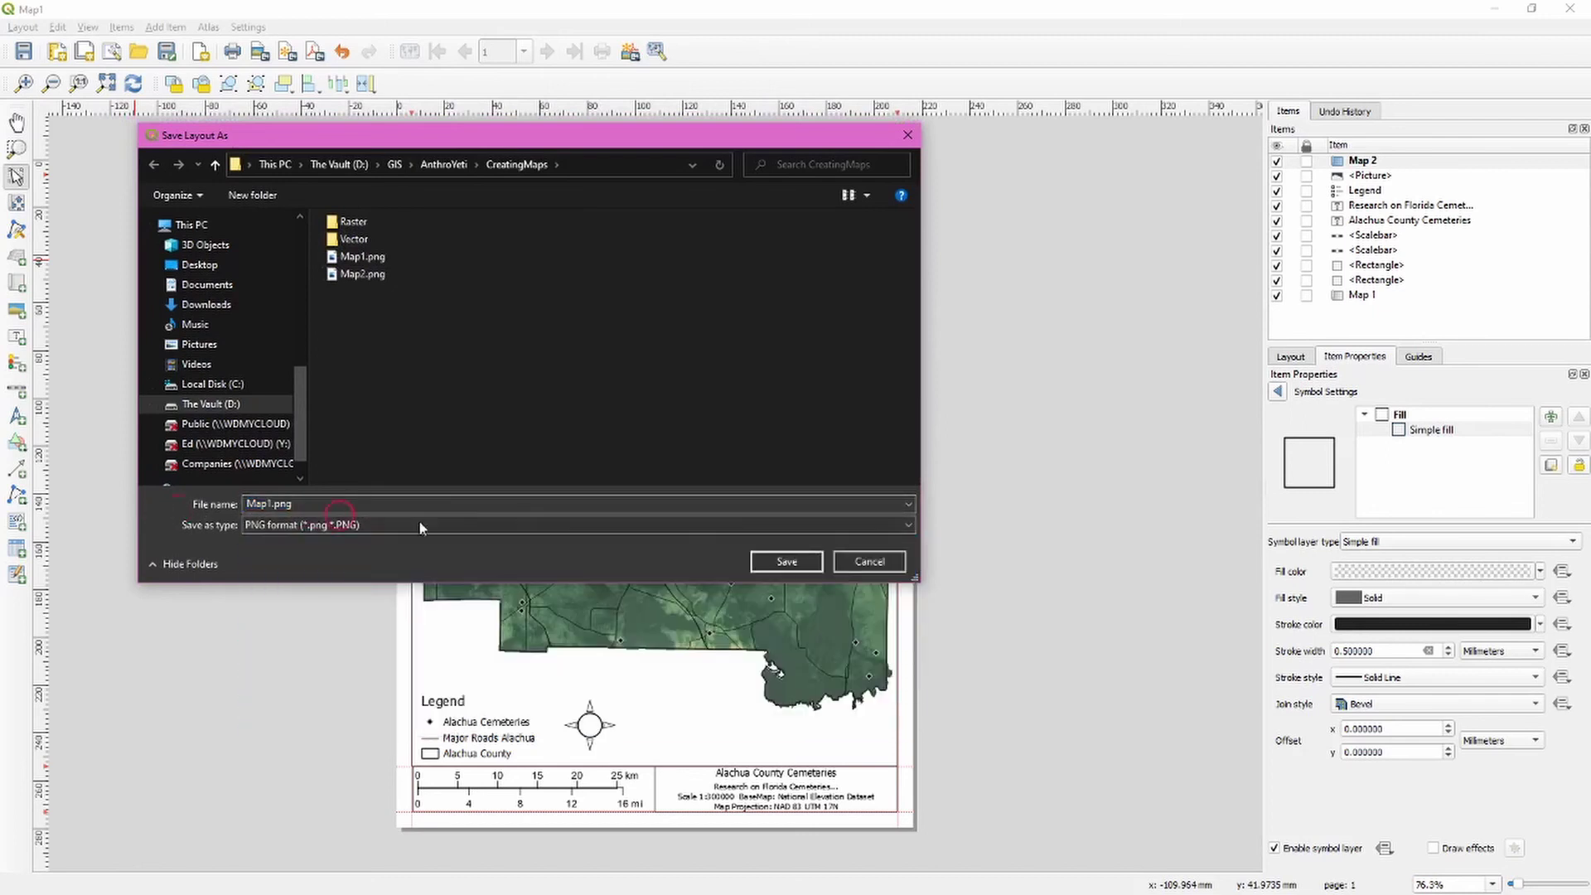
{"action": "left_click", "coordinate": [783, 563]}
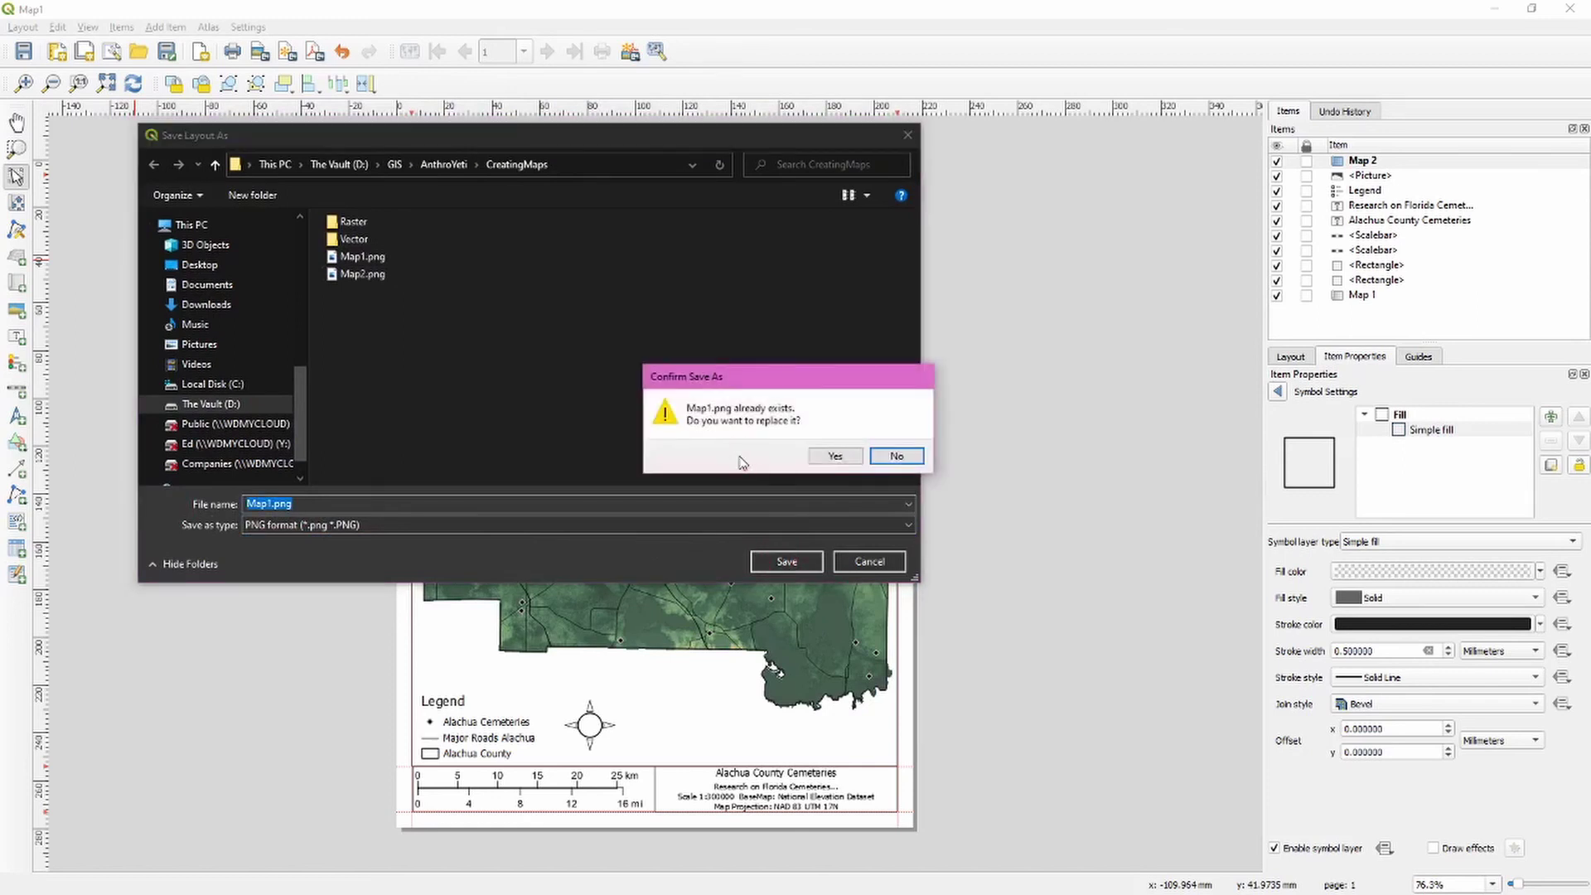
{"action": "left_click", "coordinate": [834, 456]}
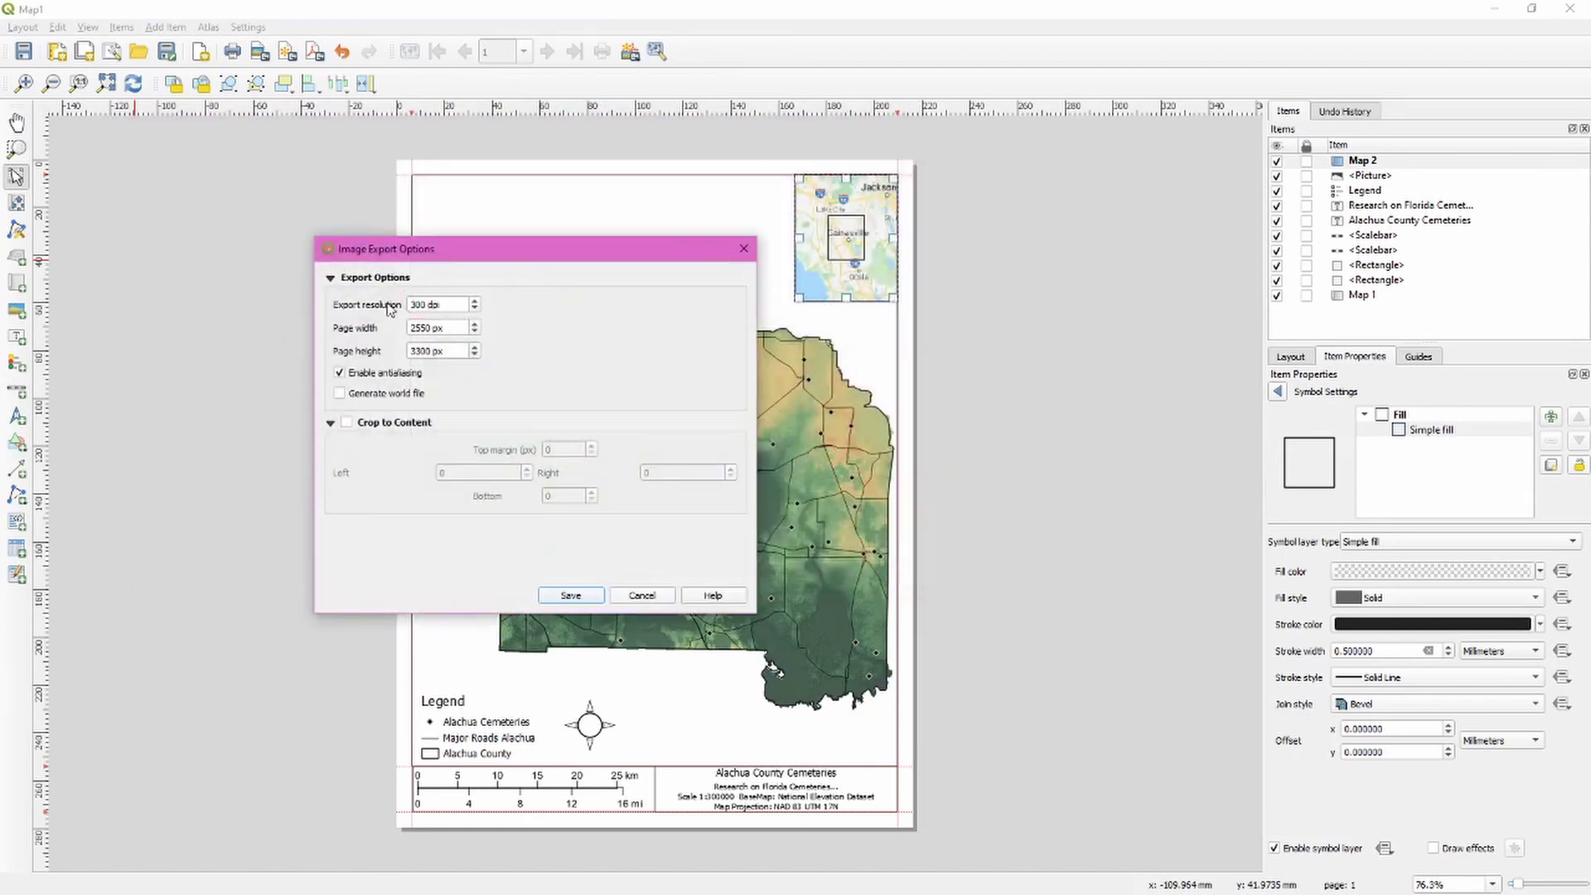
{"action": "left_click", "coordinate": [589, 599]}
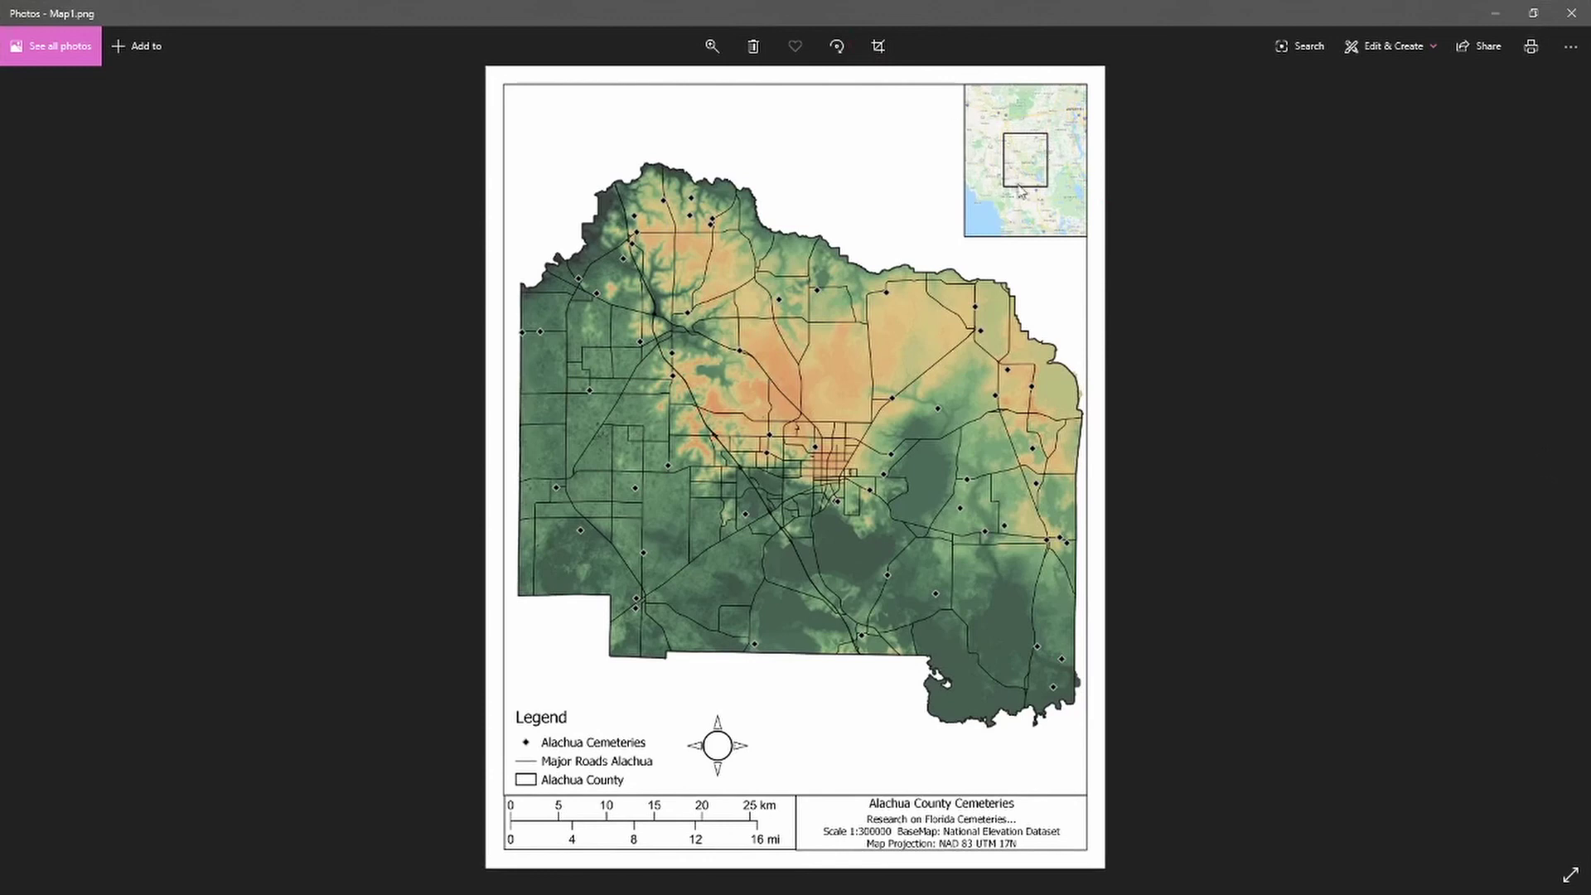
Step: Minimize the Photos viewer showing Map1.png to return to the QGIS layout
{"action": "left_click", "coordinate": [1507, 14]}
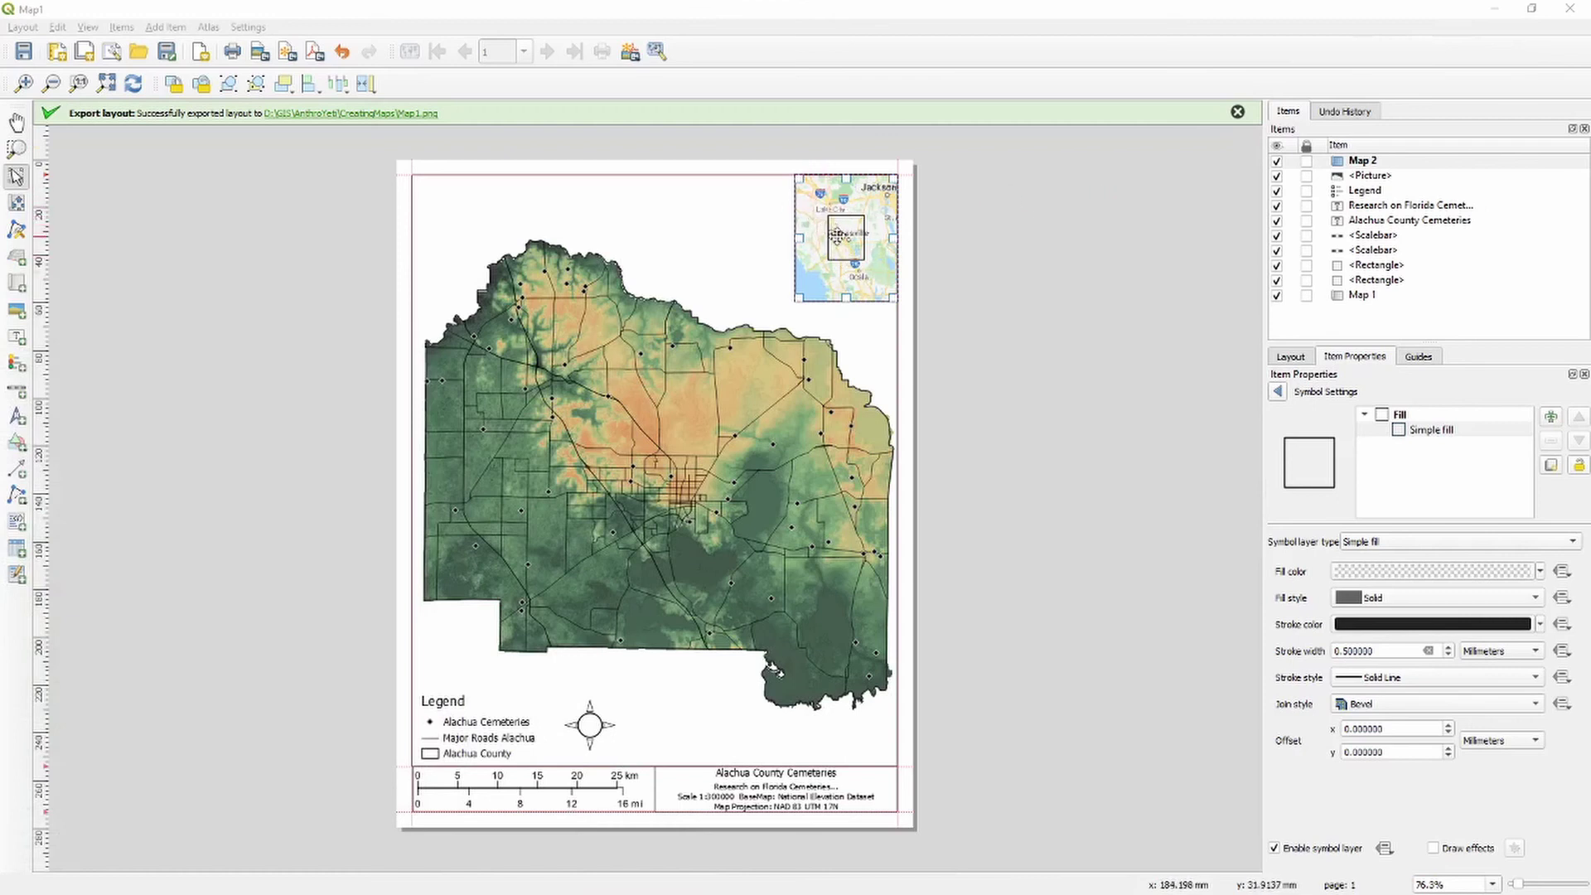
Step: Export the layout to Map2.png at 96 dpi (816 × 1056 px), overwriting it, and view it
{"action": "left_click", "coordinate": [23, 28]}
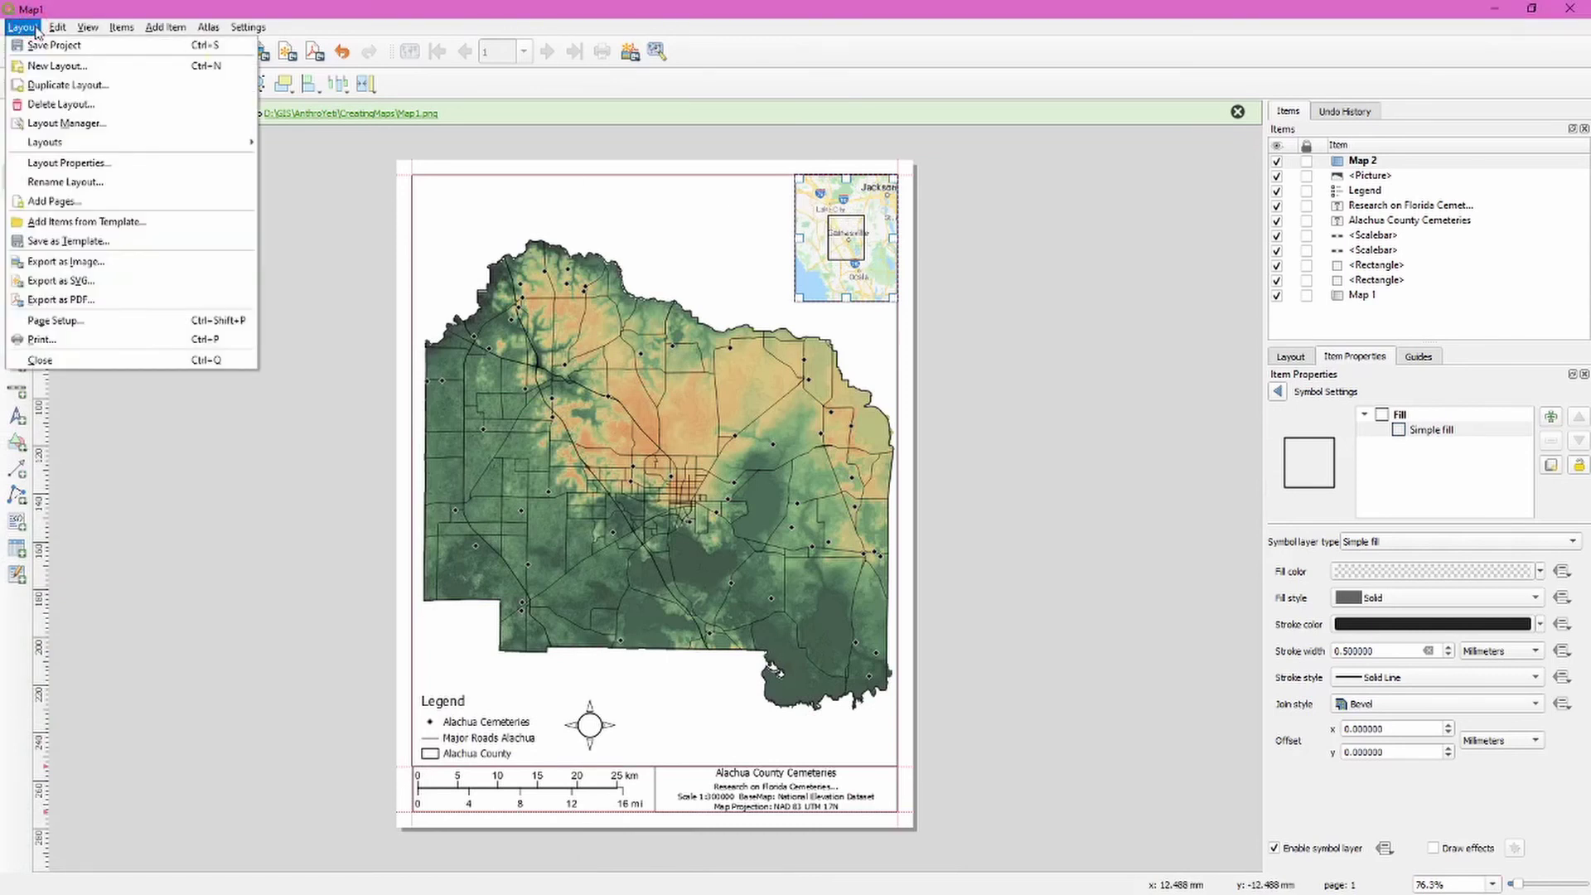
{"action": "left_click", "coordinate": [65, 265]}
{"action": "left_click", "coordinate": [368, 276]}
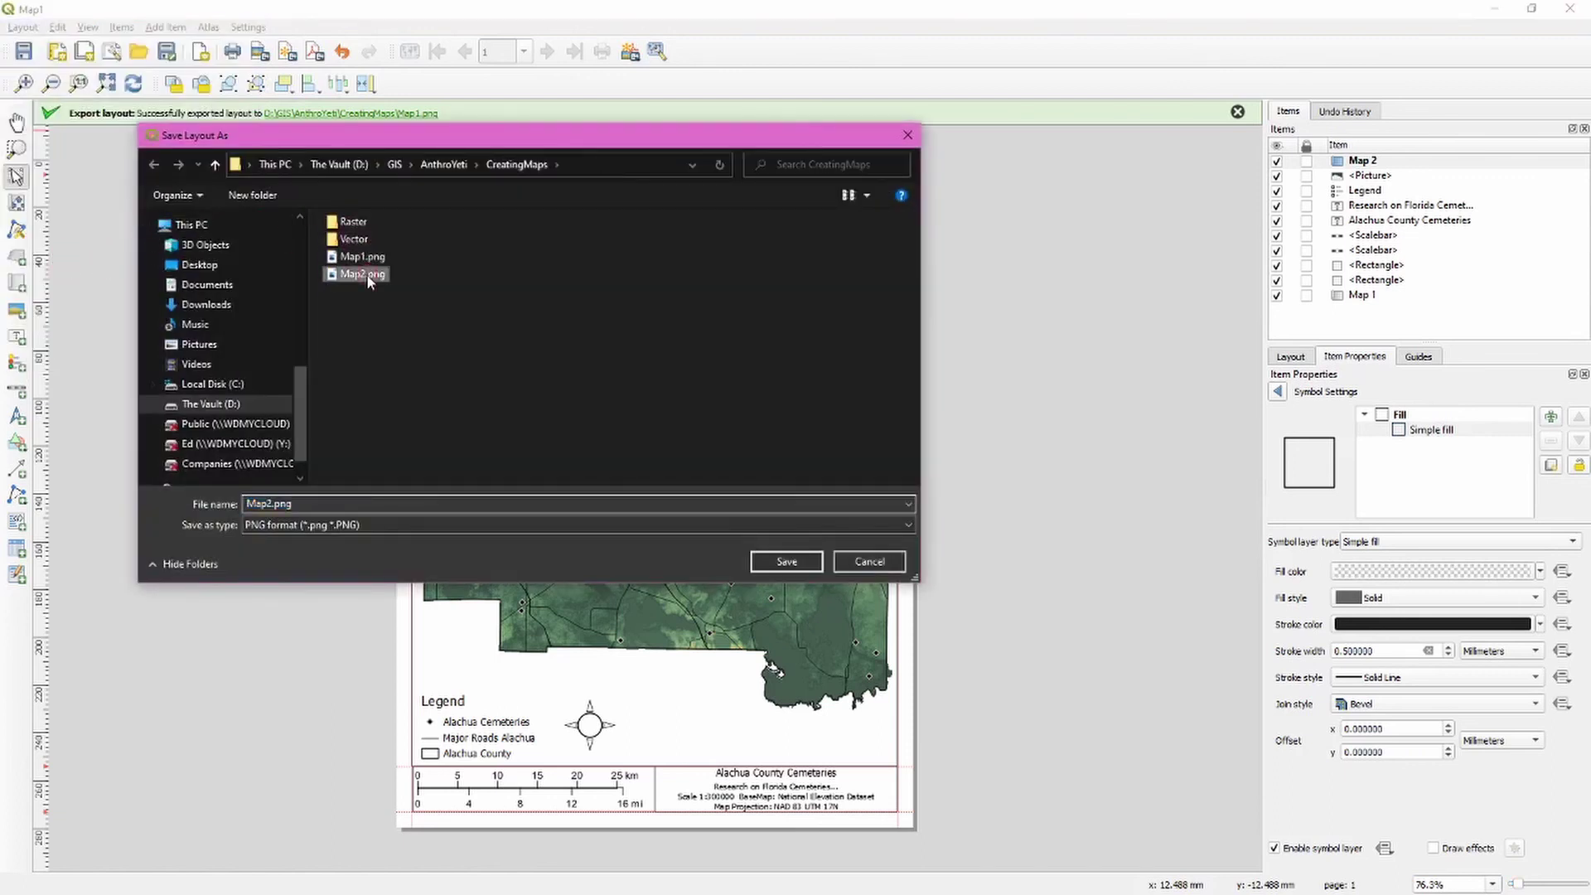
{"action": "double_click", "coordinate": [368, 277]}
{"action": "left_click", "coordinate": [853, 455]}
{"action": "left_click", "coordinate": [421, 327]}
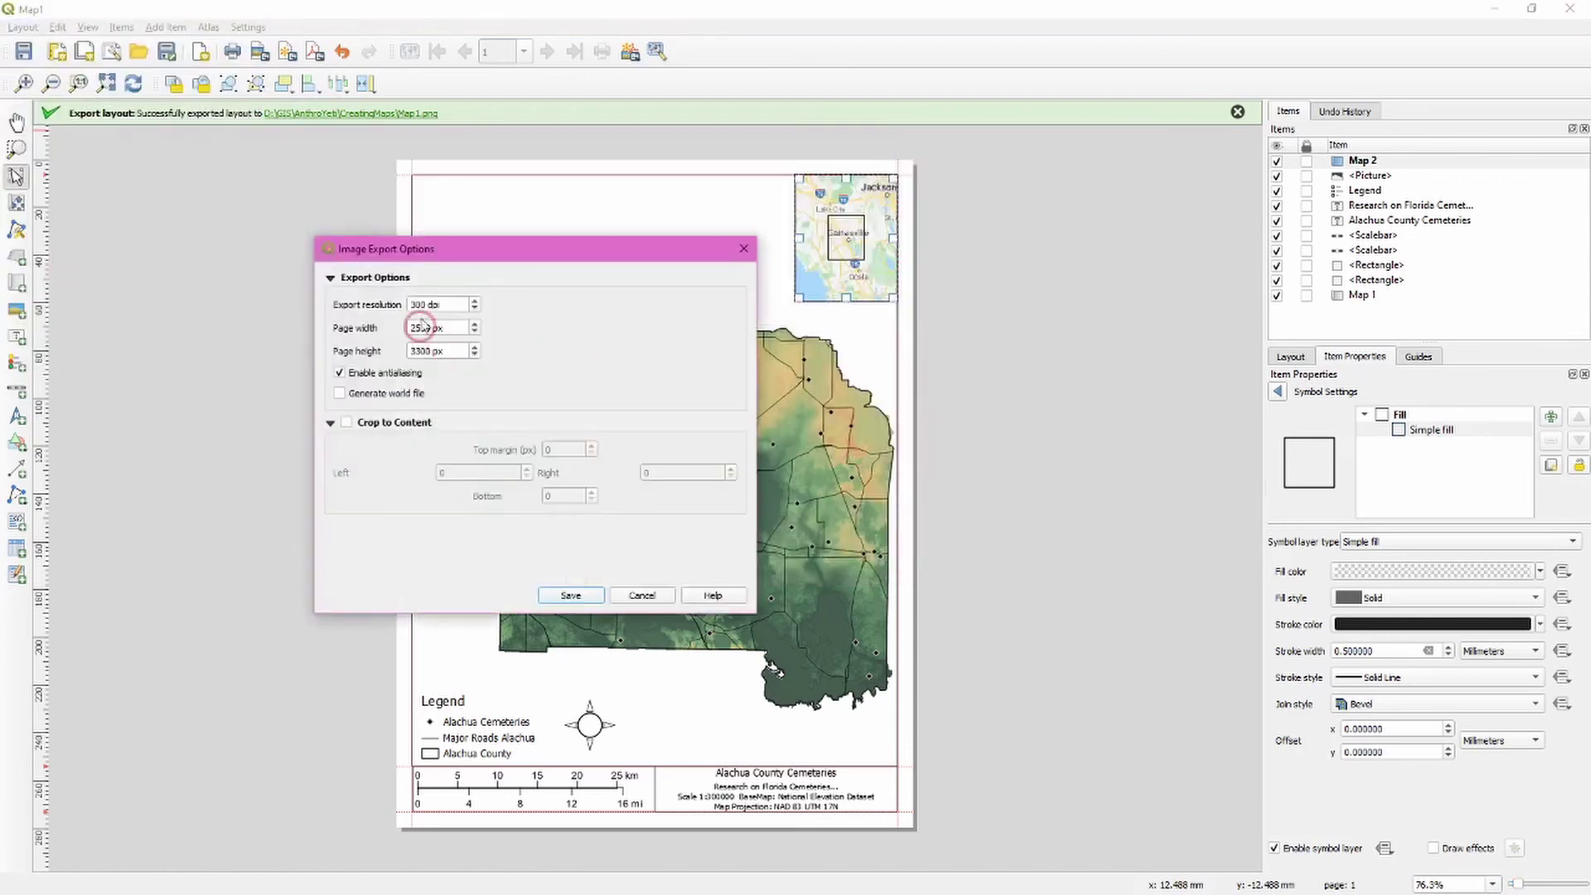
{"action": "double_click", "coordinate": [424, 304]}
{"action": "type", "text": "96"}
{"action": "left_click", "coordinate": [568, 595]}
{"action": "left_click", "coordinate": [347, 113]}
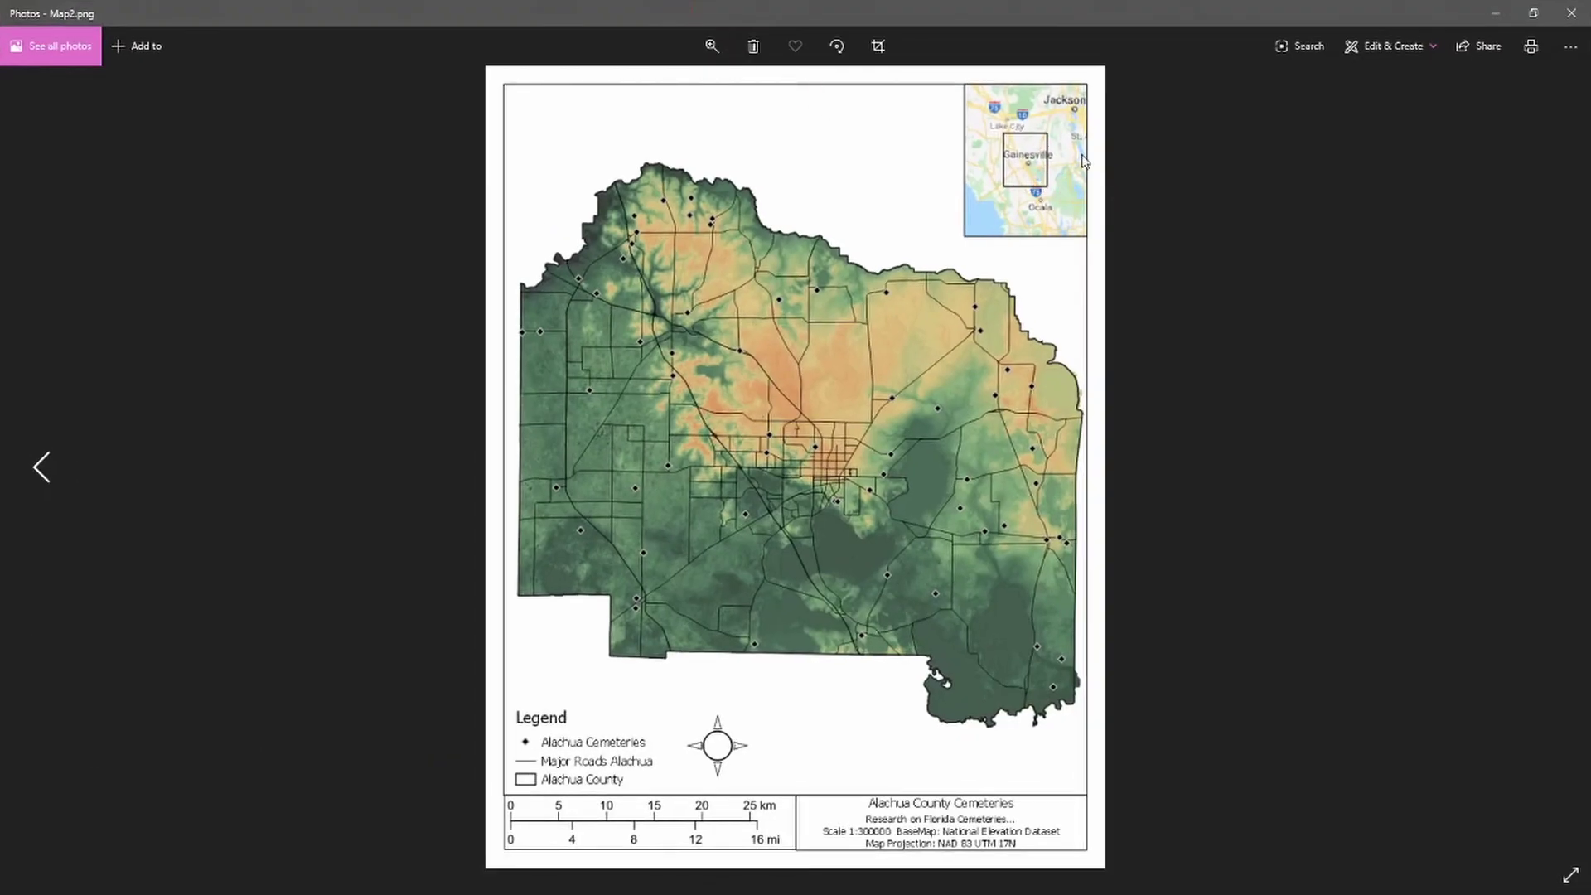